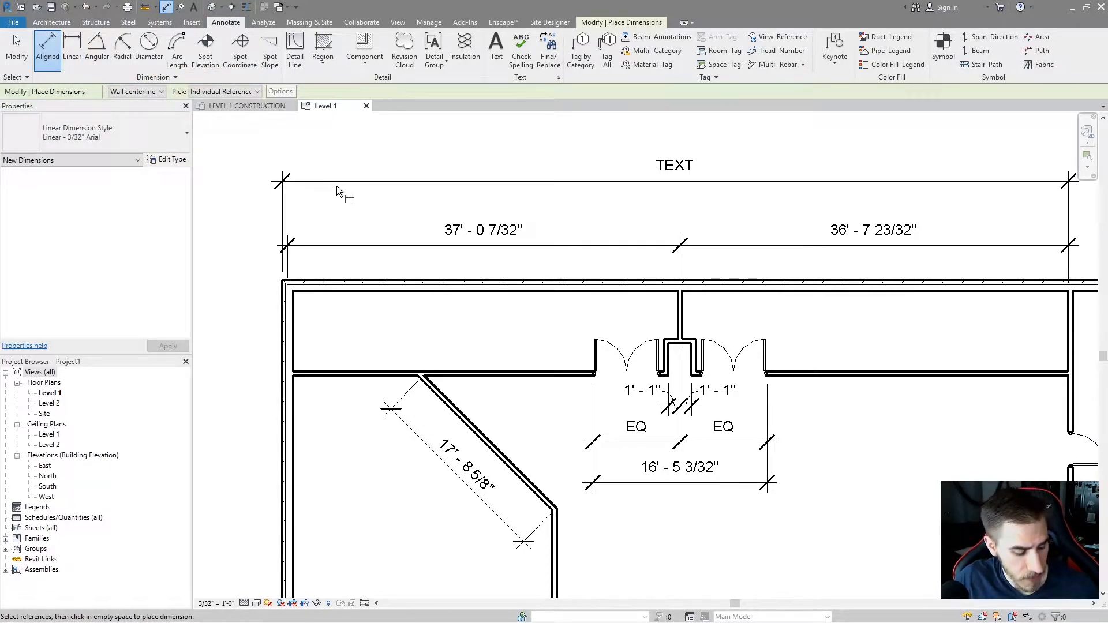
# Exit the dimension command, select the upper dimension string and review its Linear - 3/32" Arial type properties.
pyautogui.middleClick(677, 256)
pyautogui.scroll(-2, 677, 256)
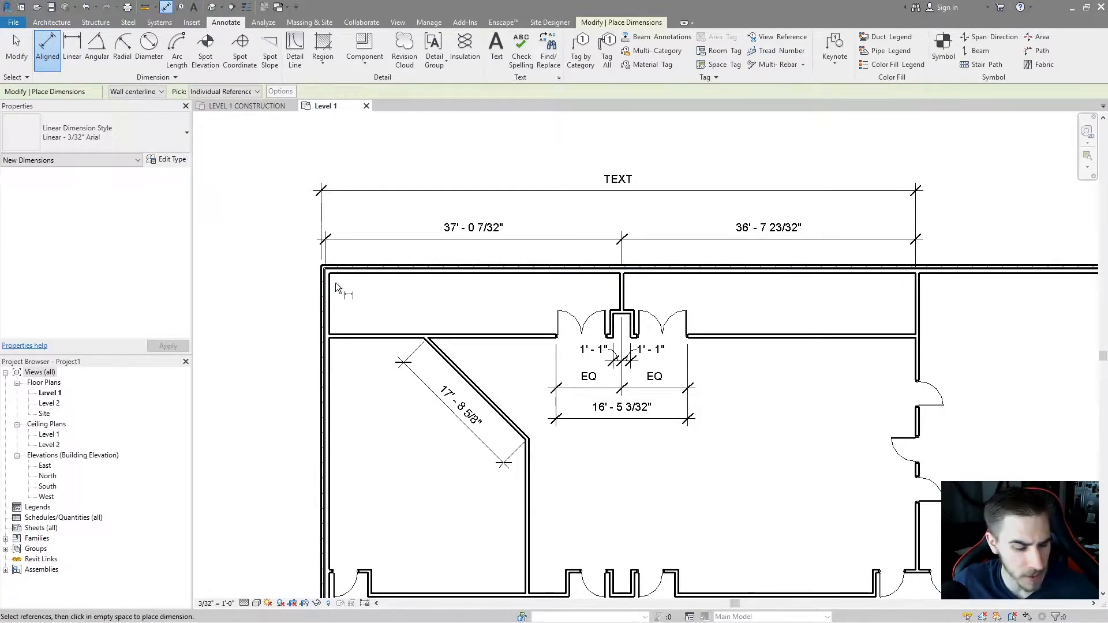
pyautogui.press('Escape')
pyautogui.press('Escape')
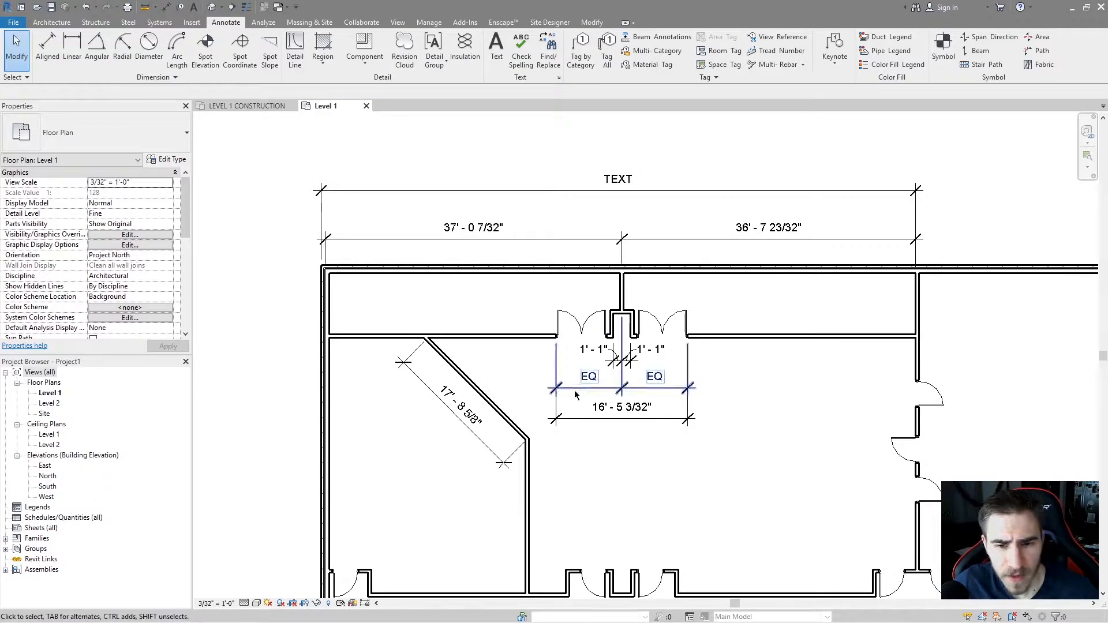
pyautogui.scroll(2, 573, 392)
pyautogui.moveTo(629, 332); pyautogui.dragTo(628, 366, button='middle')
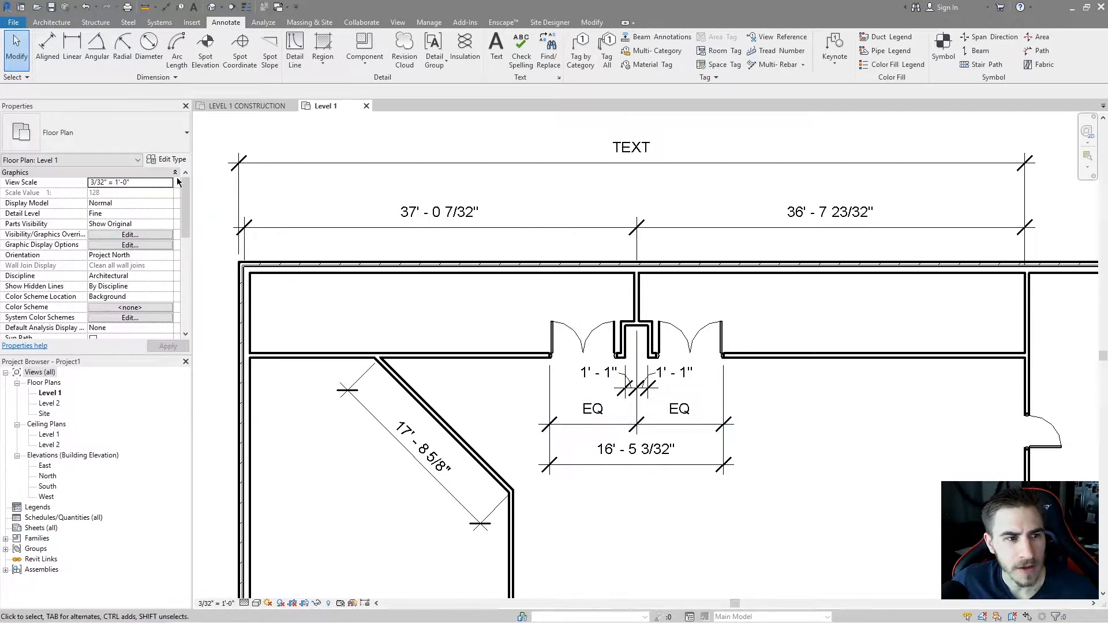
pyautogui.click(277, 227)
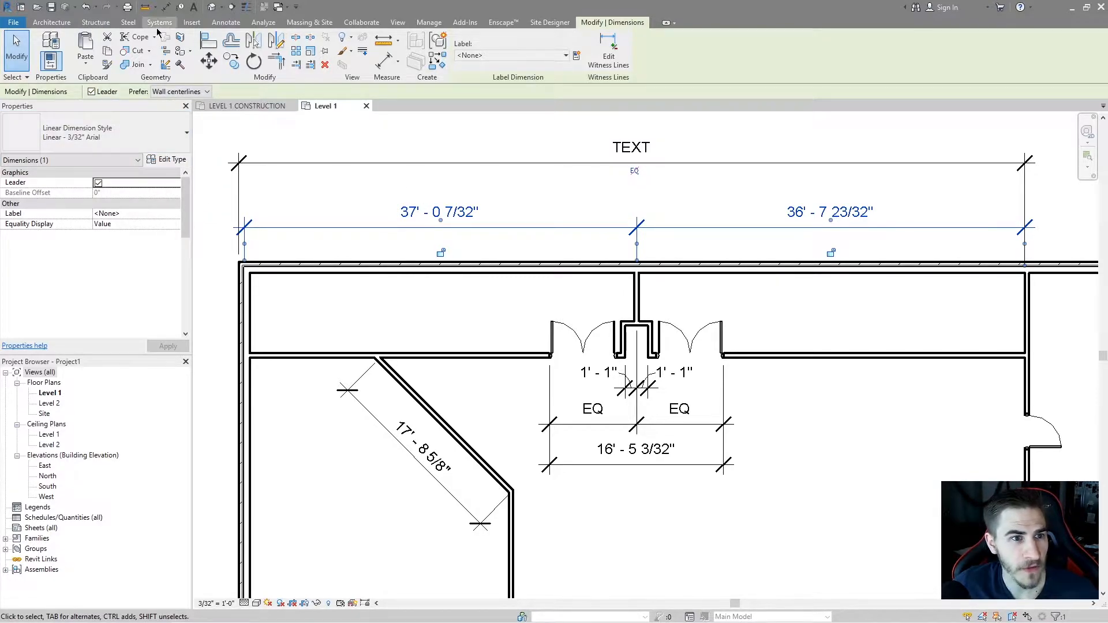
pyautogui.click(225, 22)
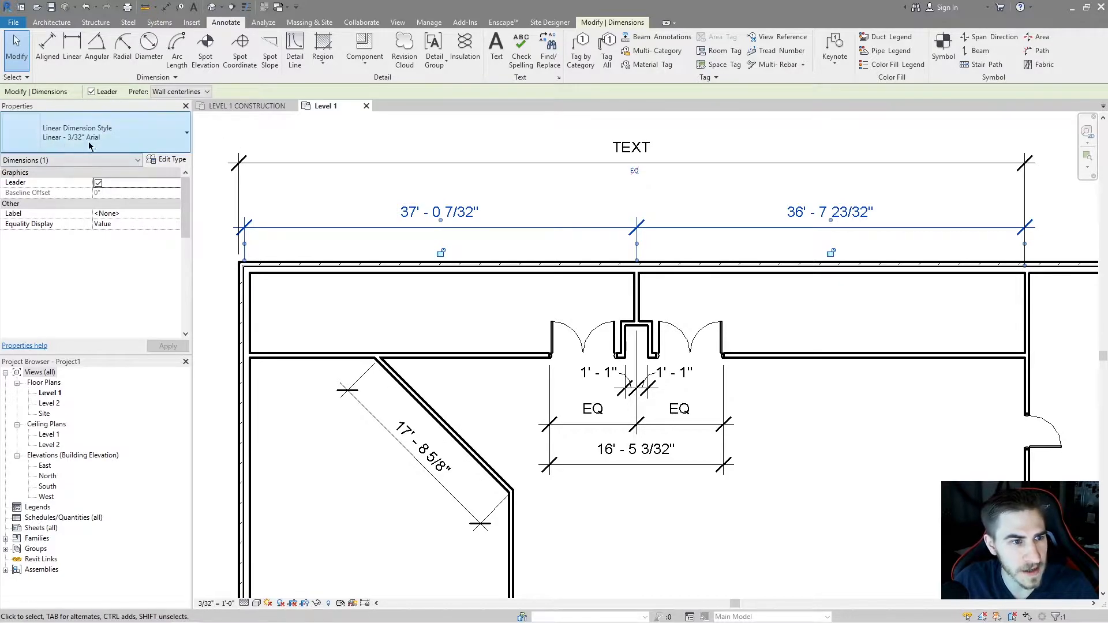
pyautogui.click(172, 160)
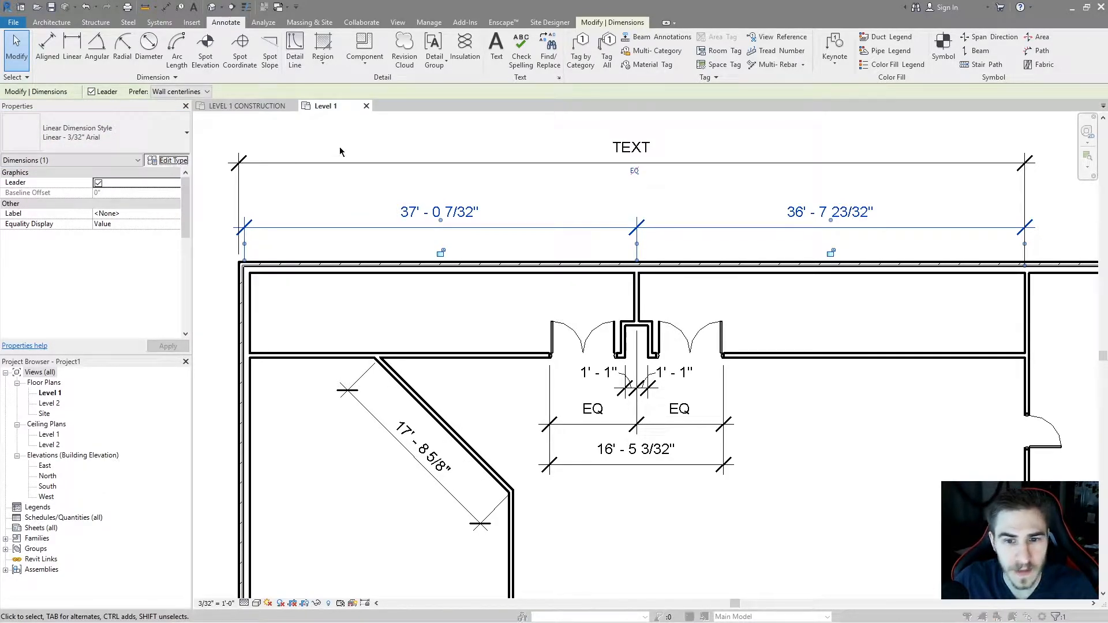
pyautogui.scroll(-2, 427, 370)
pyautogui.scroll(-6, 427, 370)
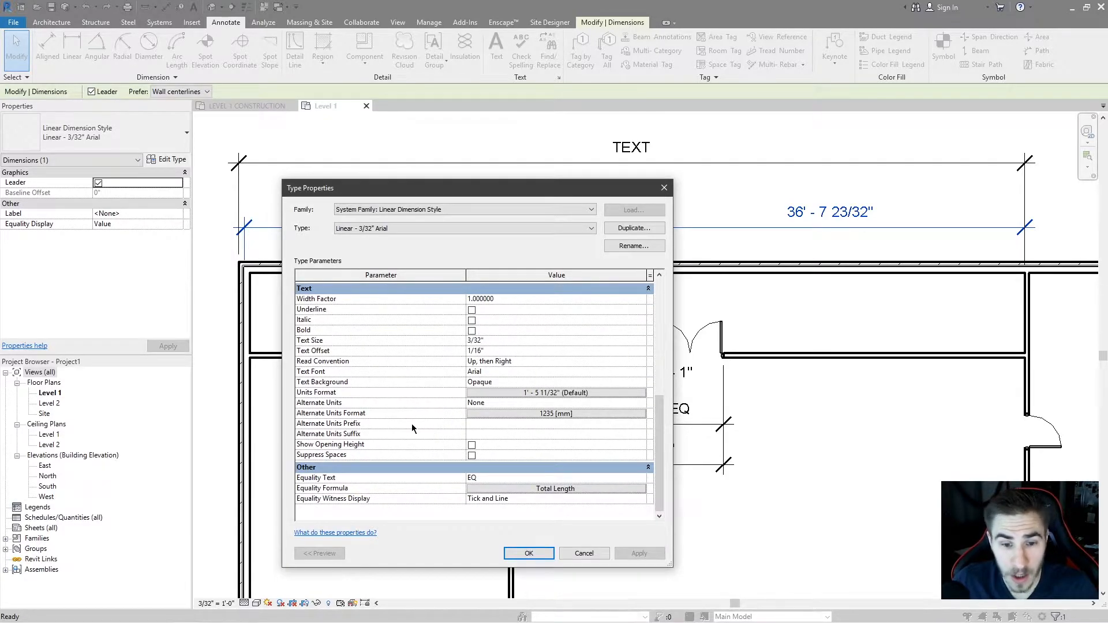
pyautogui.scroll(8, 451, 413)
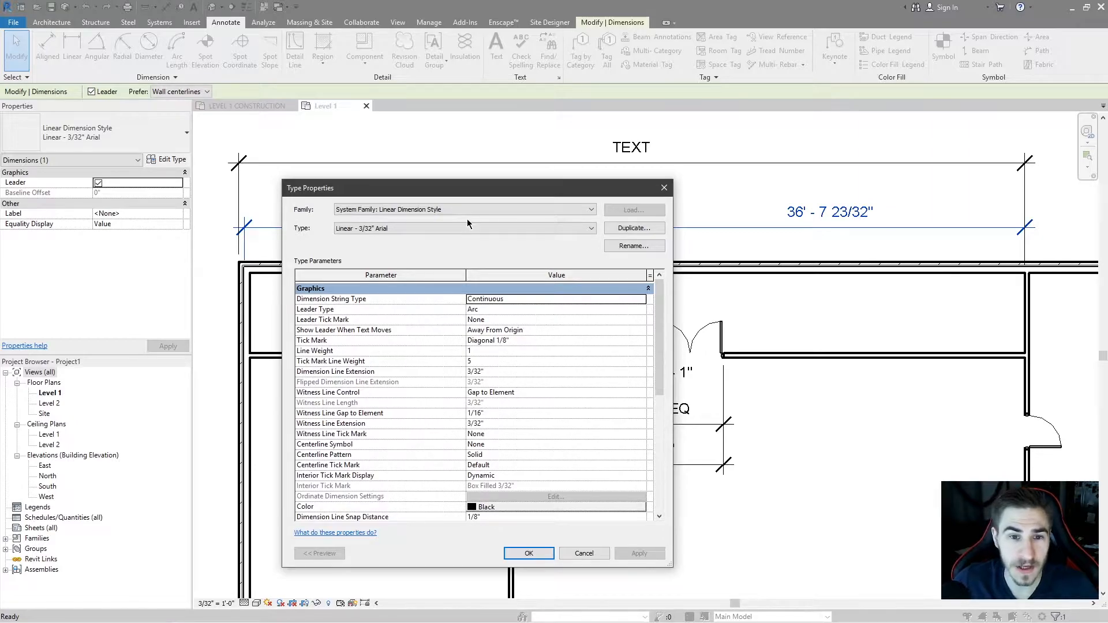
pyautogui.moveTo(468, 192); pyautogui.dragTo(848, 243)
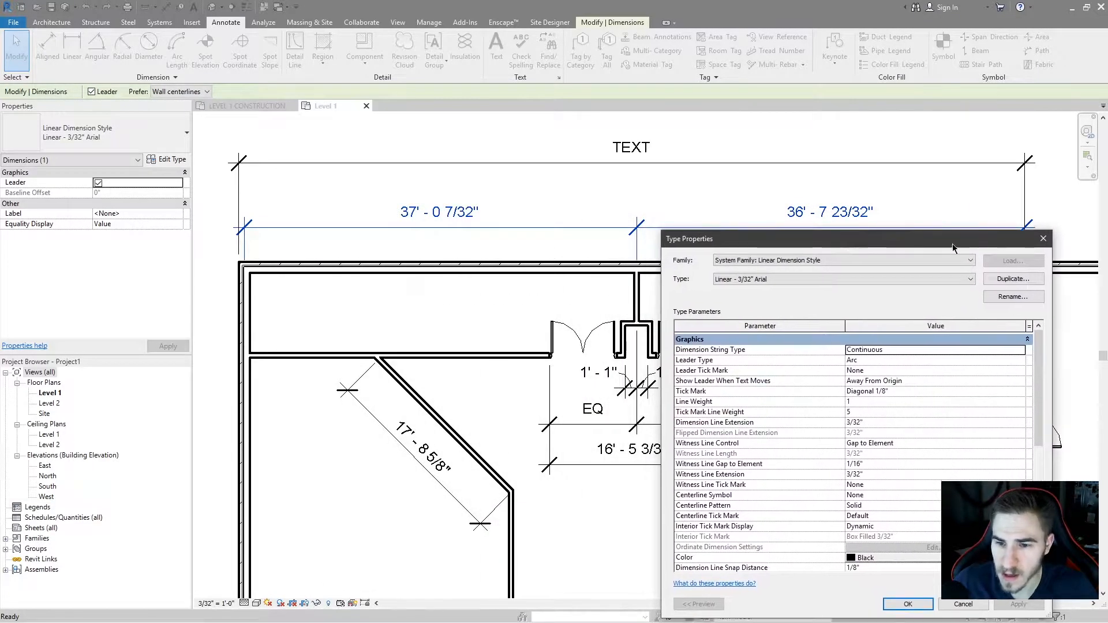
pyautogui.moveTo(734, 244); pyautogui.dragTo(313, 230)
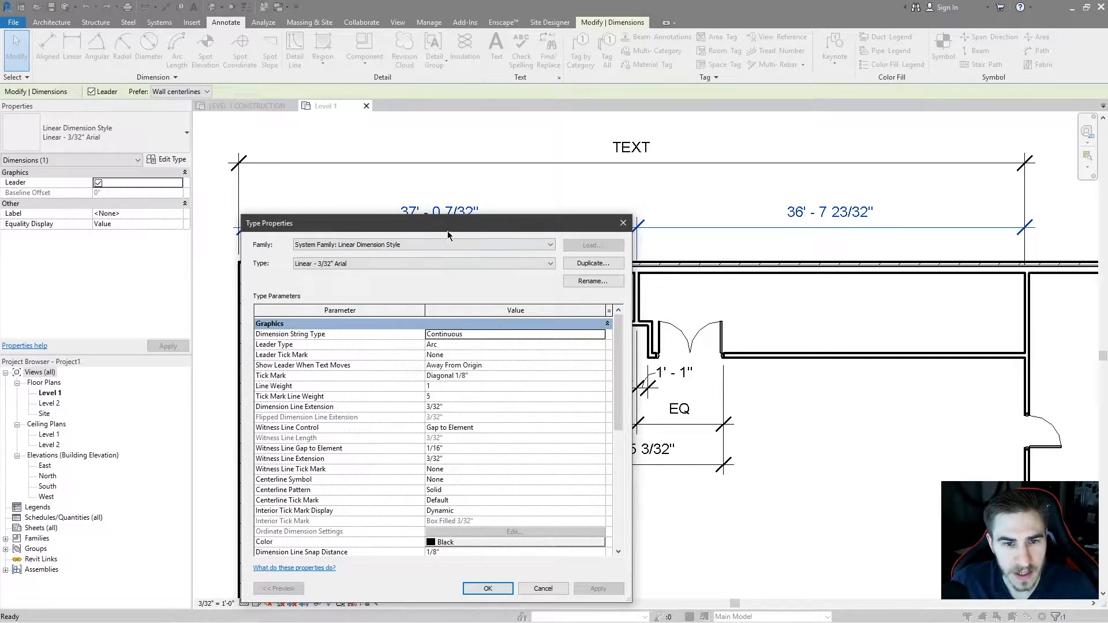
pyautogui.moveTo(448, 233); pyautogui.dragTo(423, 239)
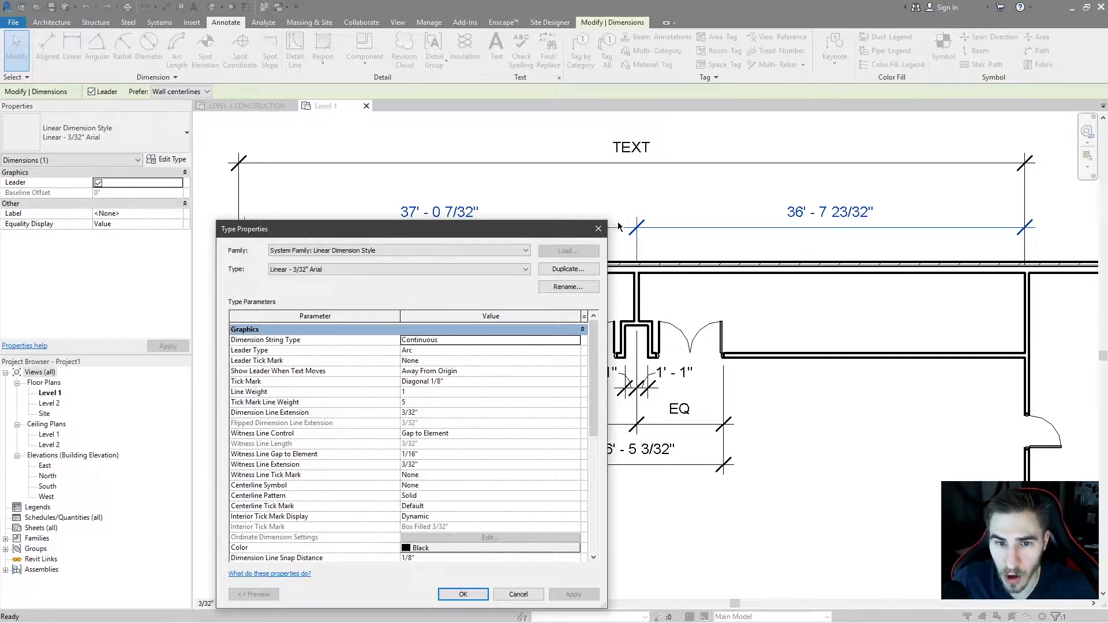
pyautogui.click(598, 229)
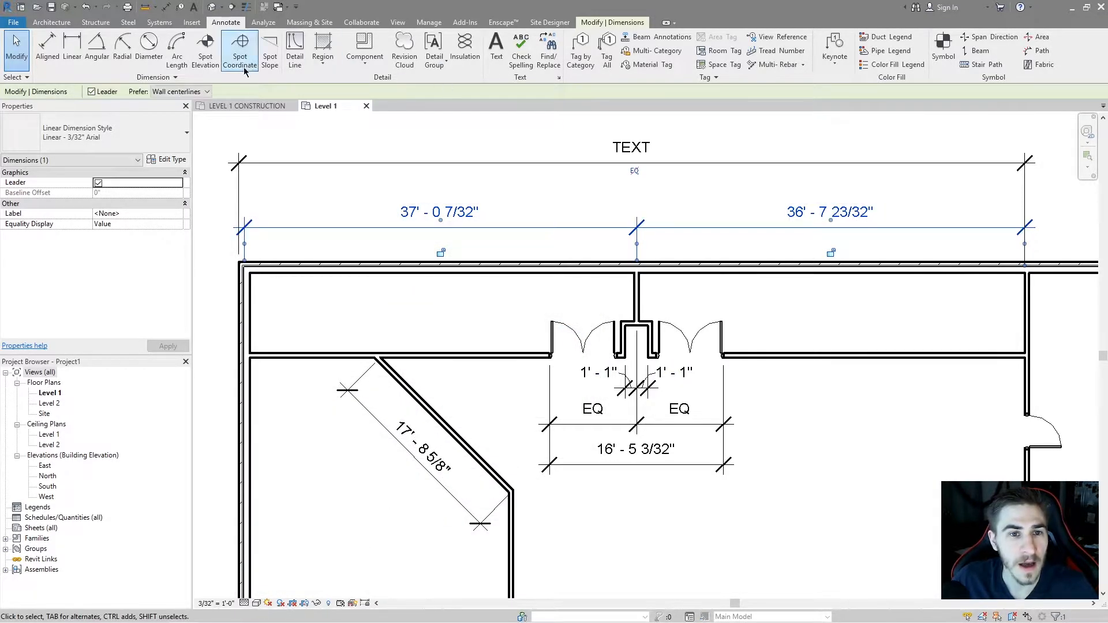
pyautogui.press('d')
pyautogui.press('i')
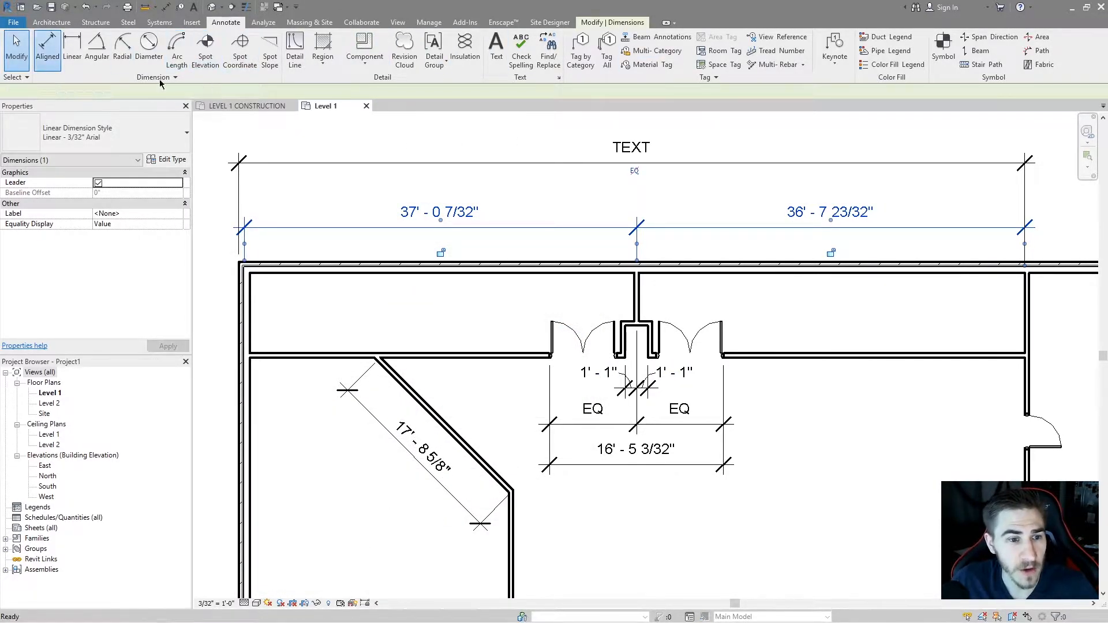
pyautogui.click(252, 299)
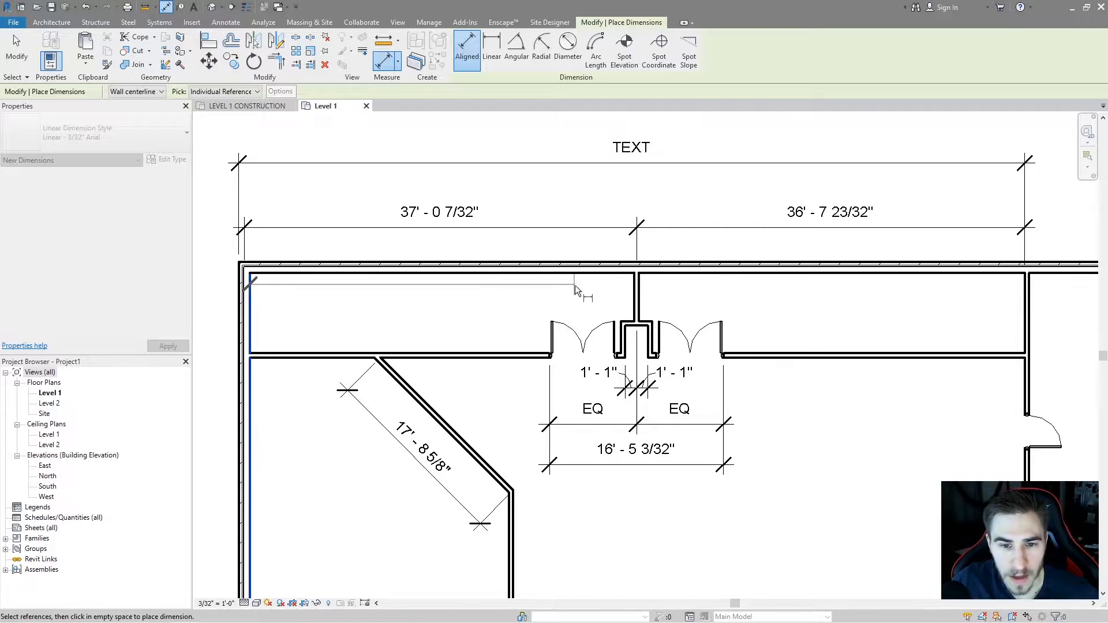
pyautogui.click(632, 292)
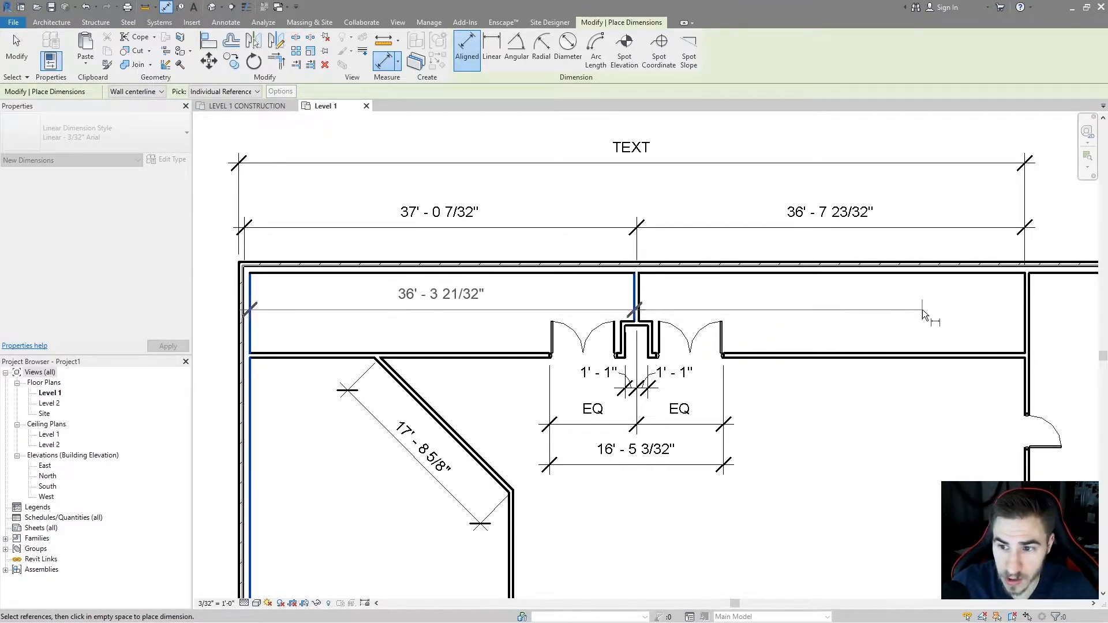
pyautogui.click(644, 303)
pyautogui.click(653, 333)
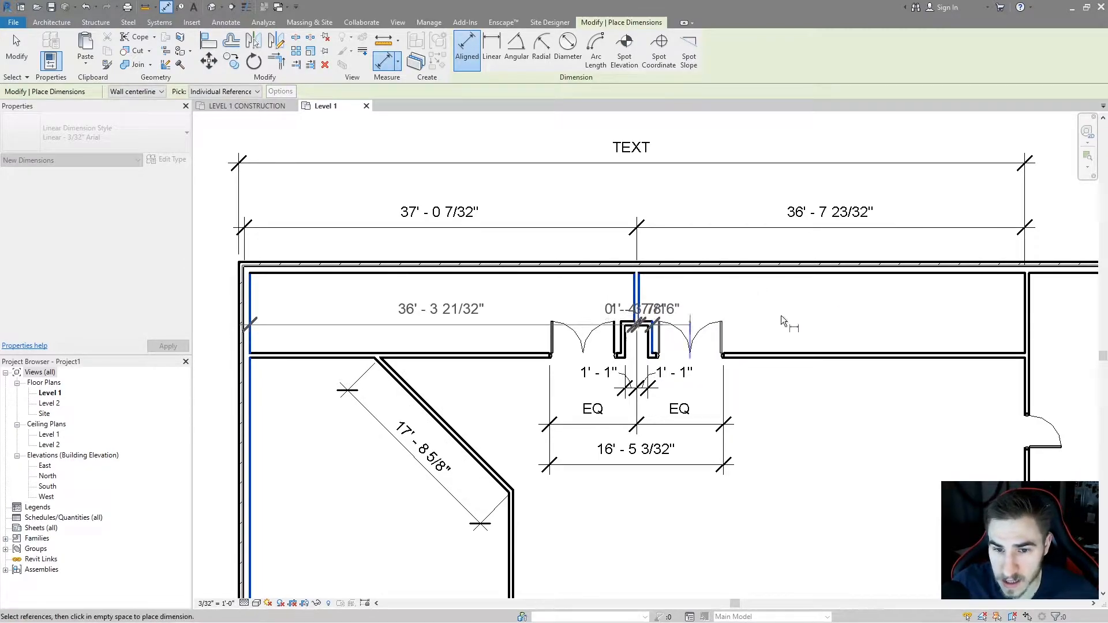
pyautogui.click(1023, 296)
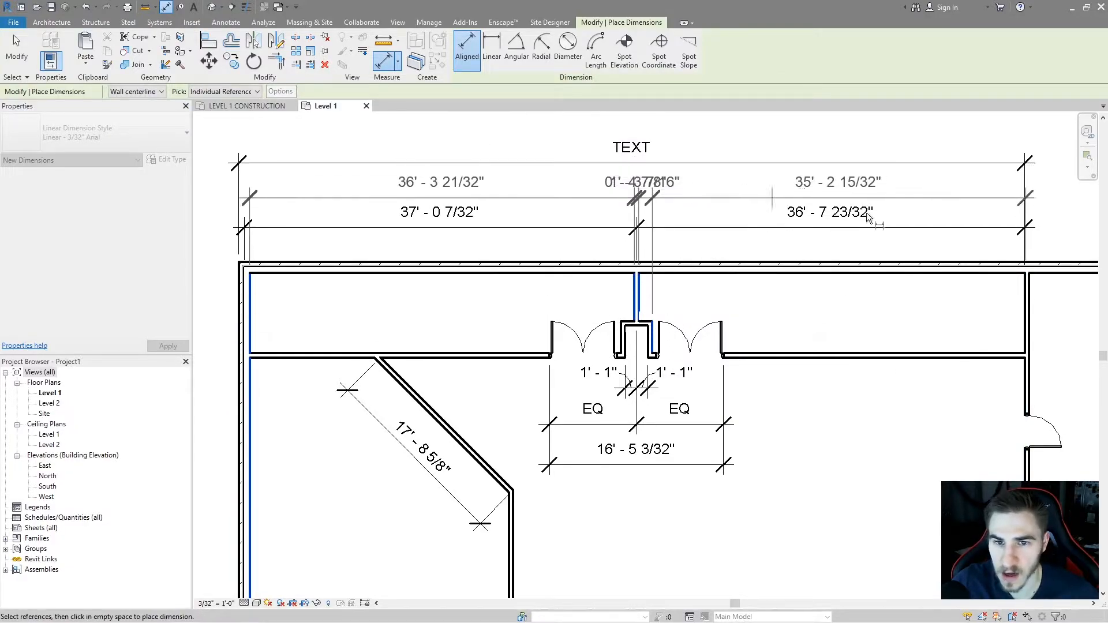
pyautogui.press('Escape')
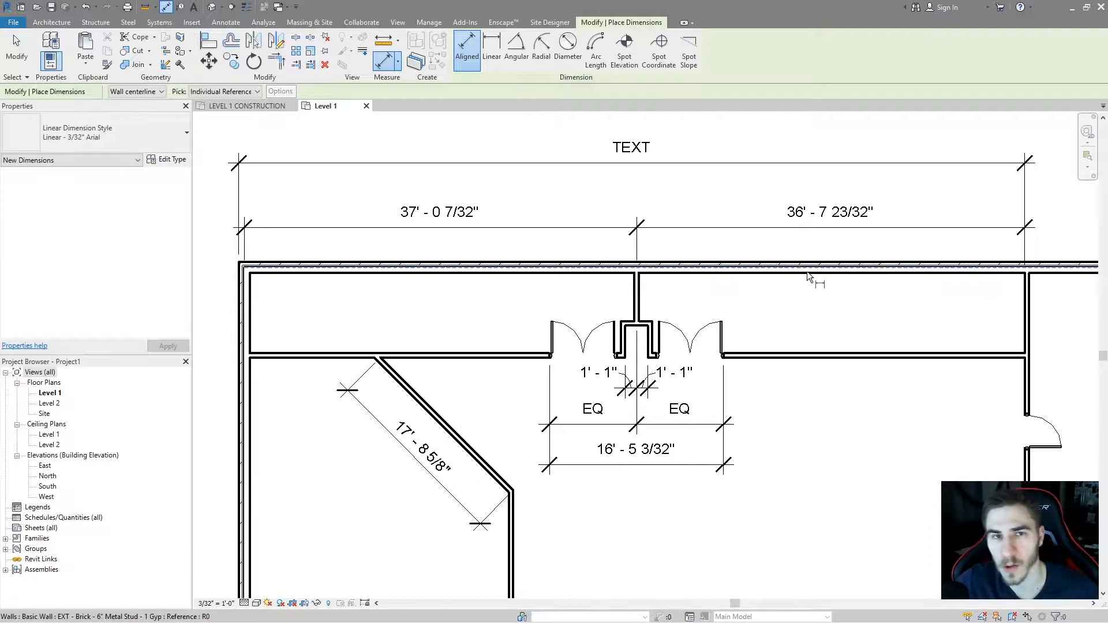
pyautogui.press('Escape')
# Try the Baseline dimension string type on the upper dimension string, applying it before cancelling the type properties.
pyautogui.click(460, 217)
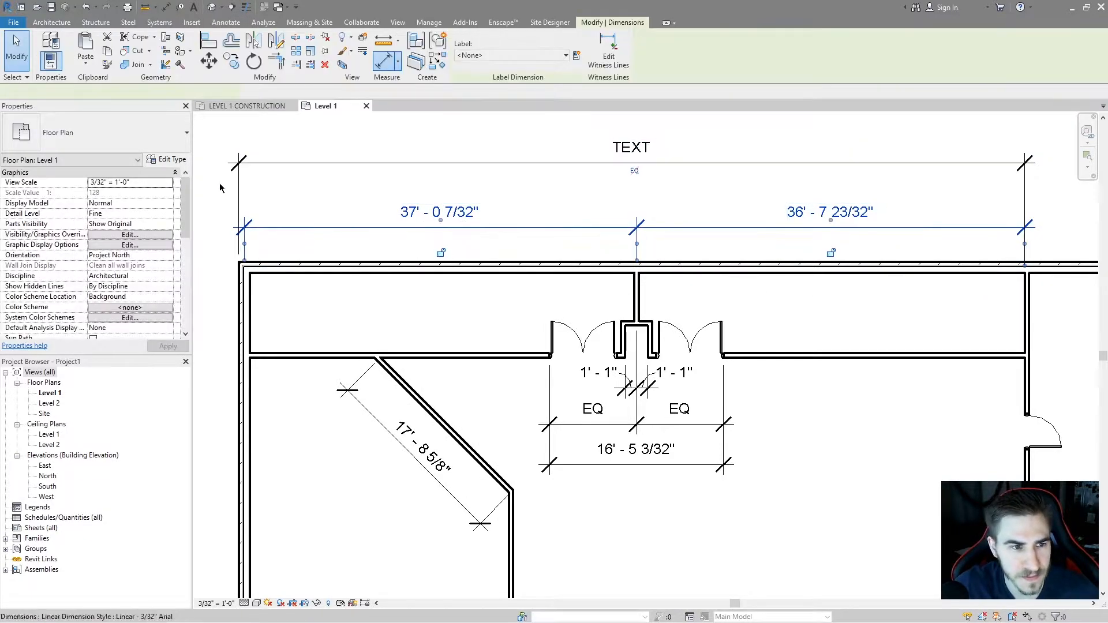
pyautogui.click(167, 160)
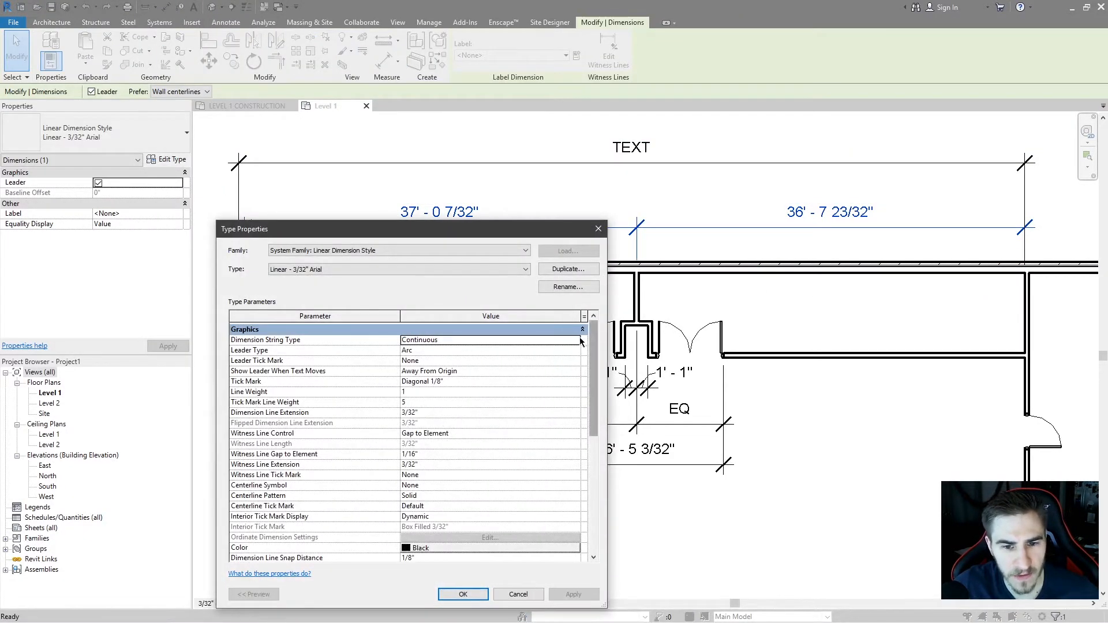
pyautogui.click(581, 341)
pyautogui.click(430, 360)
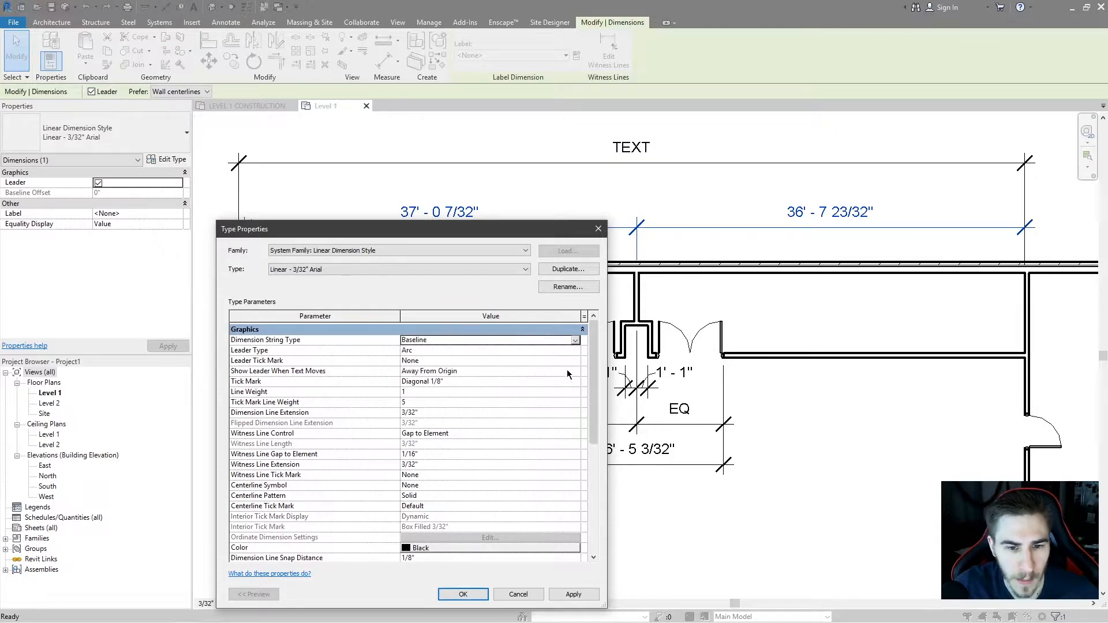
pyautogui.click(575, 341)
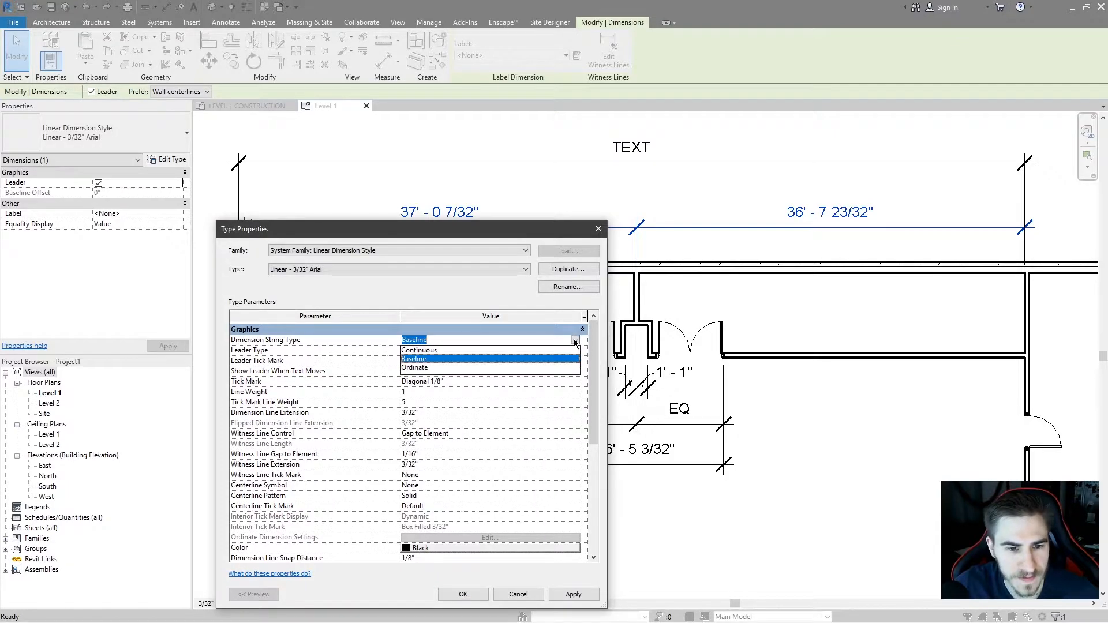
pyautogui.click(414, 360)
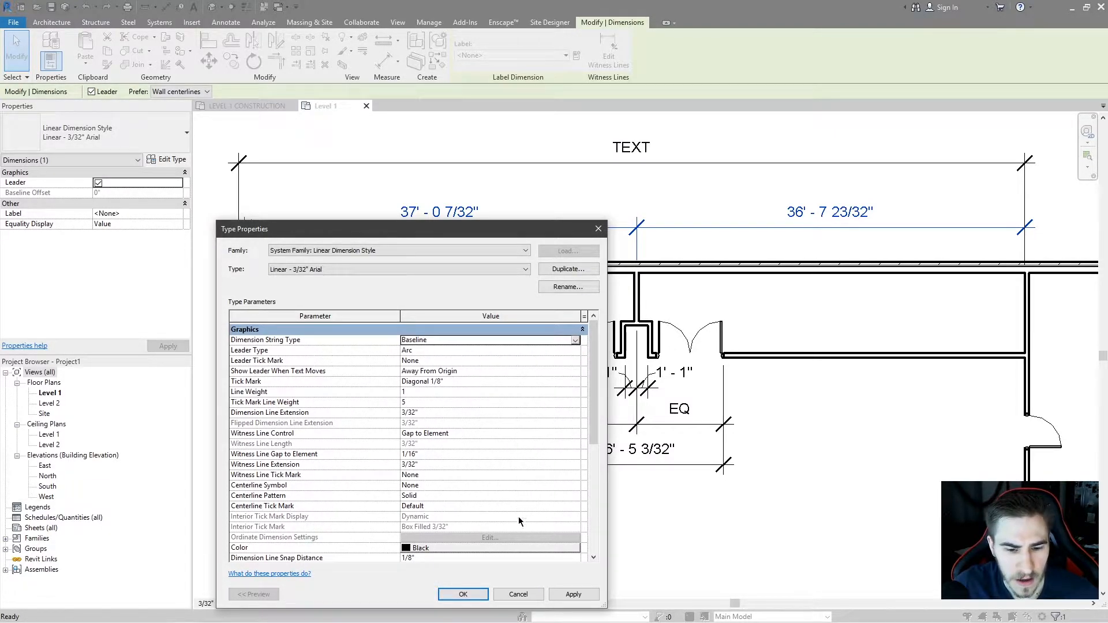
pyautogui.click(584, 600)
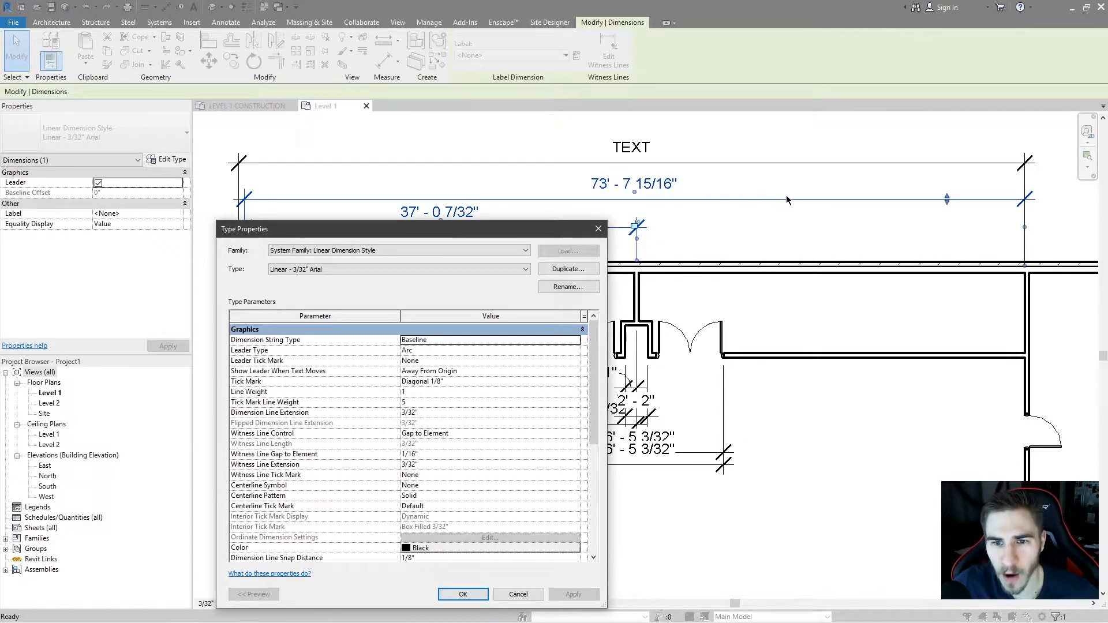
pyautogui.moveTo(534, 234); pyautogui.dragTo(609, 265)
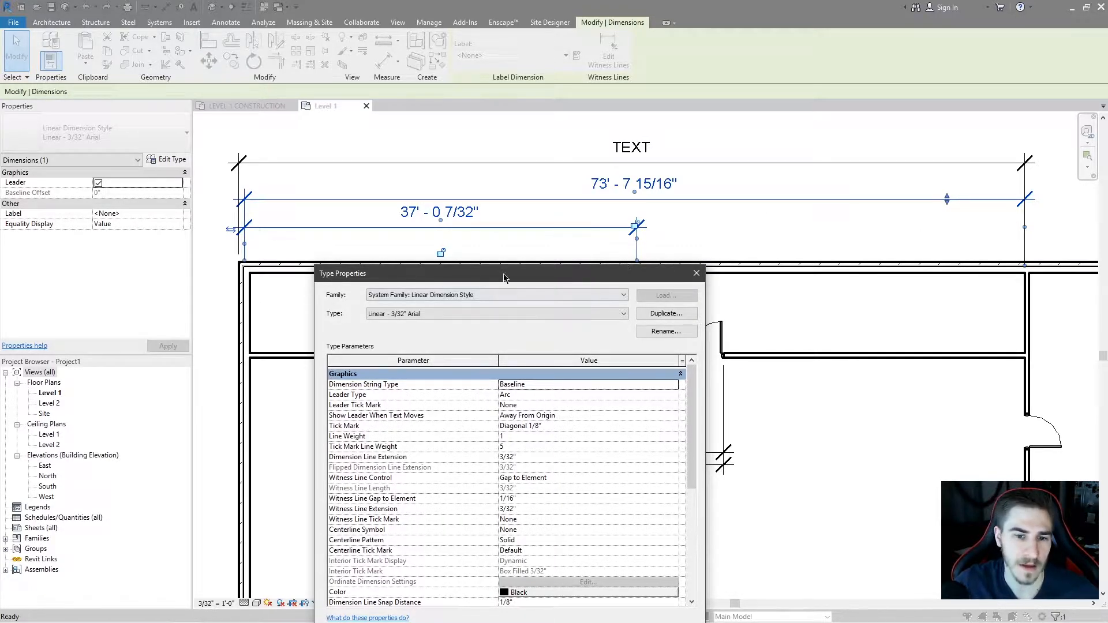
pyautogui.moveTo(504, 276); pyautogui.dragTo(432, 175)
pyautogui.click(544, 539)
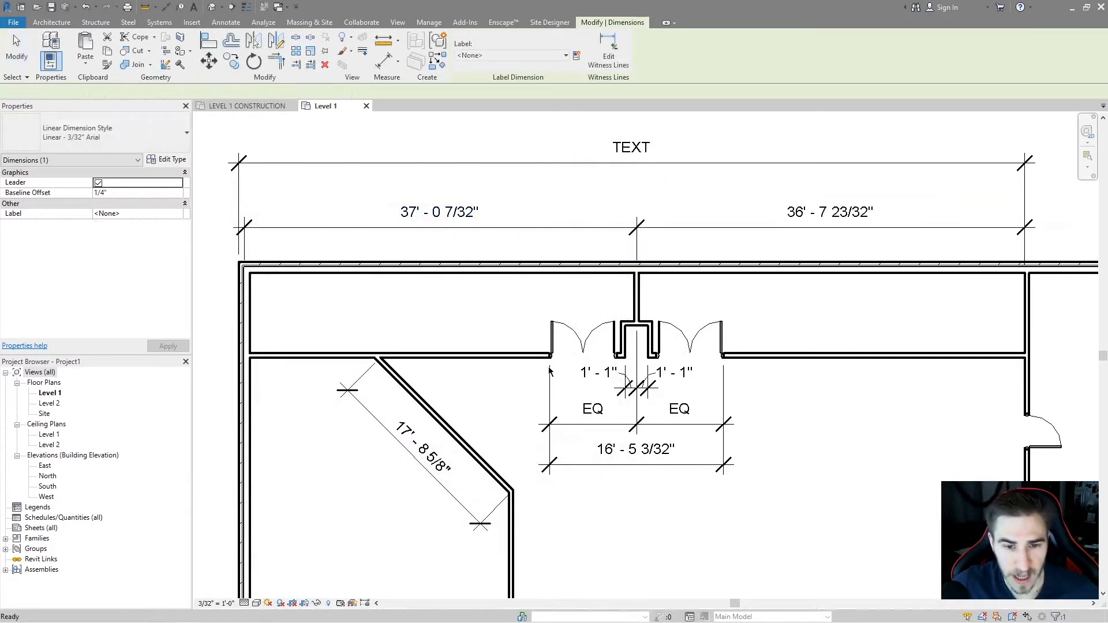
# Change the upper dimension string's Dimension String Type to Ordinate and apply it.
pyautogui.press('Escape')
pyautogui.click(245, 228)
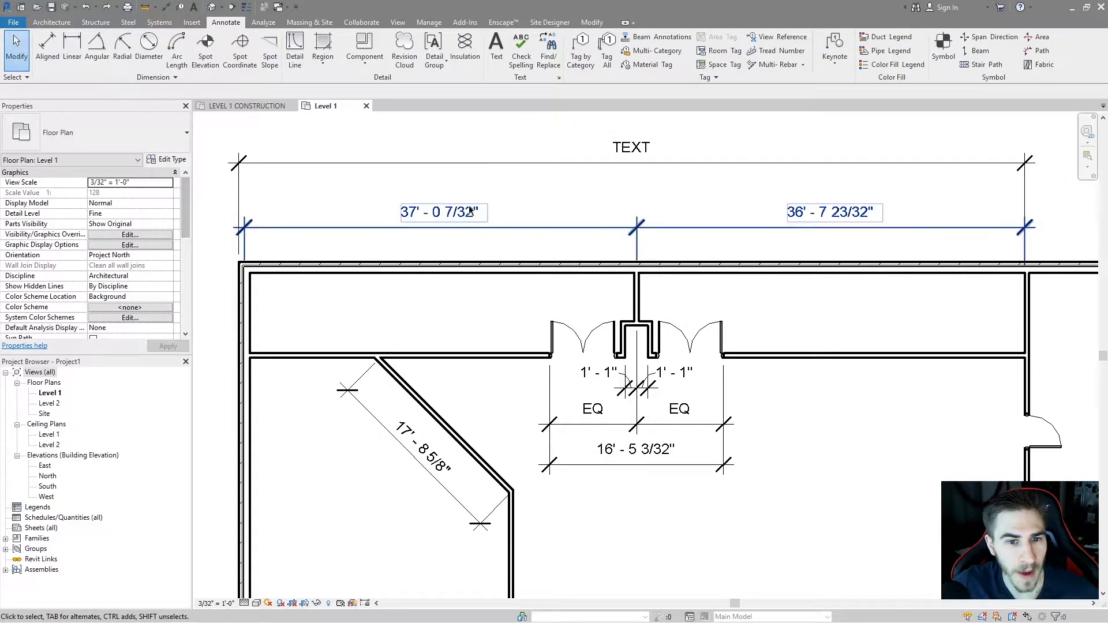
pyautogui.click(167, 159)
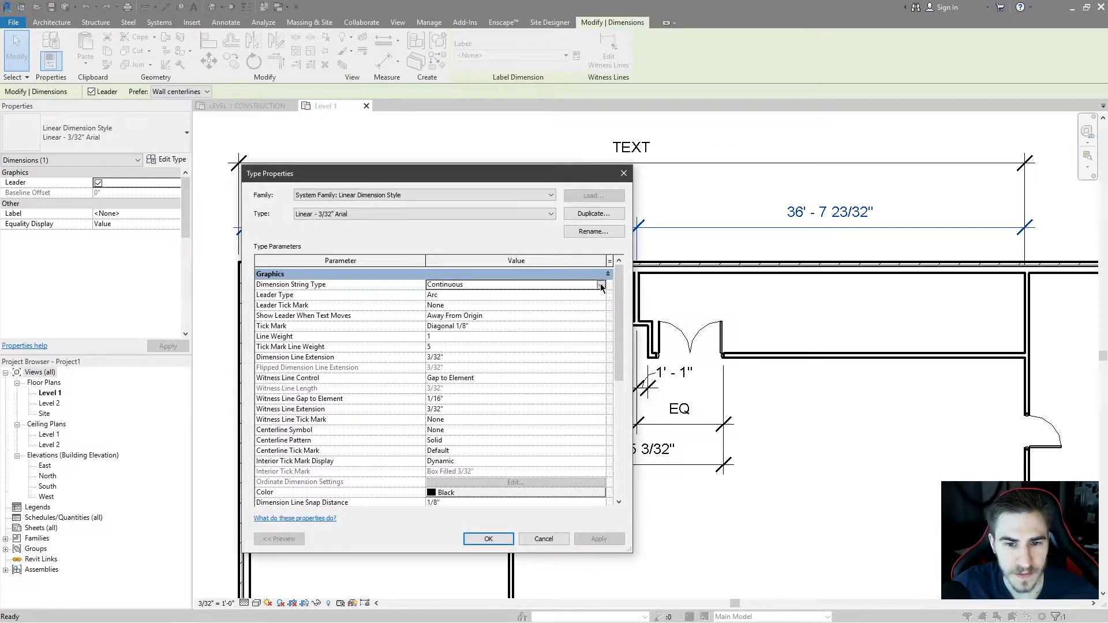
pyautogui.click(601, 286)
pyautogui.click(462, 315)
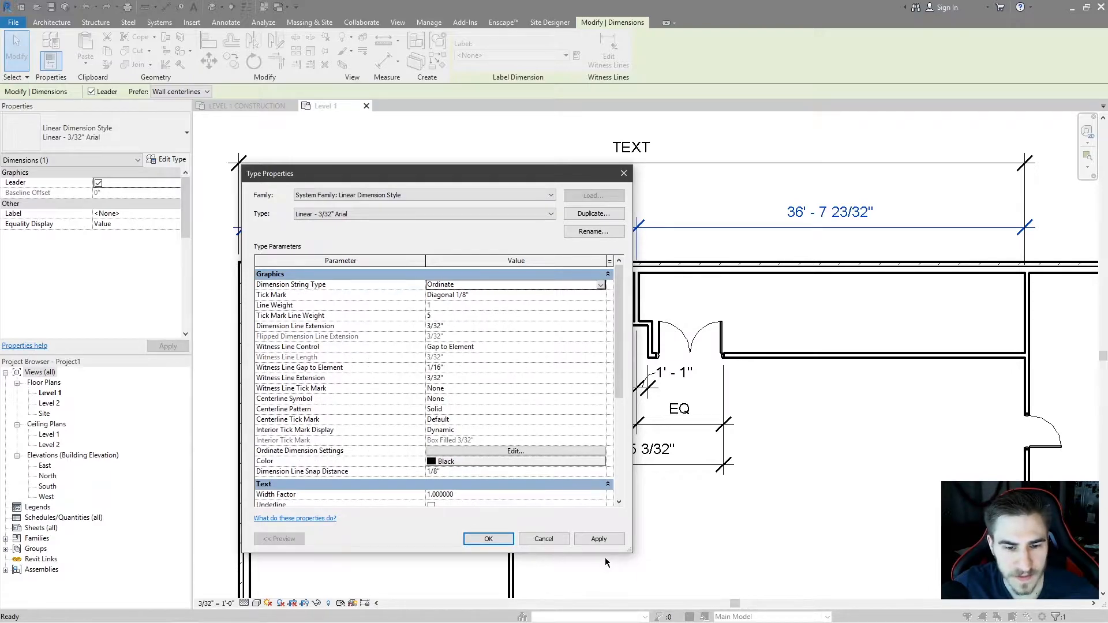
pyautogui.click(598, 539)
pyautogui.moveTo(544, 177); pyautogui.dragTo(650, 311)
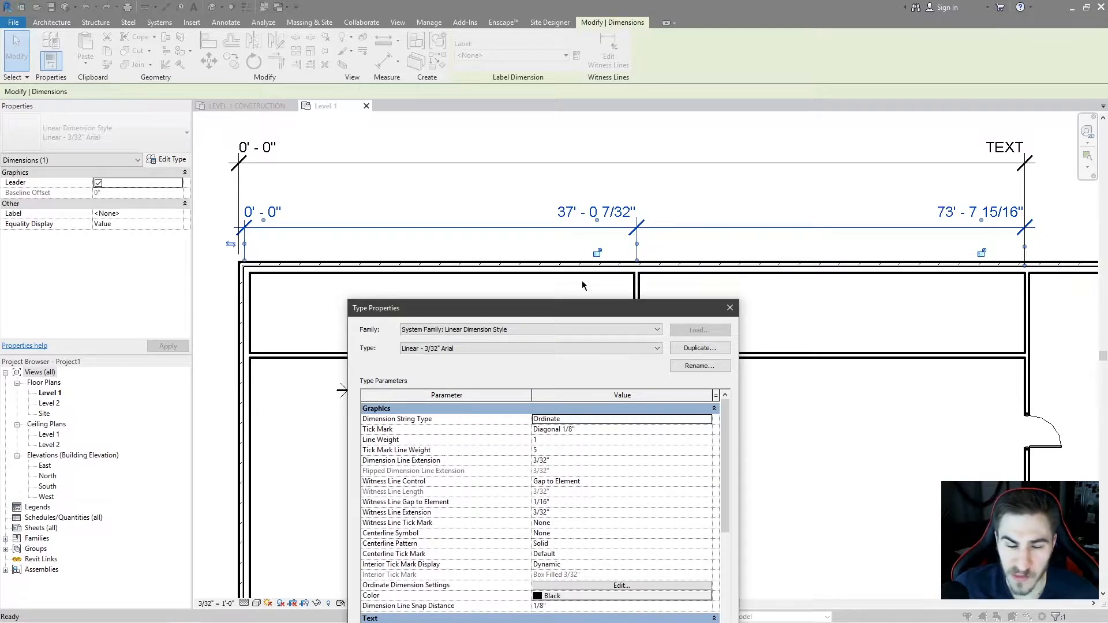
pyautogui.moveTo(500, 308); pyautogui.dragTo(462, 291)
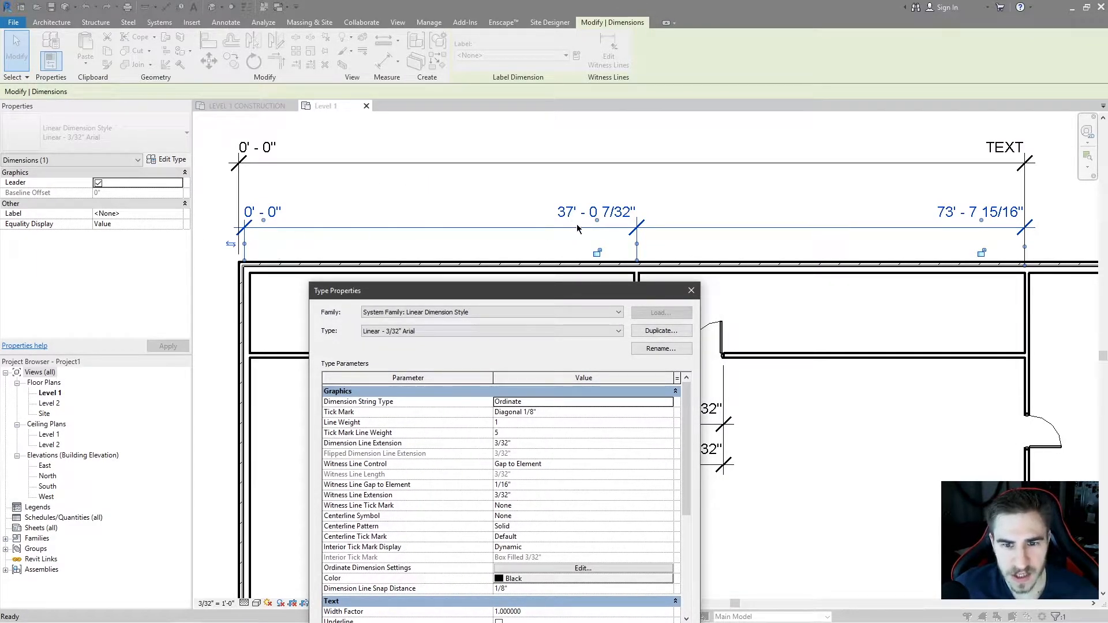
pyautogui.moveTo(584, 286); pyautogui.dragTo(775, 290)
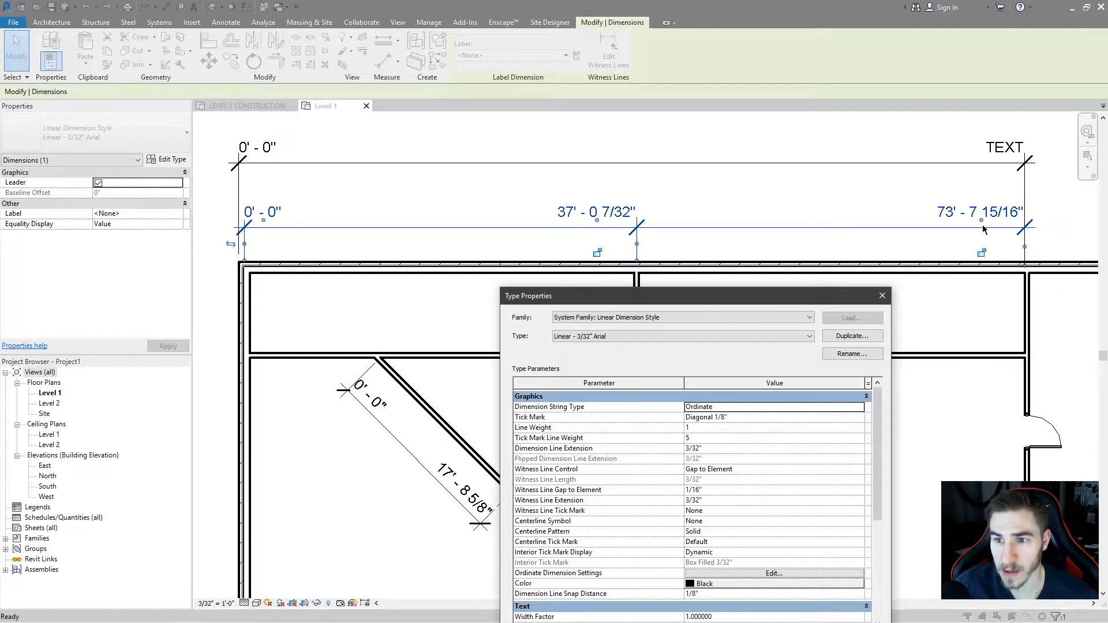
pyautogui.moveTo(659, 301)
pyautogui.mouseDown()
pyautogui.moveTo(779, 194)
pyautogui.moveTo(653, 163)
pyautogui.moveTo(497, 162)
pyautogui.moveTo(451, 177)
pyautogui.mouseUp()
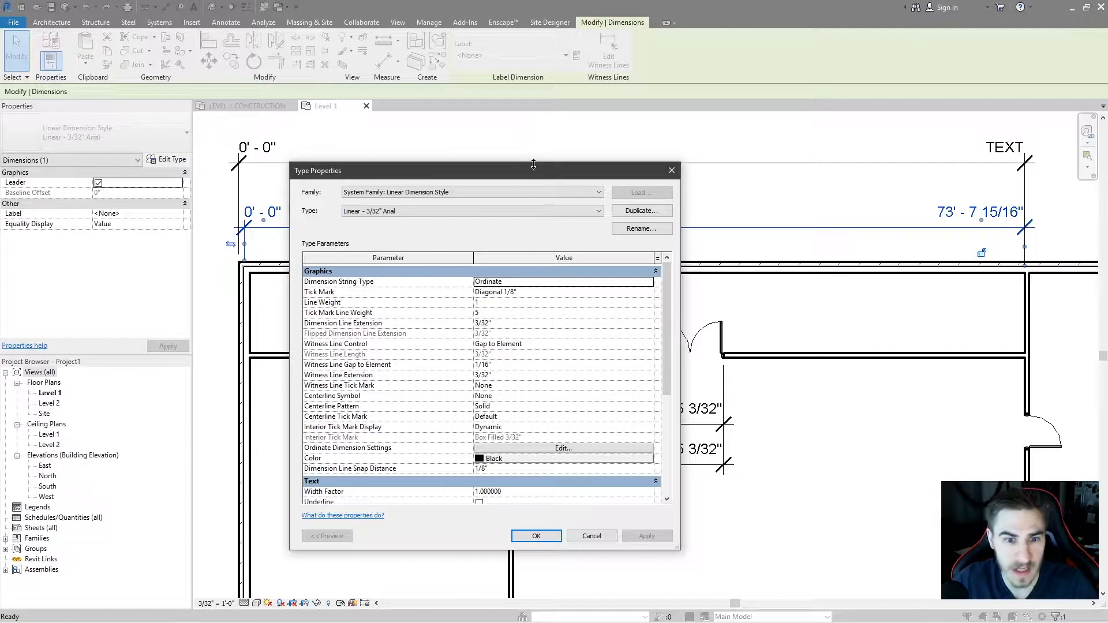
# Set the Dimension String Type back to Continuous and apply the change.
pyautogui.click(649, 282)
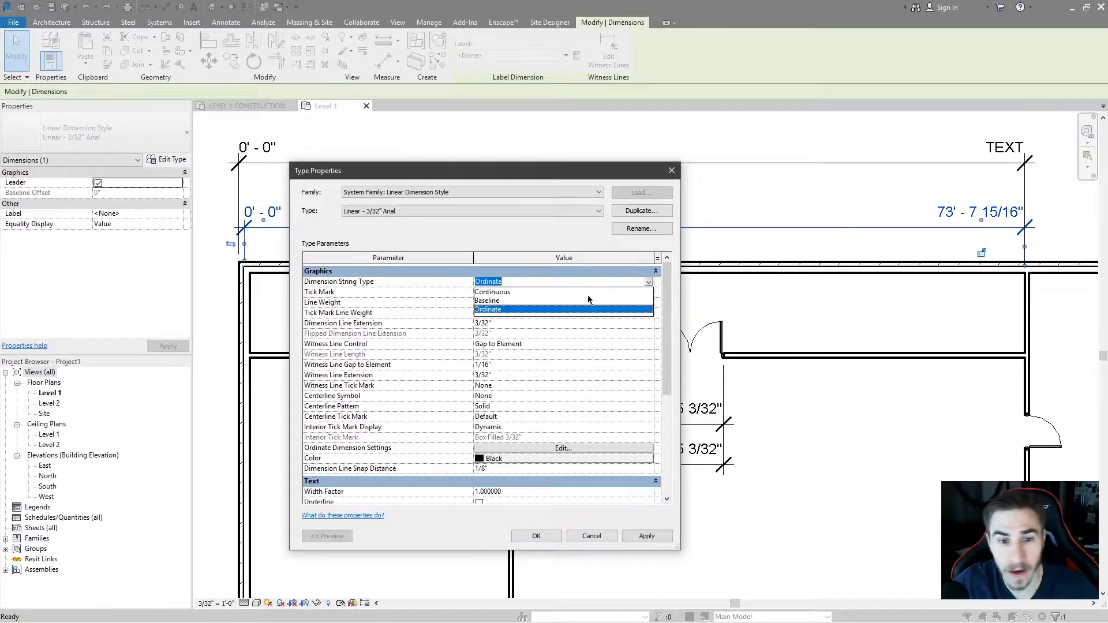
pyautogui.click(526, 293)
pyautogui.click(646, 536)
# Inspect the Leader Type options in the dimension type properties and close the dialog with OK.
pyautogui.moveTo(448, 176); pyautogui.dragTo(436, 232)
pyautogui.click(613, 349)
pyautogui.click(613, 349)
pyautogui.click(612, 350)
pyautogui.moveTo(496, 218); pyautogui.dragTo(499, 196)
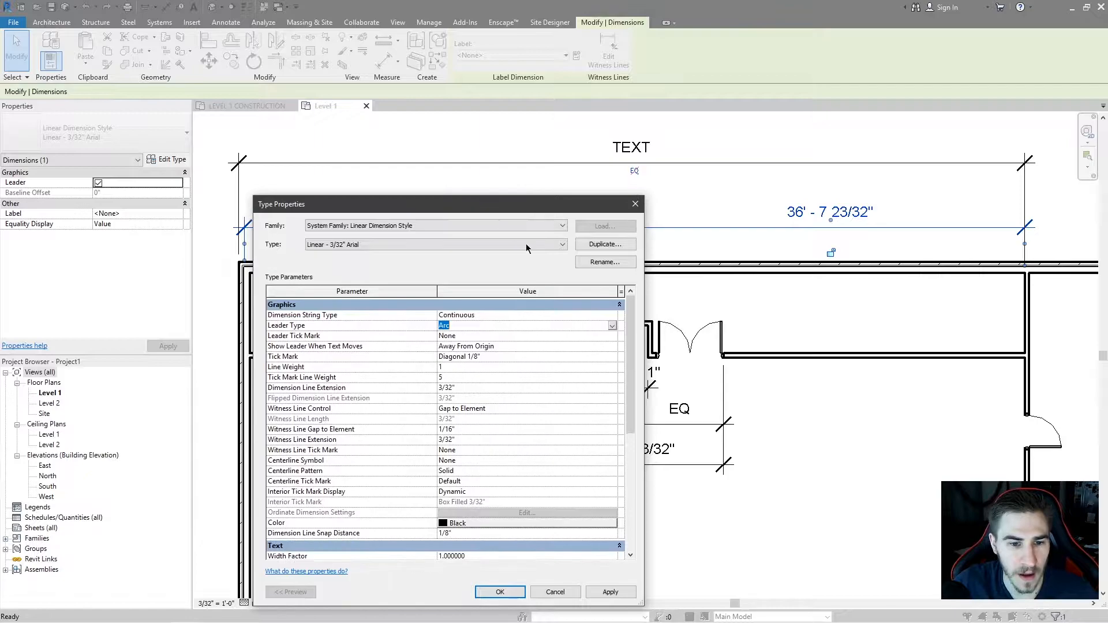
pyautogui.click(497, 591)
# Move the left segment's dimension text away from the dimension line, repositioning it above the string.
pyautogui.moveTo(535, 220); pyautogui.dragTo(547, 242, button='middle')
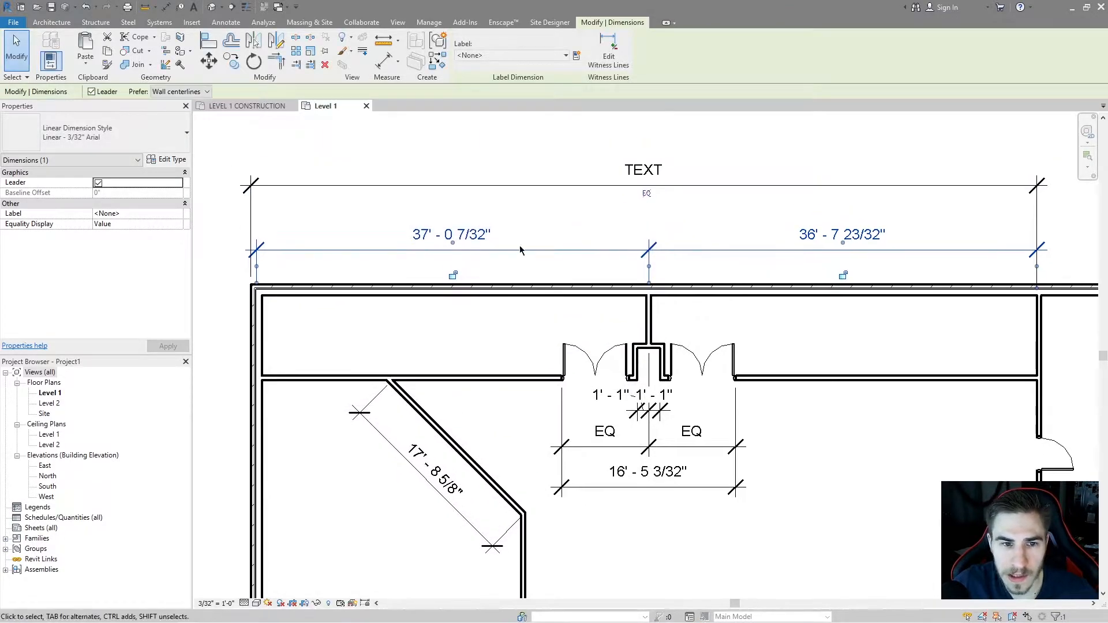
pyautogui.moveTo(452, 243); pyautogui.dragTo(560, 234)
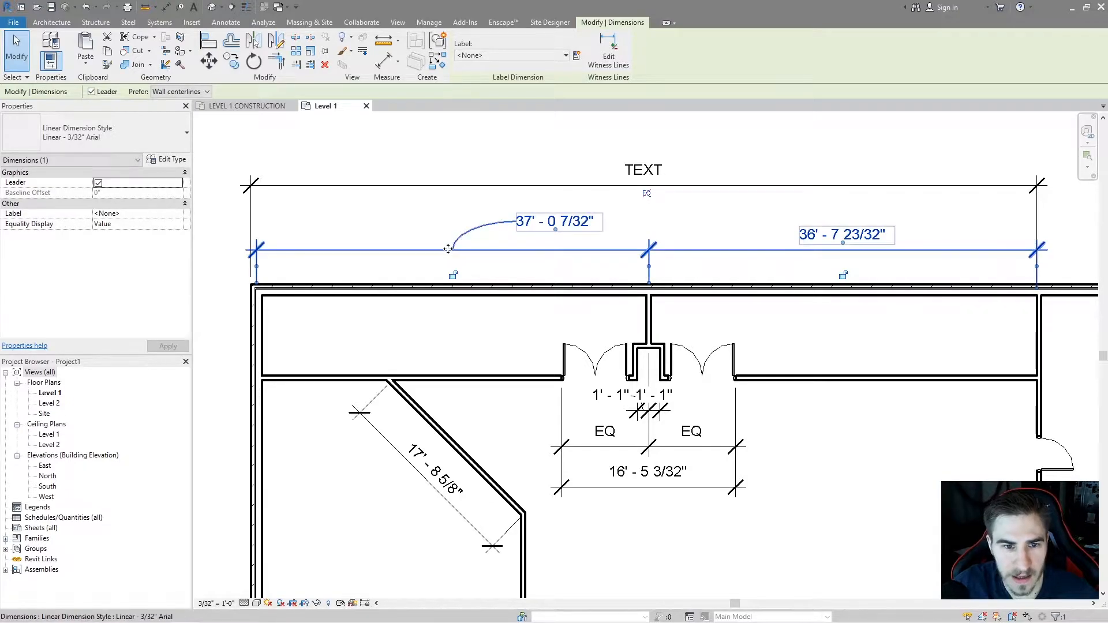
pyautogui.click(553, 232)
pyautogui.press('Escape')
pyautogui.moveTo(562, 234); pyautogui.dragTo(595, 229)
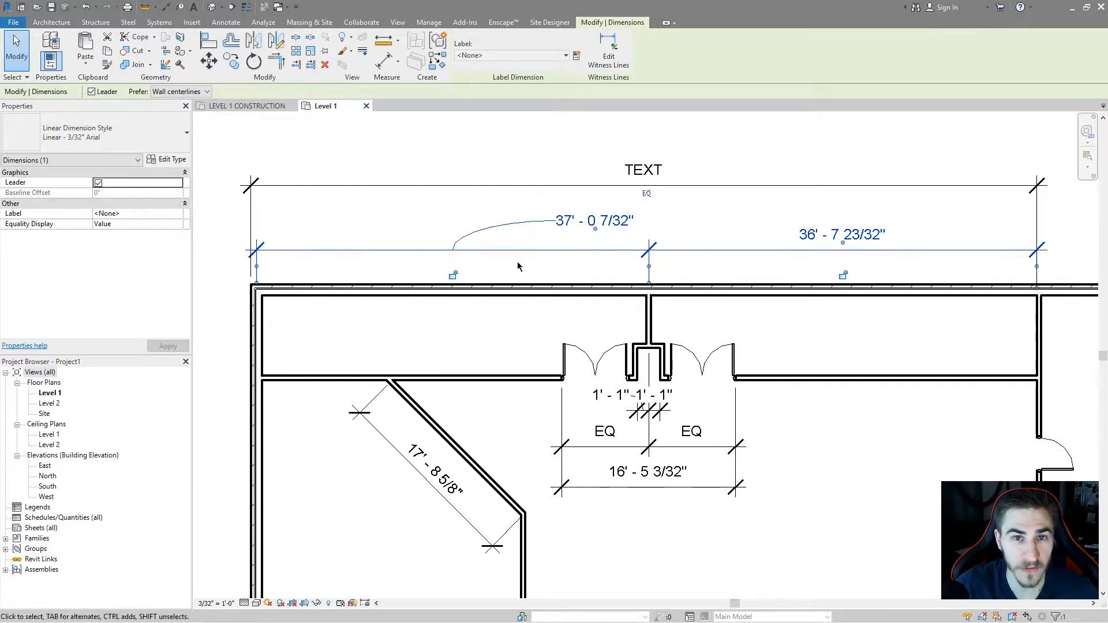
pyautogui.moveTo(596, 229); pyautogui.dragTo(392, 242)
# Open the dimension's type properties and set Leader Type to Line, applying the change.
pyautogui.click(168, 159)
pyautogui.moveTo(463, 207); pyautogui.dragTo(440, 253)
pyautogui.click(541, 377)
pyautogui.click(585, 378)
pyautogui.click(478, 397)
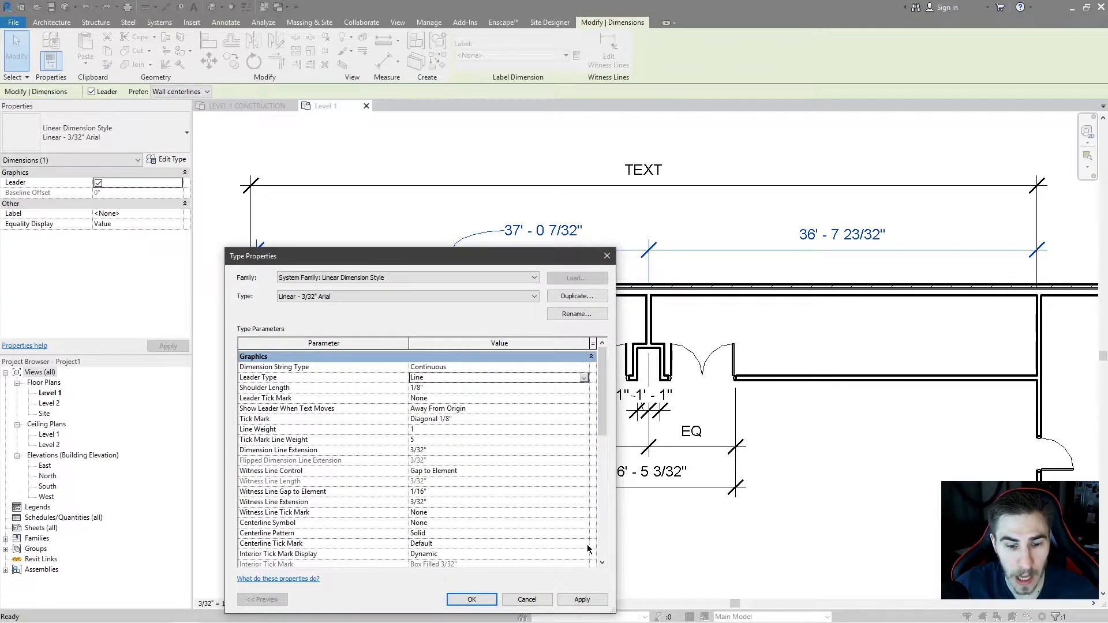
pyautogui.click(583, 599)
# Set the Shoulder Length to 1/16" and apply it.
pyautogui.moveTo(491, 264); pyautogui.dragTo(488, 256)
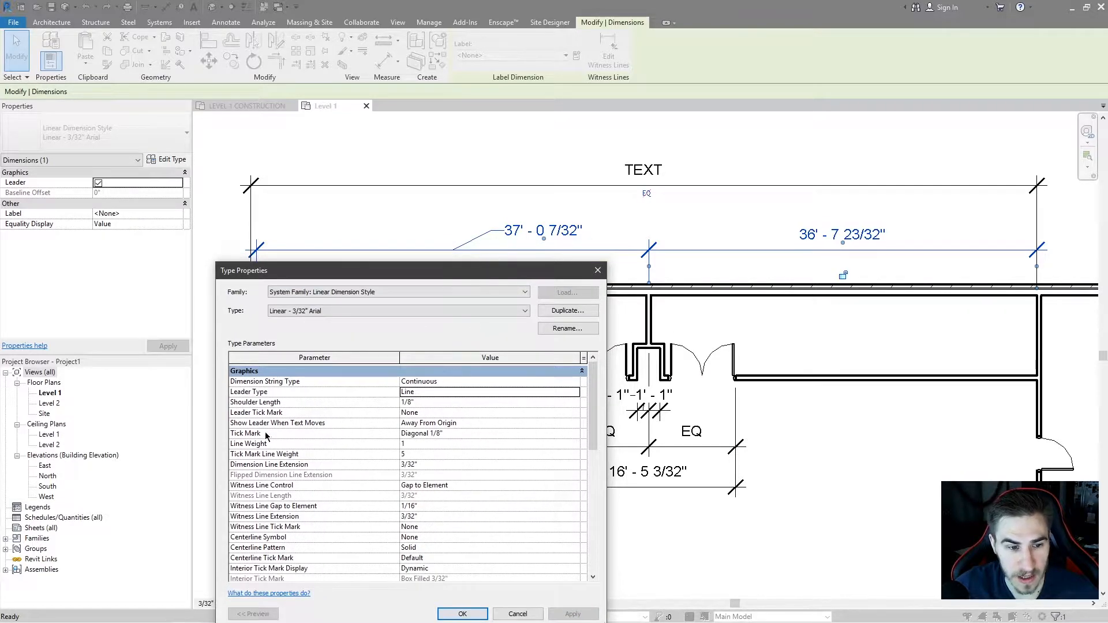
pyautogui.click(444, 403)
pyautogui.write('1/16"')
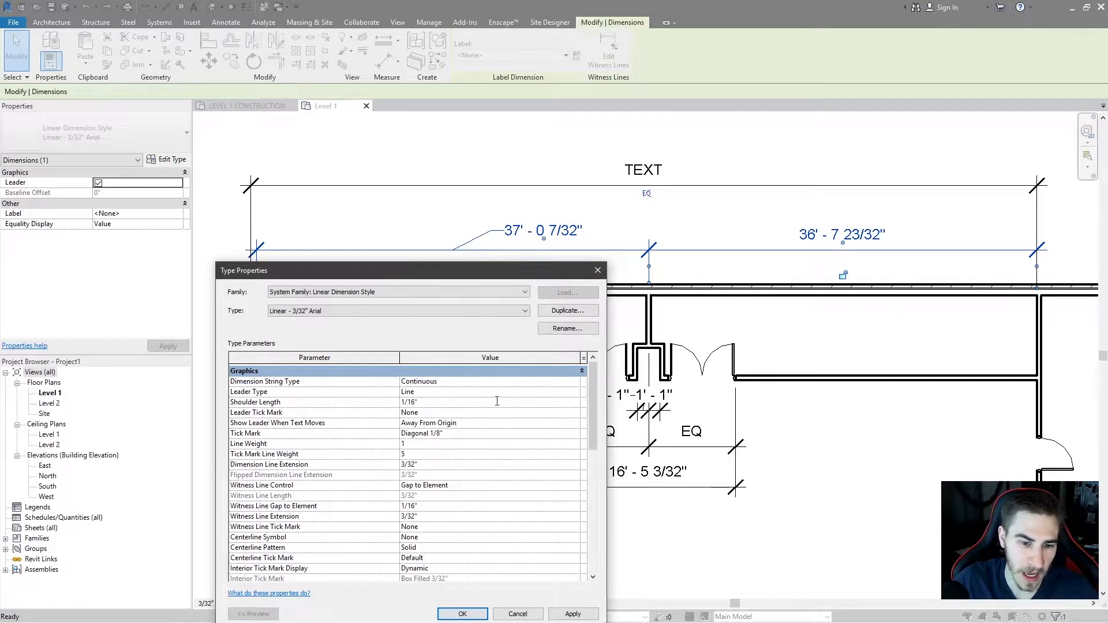
pyautogui.click(565, 613)
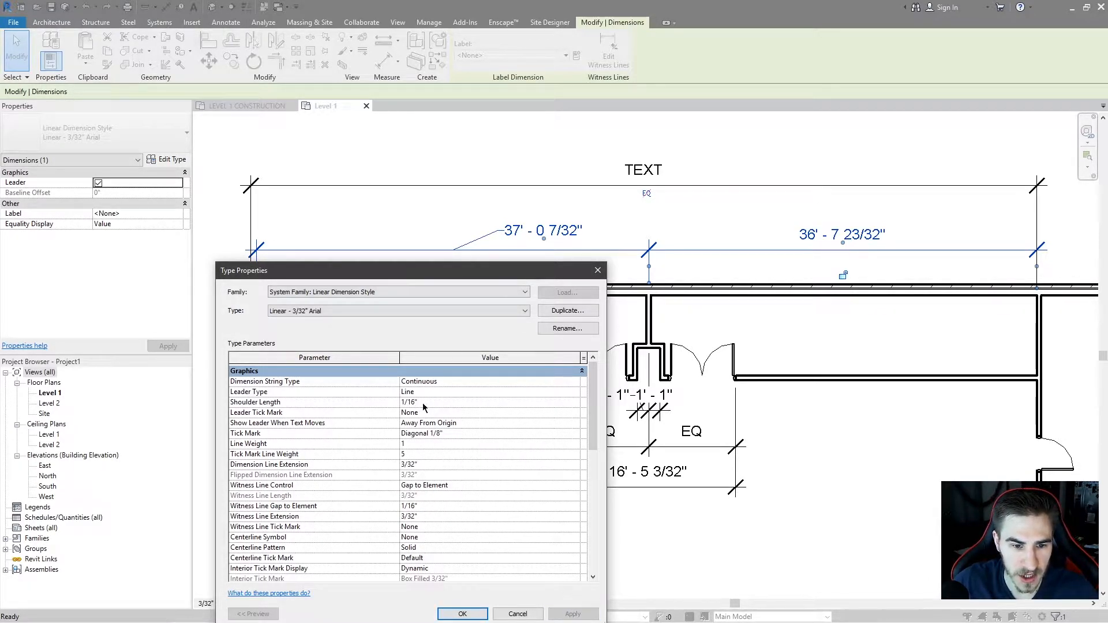
# Set the Leader Type back to Arc and apply the change.
pyautogui.click(567, 391)
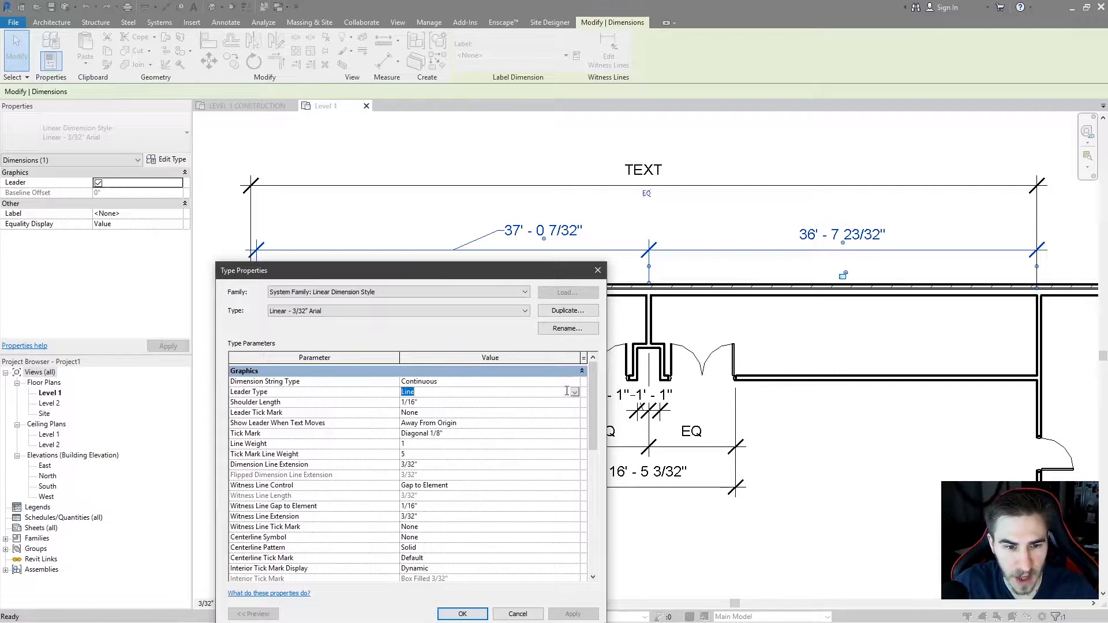
pyautogui.click(575, 392)
pyautogui.click(555, 402)
pyautogui.click(572, 614)
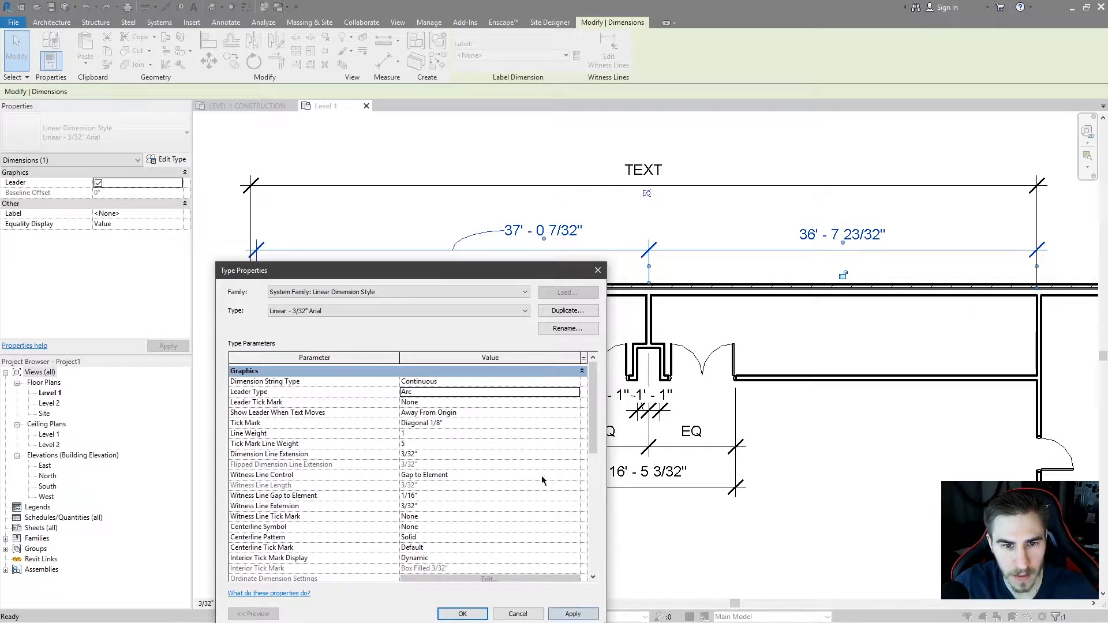
# Set the Leader Tick Mark to Arrow 30 Degree and apply it.
pyautogui.moveTo(444, 270); pyautogui.dragTo(443, 258)
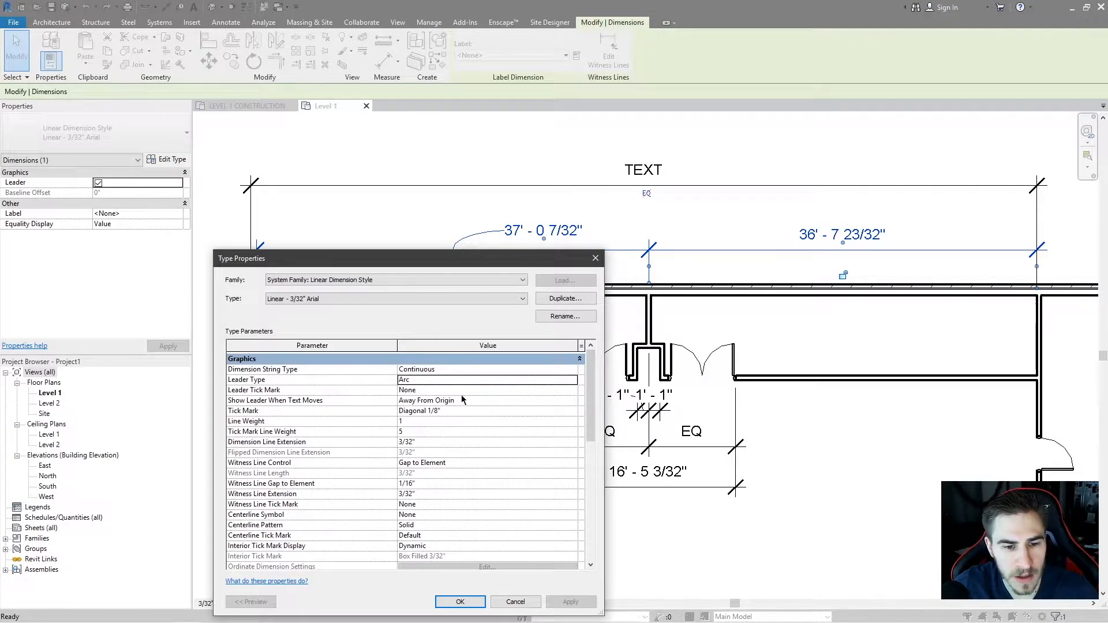
pyautogui.moveTo(466, 264); pyautogui.dragTo(465, 301)
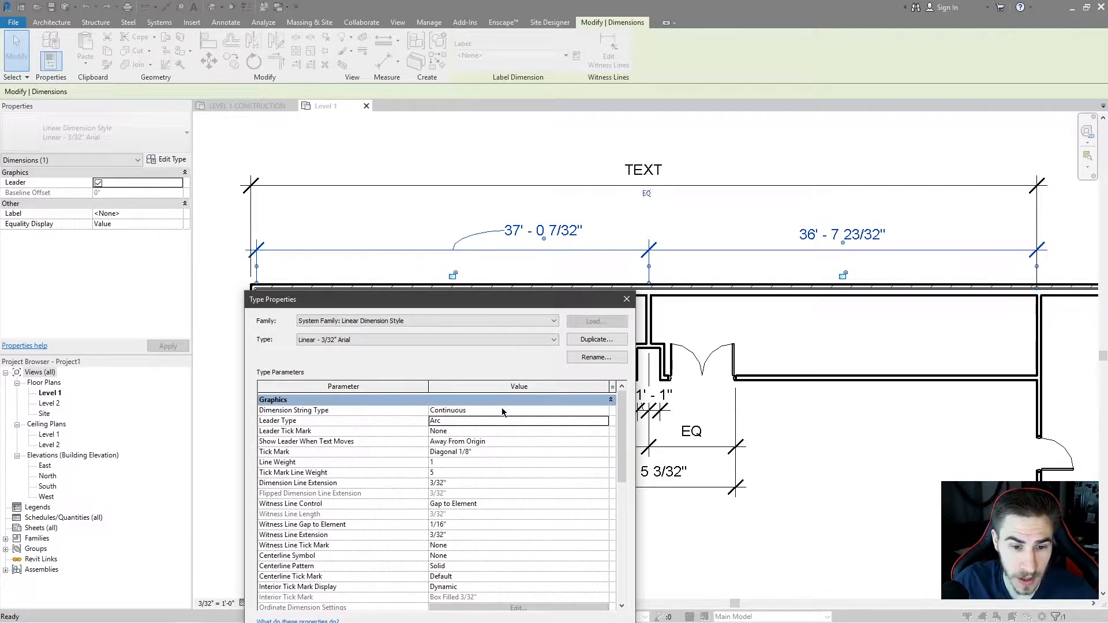
pyautogui.click(585, 430)
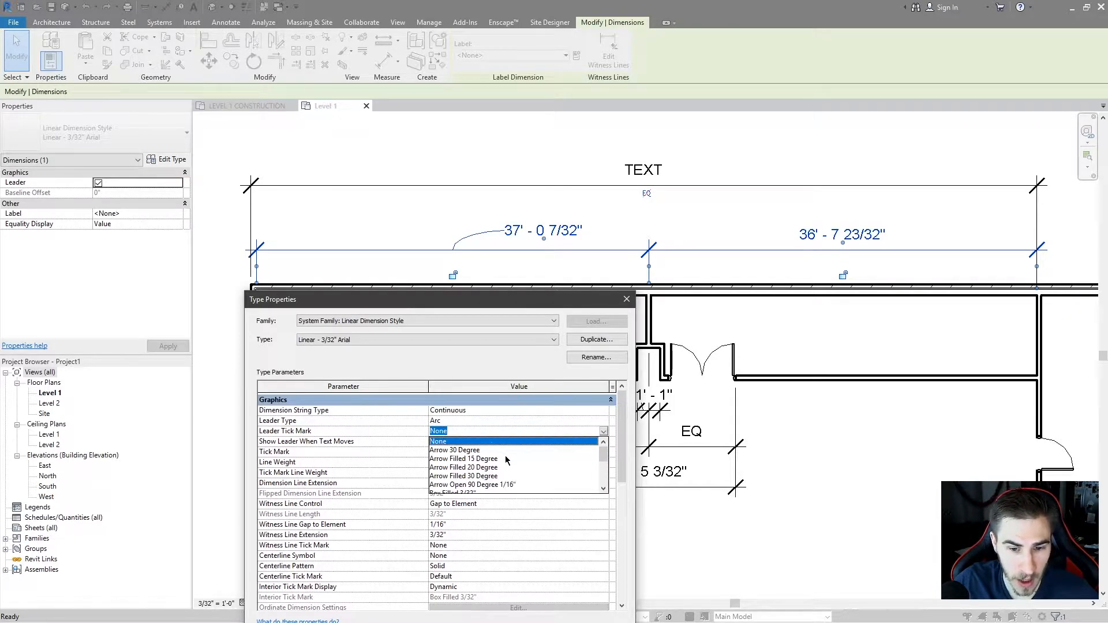
pyautogui.click(457, 450)
pyautogui.moveTo(459, 304); pyautogui.dragTo(410, 280)
pyautogui.click(552, 619)
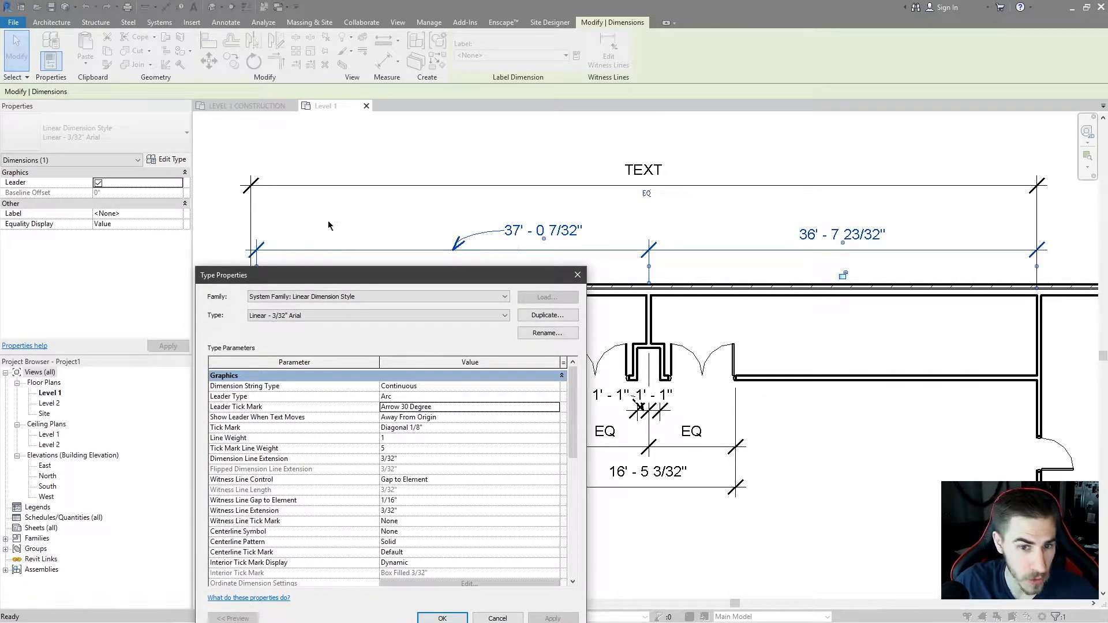
# Change the Leader Tick Mark to Arrow Filled 30 Degree and apply it.
pyautogui.click(555, 407)
pyautogui.click(427, 454)
pyautogui.click(549, 618)
# Set the Leader Tick Mark back to None and apply the change.
pyautogui.click(551, 408)
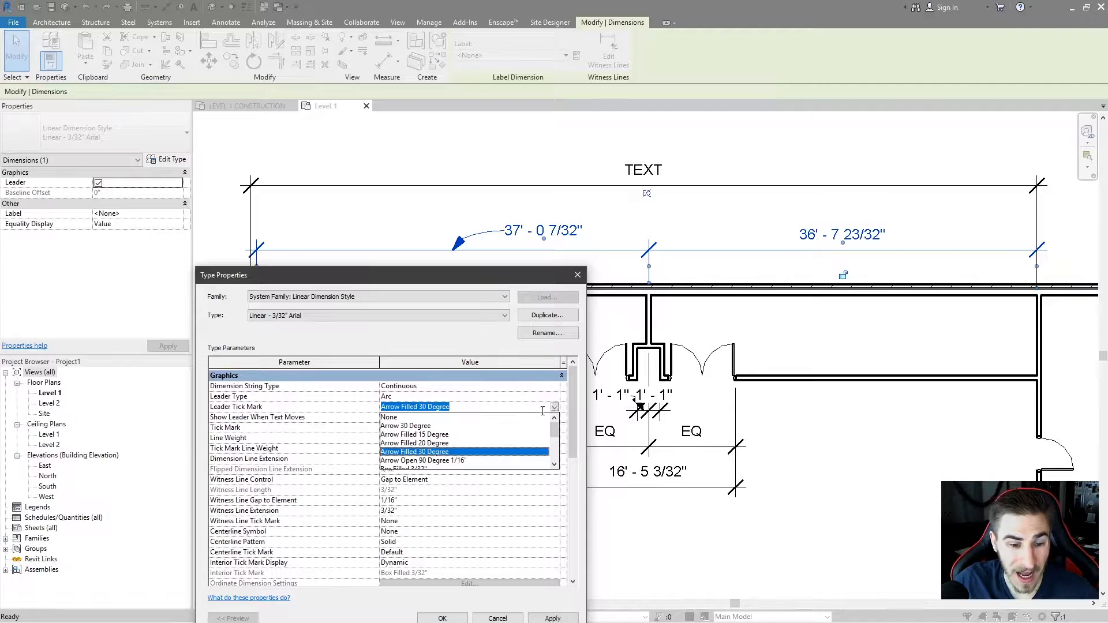
pyautogui.click(400, 418)
pyautogui.click(550, 618)
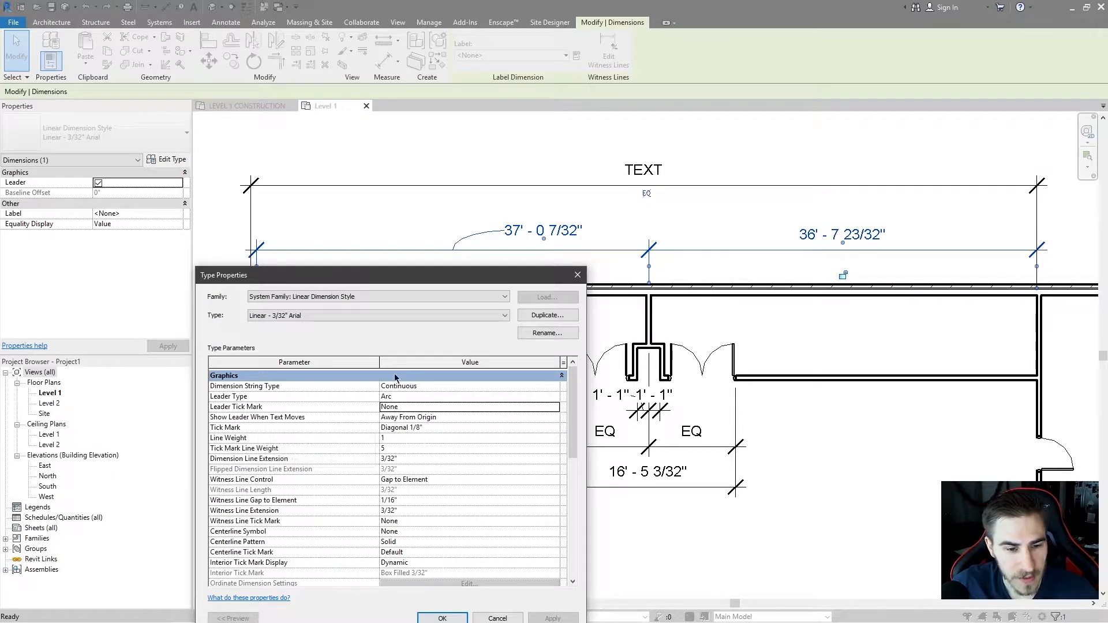
# Set Show Leader When Text Moves to Beyond Witness Lines, apply it and close the type properties.
pyautogui.moveTo(341, 275); pyautogui.dragTo(361, 270)
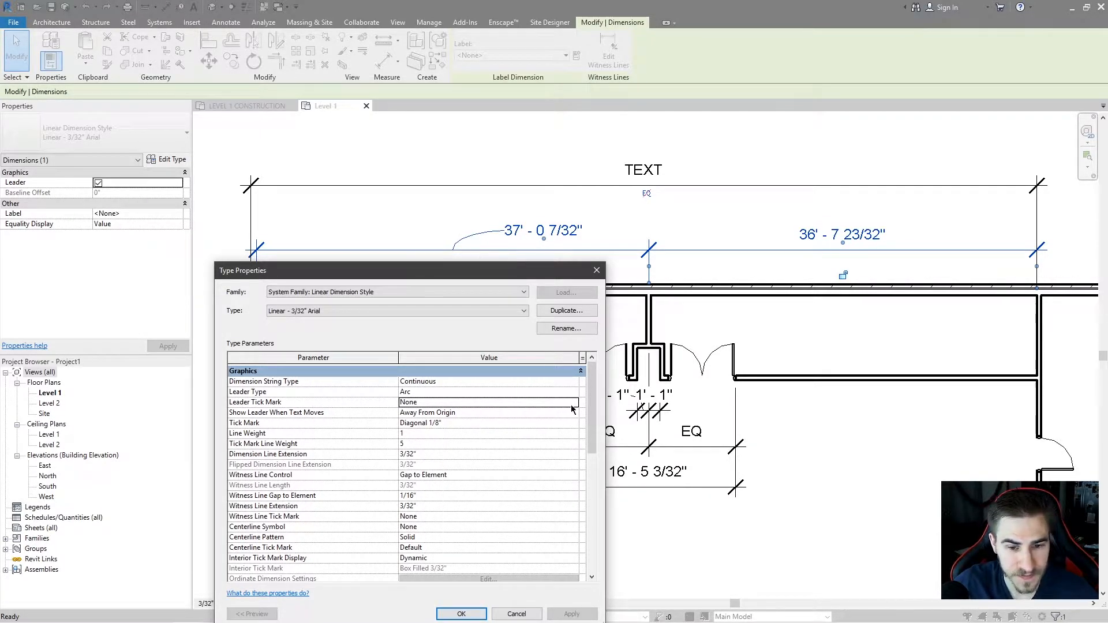
pyautogui.click(453, 413)
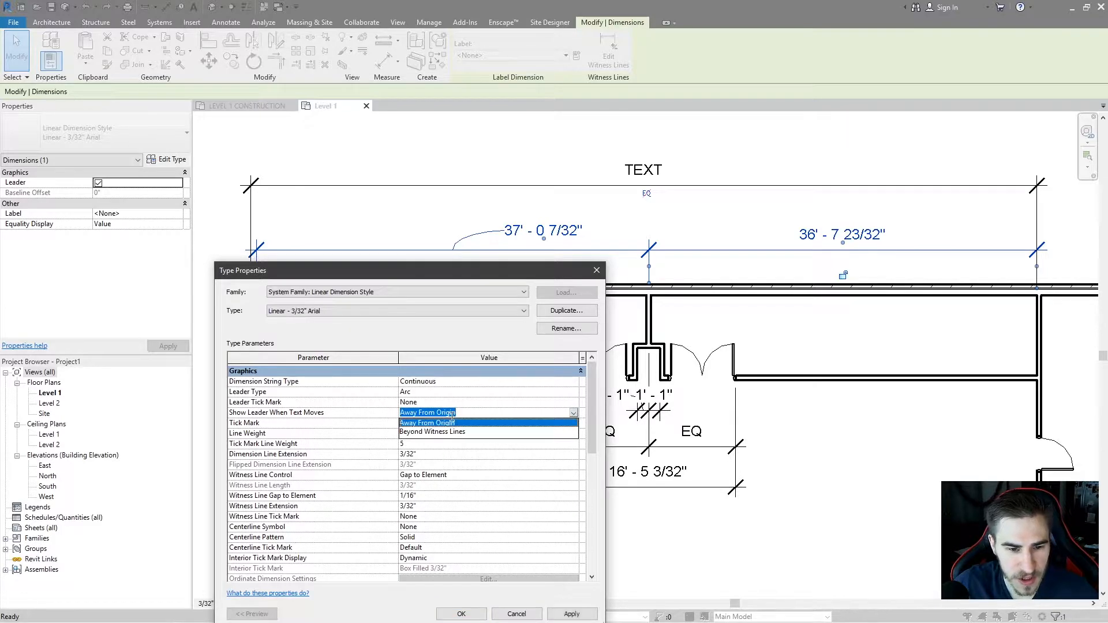
pyautogui.click(462, 432)
pyautogui.click(572, 613)
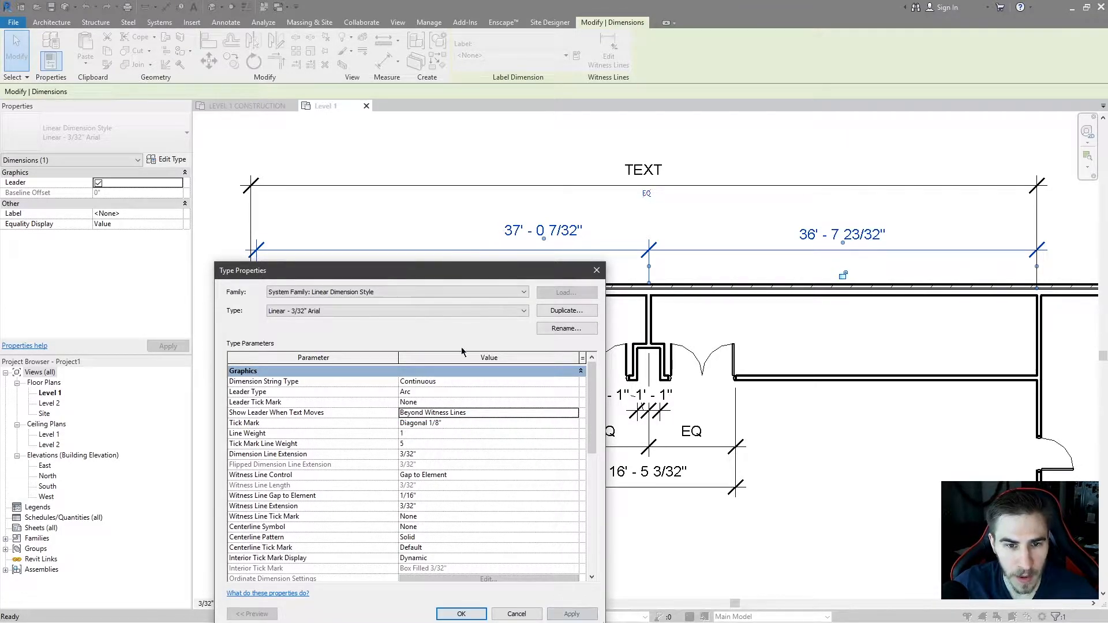
pyautogui.moveTo(452, 265); pyautogui.dragTo(480, 270)
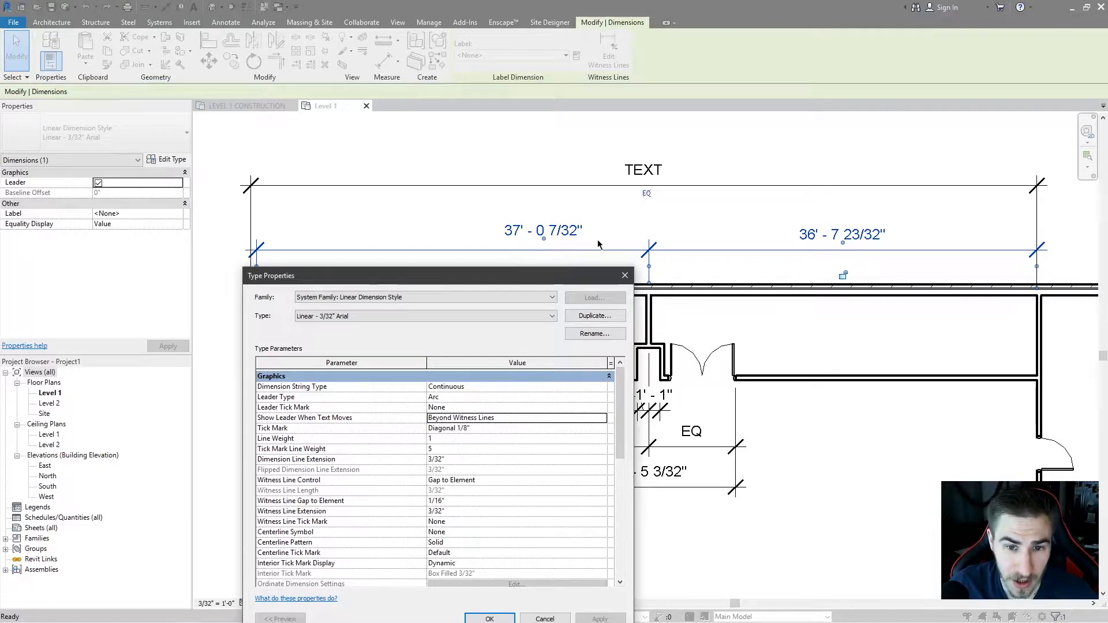
pyautogui.click(490, 619)
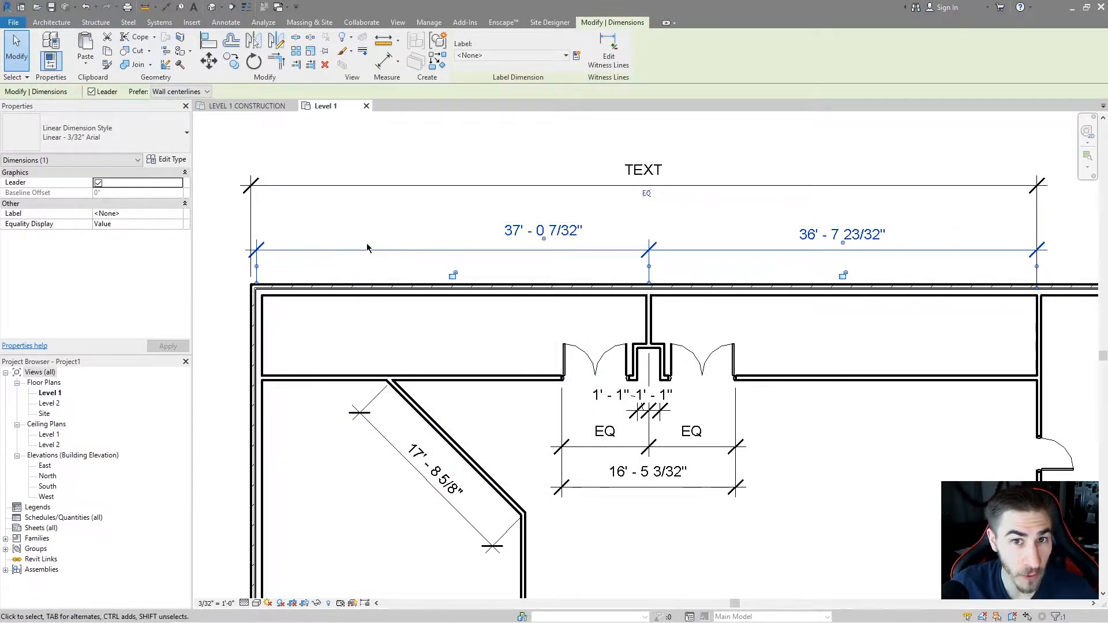
# Reopen the dimension type properties and set Show Leader When Text Moves back to Away From Origin.
pyautogui.moveTo(544, 238)
pyautogui.mouseDown()
pyautogui.moveTo(400, 235)
pyautogui.moveTo(442, 370)
pyautogui.moveTo(464, 215)
pyautogui.moveTo(398, 249)
pyautogui.moveTo(477, 228)
pyautogui.moveTo(376, 242)
pyautogui.moveTo(456, 246)
pyautogui.moveTo(315, 245)
pyautogui.moveTo(574, 247)
pyautogui.moveTo(715, 223)
pyautogui.moveTo(589, 231)
pyautogui.moveTo(638, 230)
pyautogui.moveTo(601, 233)
pyautogui.moveTo(638, 228)
pyautogui.moveTo(603, 222)
pyautogui.moveTo(636, 215)
pyautogui.moveTo(615, 233)
pyautogui.moveTo(514, 233)
pyautogui.moveTo(617, 234)
pyautogui.moveTo(455, 244)
pyautogui.moveTo(539, 247)
pyautogui.mouseUp()
pyautogui.click(167, 159)
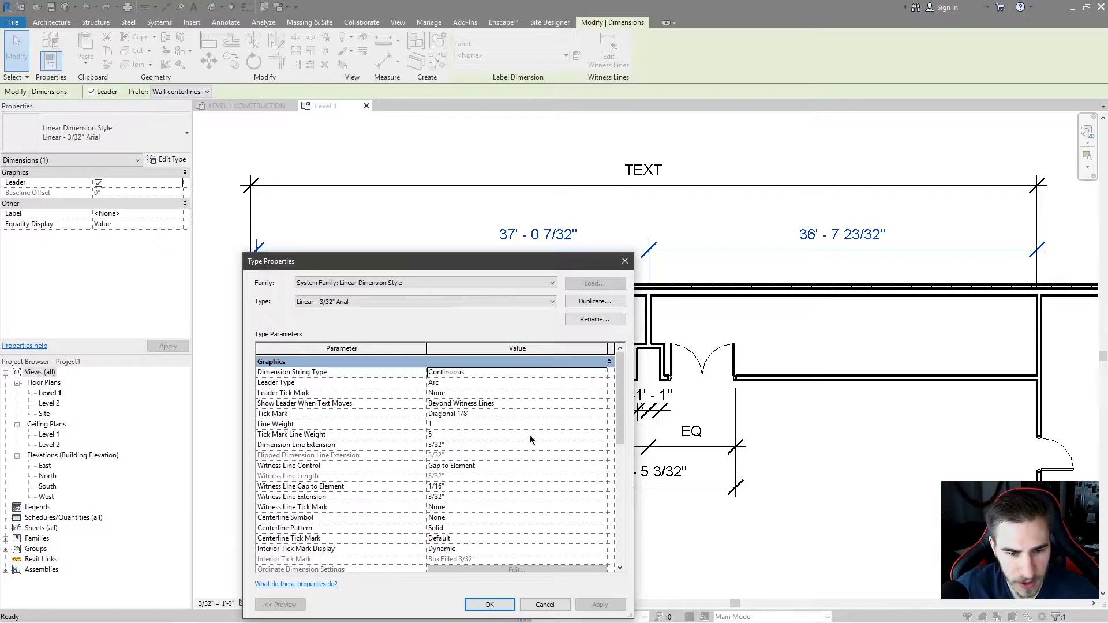
pyautogui.click(593, 404)
pyautogui.click(508, 425)
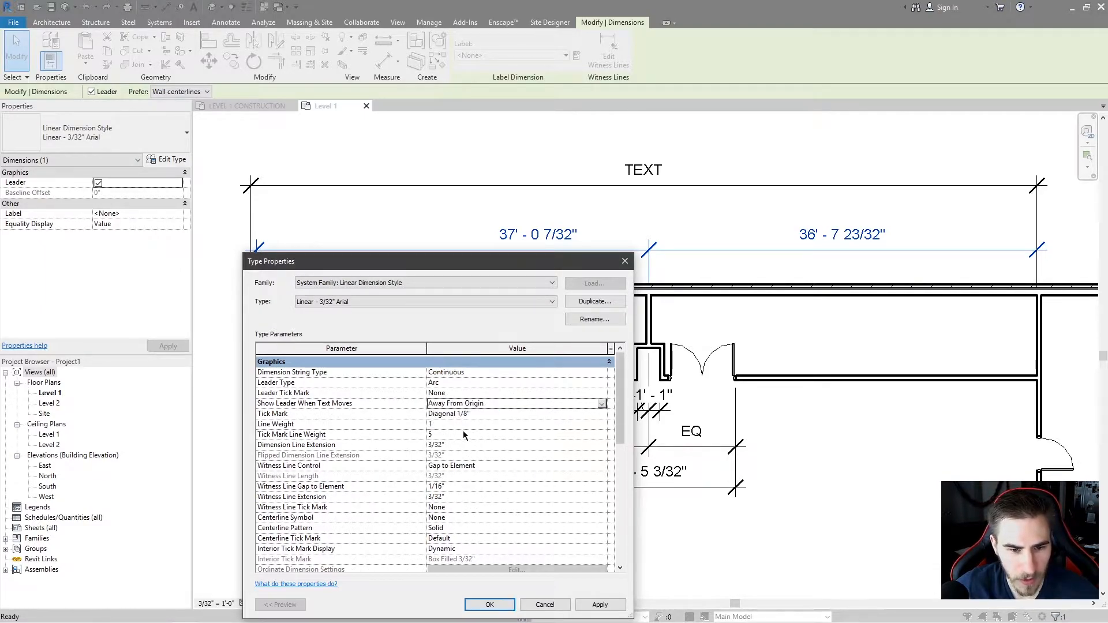
pyautogui.moveTo(465, 265)
pyautogui.mouseDown()
pyautogui.moveTo(716, 223)
pyautogui.moveTo(691, 190)
pyautogui.moveTo(650, 168)
pyautogui.moveTo(631, 179)
pyautogui.mouseUp()
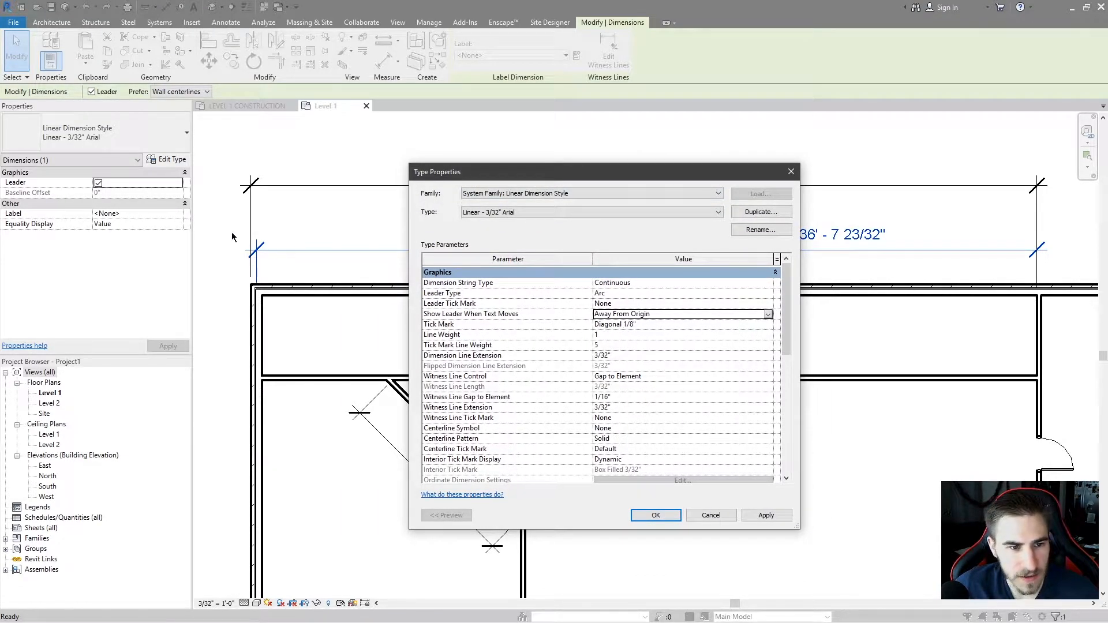
# Set the Tick Mark to Dot Filled 1/16" and apply the changes.
pyautogui.click(649, 327)
pyautogui.click(768, 325)
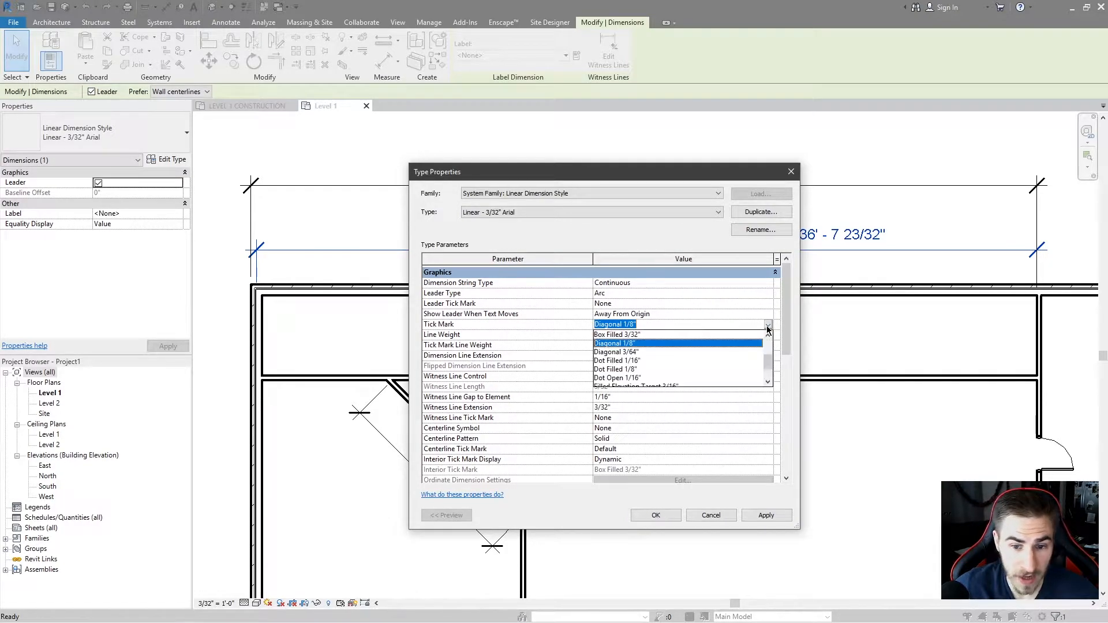
pyautogui.click(644, 362)
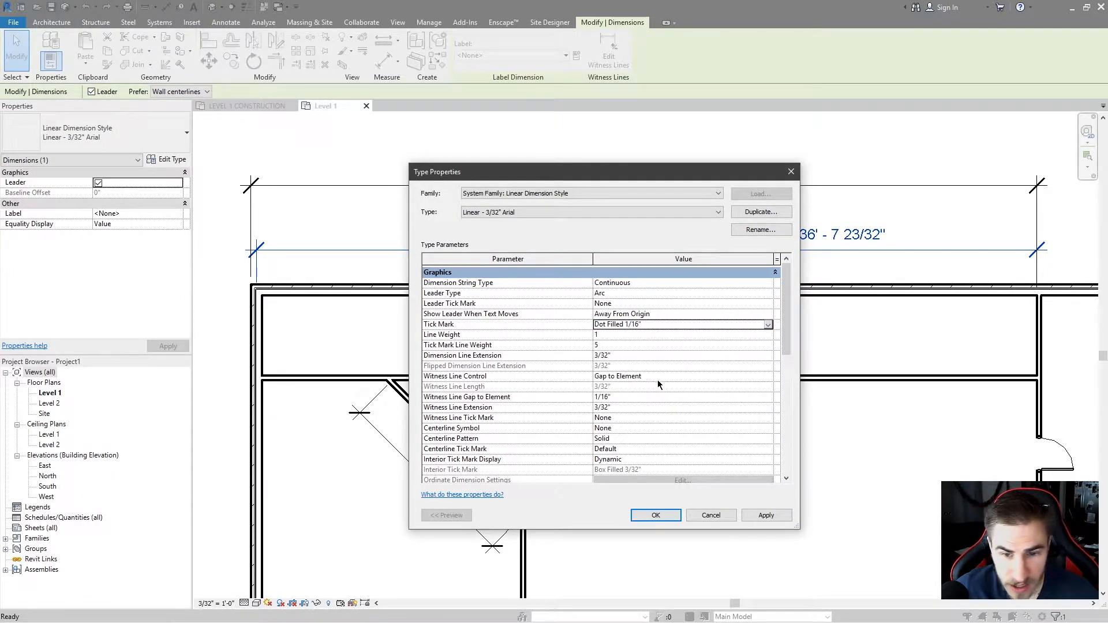
pyautogui.click(755, 514)
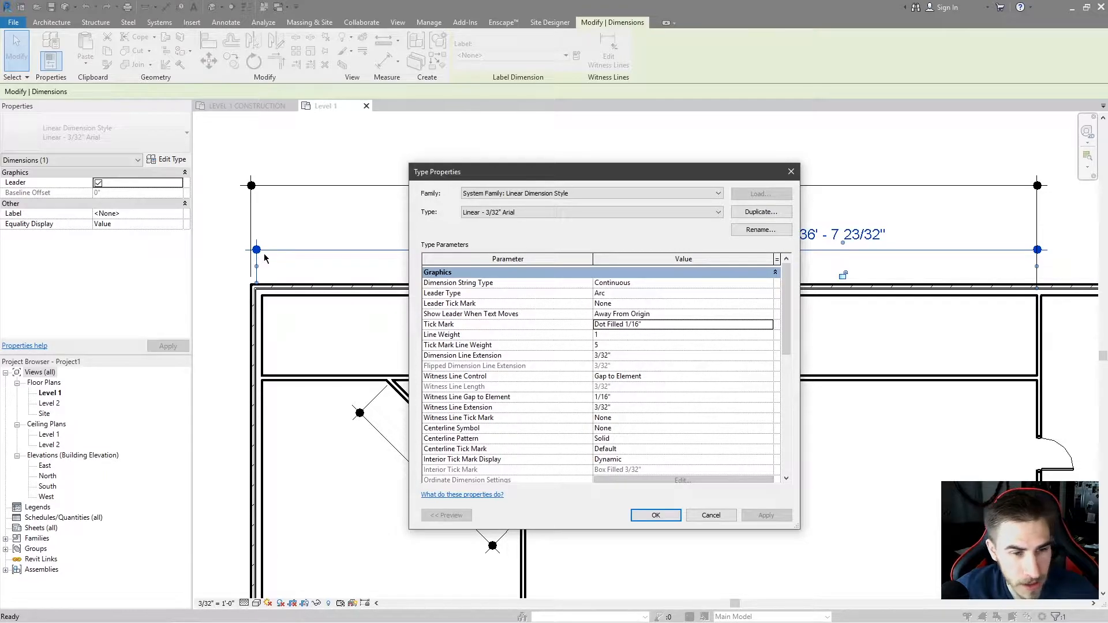
# Change the Tick Mark to Heavy End 1/8" and apply it.
pyautogui.click(768, 327)
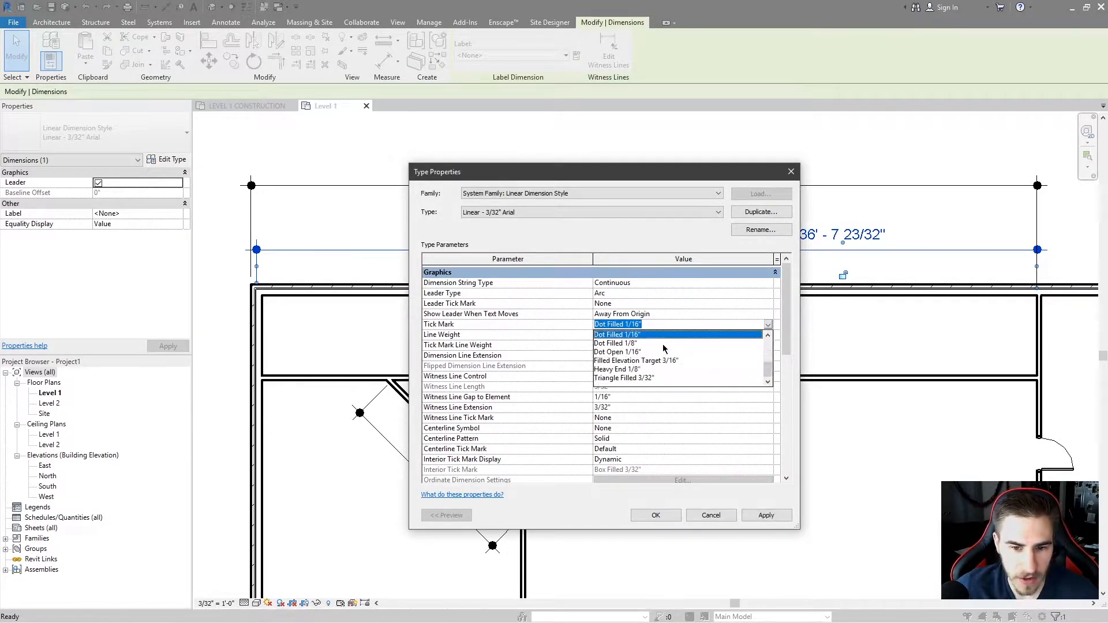
pyautogui.click(637, 369)
pyautogui.click(766, 515)
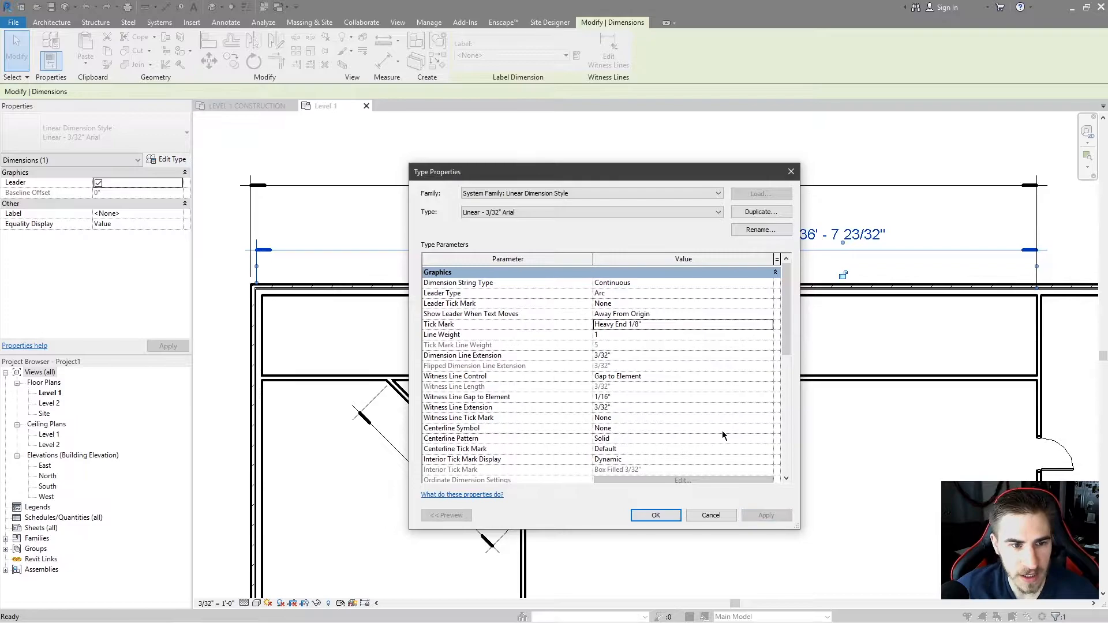
# Set the Tick Mark back to Diagonal 1/8" and apply the change.
pyautogui.click(768, 326)
pyautogui.scroll(5, 681, 355)
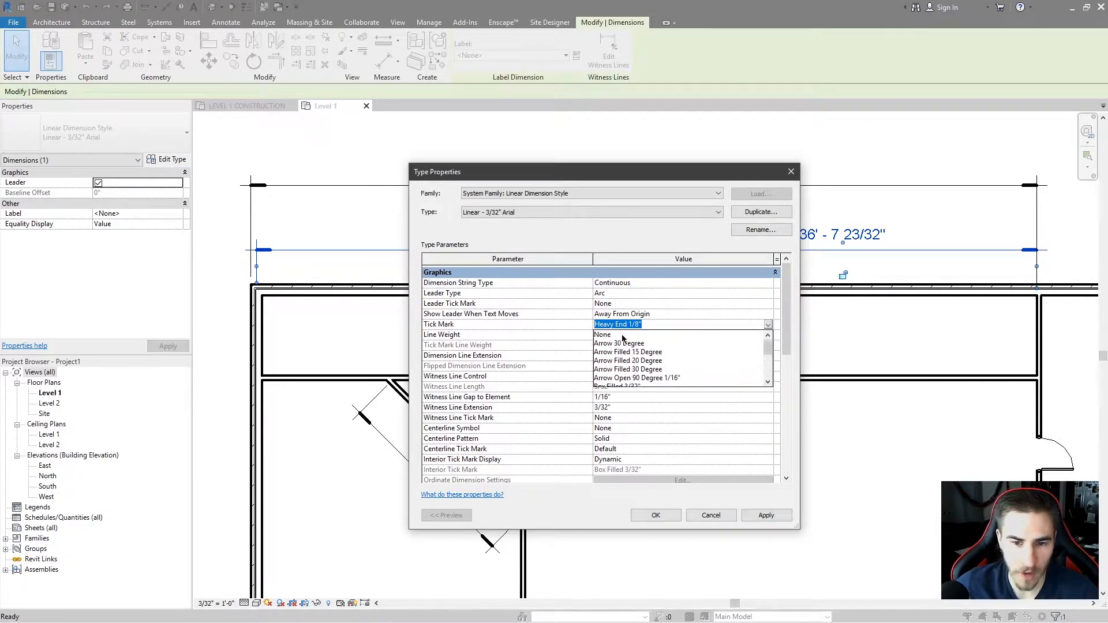
pyautogui.scroll(-3, 673, 369)
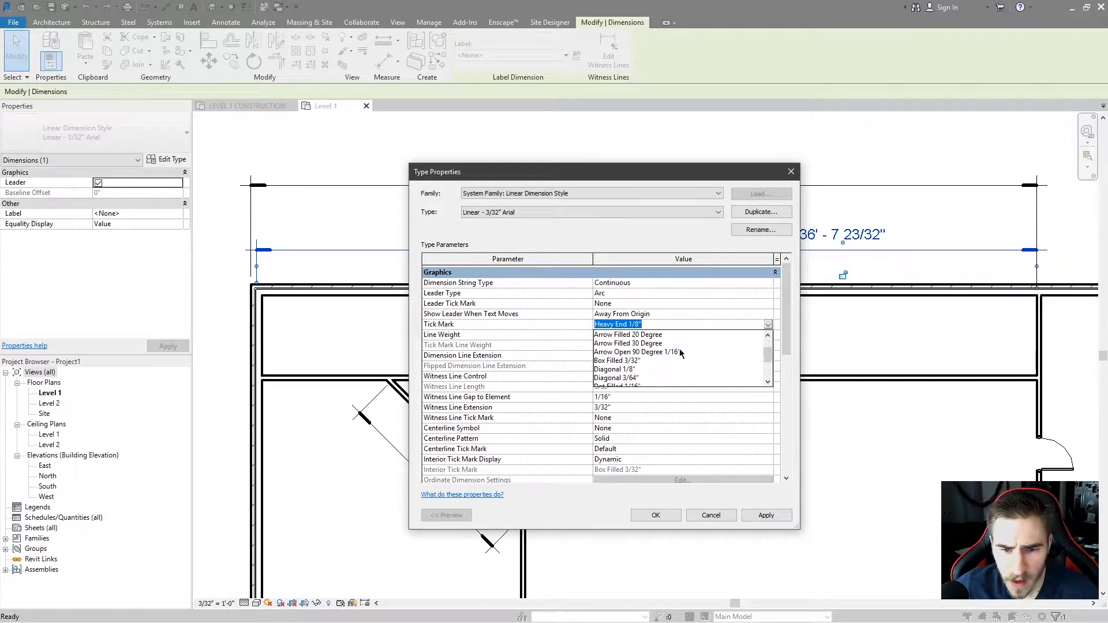
pyautogui.click(635, 370)
pyautogui.click(766, 515)
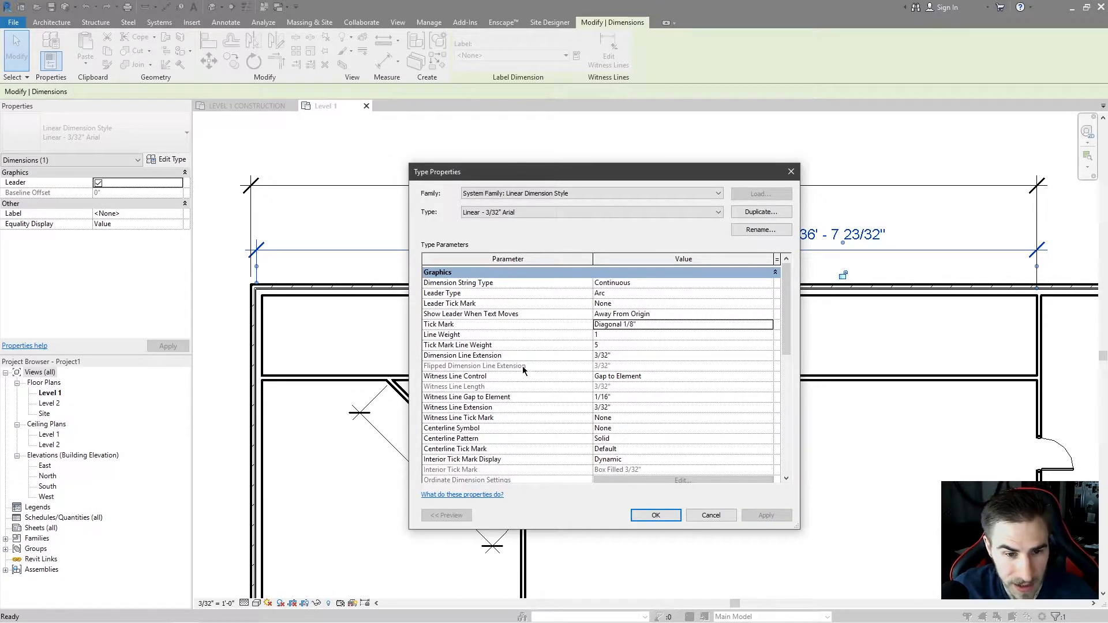
# Set the Line Weight to 4 and apply the change.
pyautogui.click(614, 334)
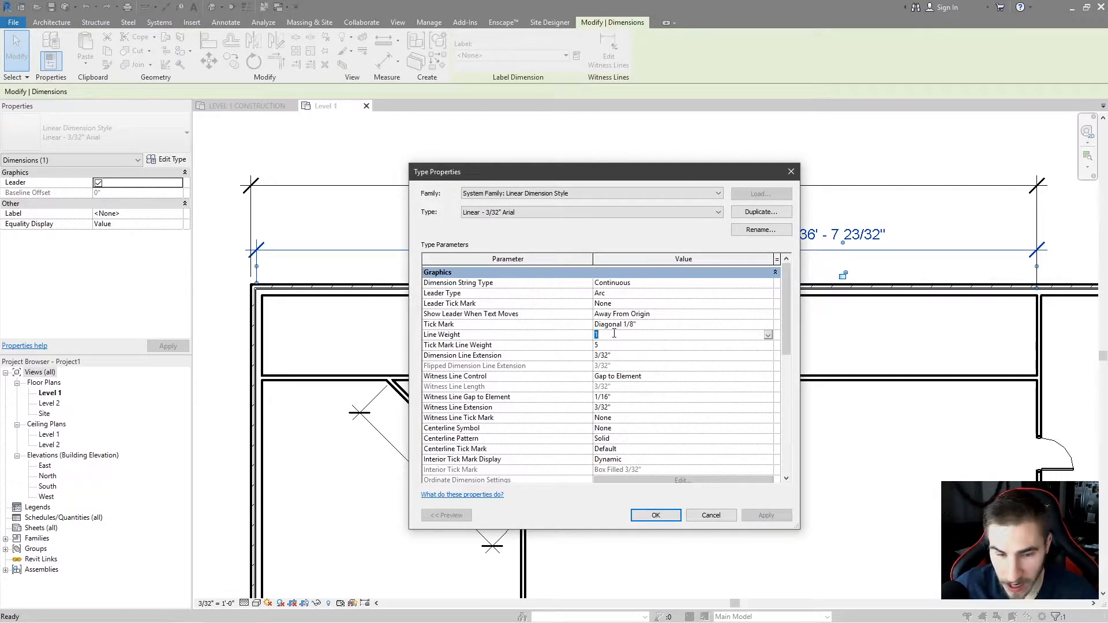
pyautogui.write('4')
pyautogui.click(767, 515)
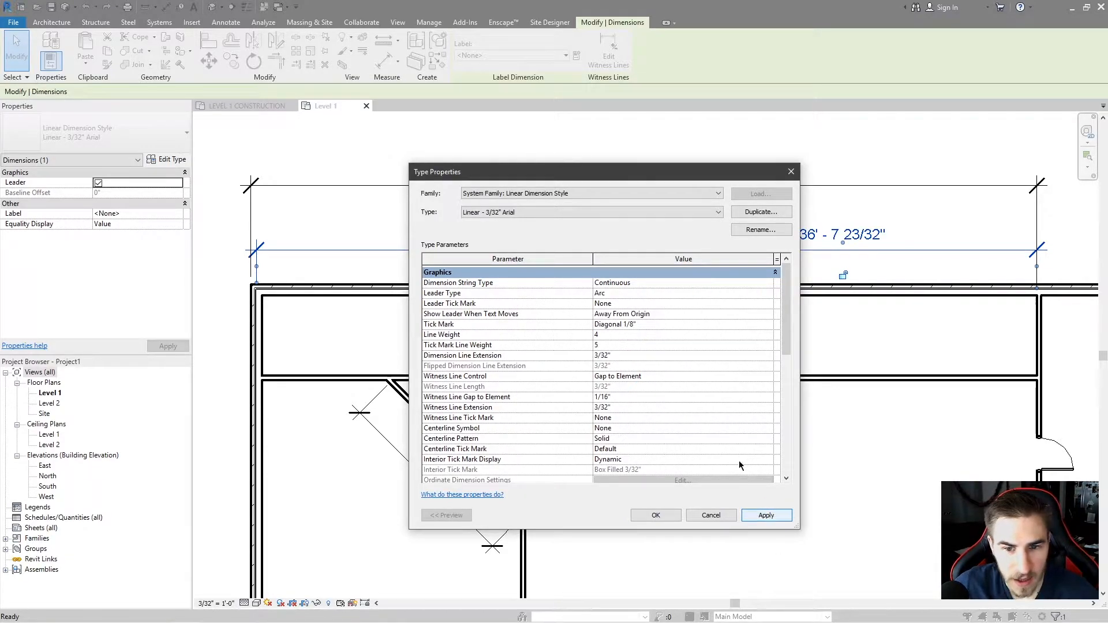
# Set the Line Weight back to 1.
pyautogui.click(599, 335)
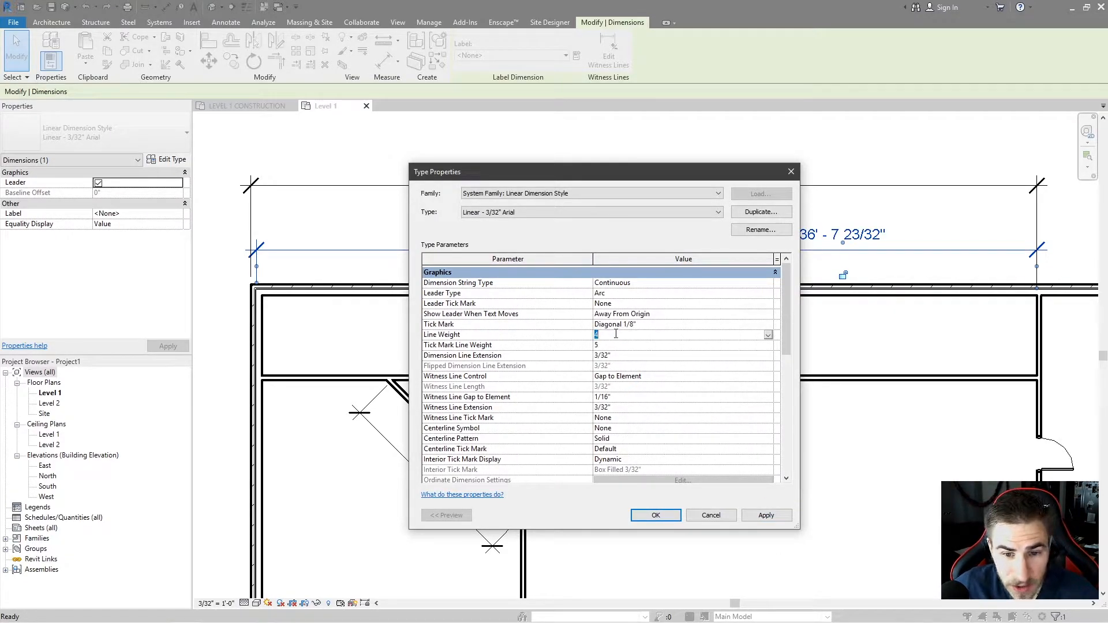
pyautogui.write('1')
pyautogui.click(604, 342)
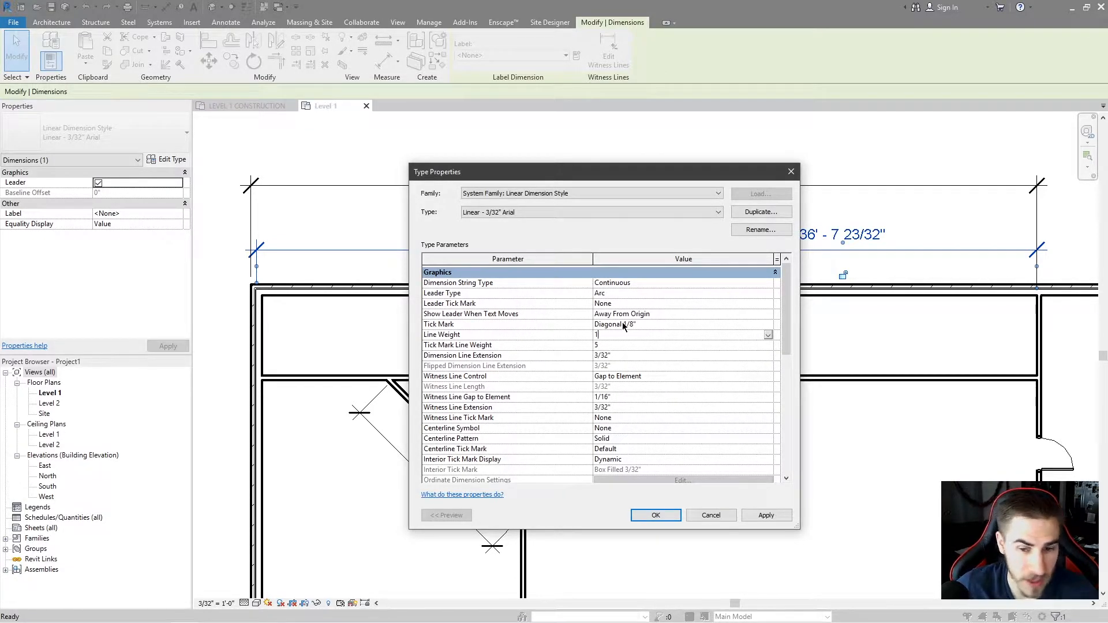
# Set the Tick Mark Line Weight to 10 and apply the changes.
pyautogui.click(640, 345)
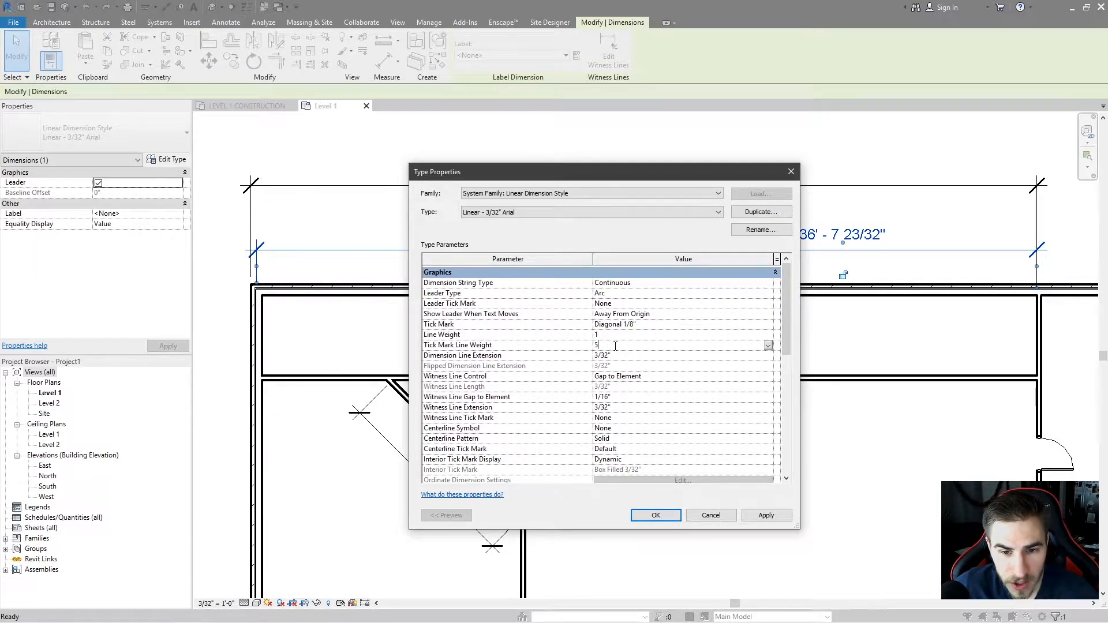
pyautogui.write('10')
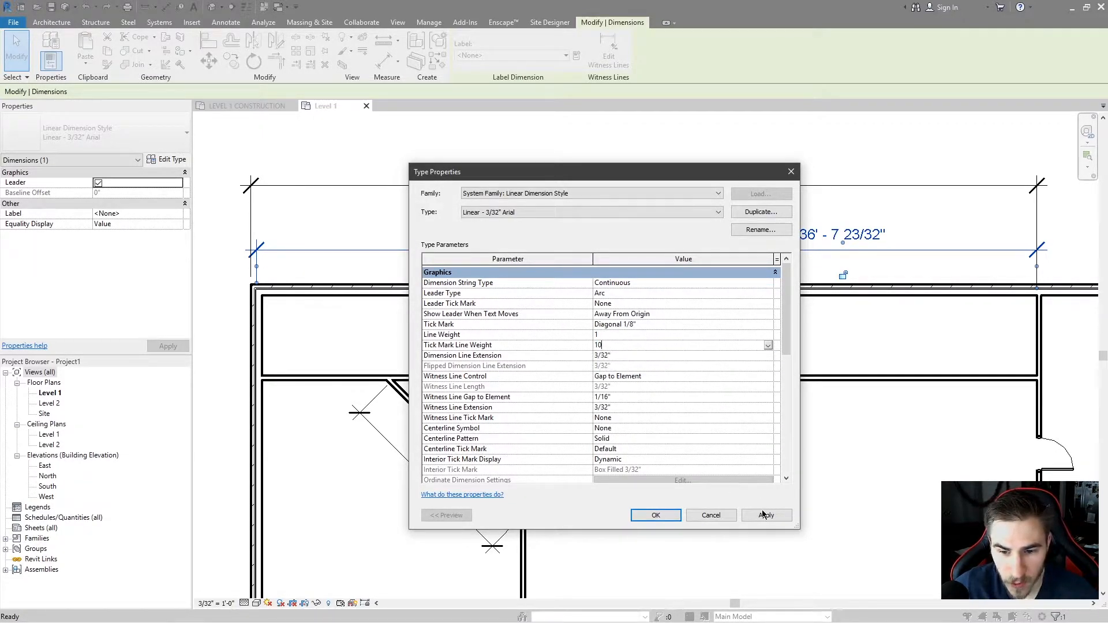
pyautogui.click(766, 515)
# Set the Tick Mark Line Weight back to 5 and apply the change.
pyautogui.click(635, 346)
pyautogui.write('5')
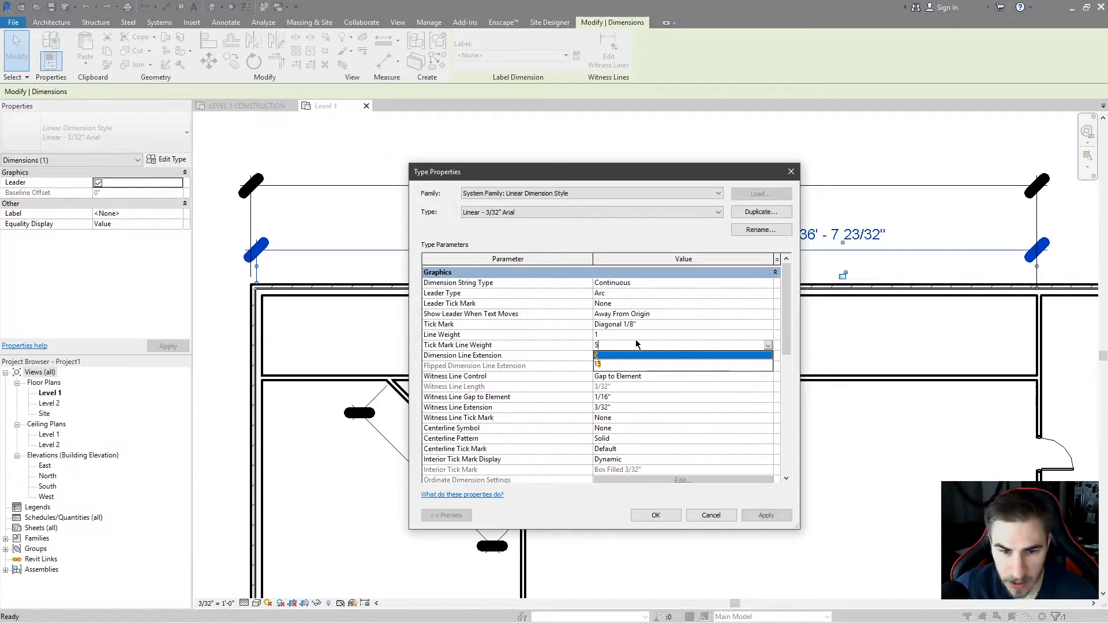
pyautogui.click(746, 515)
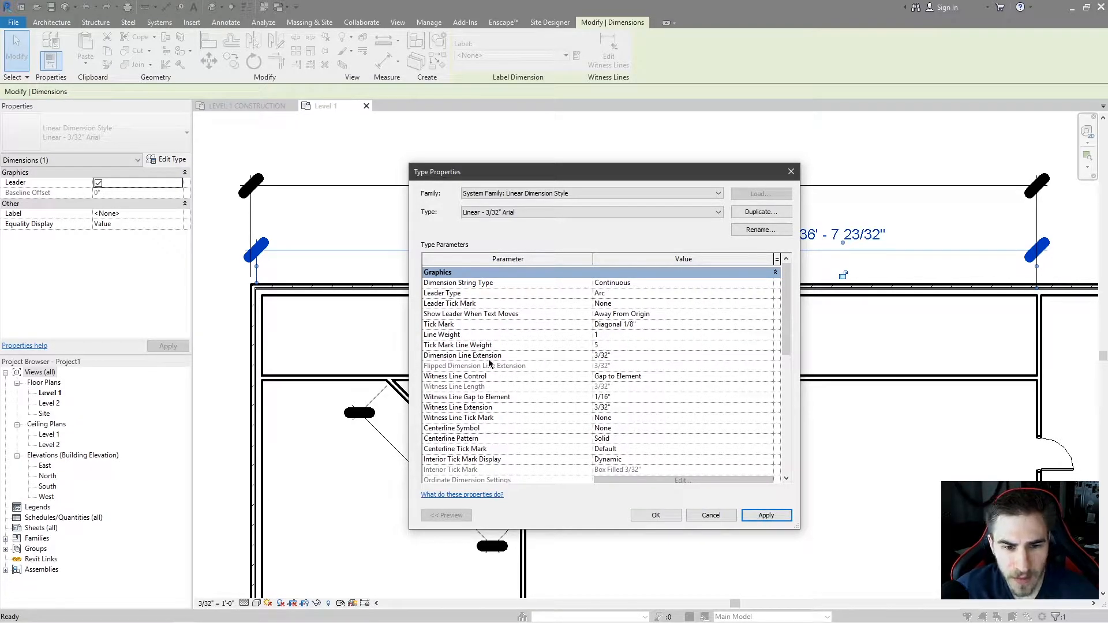
pyautogui.moveTo(567, 179); pyautogui.dragTo(594, 165)
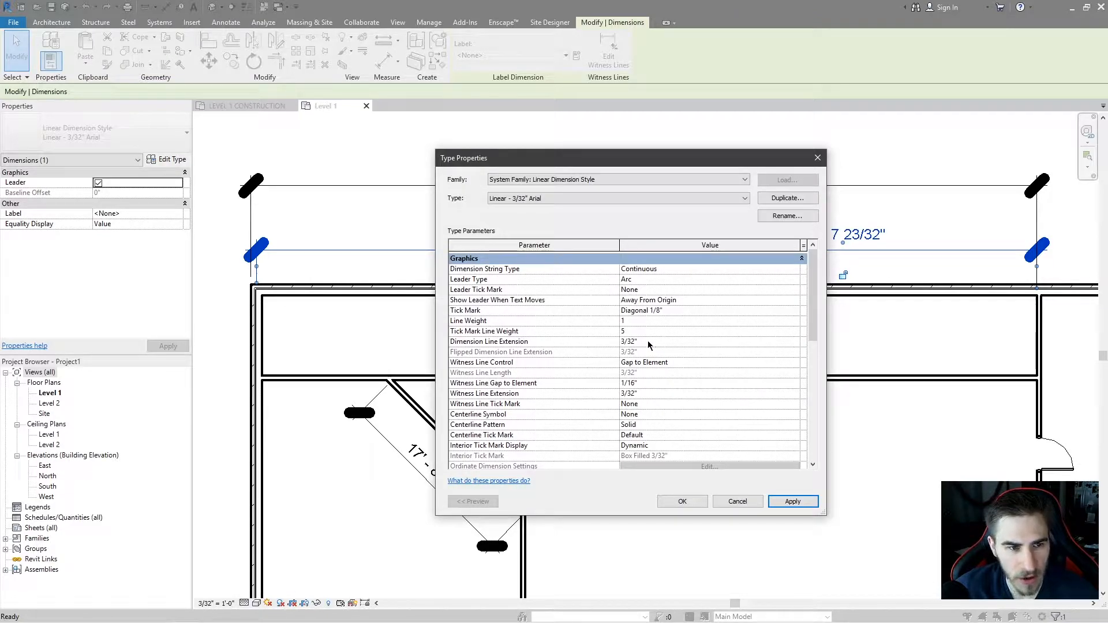
pyautogui.click(793, 501)
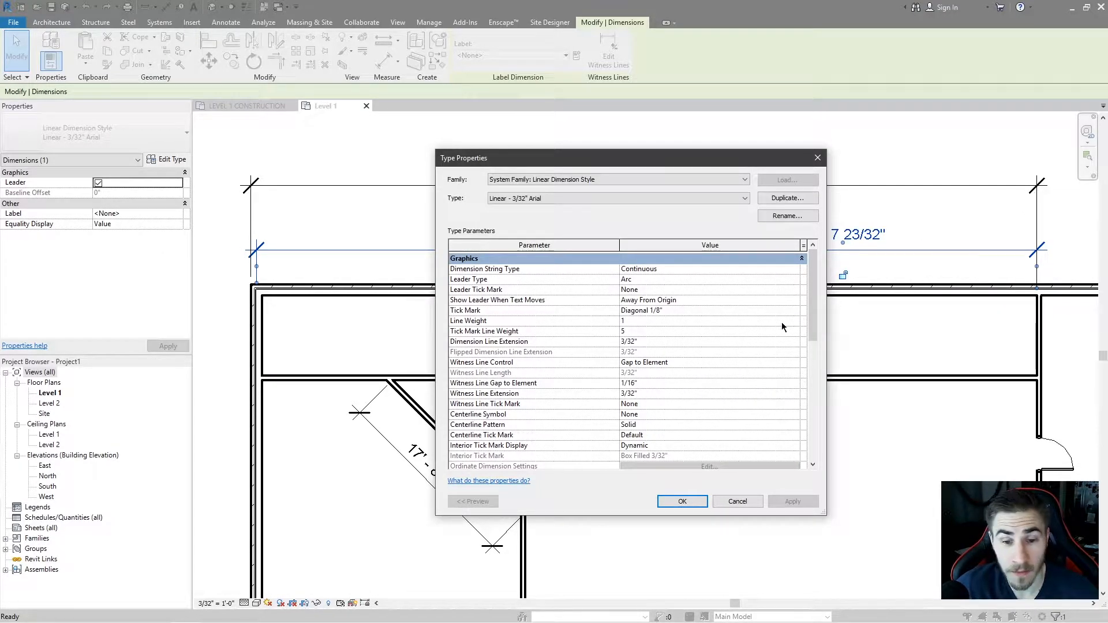
# Set the Dimension Line Extension to 1/2" and apply it.
pyautogui.click(640, 344)
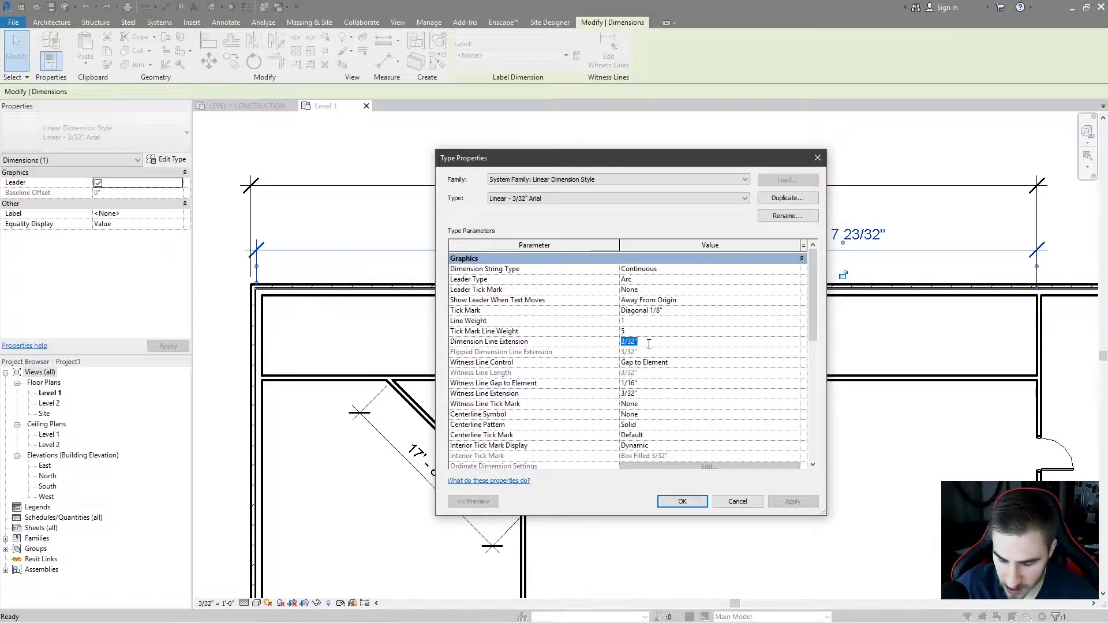
pyautogui.write('1/2"')
pyautogui.click(792, 502)
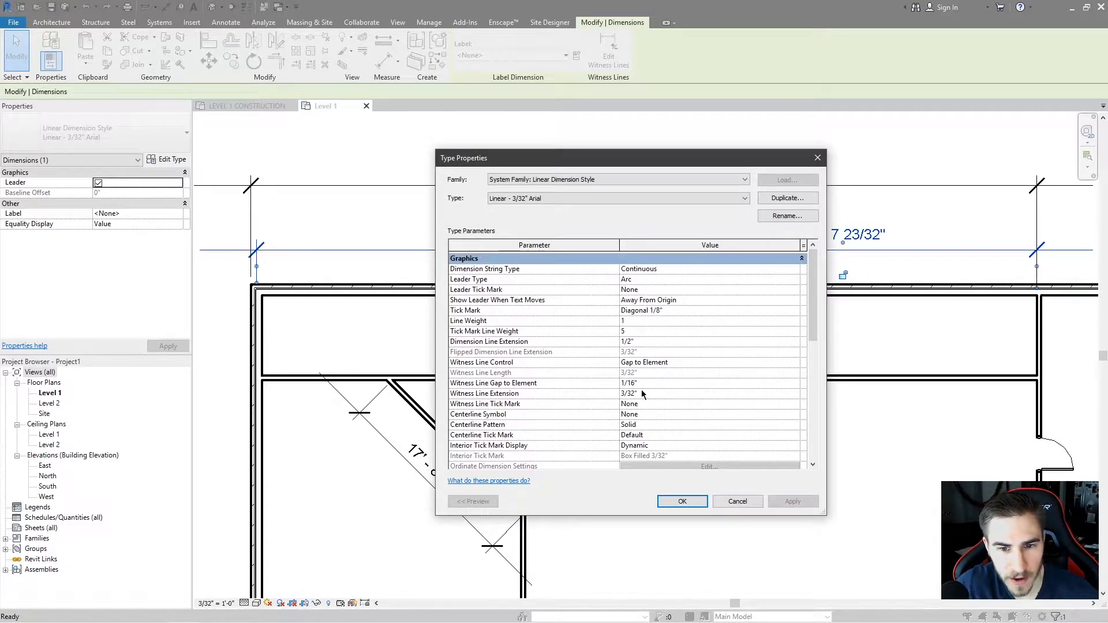
# Set the Witness Line Gap to Element to 3/32" and apply it.
pyautogui.click(673, 382)
pyautogui.write('3/32')
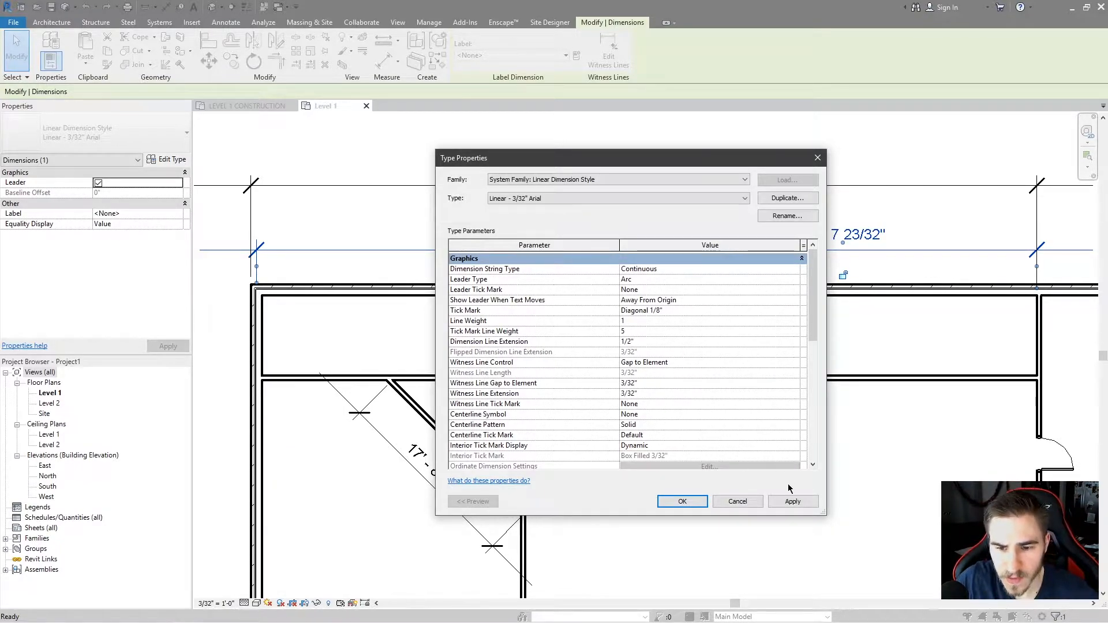
pyautogui.click(792, 502)
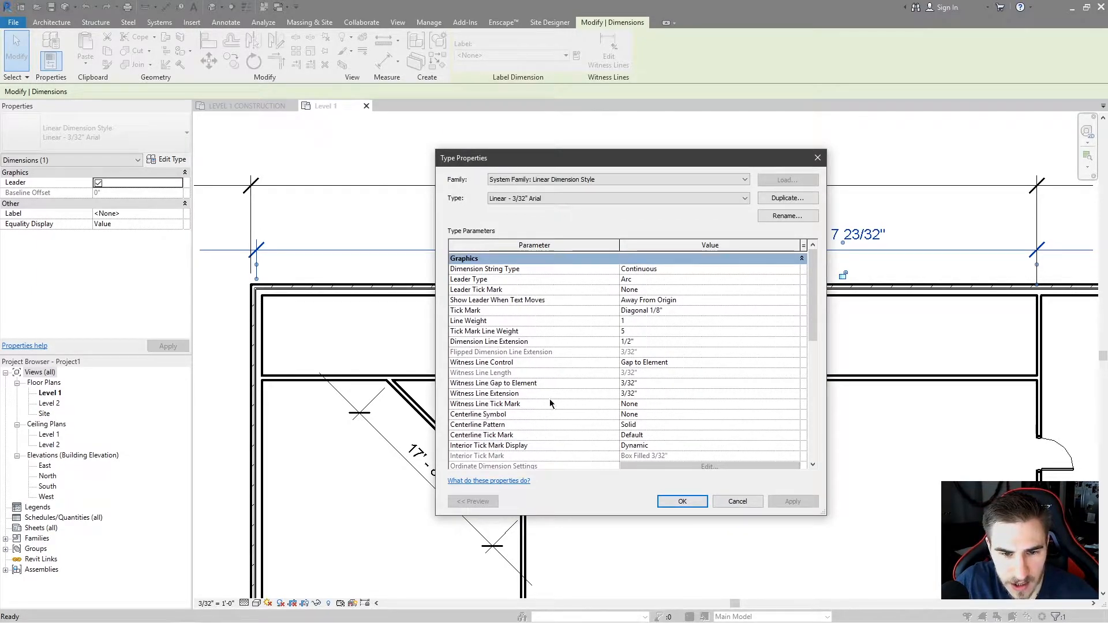
# Set the Witness Line Extension to 1/2" and apply the change.
pyautogui.click(658, 394)
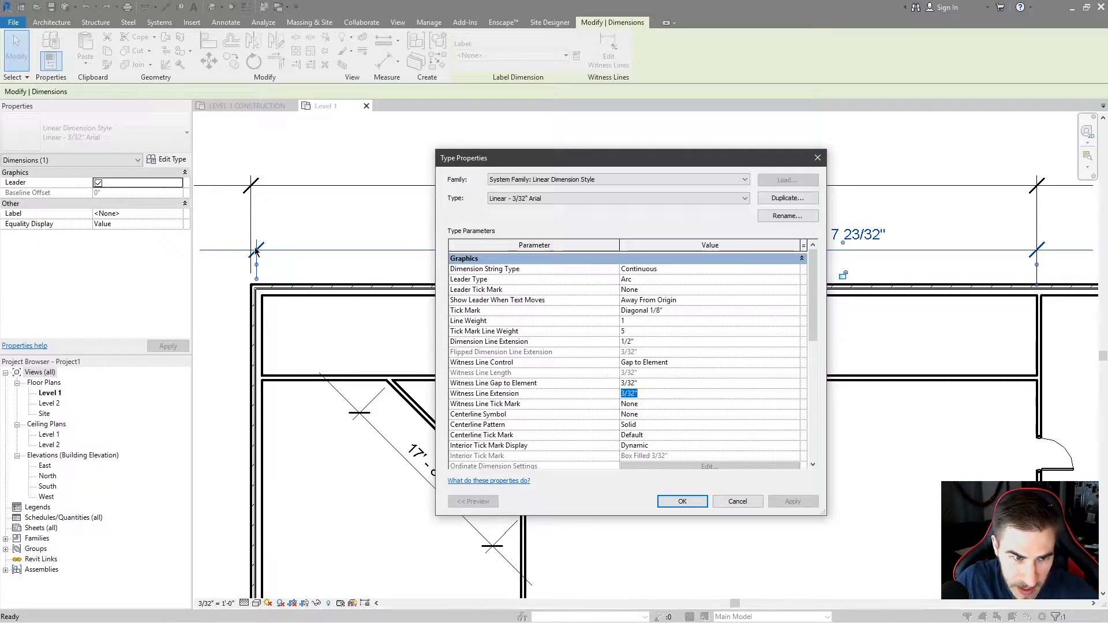
pyautogui.write("1/2'")
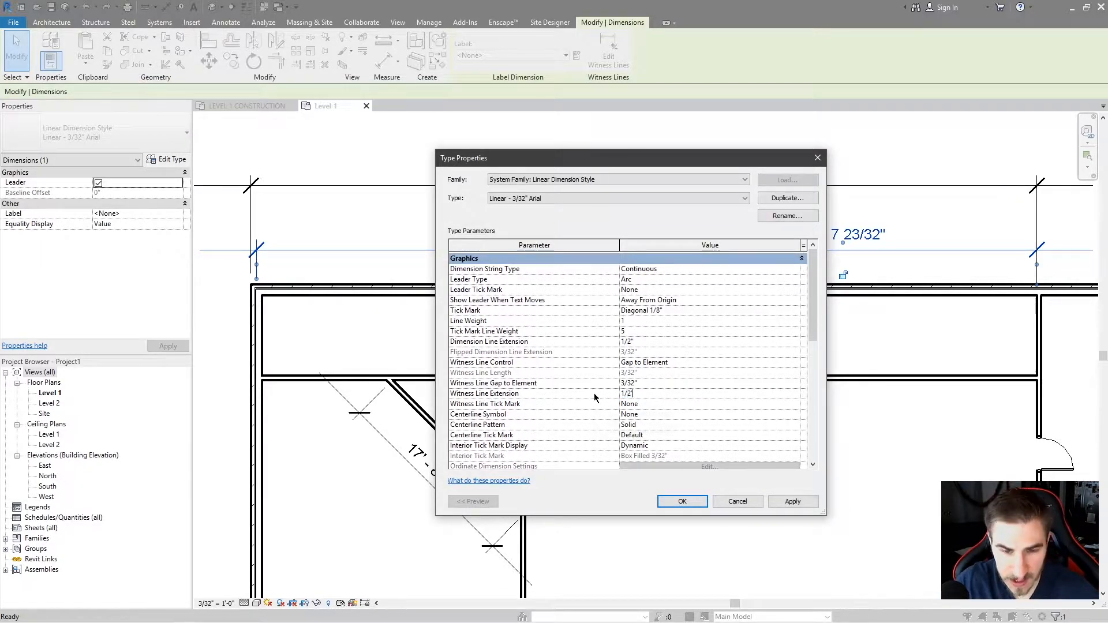
pyautogui.press('Return')
pyautogui.click(622, 318)
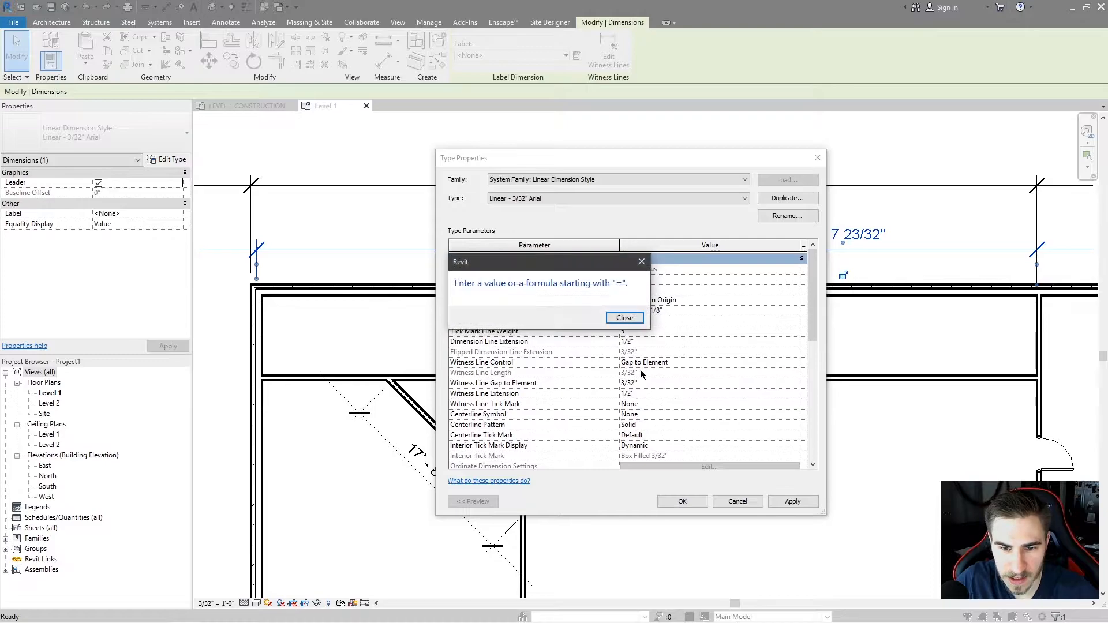
pyautogui.click(623, 319)
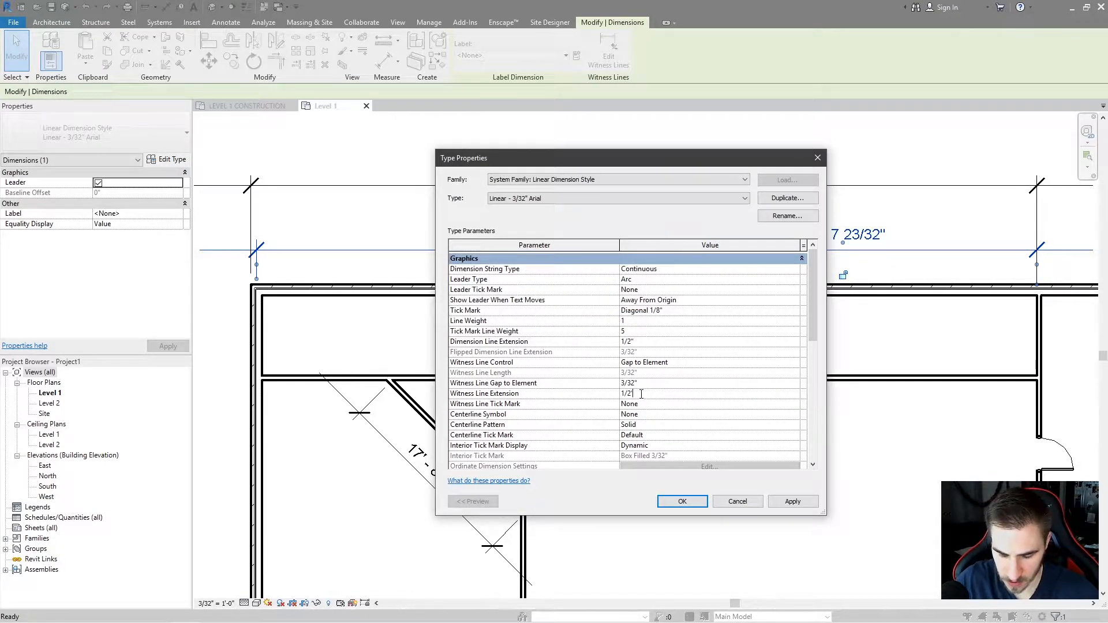
pyautogui.click(792, 502)
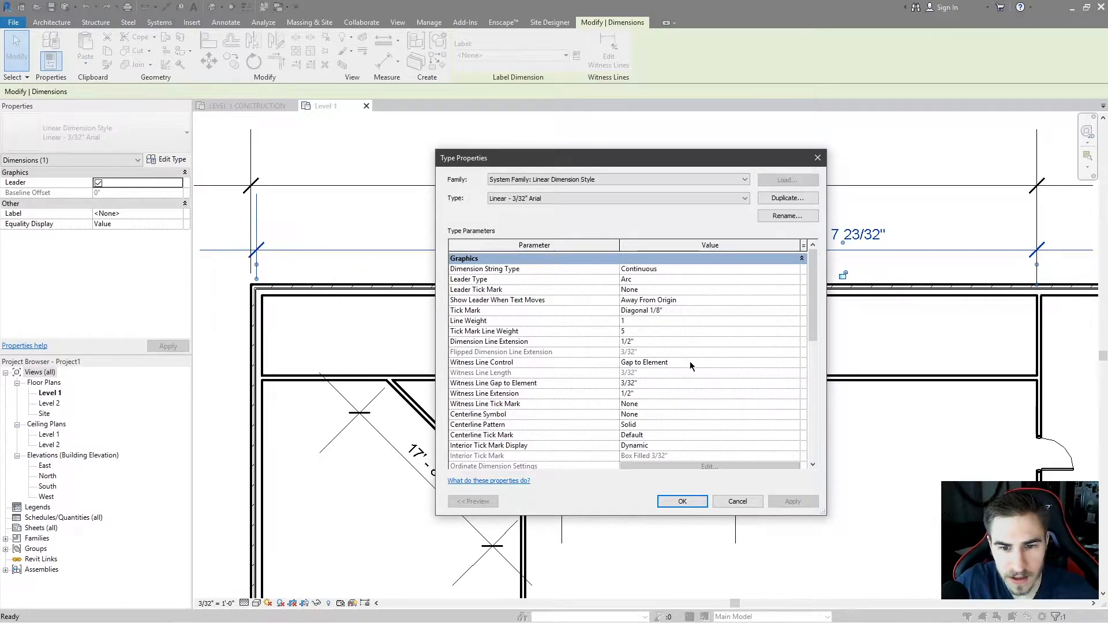
# Set the Witness Line Extension back to 3/32" and apply it.
pyautogui.click(651, 392)
pyautogui.write('3/')
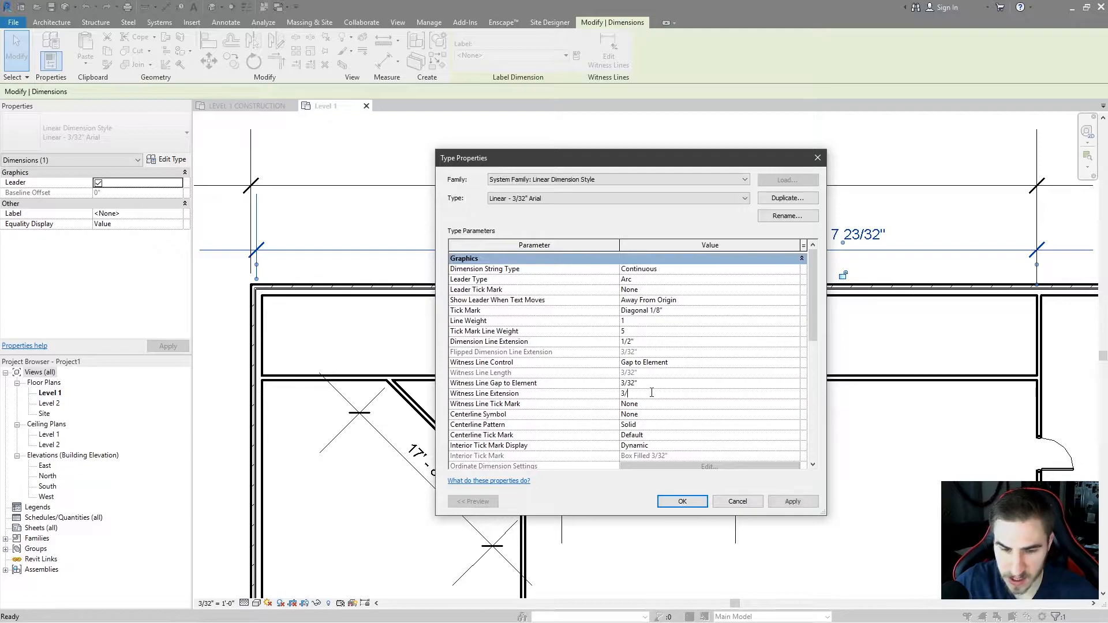
pyautogui.write('32"')
pyautogui.click(792, 502)
# Set the Witness Line Tick Mark to Arrow 30 Degree and apply it.
pyautogui.scroll(-1, 575, 353)
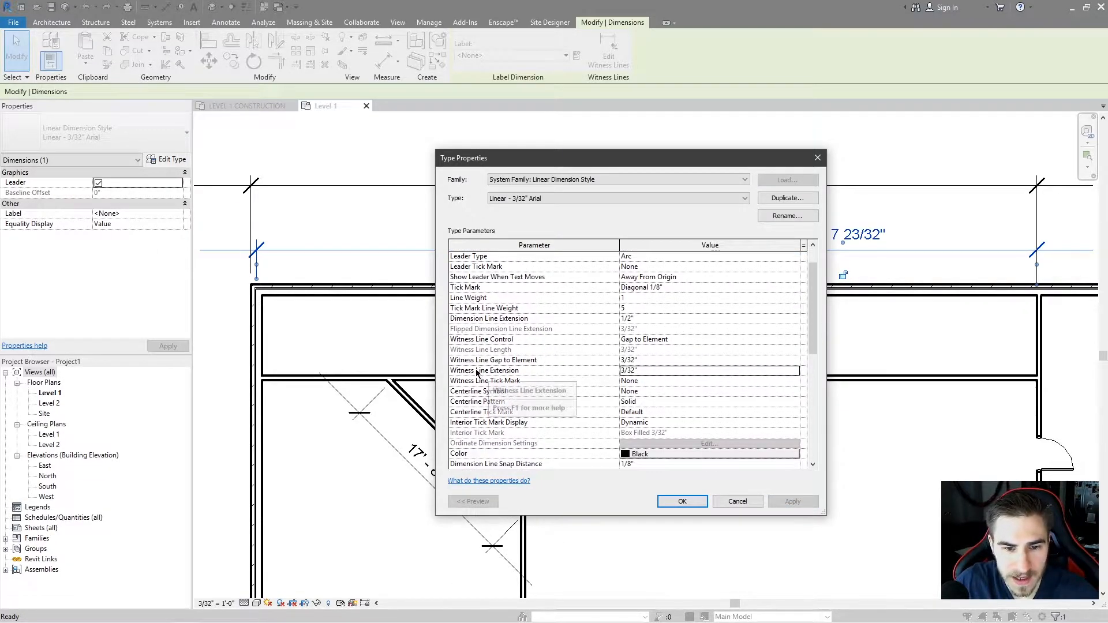
pyautogui.click(798, 382)
pyautogui.click(699, 406)
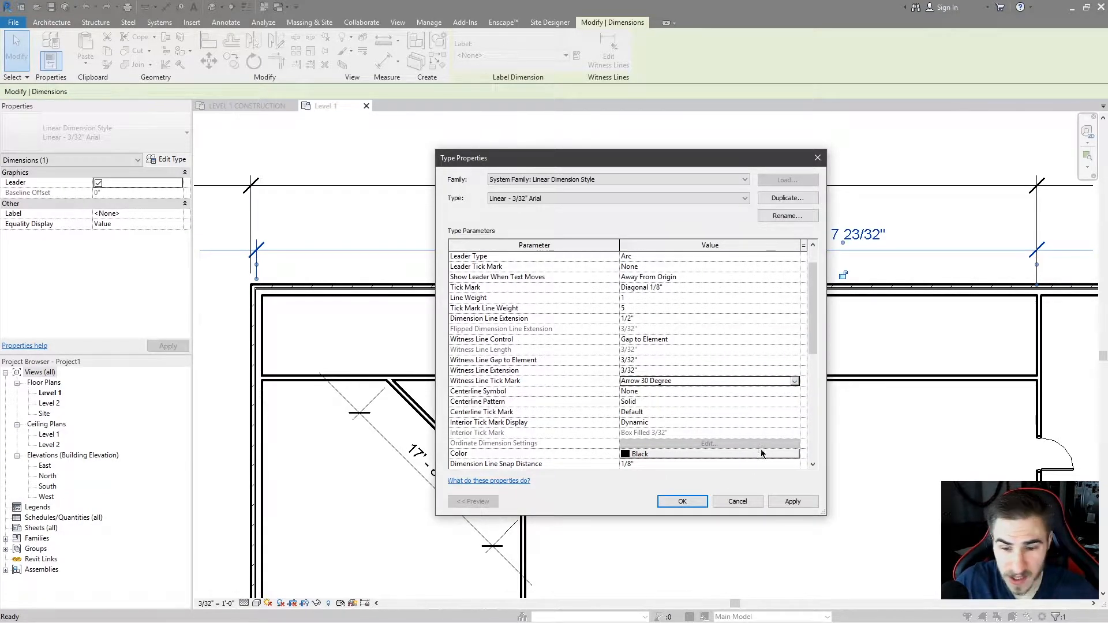
pyautogui.click(795, 501)
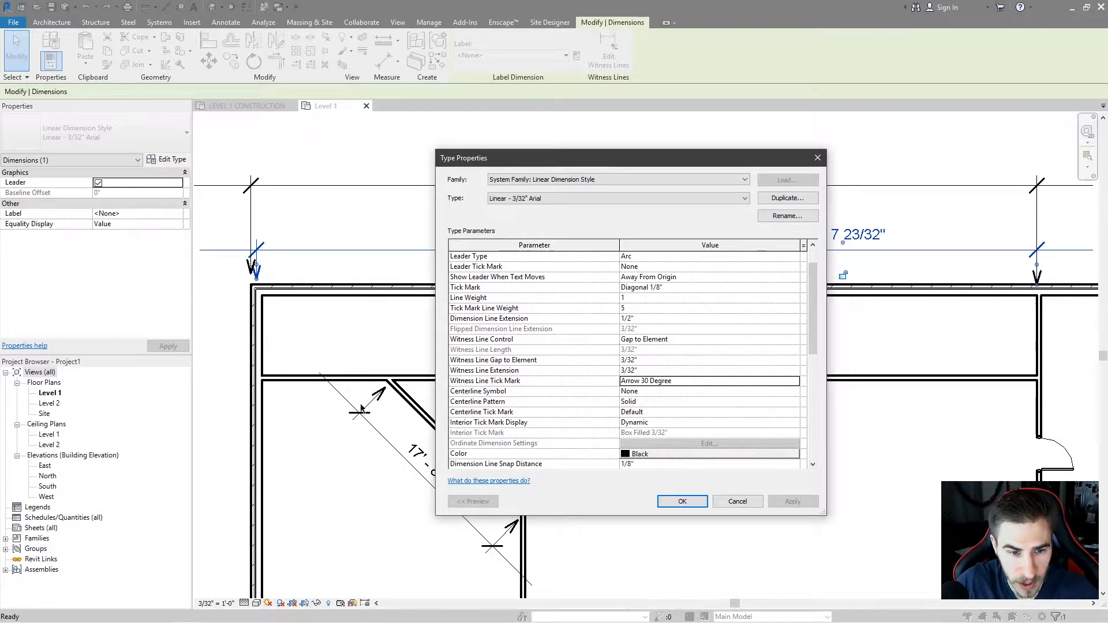
# Set the Witness Line Tick Mark back to None and apply the change.
pyautogui.click(758, 384)
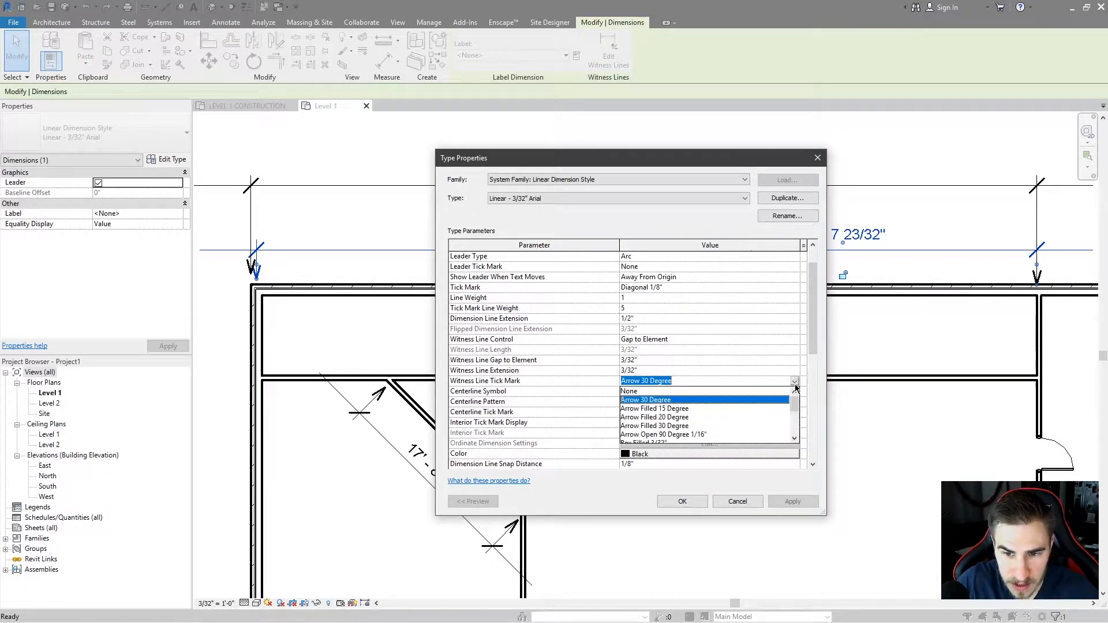
pyautogui.click(647, 391)
pyautogui.click(792, 501)
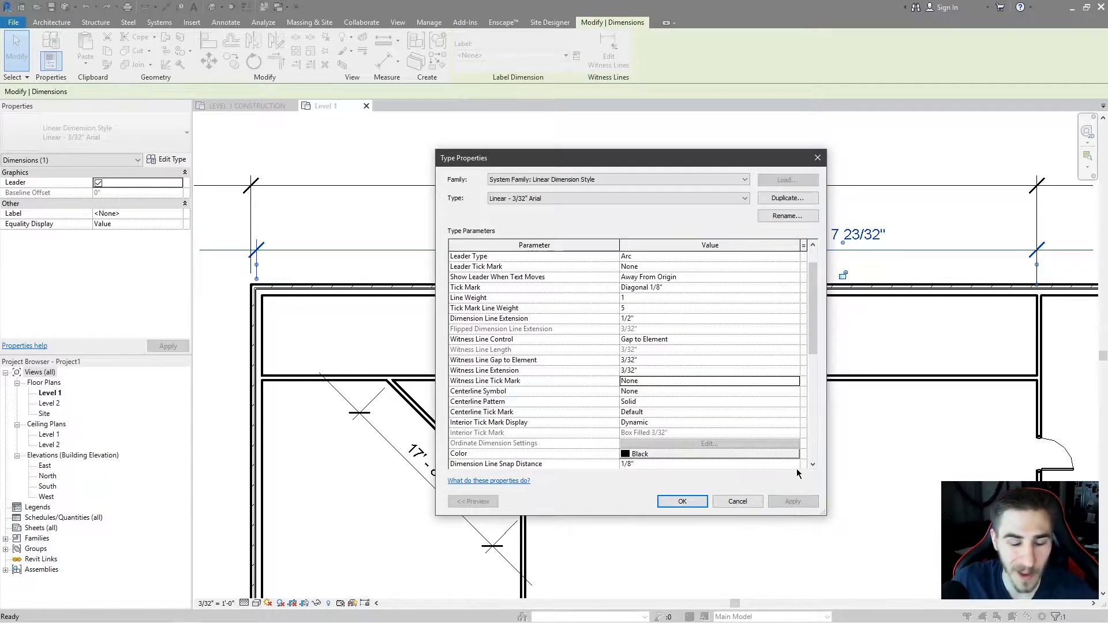
# Set the Centerline Symbol to Centerline and apply the change.
pyautogui.scroll(-1, 643, 448)
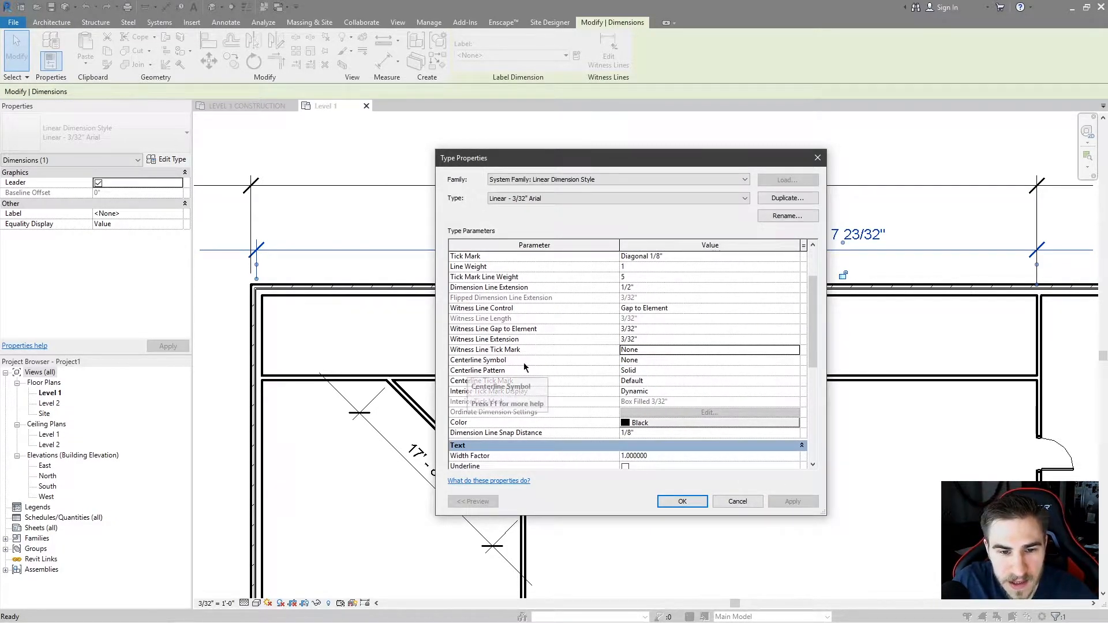
pyautogui.moveTo(660, 163)
pyautogui.mouseDown()
pyautogui.moveTo(902, 159)
pyautogui.moveTo(347, 158)
pyautogui.moveTo(396, 179)
pyautogui.mouseUp()
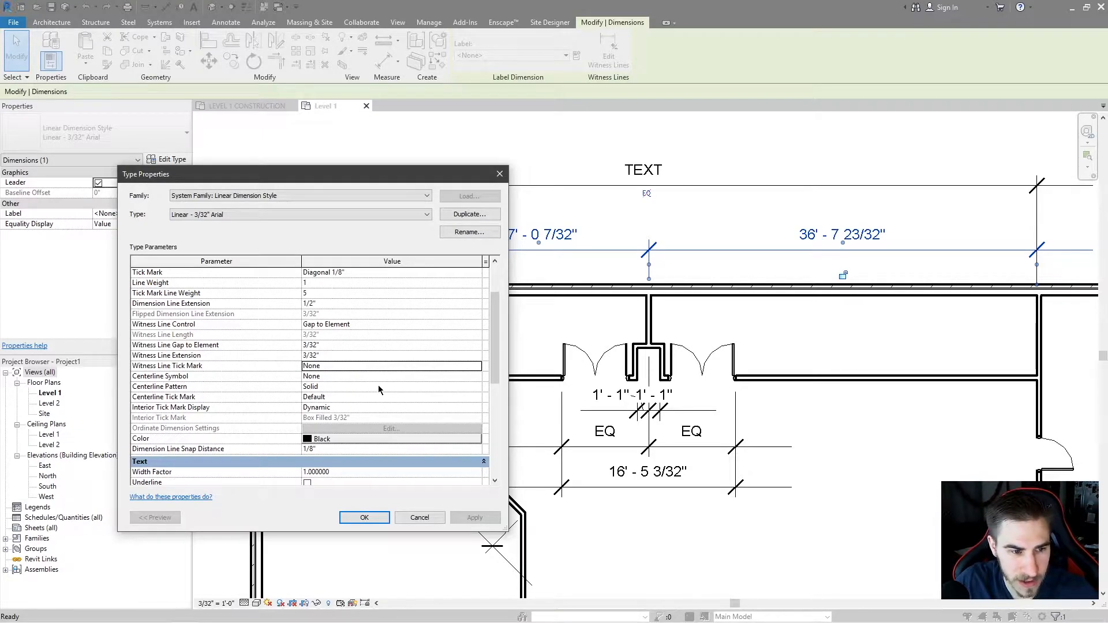
pyautogui.click(439, 377)
pyautogui.click(477, 376)
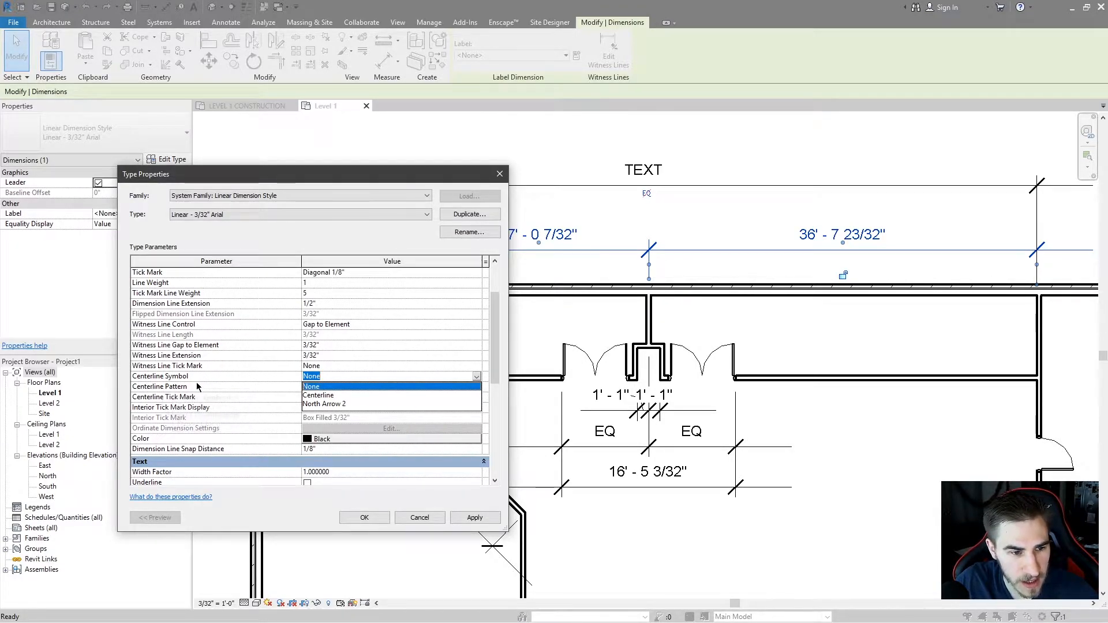
pyautogui.click(318, 395)
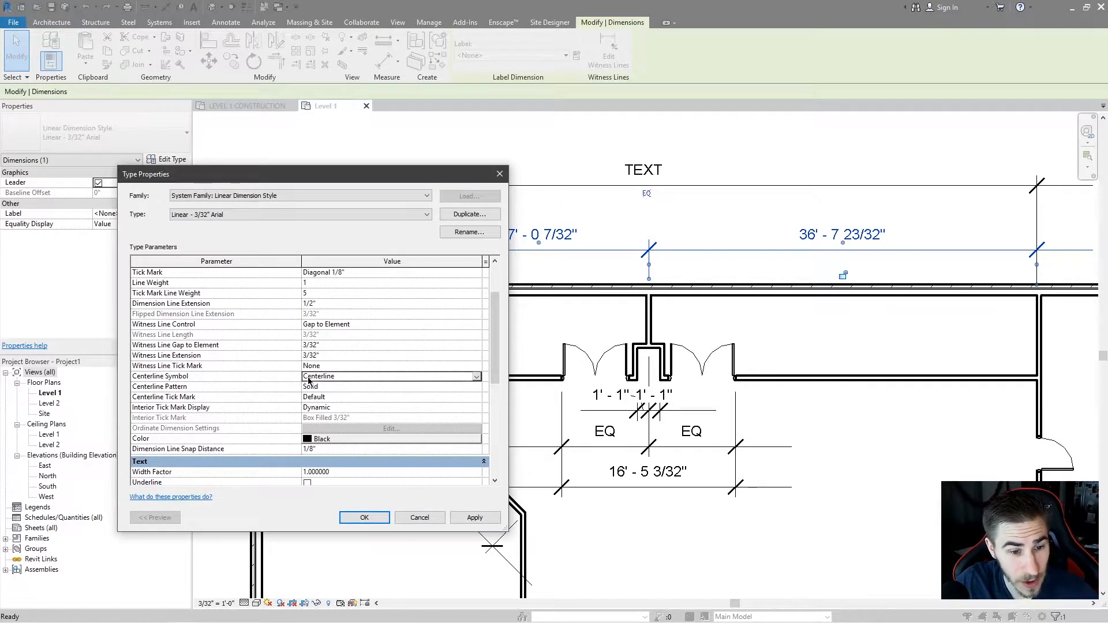
pyautogui.click(475, 518)
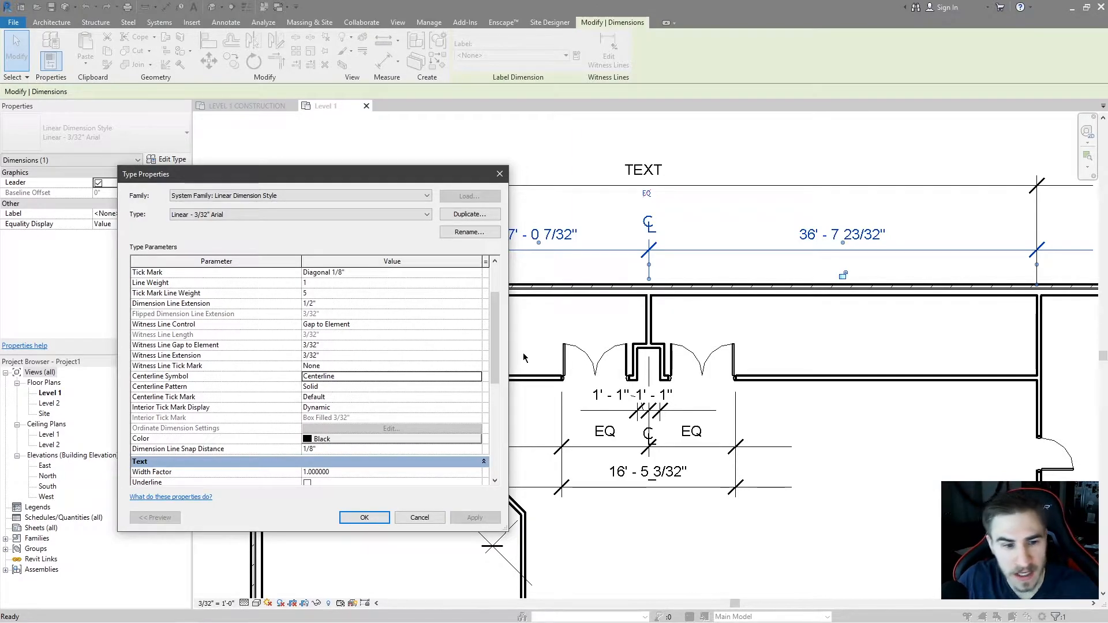
# Set the Centerline Tick Mark to Arrow Filled 30 Degree and apply it.
pyautogui.click(477, 398)
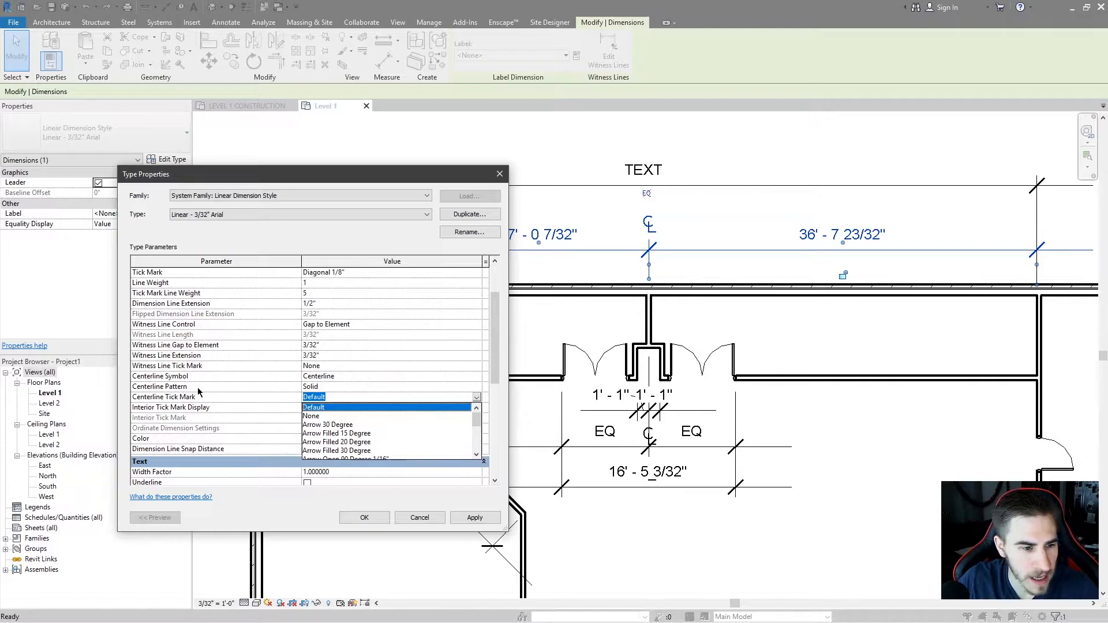
pyautogui.click(477, 398)
pyautogui.click(477, 398)
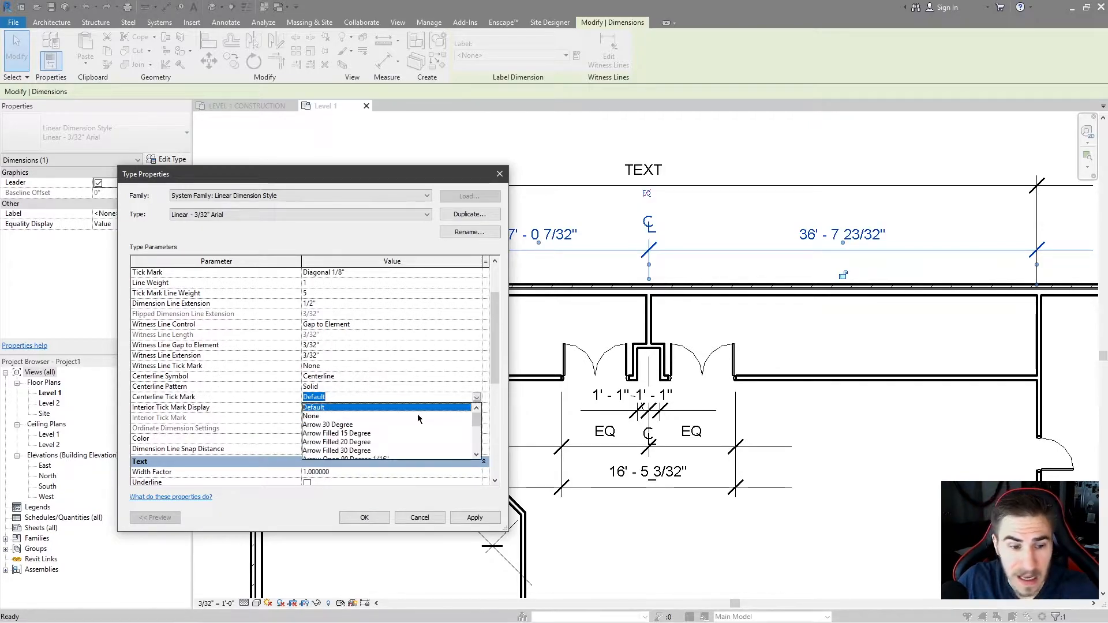
pyautogui.click(364, 427)
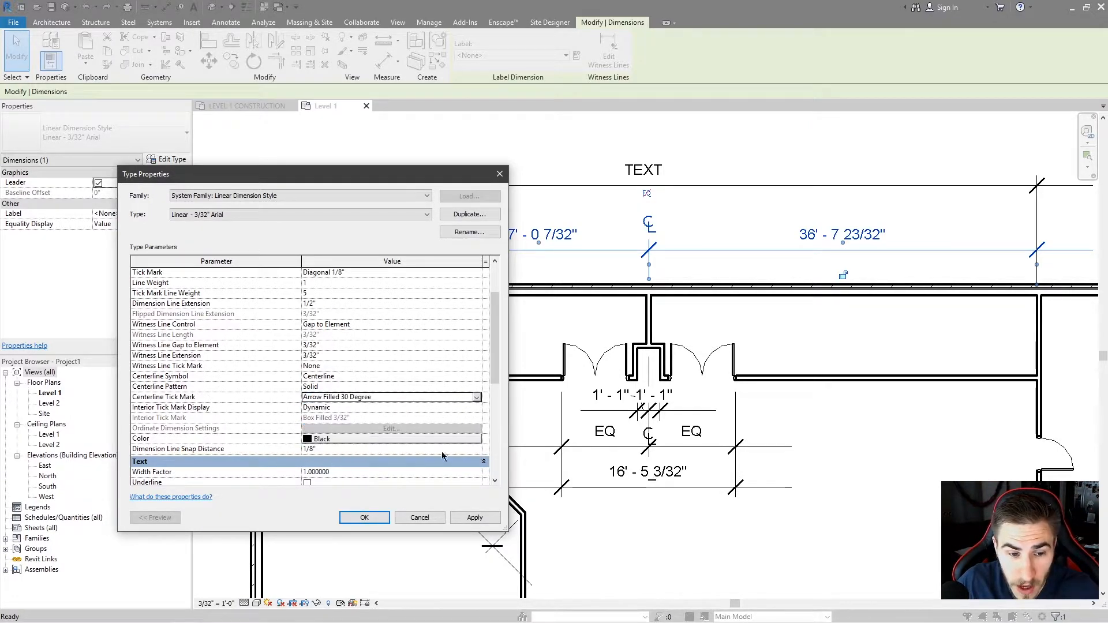
pyautogui.click(475, 518)
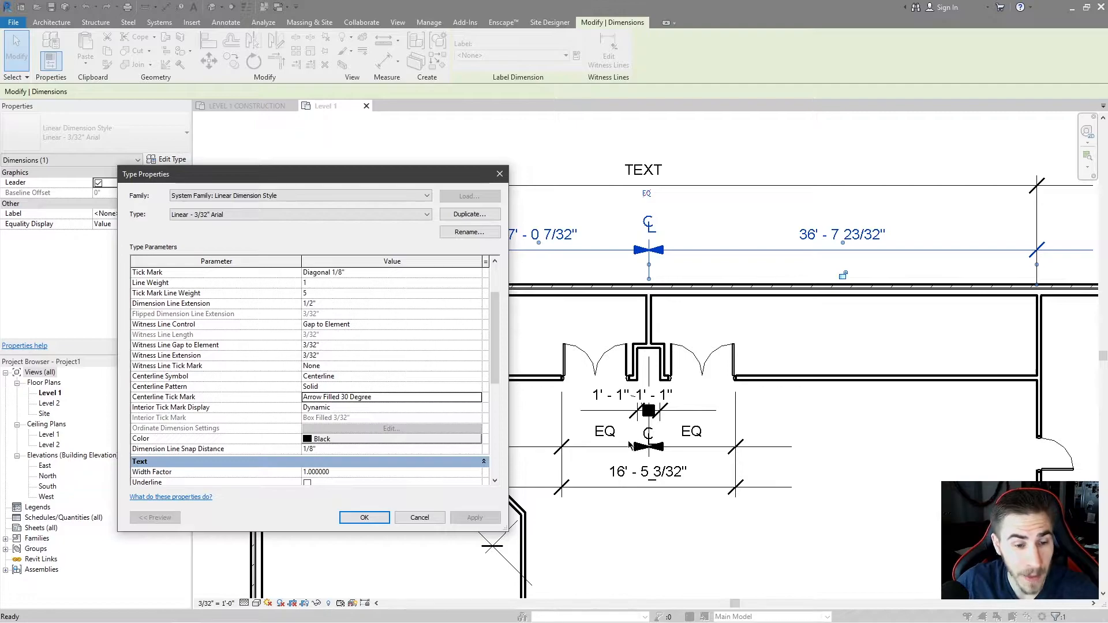
# Set the Centerline Tick Mark back to Default and apply the change.
pyautogui.click(482, 397)
pyautogui.click(335, 411)
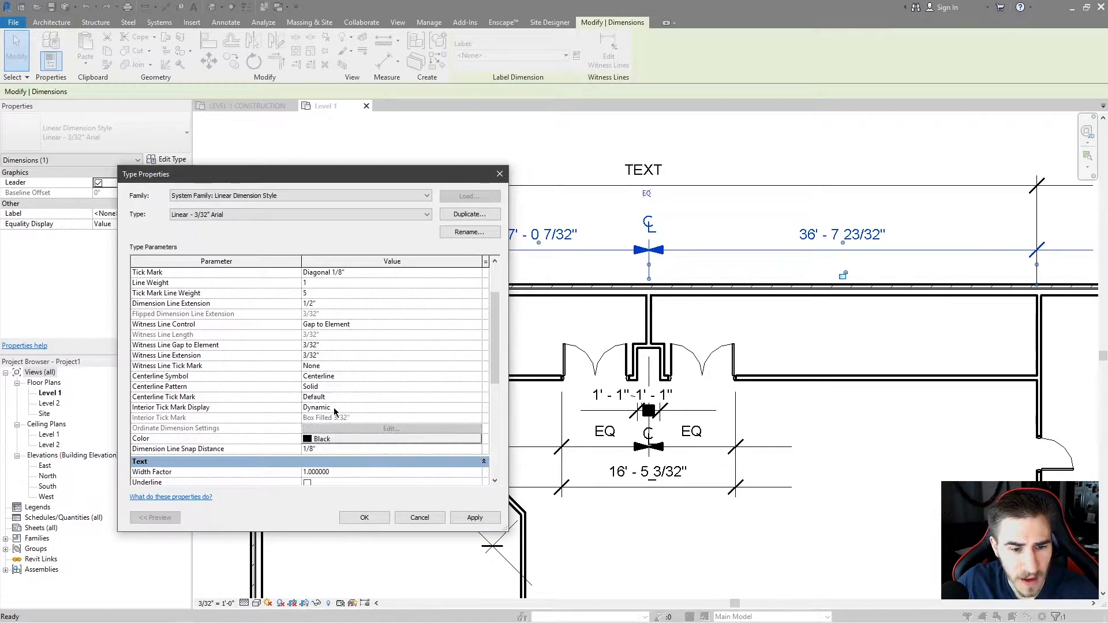
pyautogui.click(475, 517)
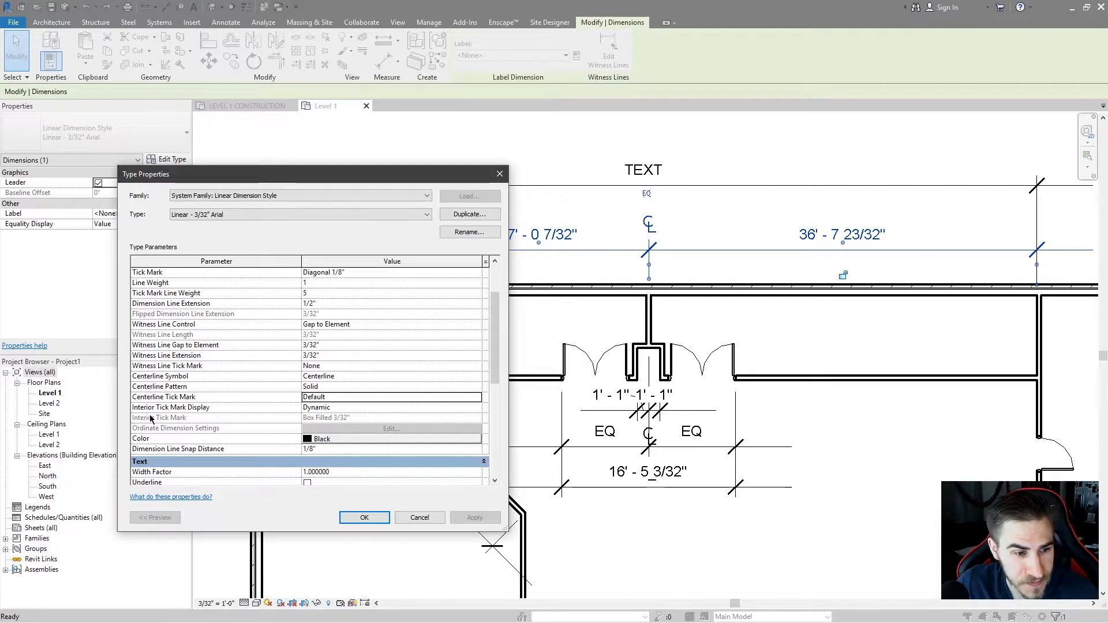
# Set the Interior Tick Mark Display to Always Show and apply it.
pyautogui.click(468, 411)
pyautogui.click(476, 407)
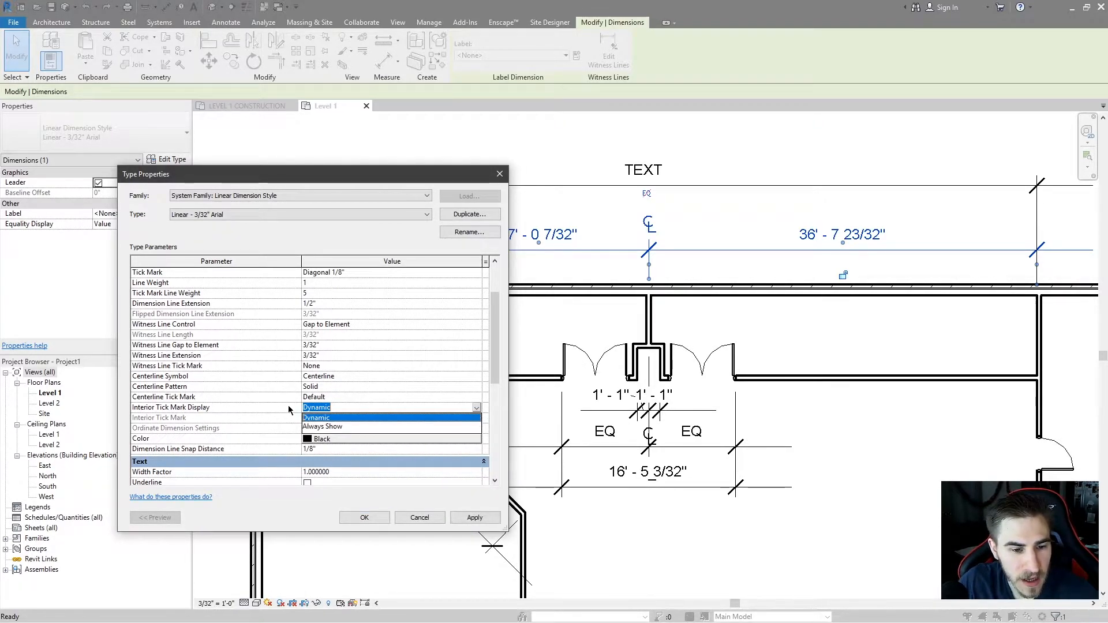
pyautogui.click(340, 418)
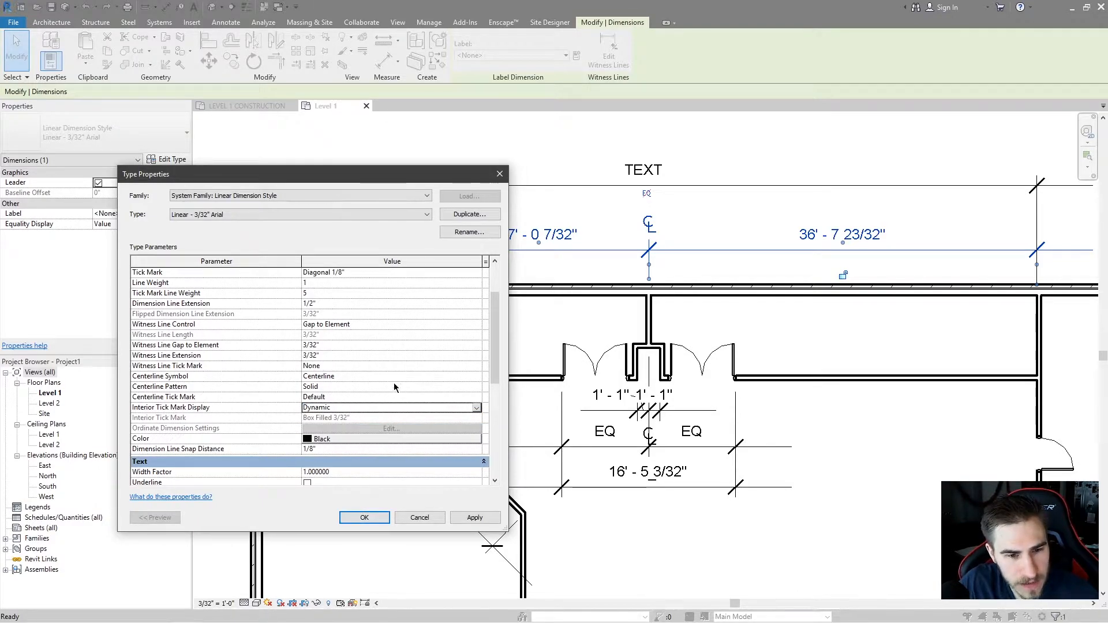
pyautogui.click(474, 517)
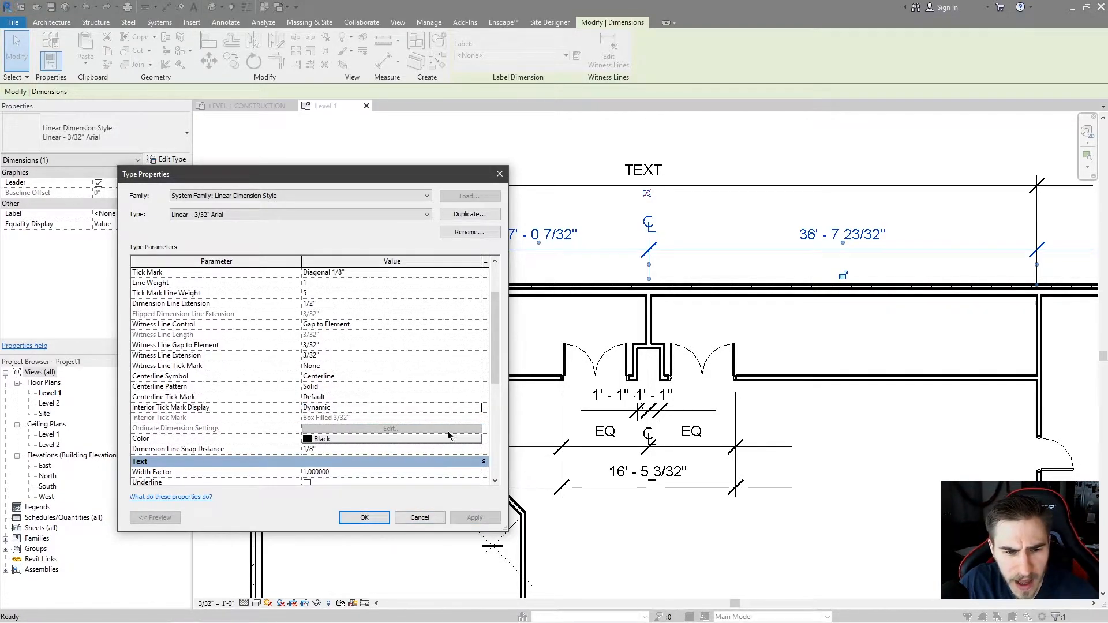
pyautogui.click(477, 408)
pyautogui.click(404, 430)
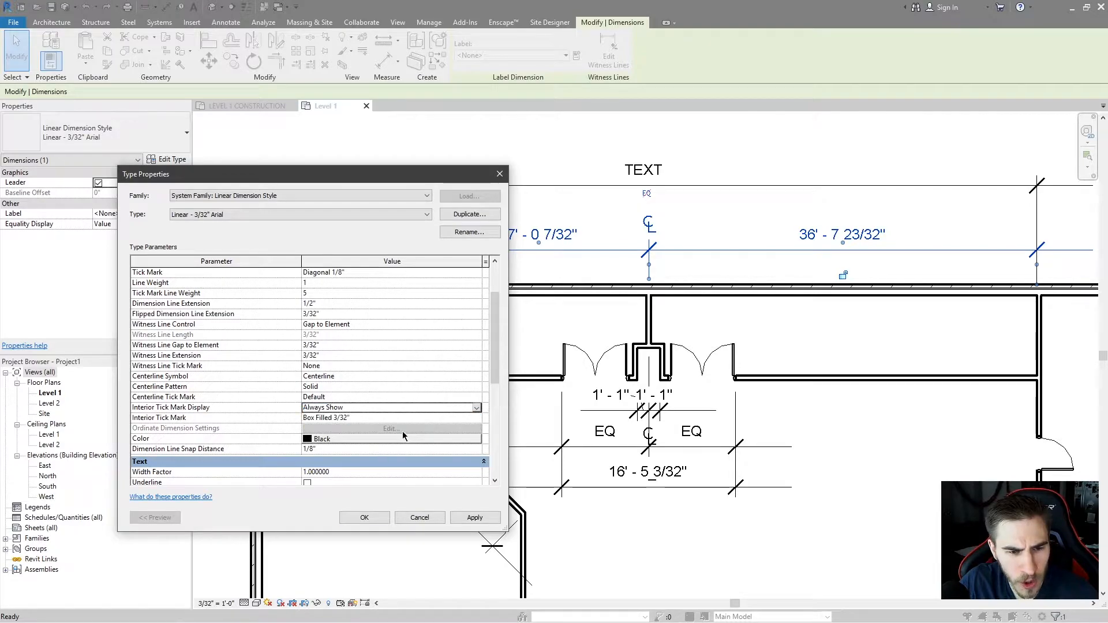
pyautogui.click(475, 517)
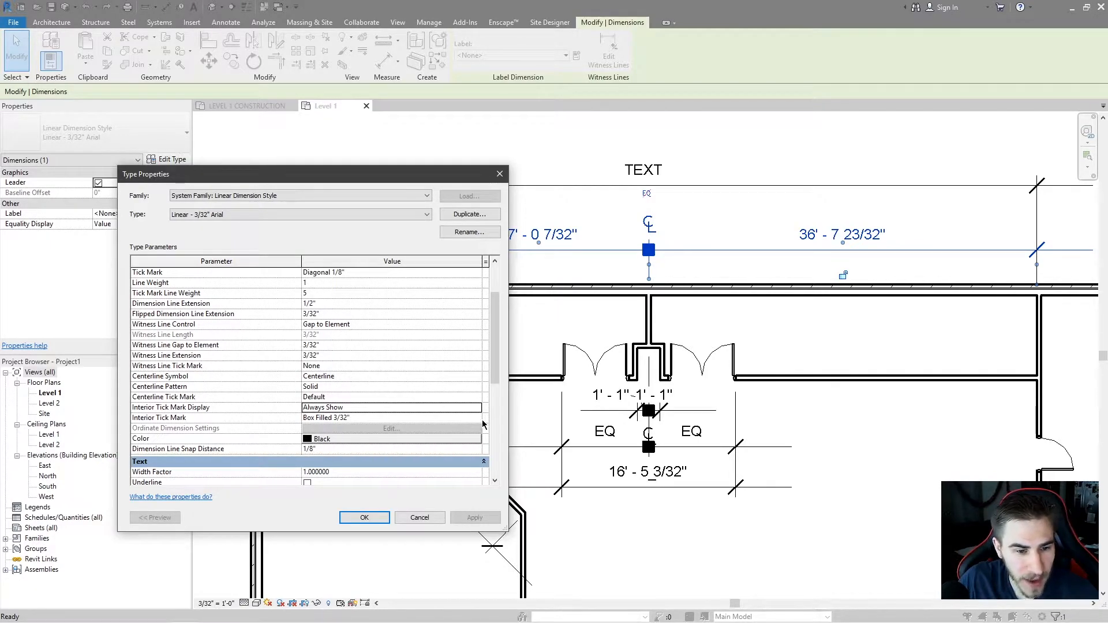
# Set the Interior Tick Mark to Dot Open 1/16" and apply the change.
pyautogui.click(162, 418)
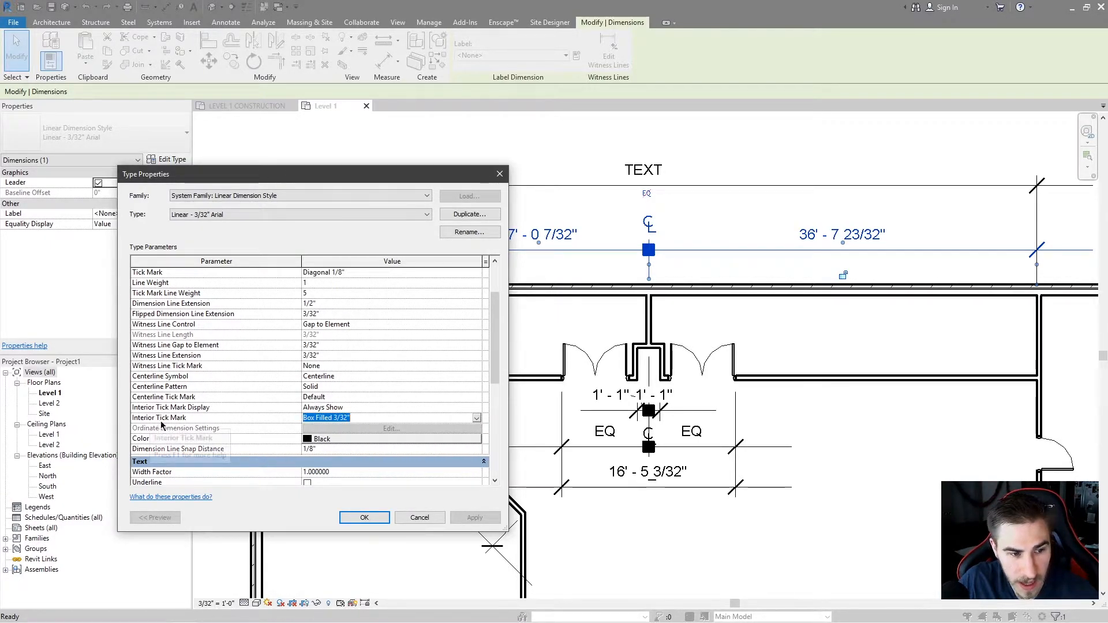
pyautogui.click(477, 418)
pyautogui.scroll(-1, 346, 456)
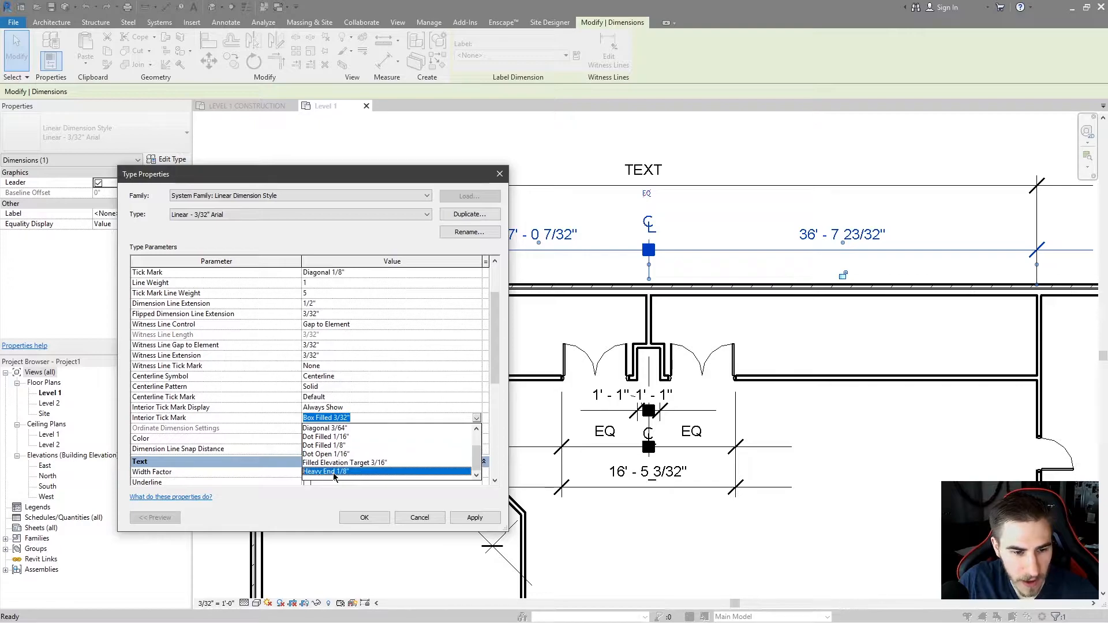
pyautogui.click(337, 454)
pyautogui.click(493, 518)
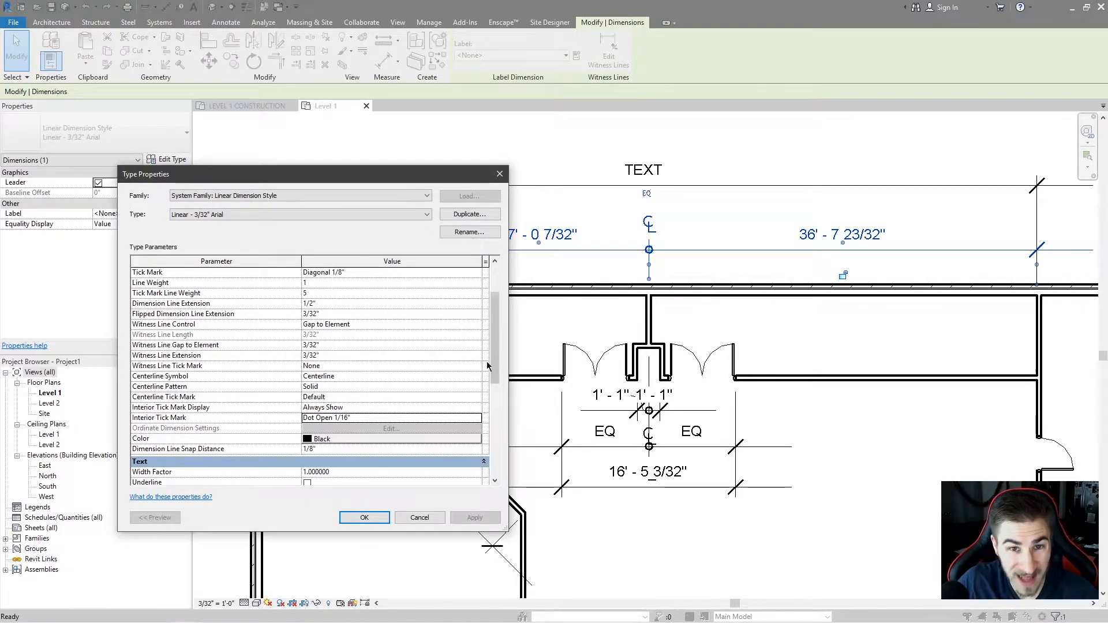
# Set the Interior Tick Mark Display back to Dynamic and apply it.
pyautogui.click(478, 398)
pyautogui.click(479, 397)
pyautogui.click(476, 409)
pyautogui.click(352, 418)
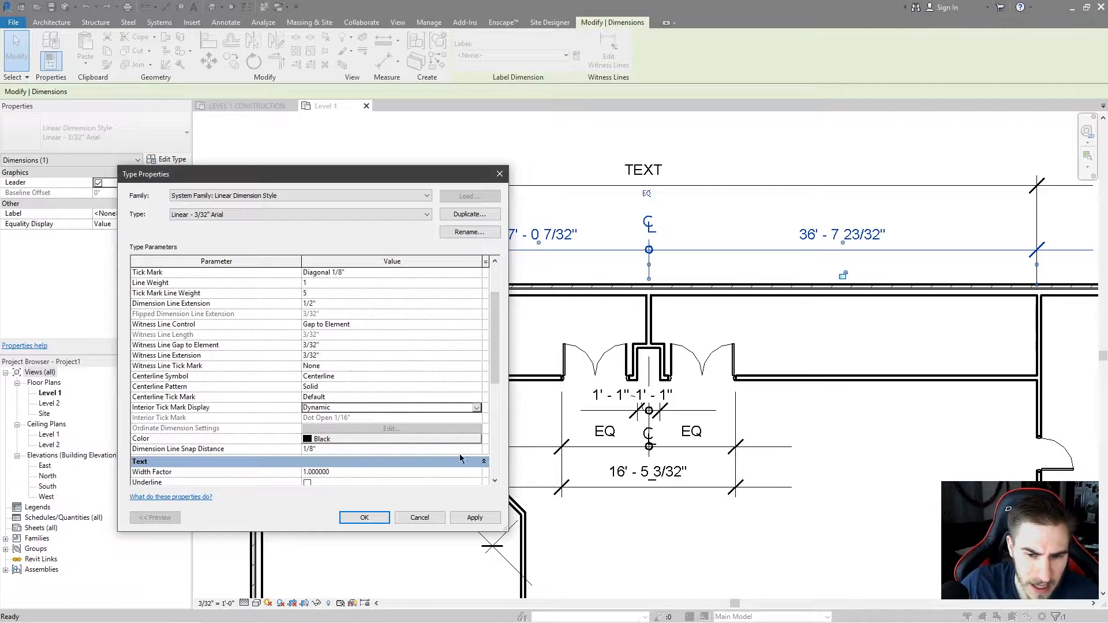
pyautogui.click(474, 518)
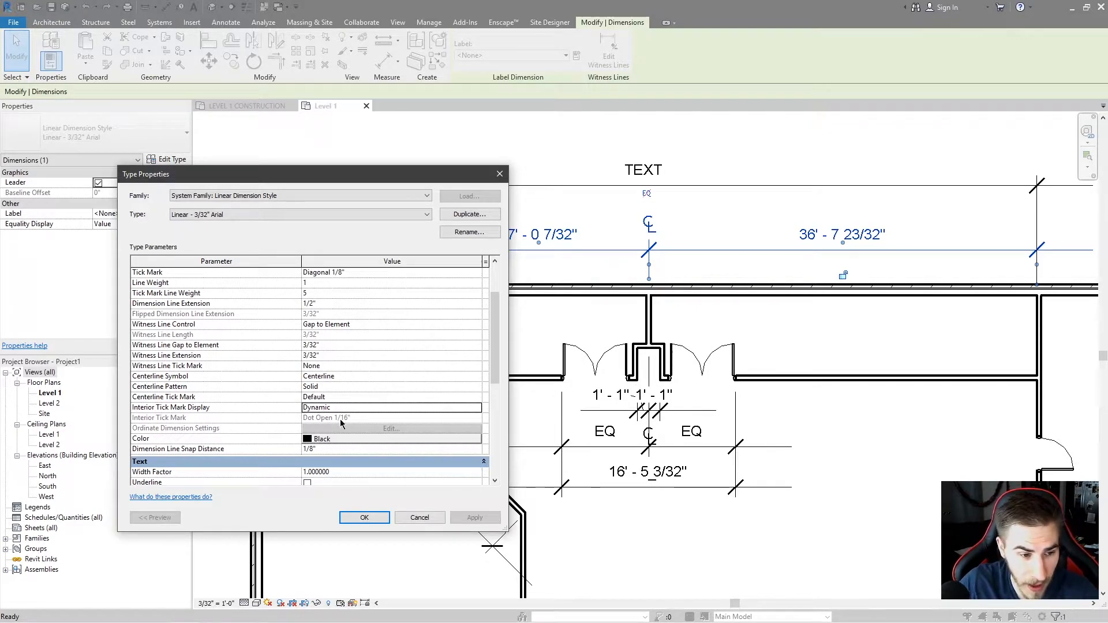
# Try switching the Interior Tick Mark Display to Always Show, then return it to Dynamic without applying.
pyautogui.scroll(-1, 332, 415)
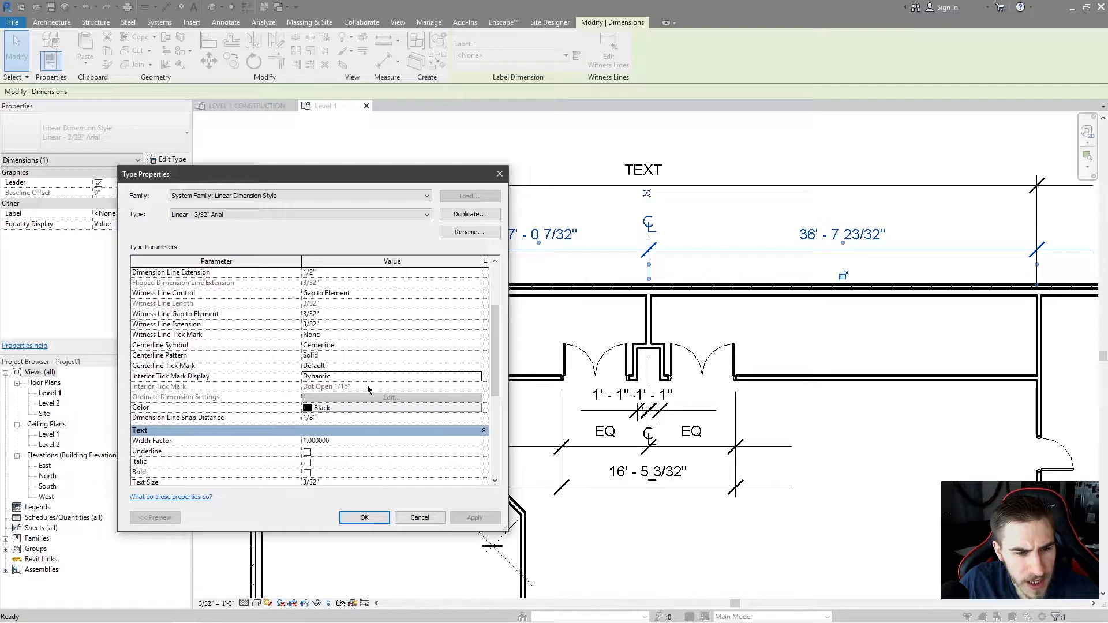
pyautogui.click(428, 379)
pyautogui.click(428, 387)
pyautogui.click(427, 387)
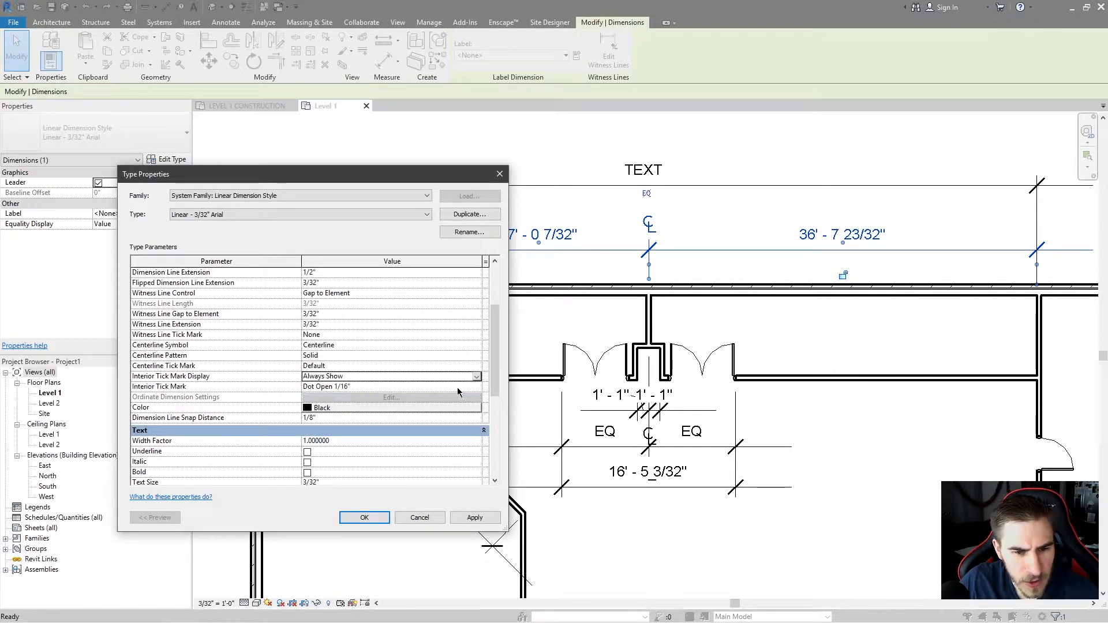
pyautogui.click(477, 388)
pyautogui.click(475, 390)
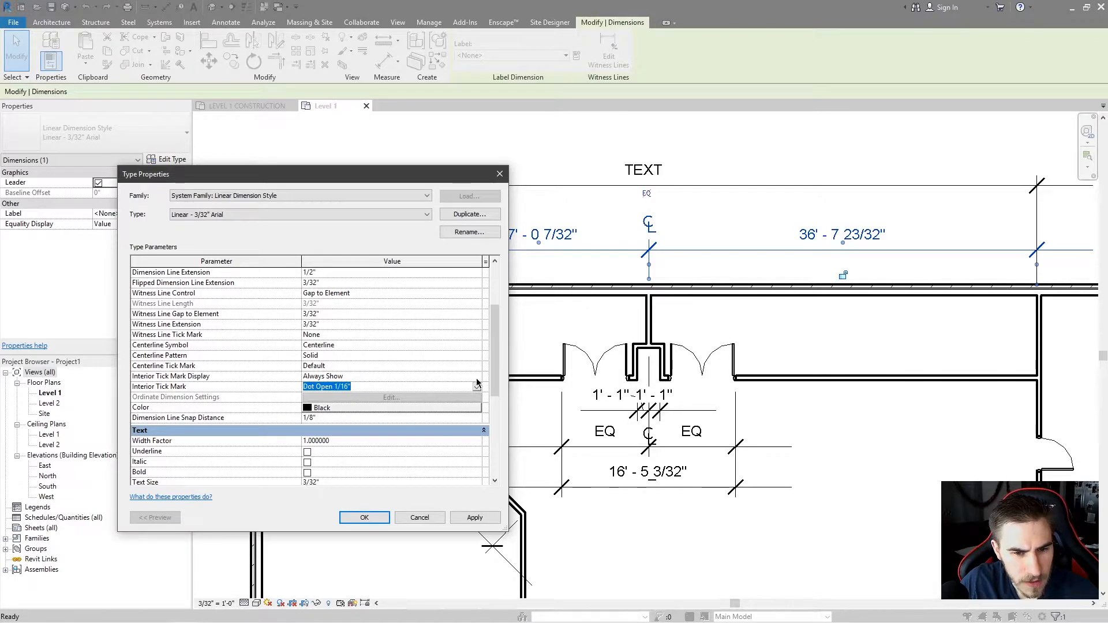
pyautogui.click(477, 385)
pyautogui.click(478, 377)
pyautogui.scroll(3, 283, 355)
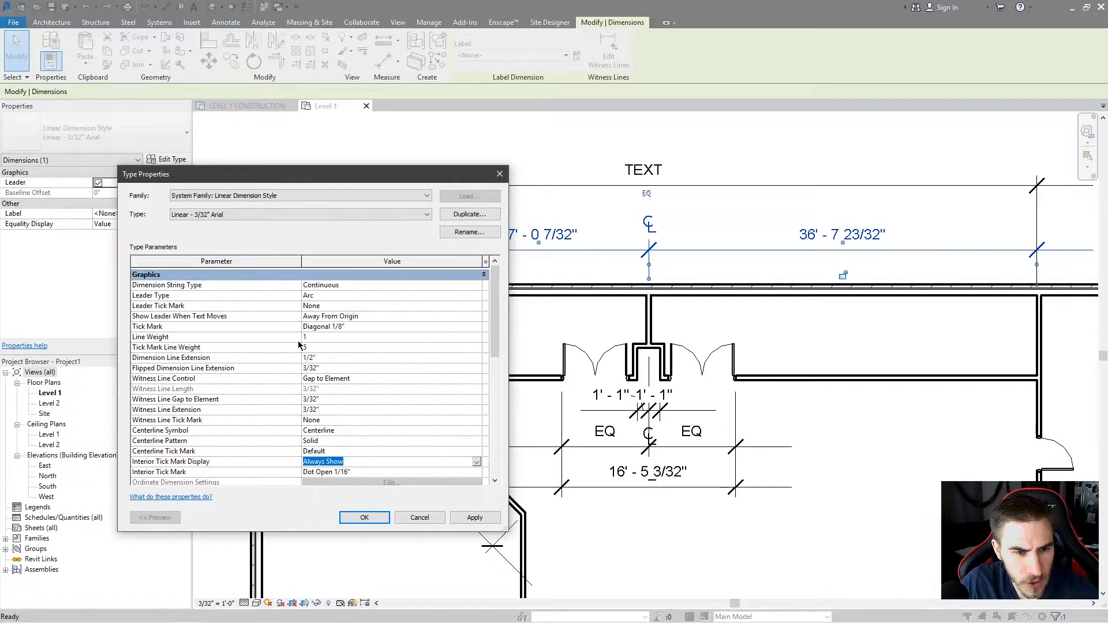
pyautogui.scroll(-3, 352, 367)
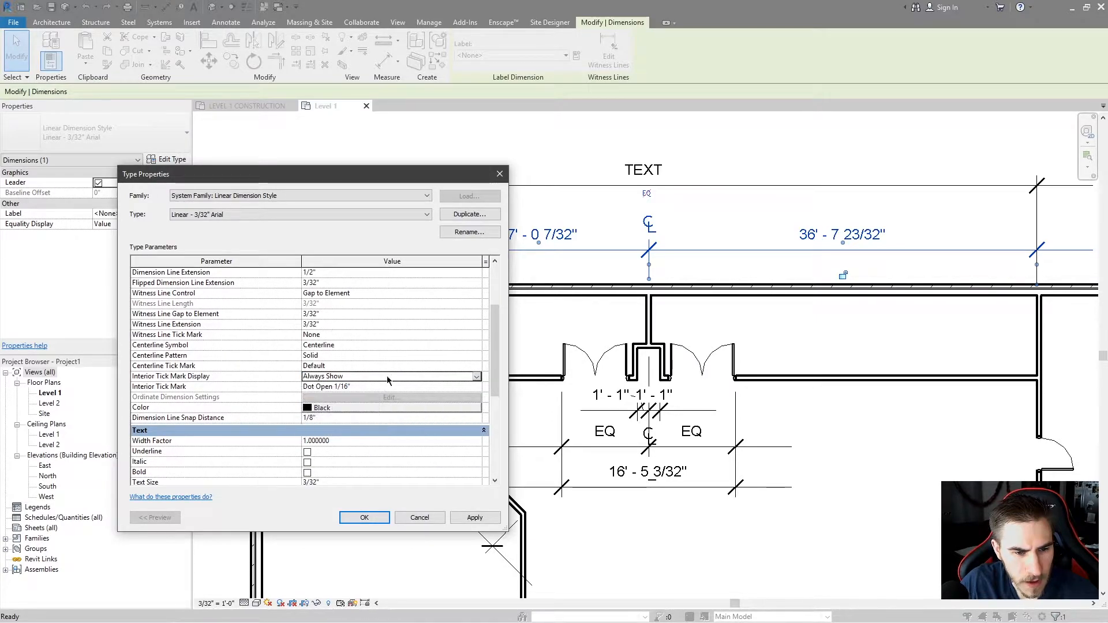
pyautogui.click(477, 378)
pyautogui.click(398, 397)
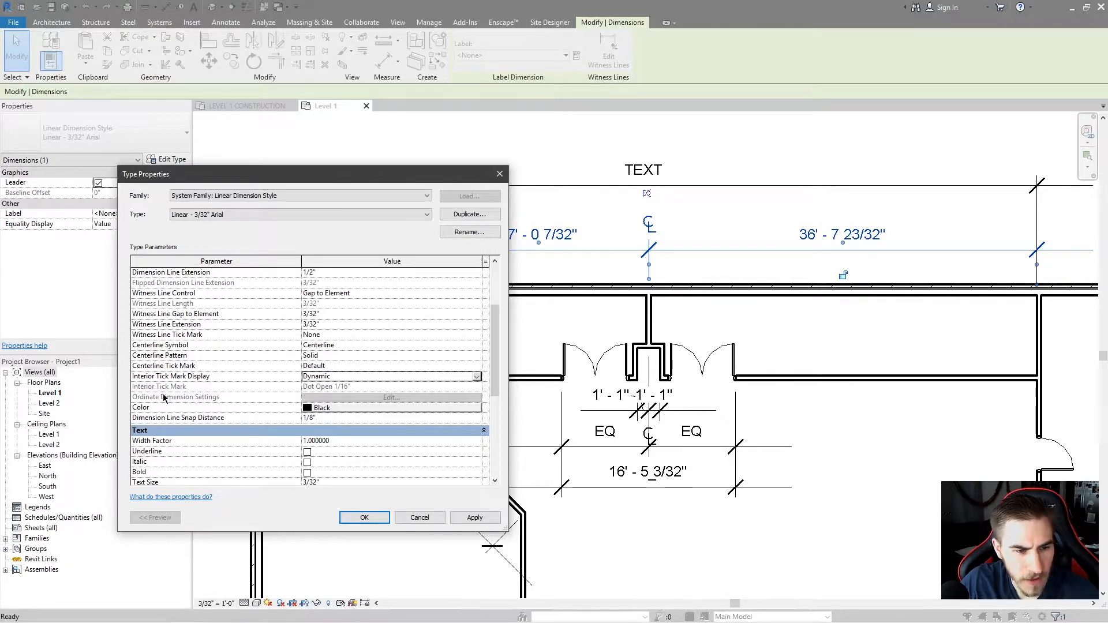
# Set the Dimension String Type to Ordinate, review the Ordinate Dimension Settings, and apply the change.
pyautogui.scroll(3, 332, 397)
pyautogui.click(477, 285)
pyautogui.click(477, 285)
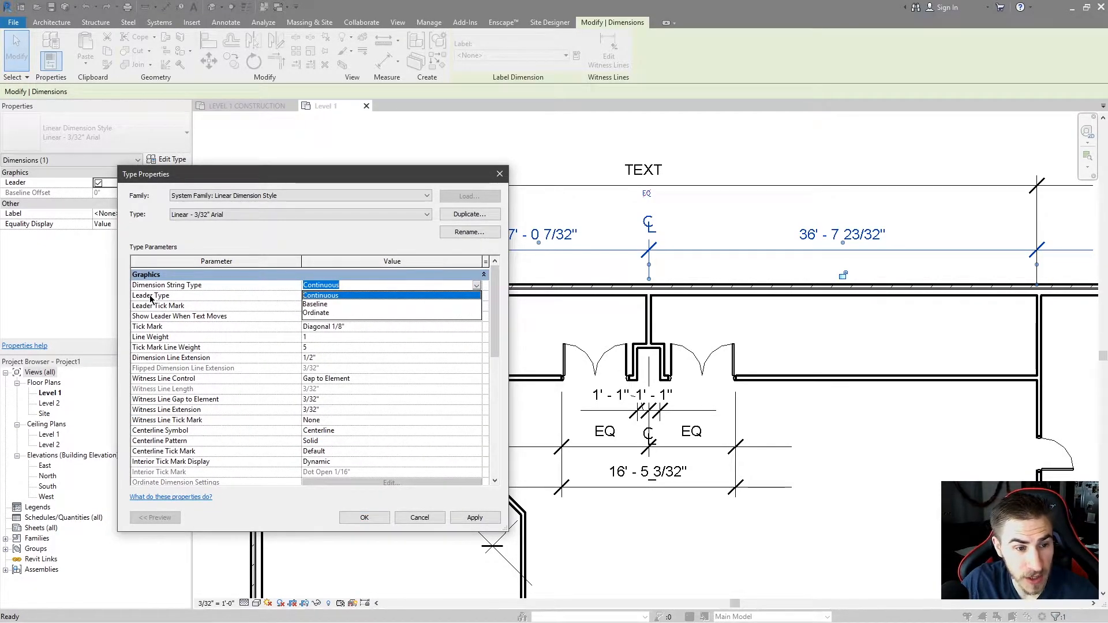
pyautogui.click(327, 314)
pyautogui.scroll(-2, 271, 324)
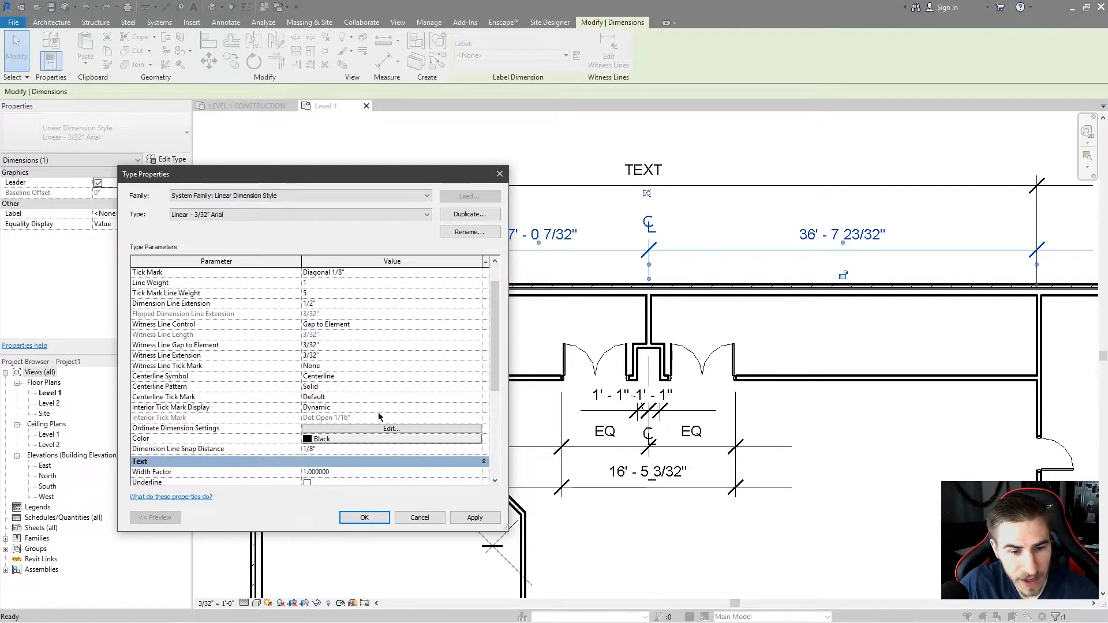
pyautogui.click(405, 429)
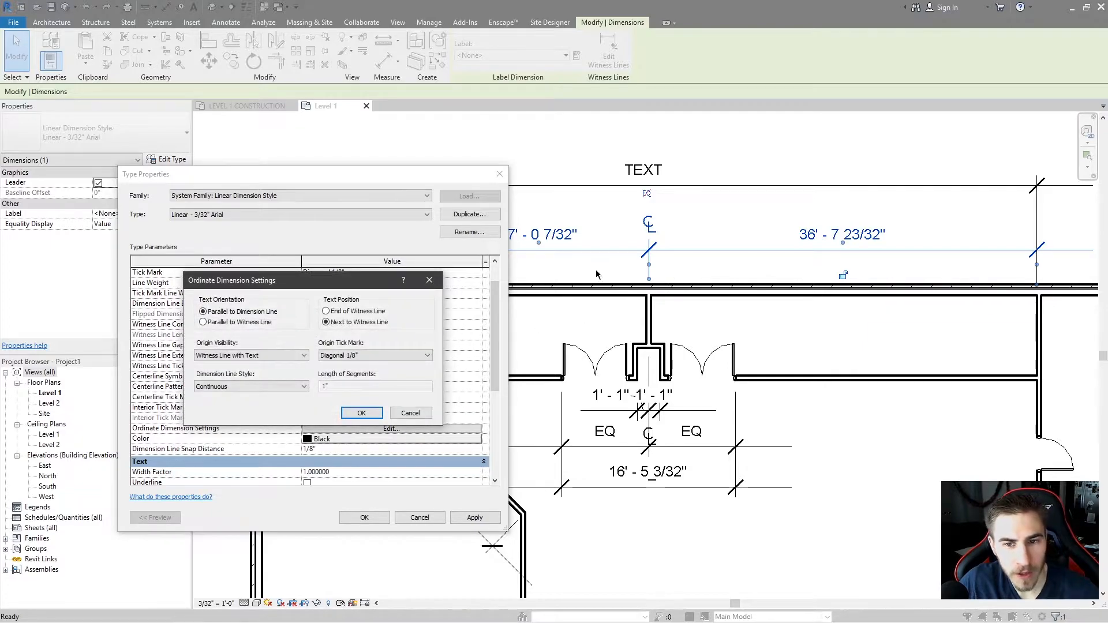
pyautogui.click(398, 414)
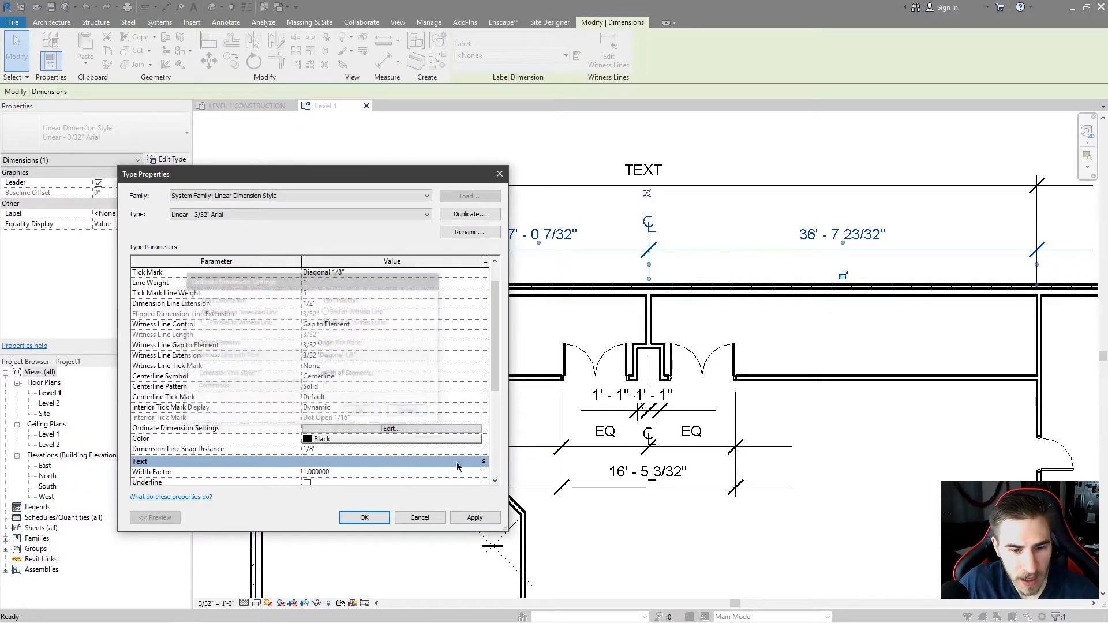
pyautogui.click(470, 514)
# Set the ordinate Text Orientation to Parallel to Witness Line and apply it.
pyautogui.moveTo(395, 176); pyautogui.dragTo(445, 290)
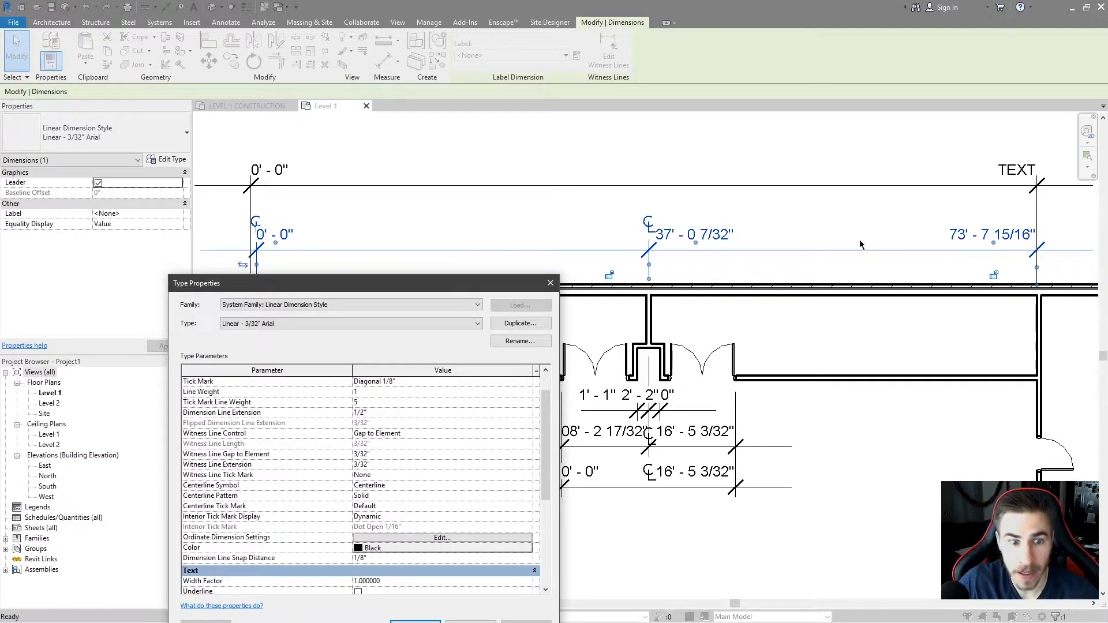
pyautogui.moveTo(352, 285); pyautogui.dragTo(364, 279)
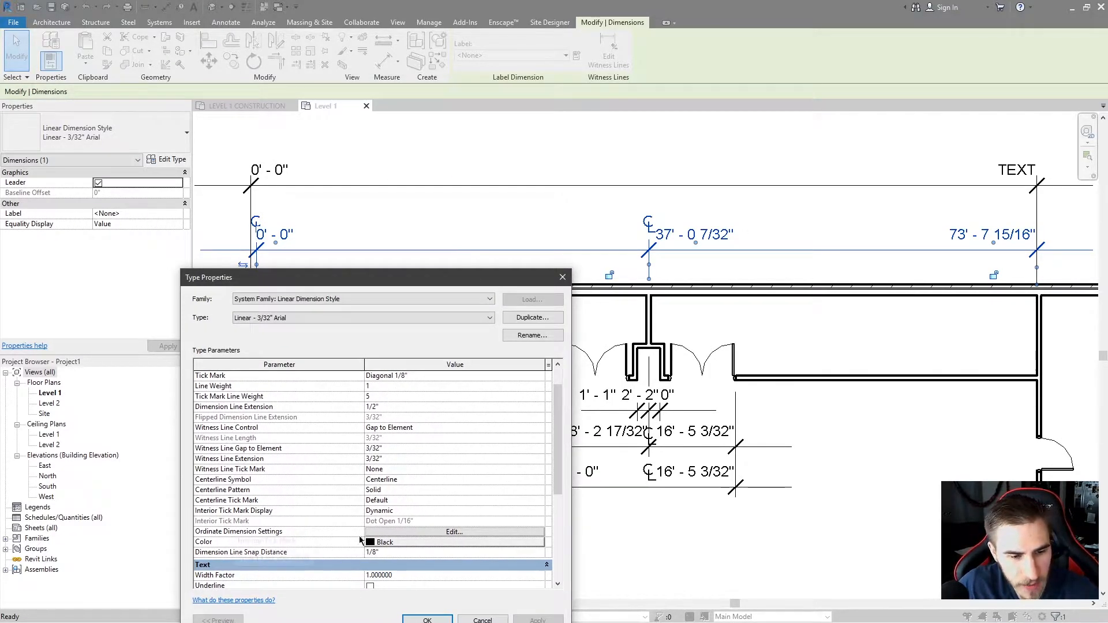
pyautogui.click(455, 532)
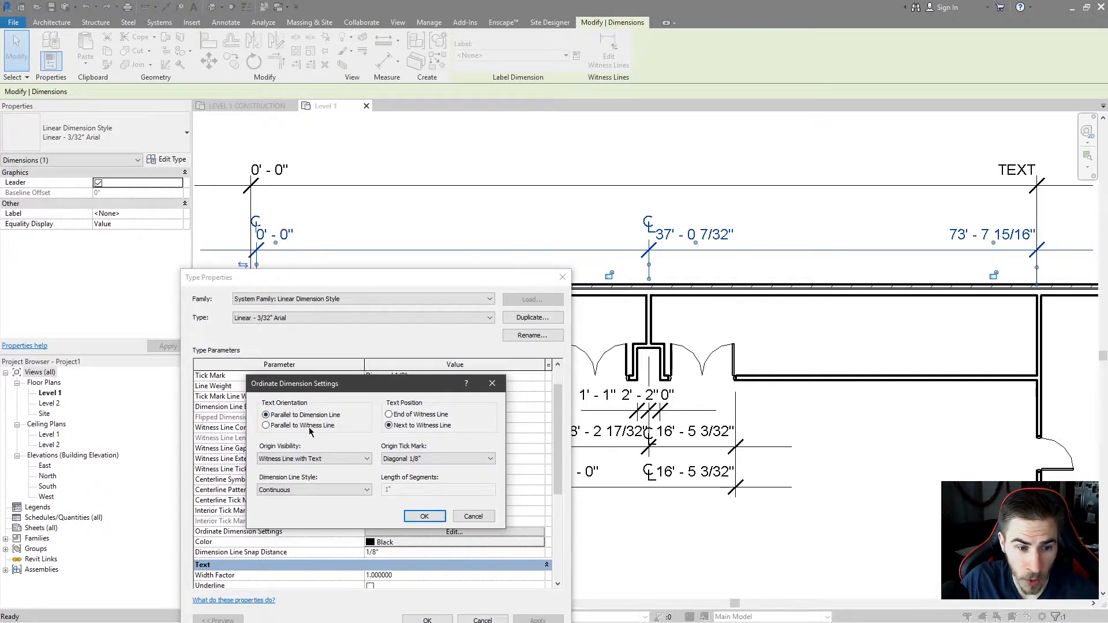
pyautogui.click(424, 516)
pyautogui.click(538, 619)
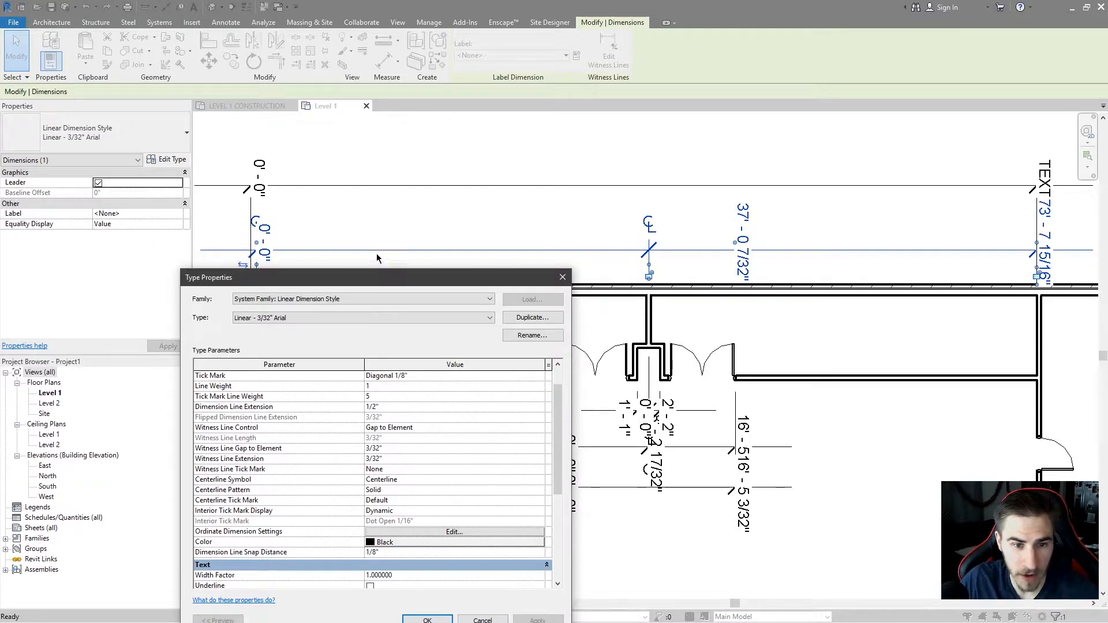
# Set the ordinate Text Orientation back to Parallel to Dimension Line and apply it.
pyautogui.moveTo(377, 278); pyautogui.dragTo(380, 271)
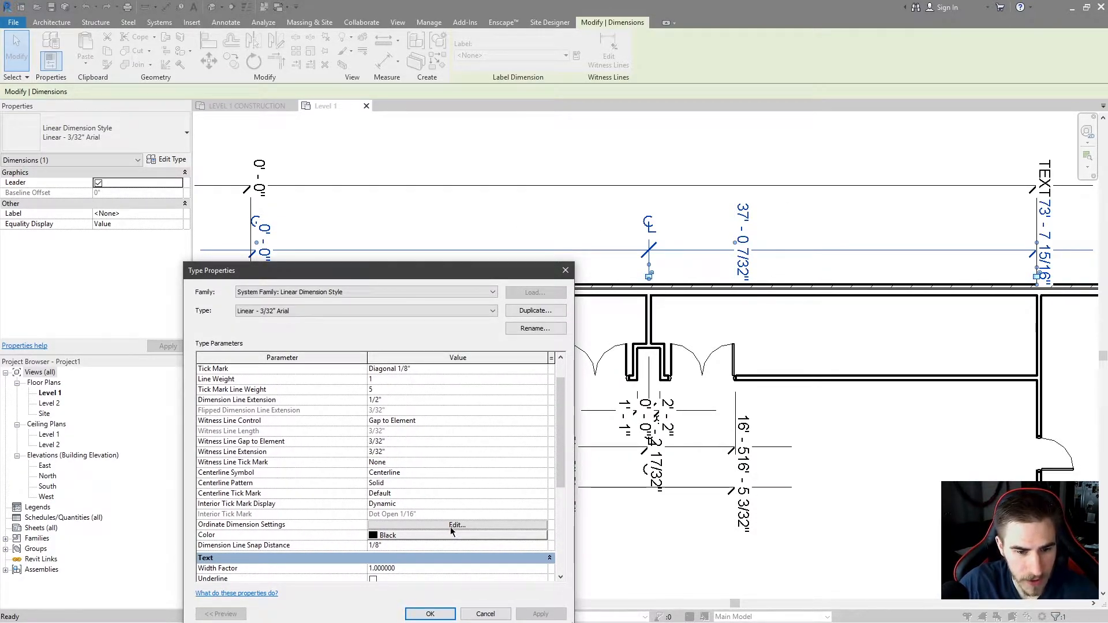
pyautogui.click(487, 525)
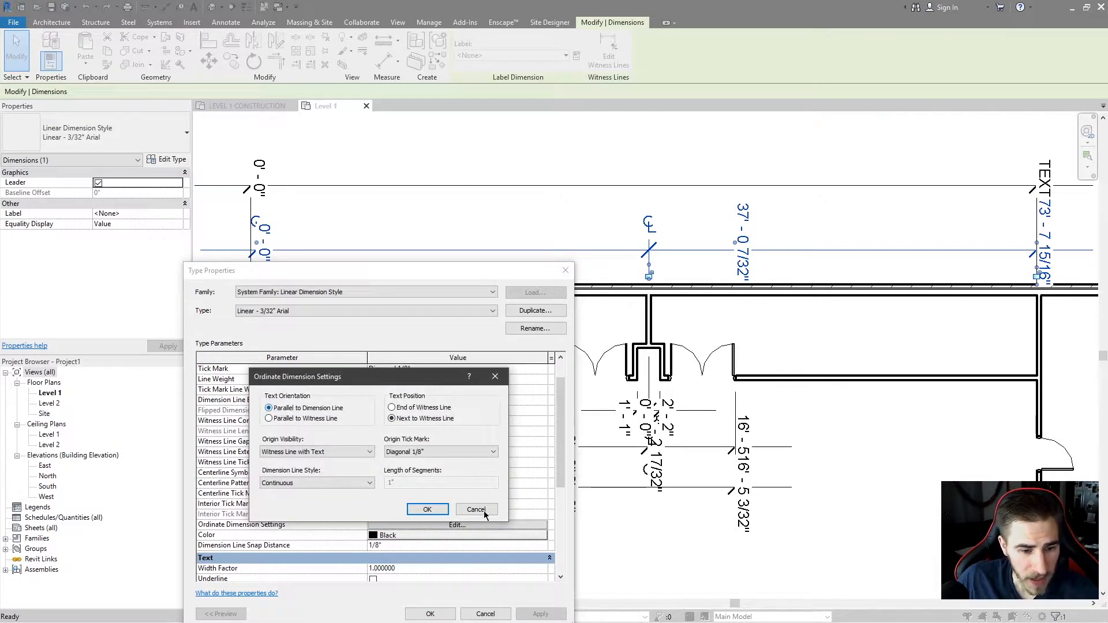
pyautogui.click(427, 509)
pyautogui.click(541, 614)
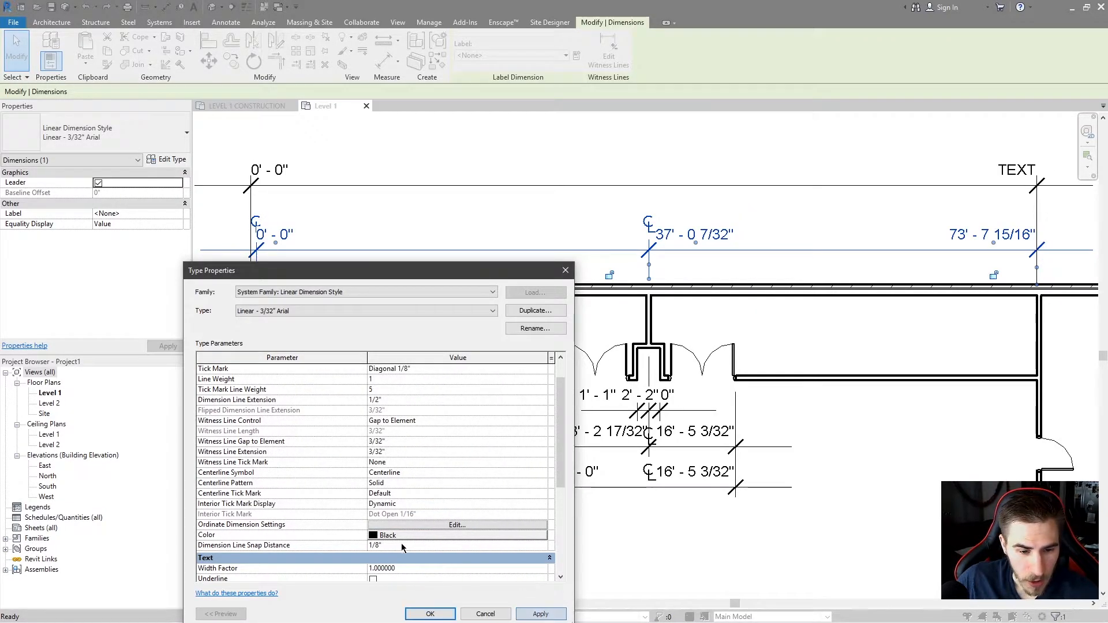
# Set the ordinate Origin Visibility to None in the Ordinate Dimension Settings.
pyautogui.click(455, 525)
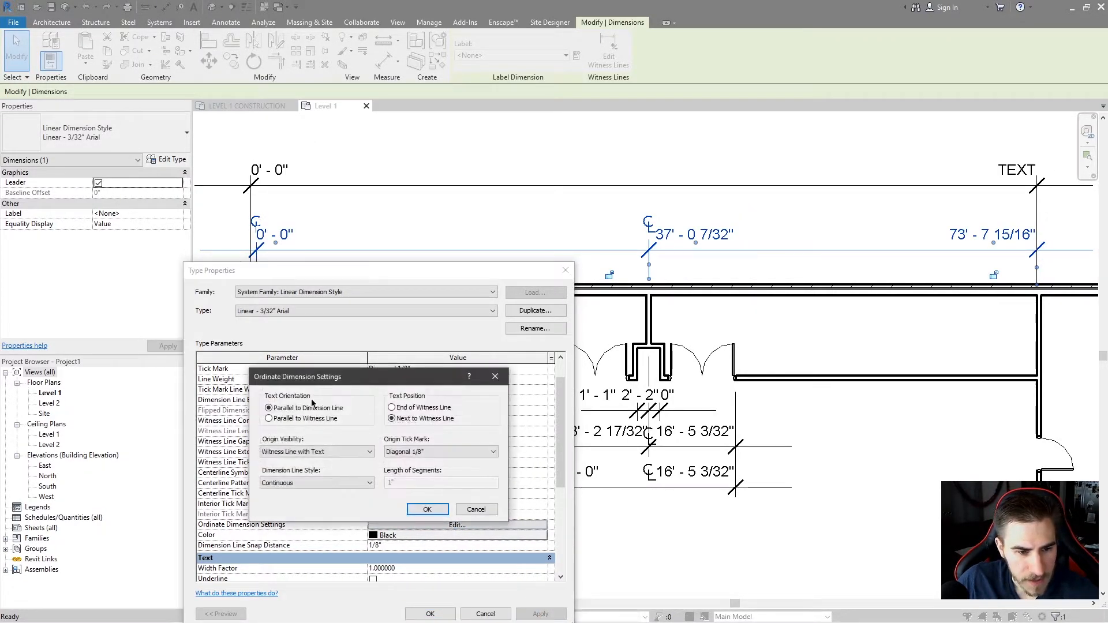
pyautogui.click(348, 455)
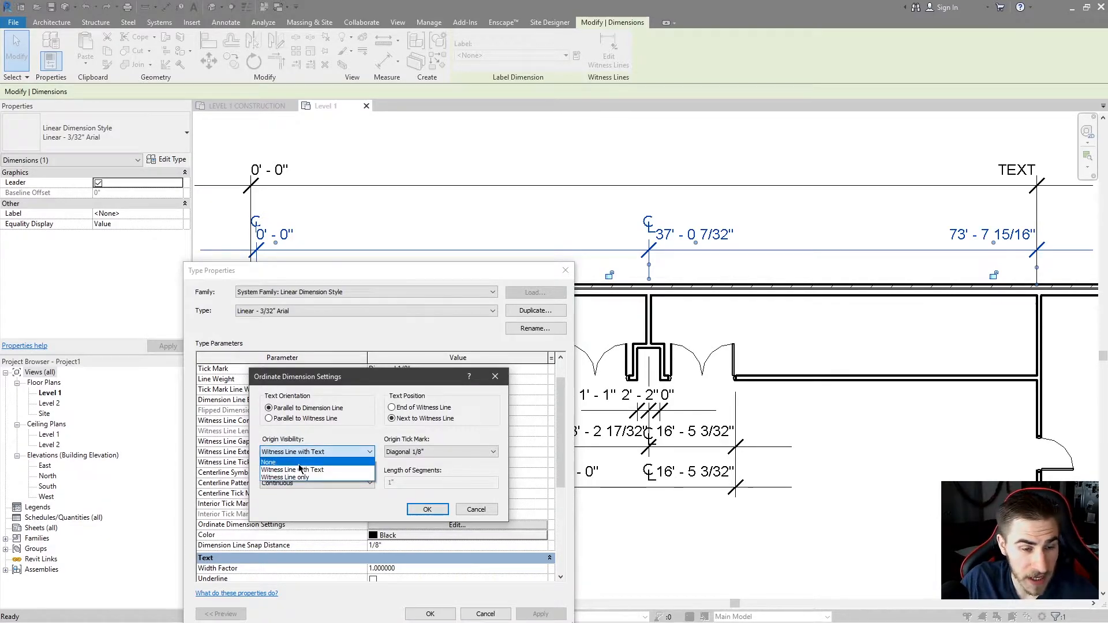
pyautogui.click(277, 463)
pyautogui.click(440, 512)
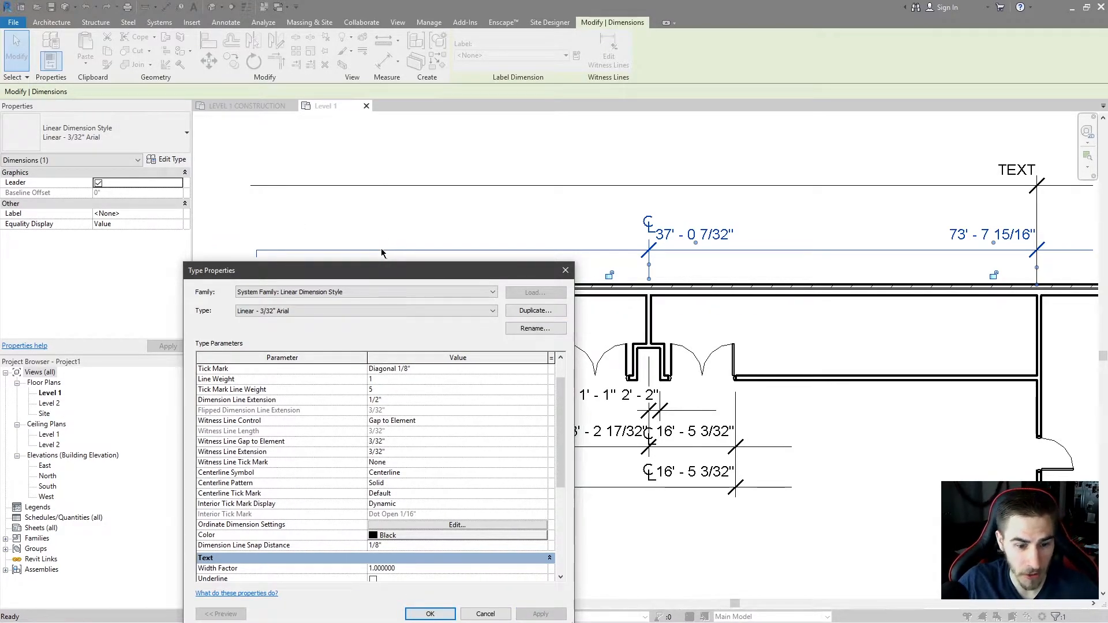
# Set the ordinate Text Position to End of Witness Line and apply the change.
pyautogui.click(457, 525)
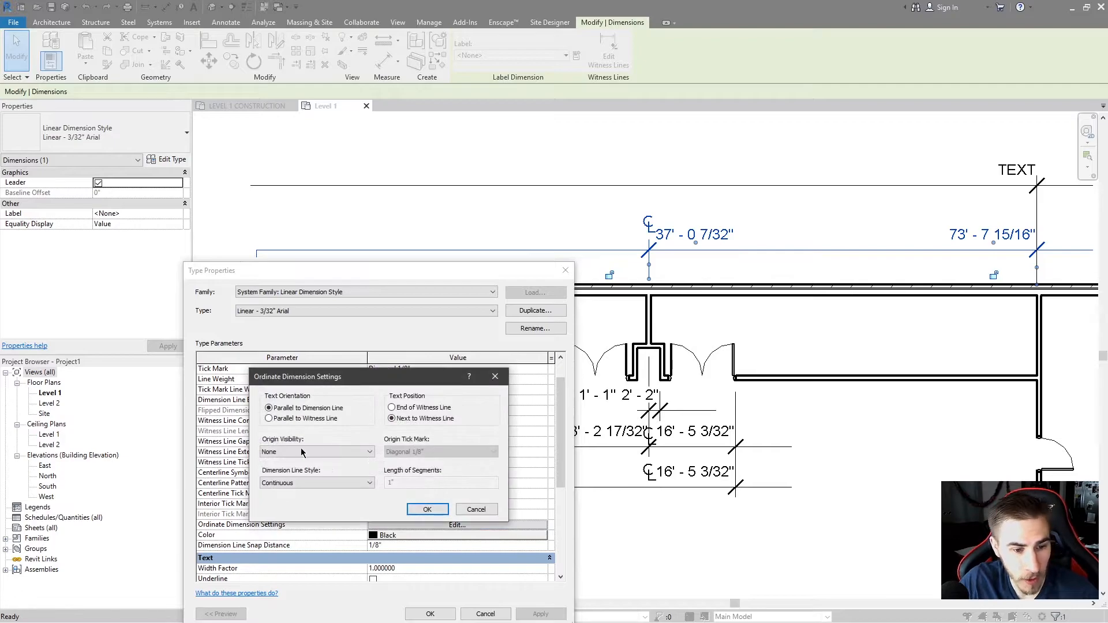
pyautogui.click(306, 484)
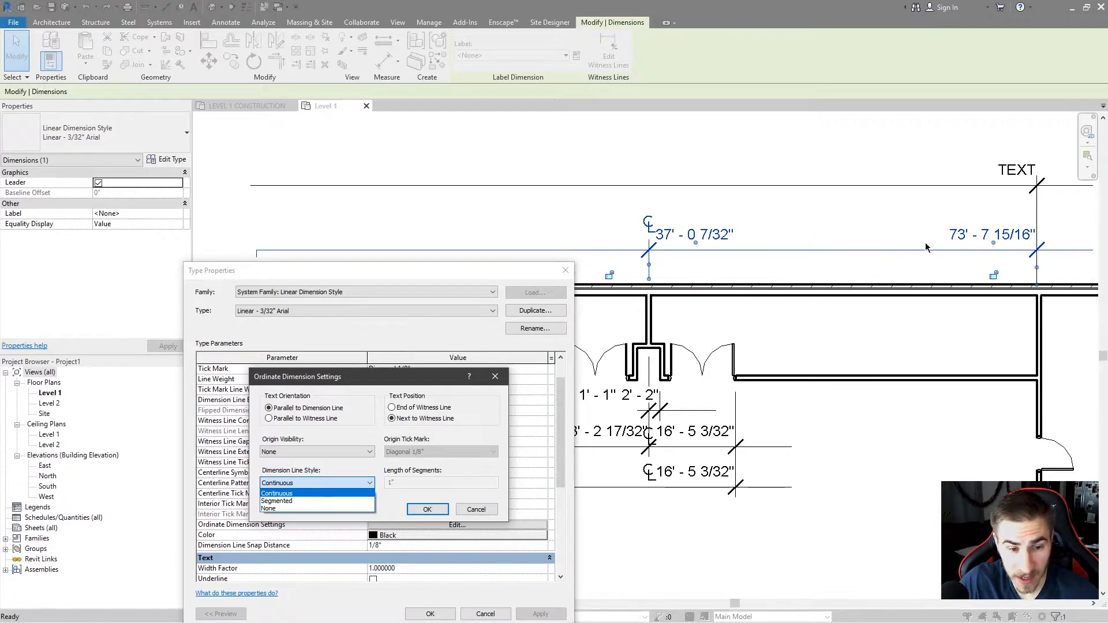
pyautogui.click(425, 386)
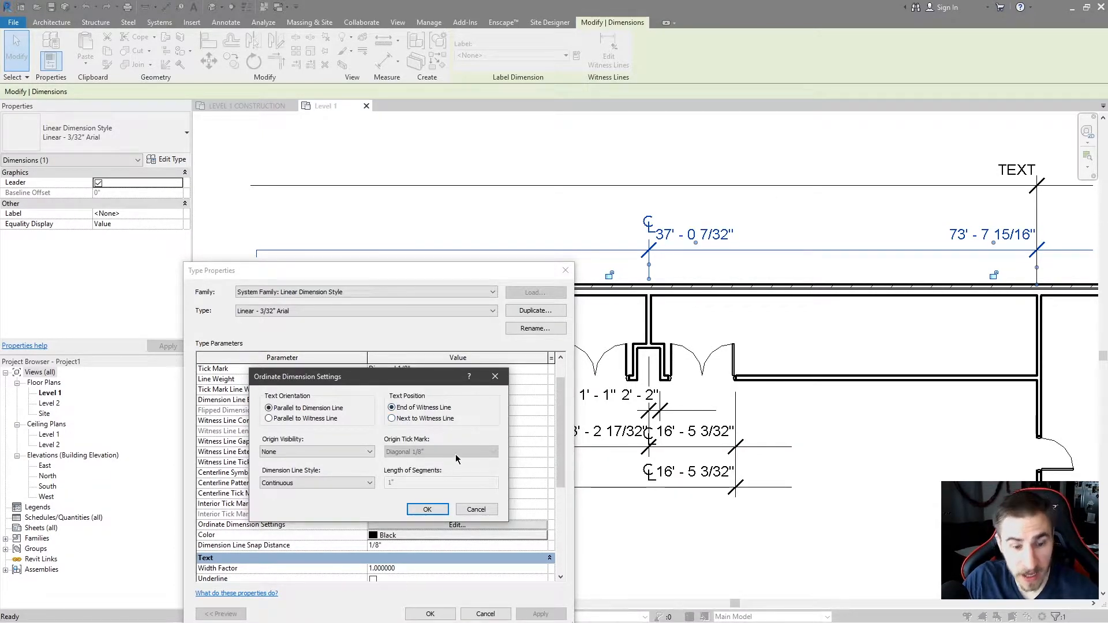
pyautogui.click(427, 509)
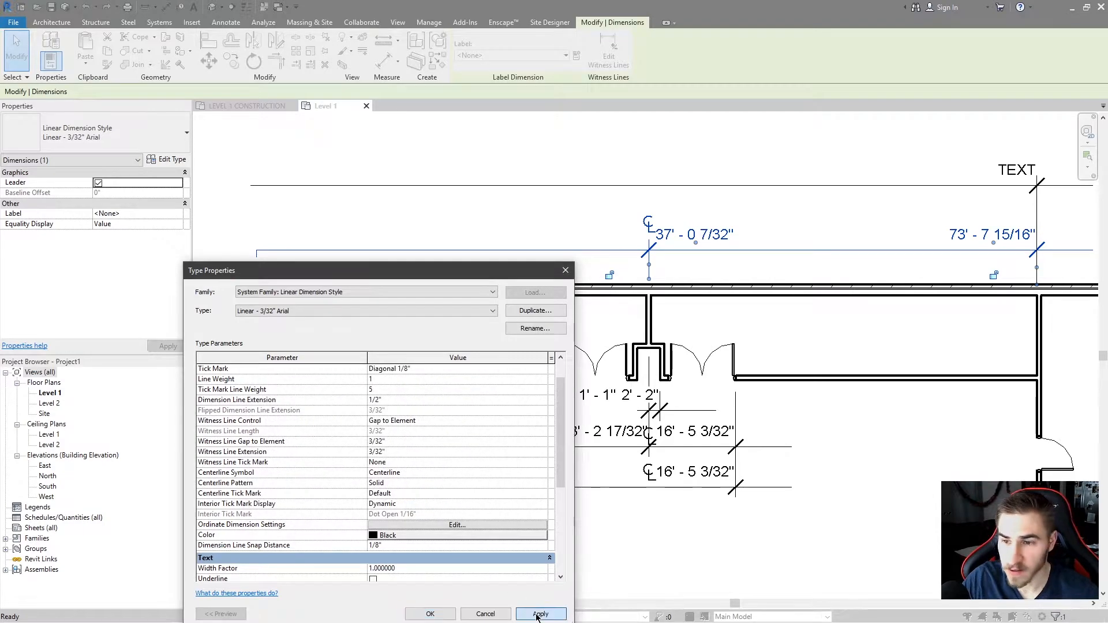
pyautogui.click(539, 614)
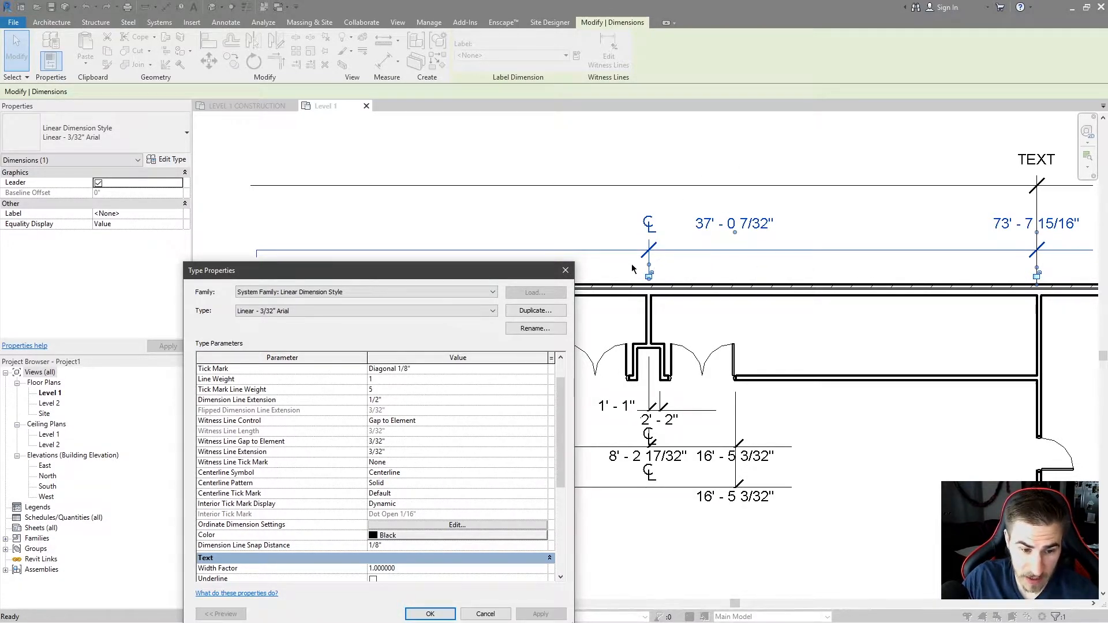
# Set the ordinate Text Position back to Next to Witness Line and apply it.
pyautogui.click(460, 525)
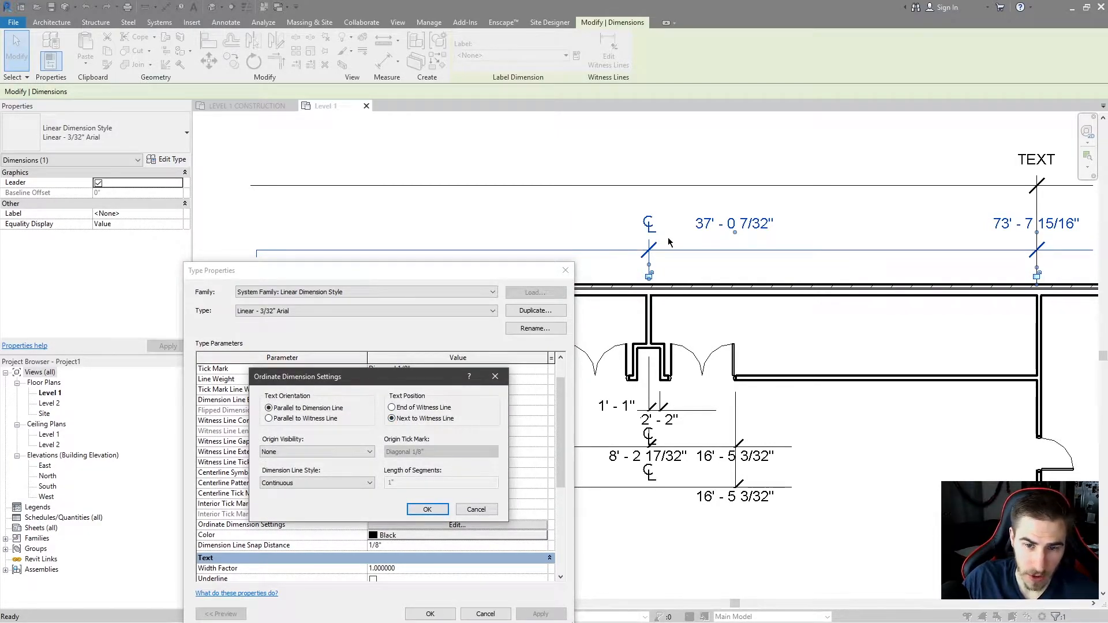
pyautogui.click(428, 509)
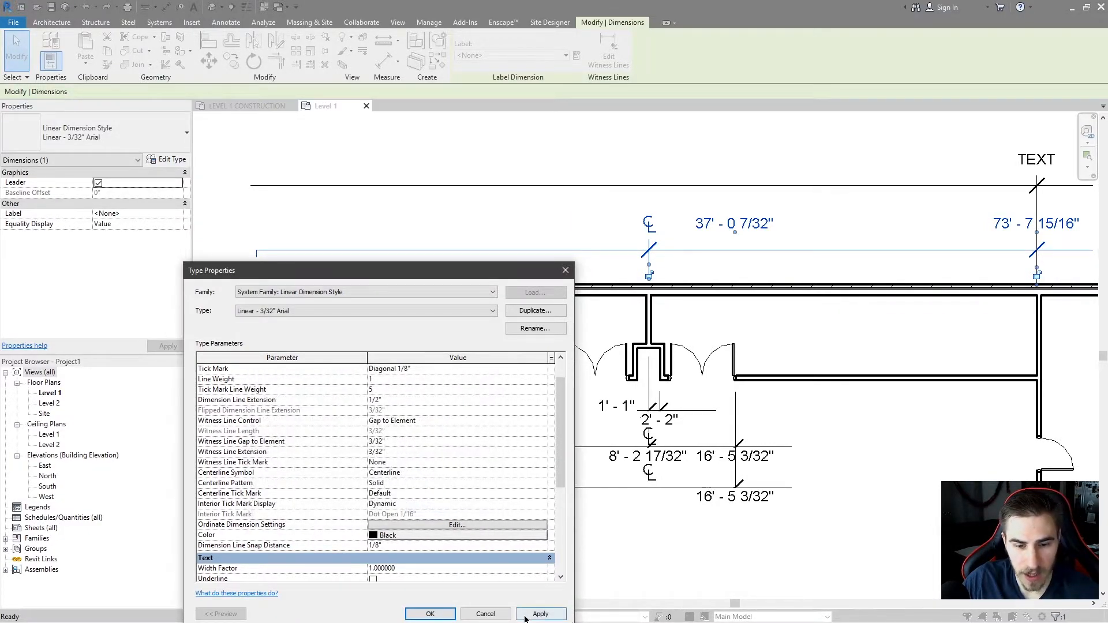
pyautogui.click(541, 613)
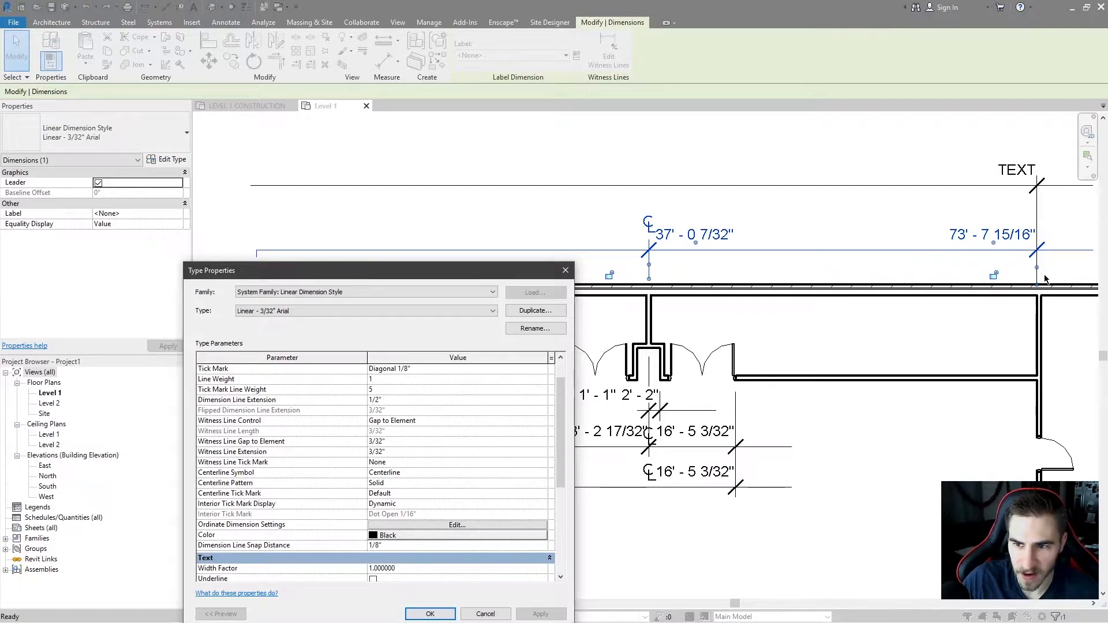
pyautogui.click(443, 526)
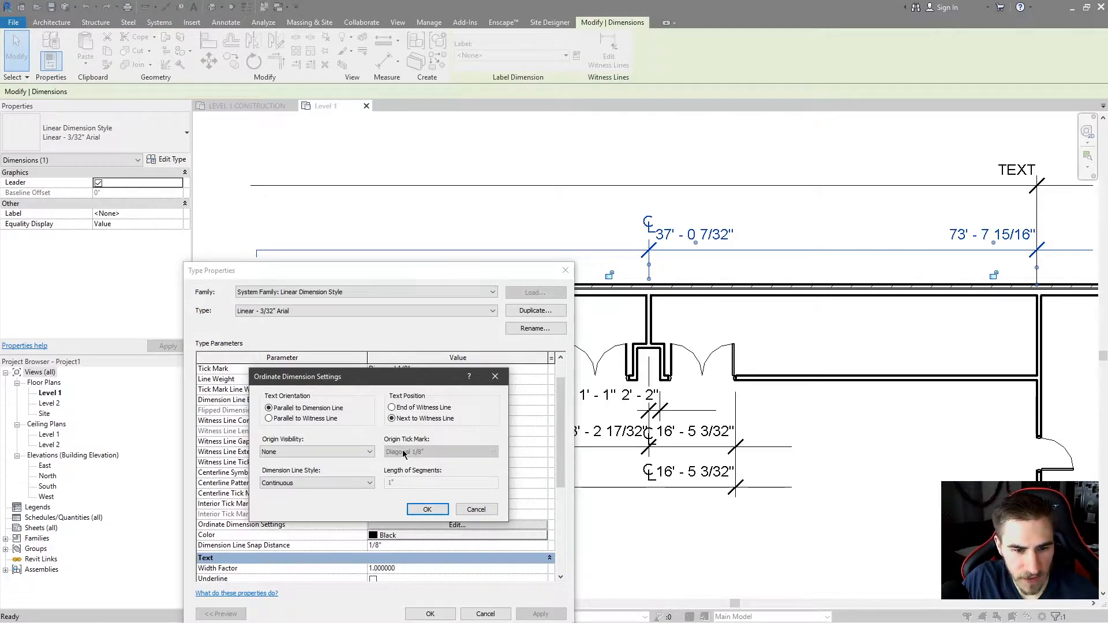
pyautogui.click(287, 453)
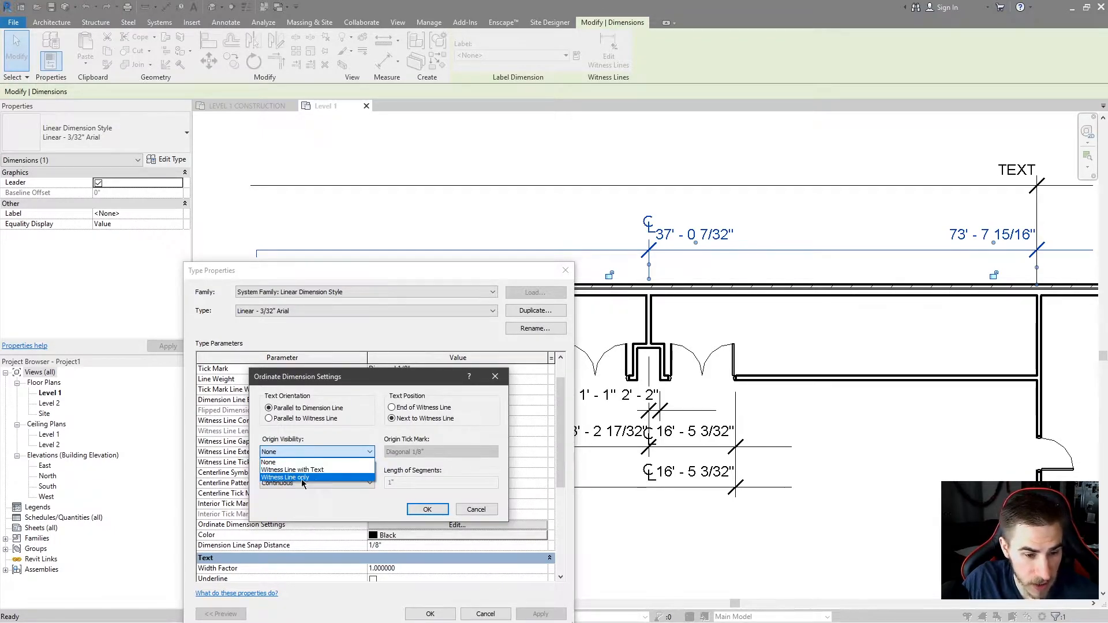
pyautogui.click(275, 479)
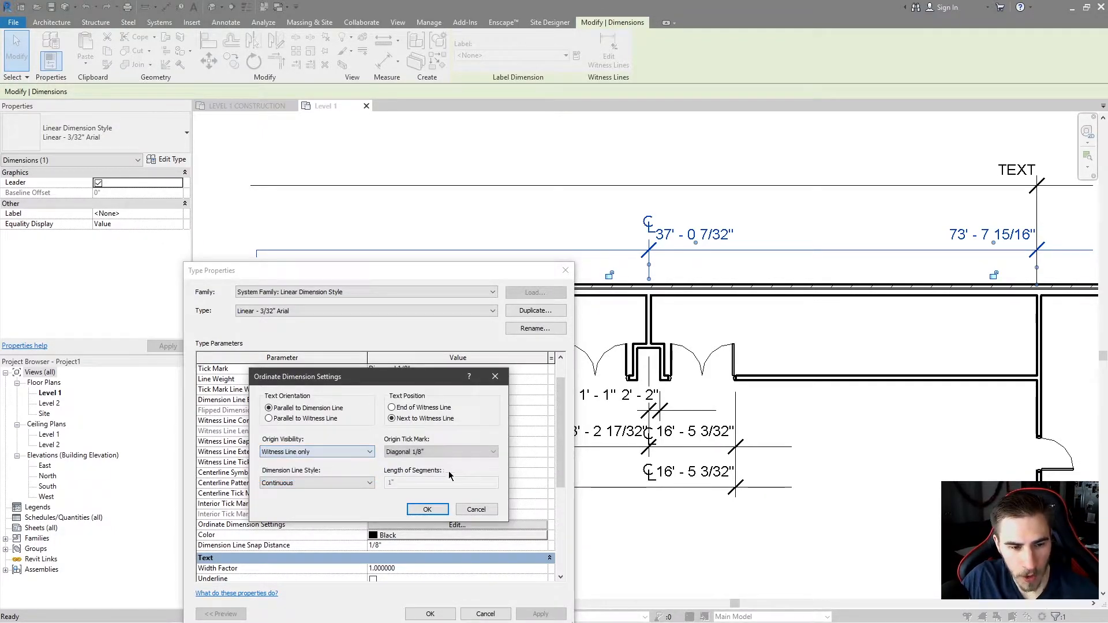
pyautogui.click(421, 453)
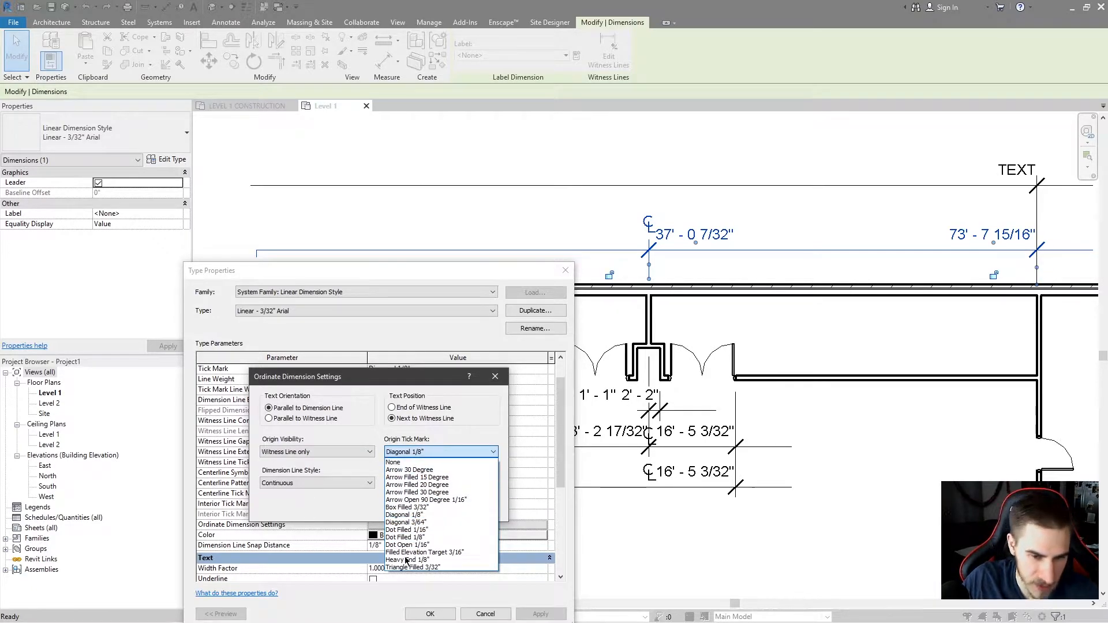
pyautogui.click(384, 439)
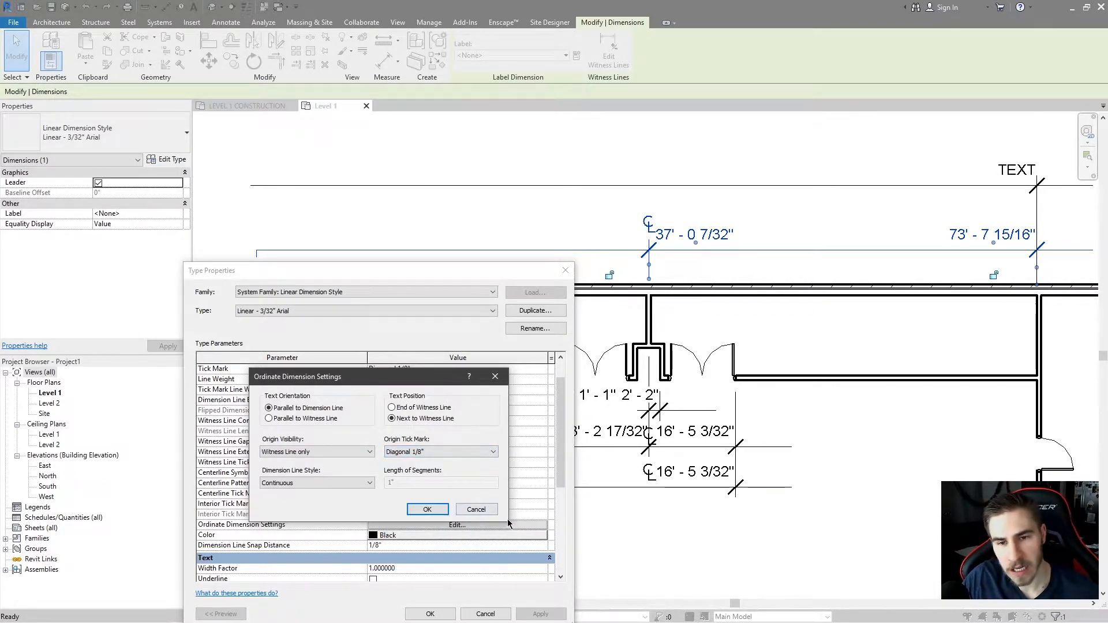
pyautogui.click(493, 508)
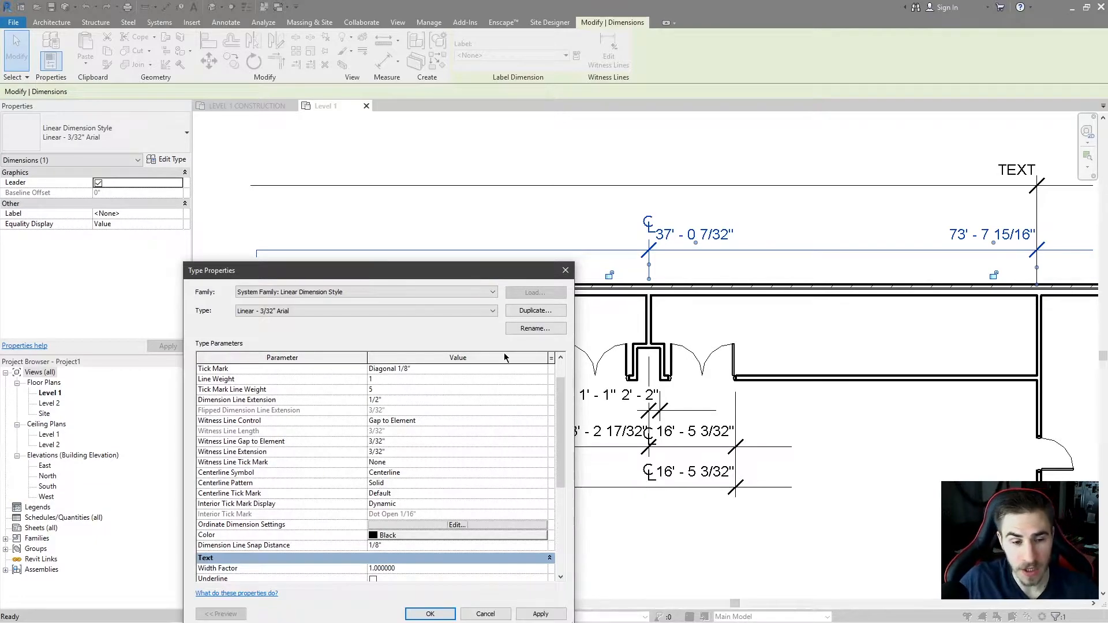
# Set the Dimension String Type back to Continuous and apply it.
pyautogui.scroll(2, 462, 381)
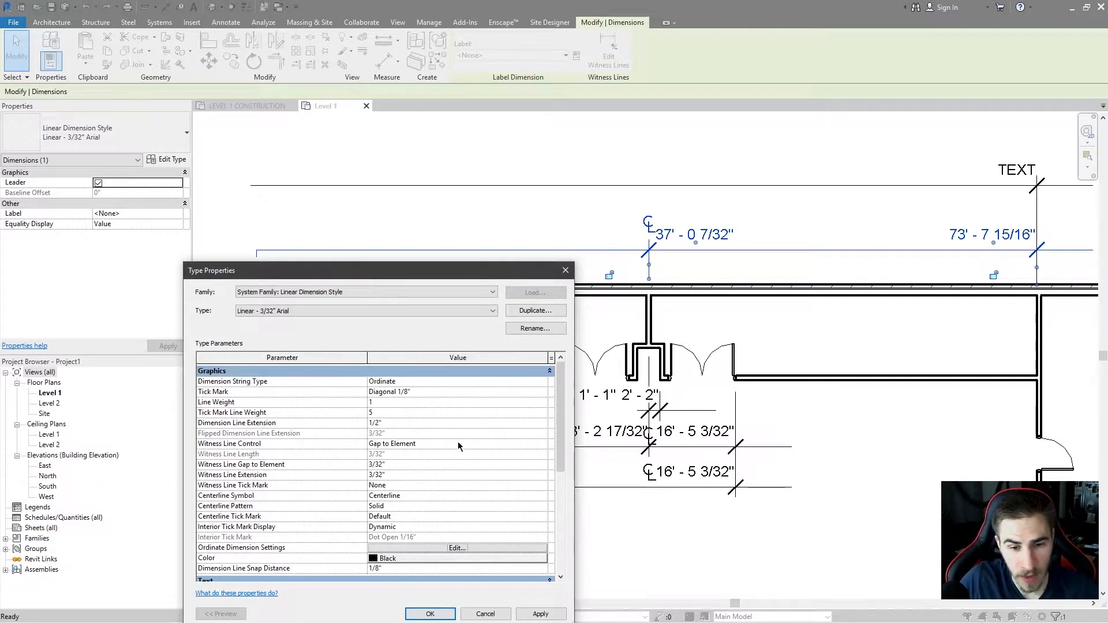
pyautogui.click(533, 381)
pyautogui.click(399, 391)
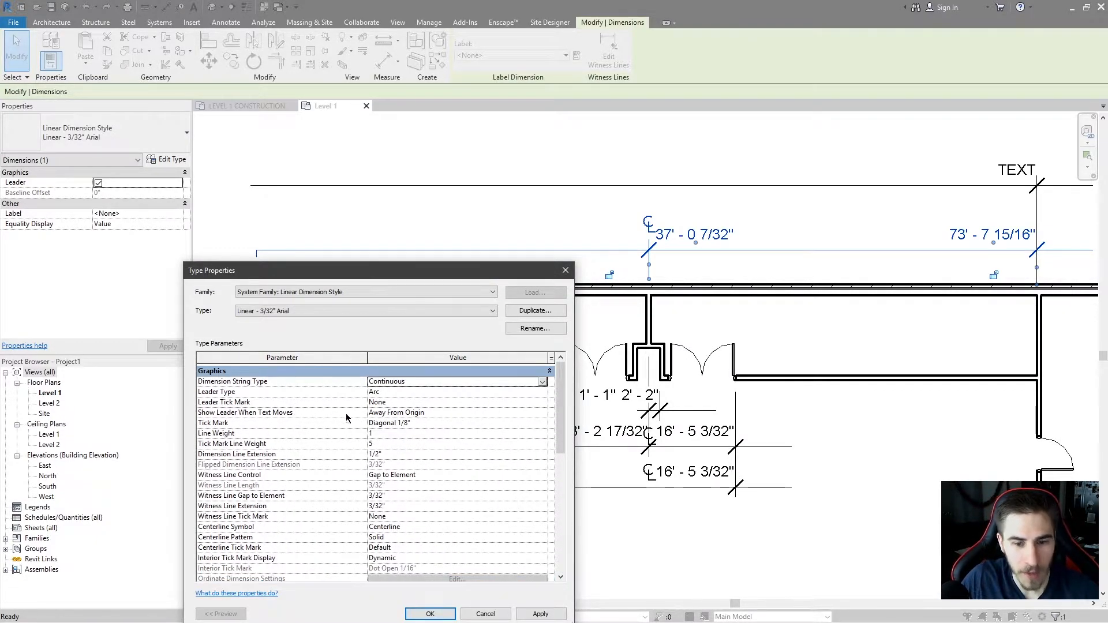
pyautogui.click(532, 614)
# Set the dimension Color to red and apply it.
pyautogui.moveTo(438, 270); pyautogui.dragTo(450, 265)
pyautogui.scroll(-5, 291, 399)
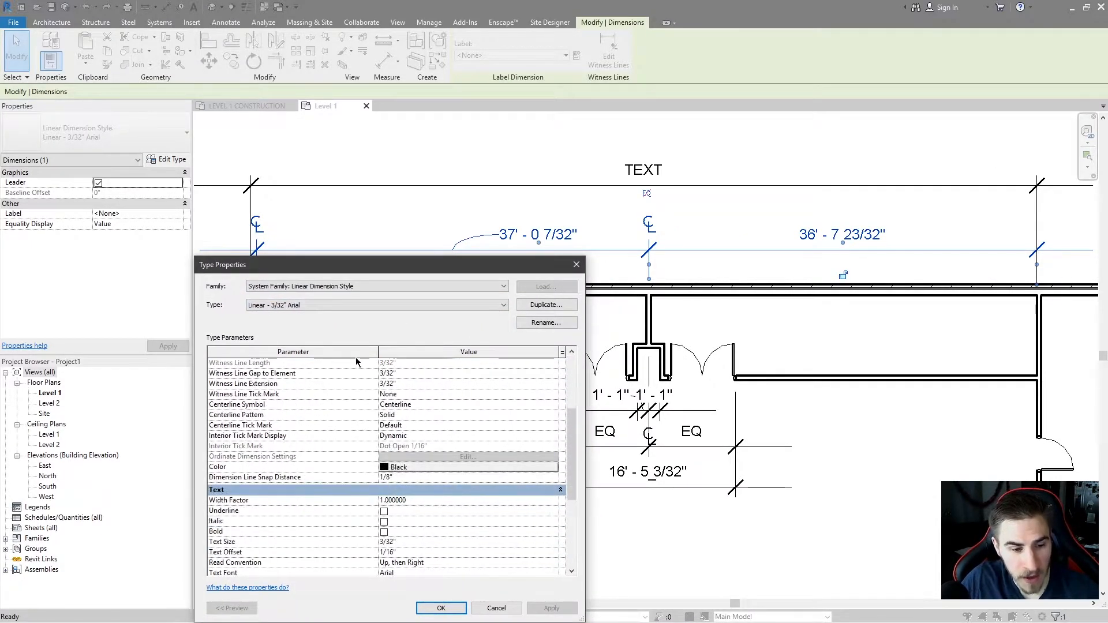
pyautogui.click(427, 436)
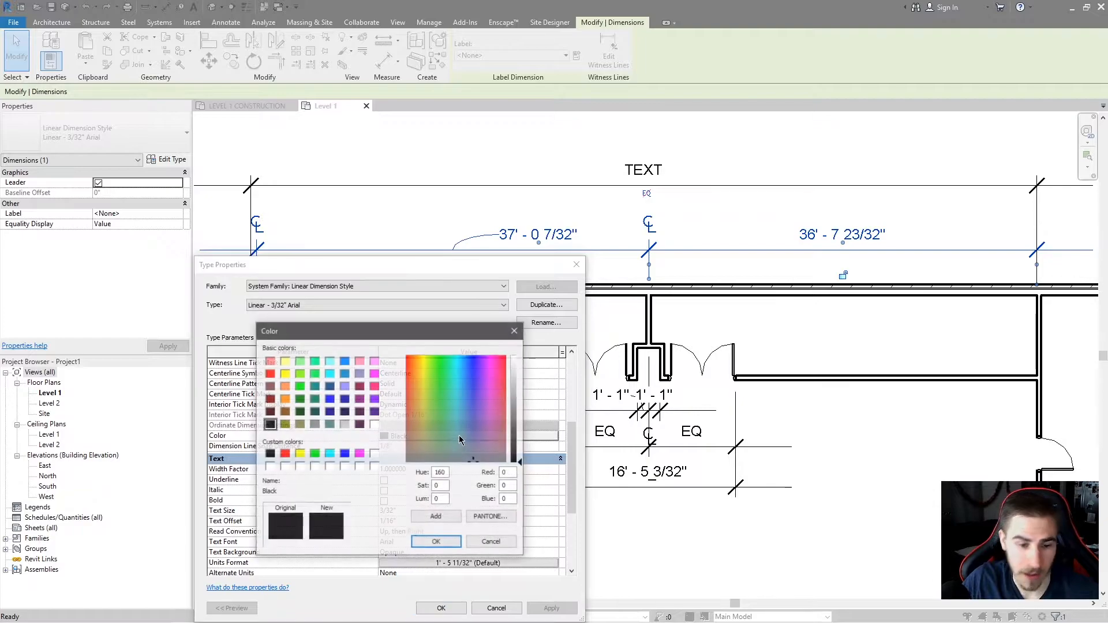
pyautogui.click(270, 374)
pyautogui.click(436, 542)
pyautogui.click(552, 608)
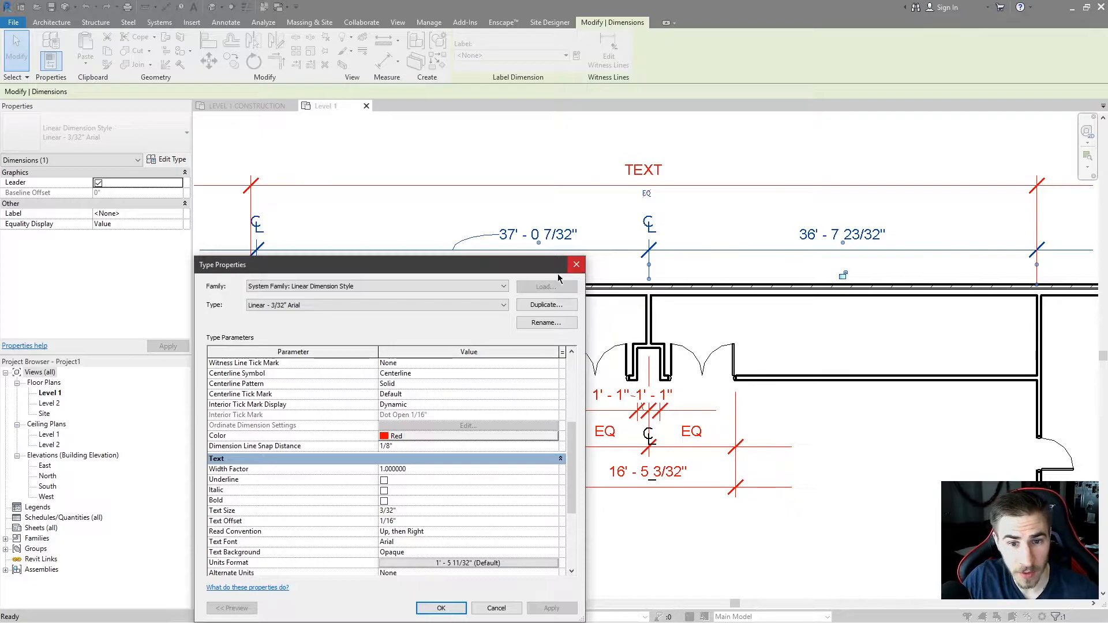
# Set the dimension Color back to black.
pyautogui.moveTo(538, 273); pyautogui.dragTo(547, 254)
pyautogui.click(430, 416)
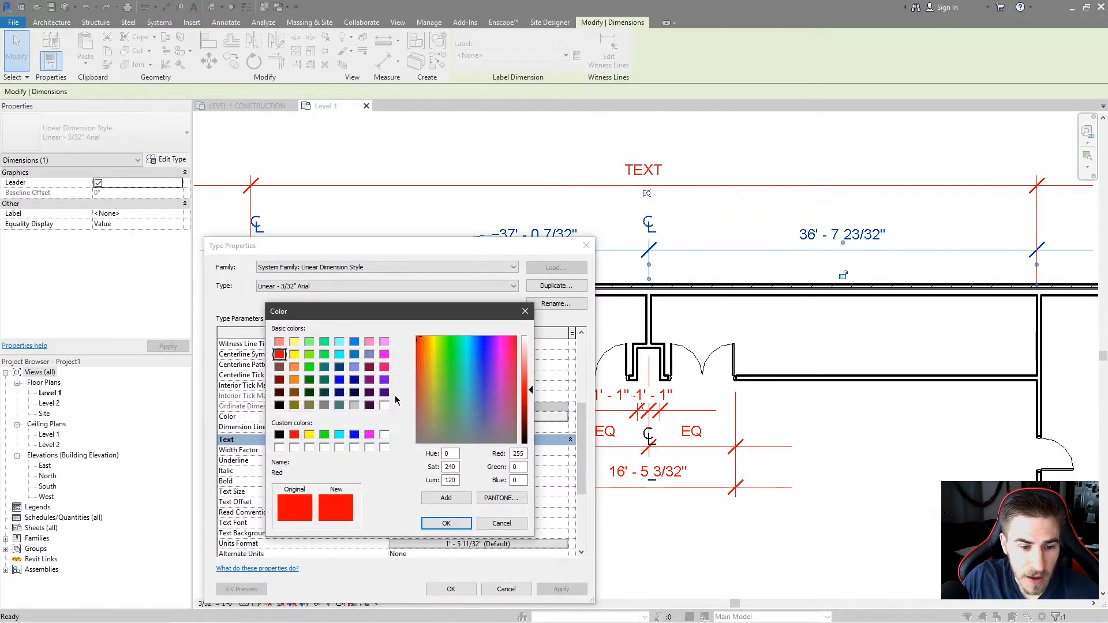
pyautogui.click(279, 435)
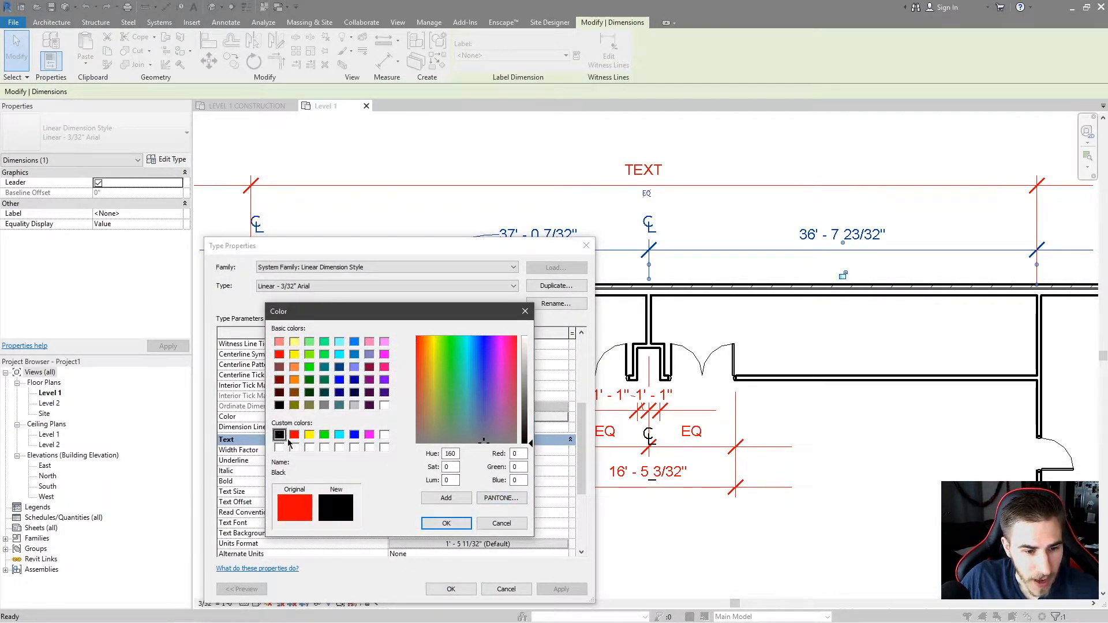
pyautogui.click(447, 523)
pyautogui.scroll(-1, 261, 386)
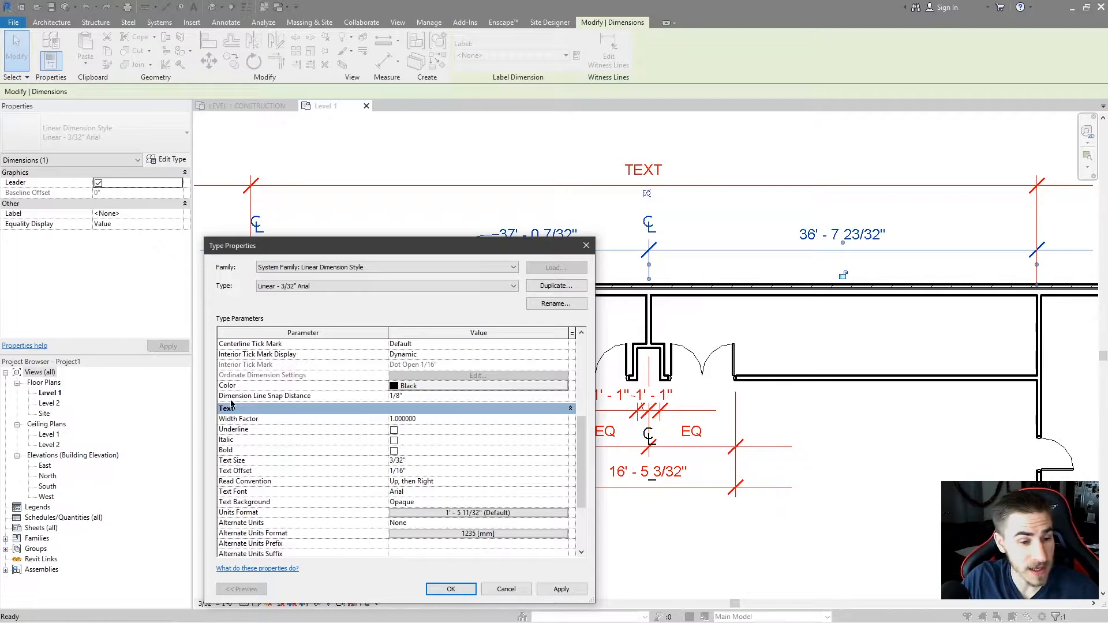
# Set the Dimension Line Snap Distance to 1/4" and confirm the type properties.
pyautogui.moveTo(449, 250); pyautogui.dragTo(348, 153)
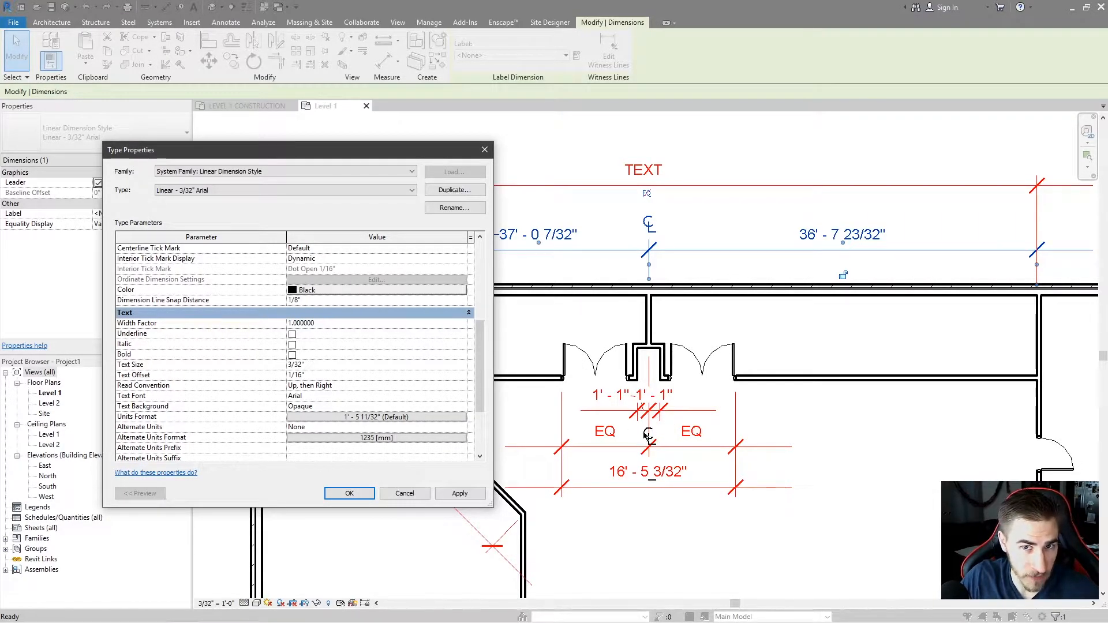
pyautogui.click(327, 302)
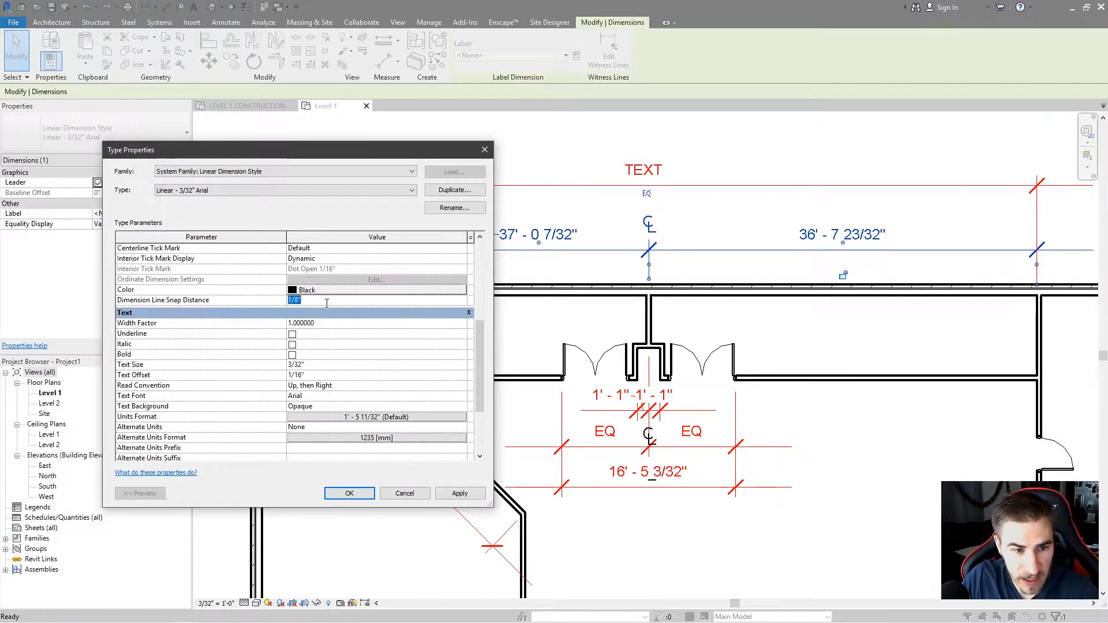
pyautogui.click(299, 303)
pyautogui.doubleClick(304, 302)
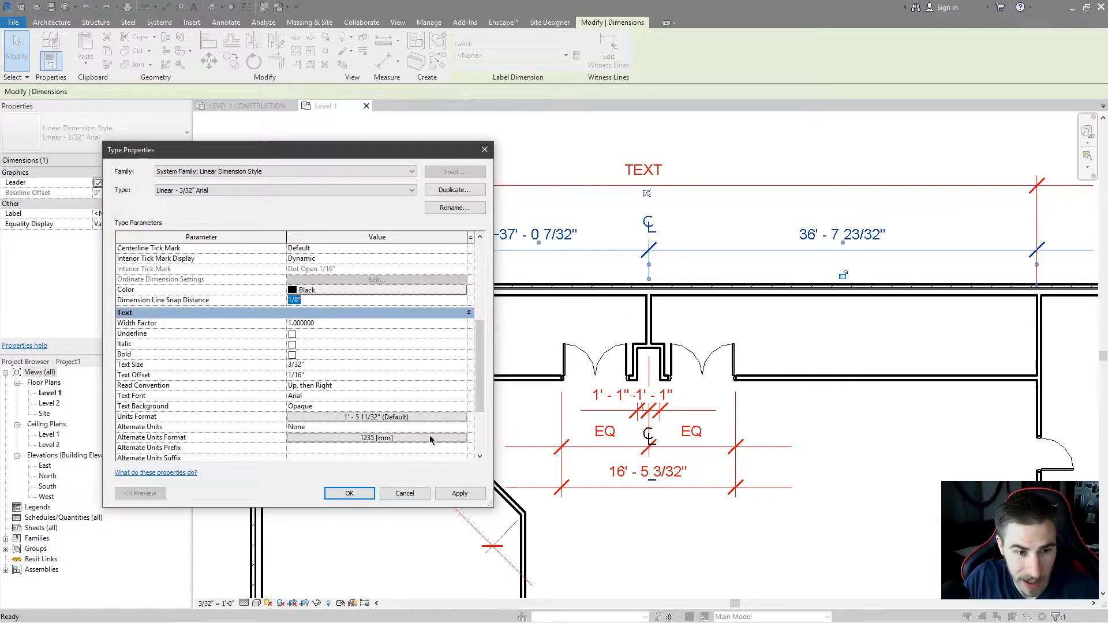
pyautogui.write('1/4"')
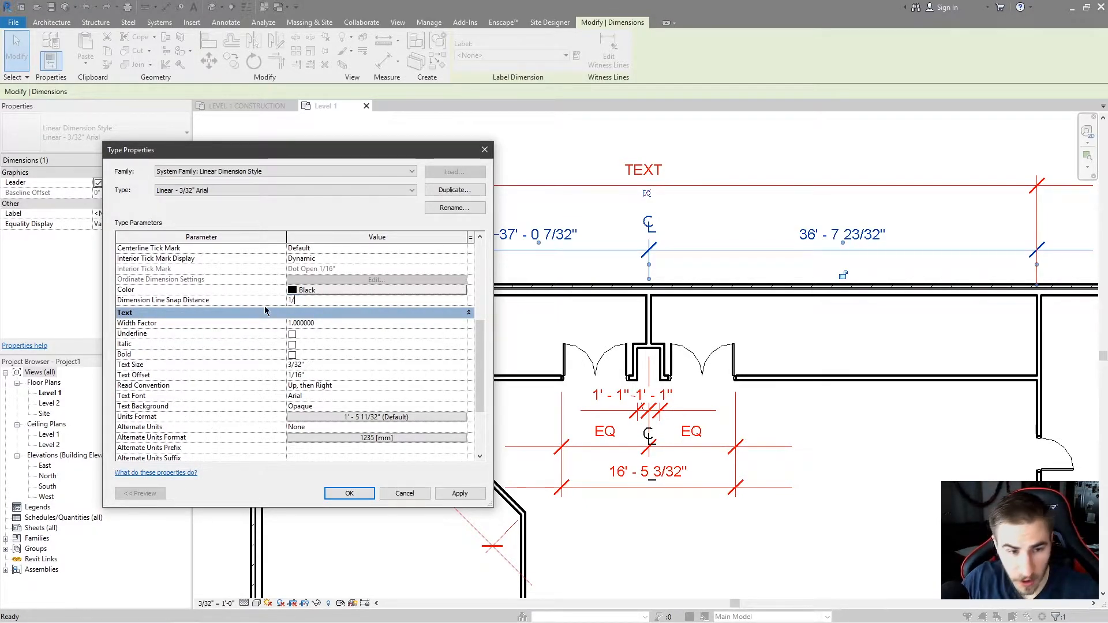
pyautogui.click(350, 494)
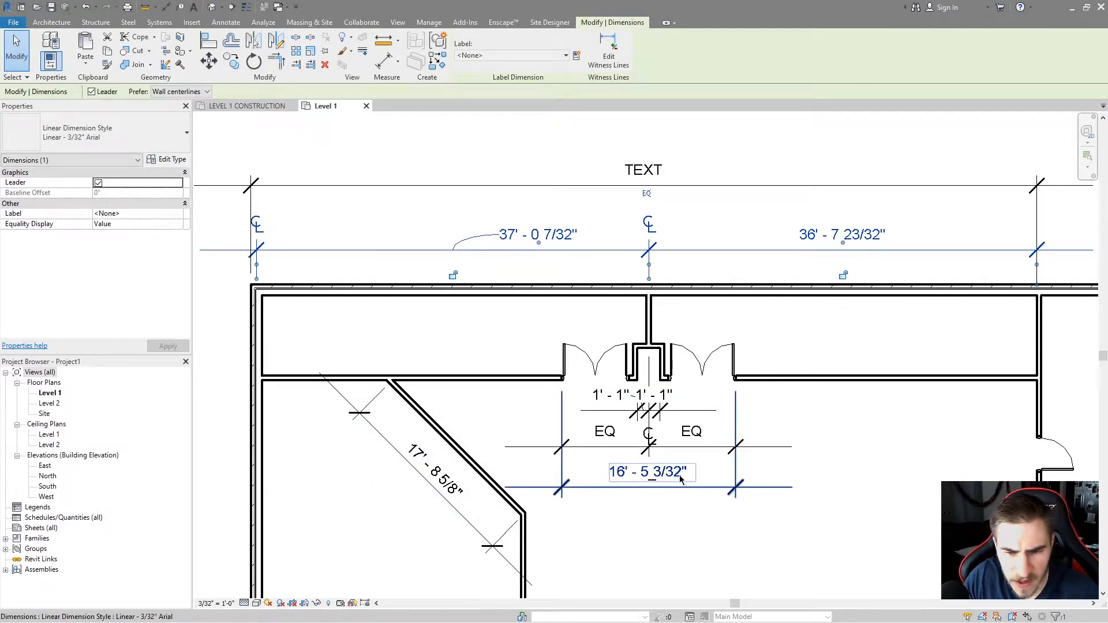
# Drag the overall 16' - 5 3/32" and EQ dimension strings downward to test the snap spacing.
pyautogui.moveTo(682, 487); pyautogui.dragTo(683, 515)
pyautogui.moveTo(682, 447); pyautogui.dragTo(690, 475)
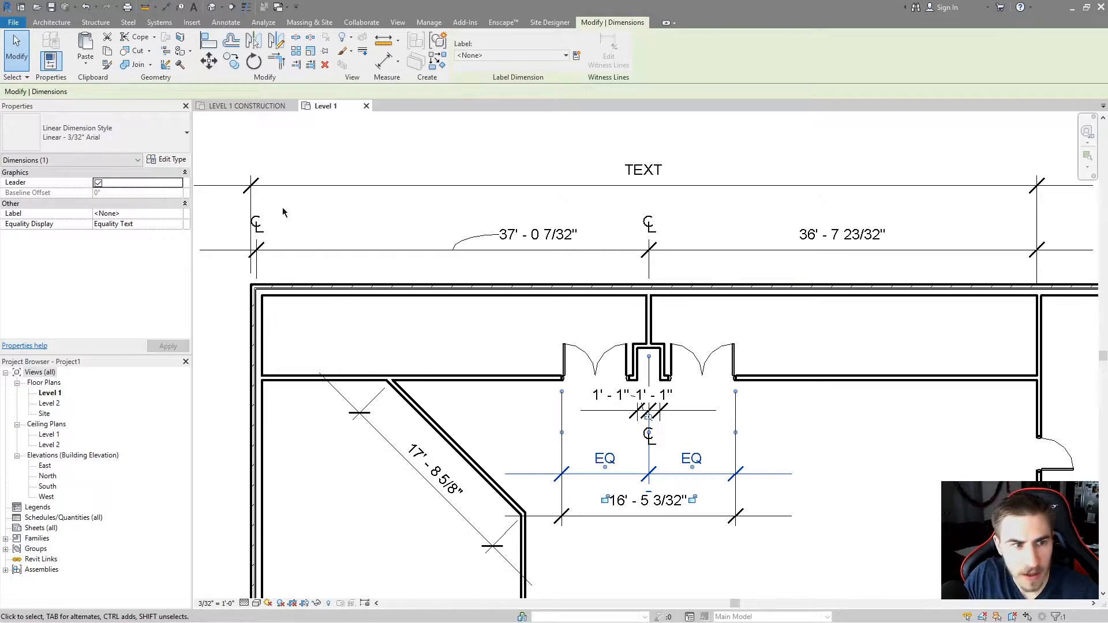
pyautogui.click(713, 475)
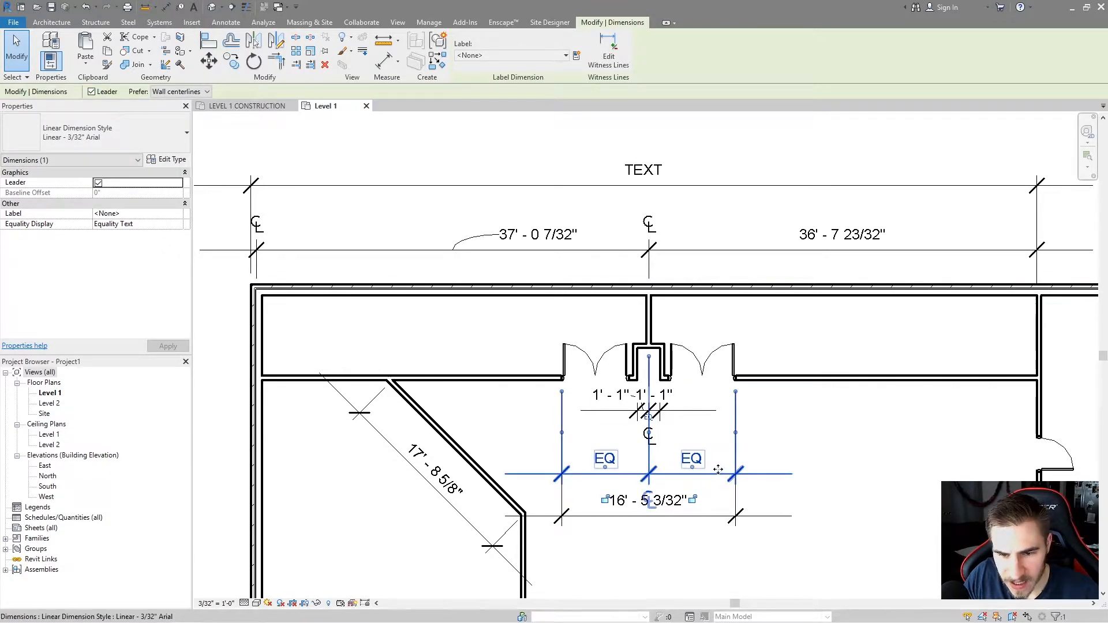
# Drag the 1' - 1" dimension string upward toward the door opening.
pyautogui.scroll(4, 718, 471)
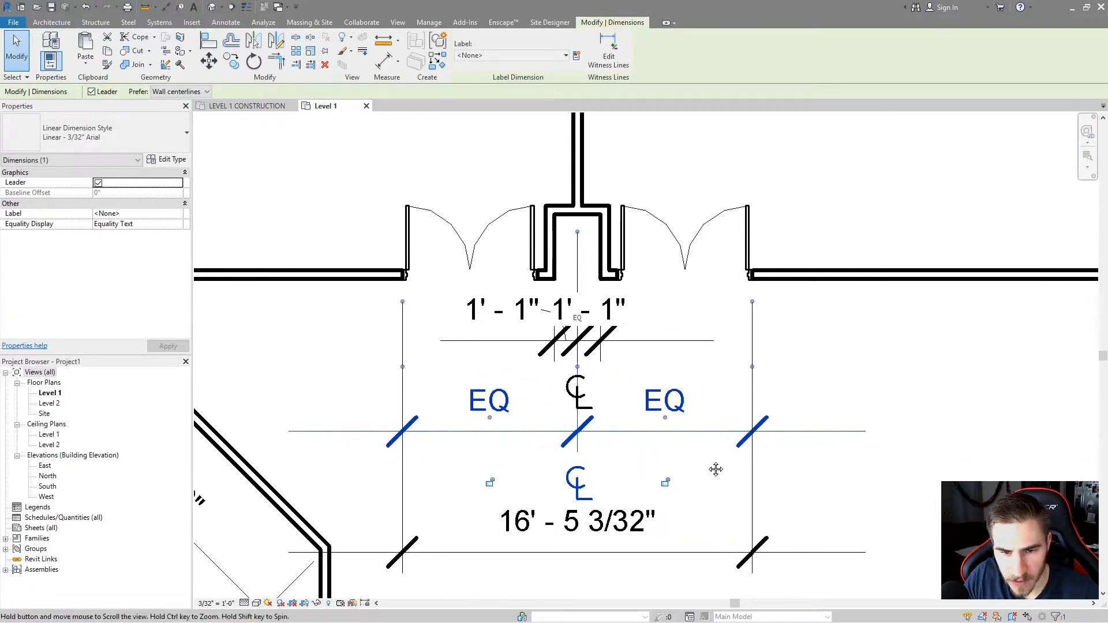
pyautogui.moveTo(713, 471); pyautogui.dragTo(754, 451, button='middle')
pyautogui.click(734, 420)
pyautogui.moveTo(732, 412); pyautogui.dragTo(734, 381)
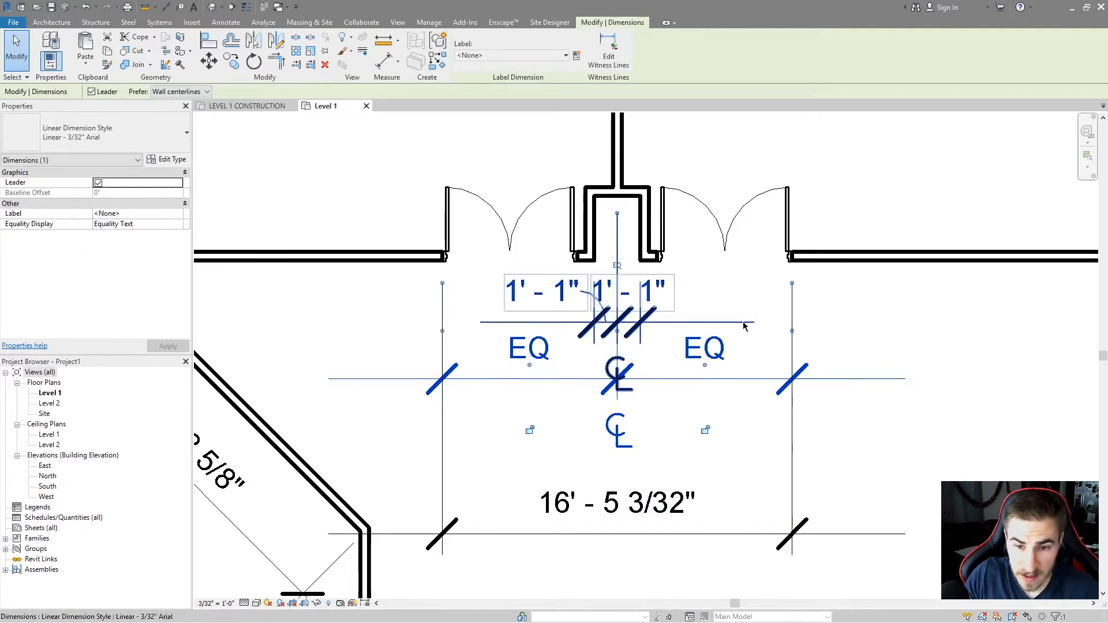
pyautogui.press('Escape')
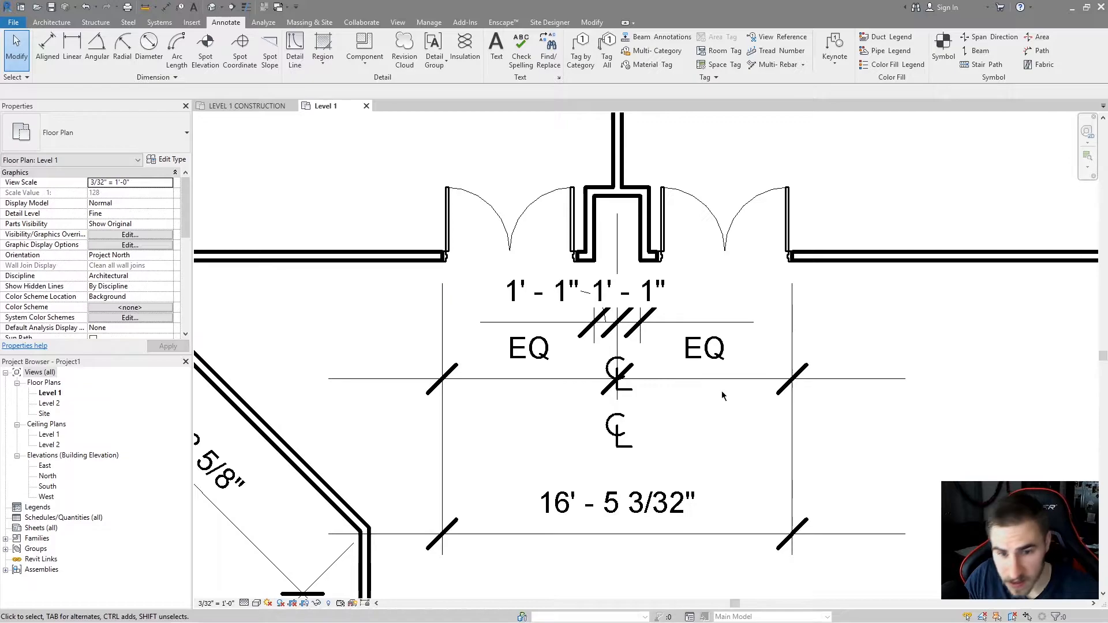
# Select the 1' - 1" dimension and set its type's Dimension Line Extension to 3/32".
pyautogui.click(669, 330)
pyautogui.click(168, 159)
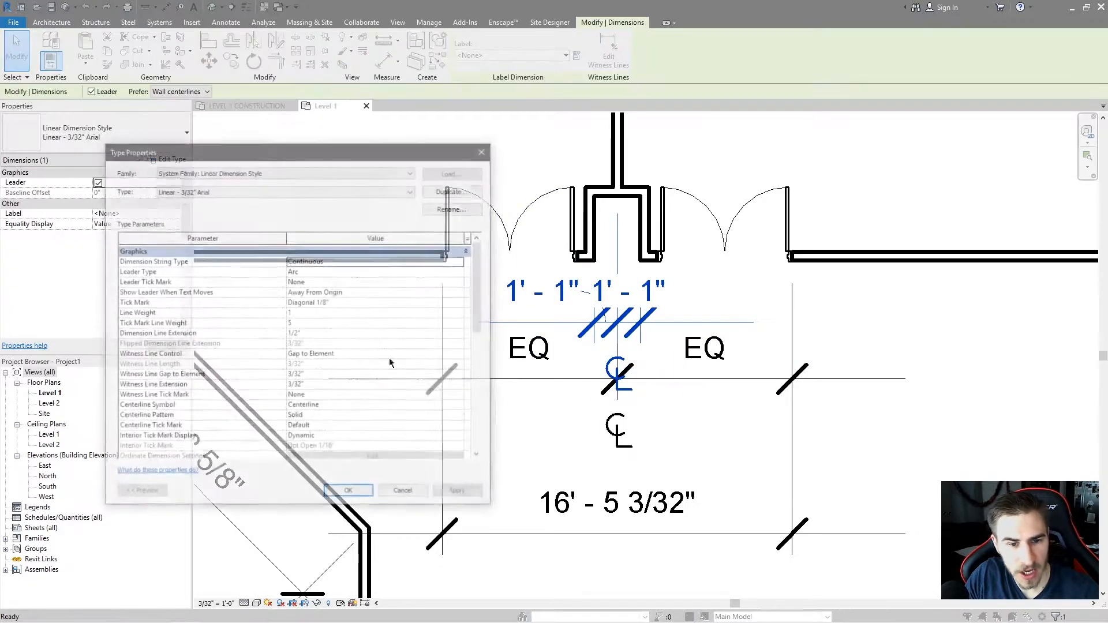
pyautogui.click(327, 335)
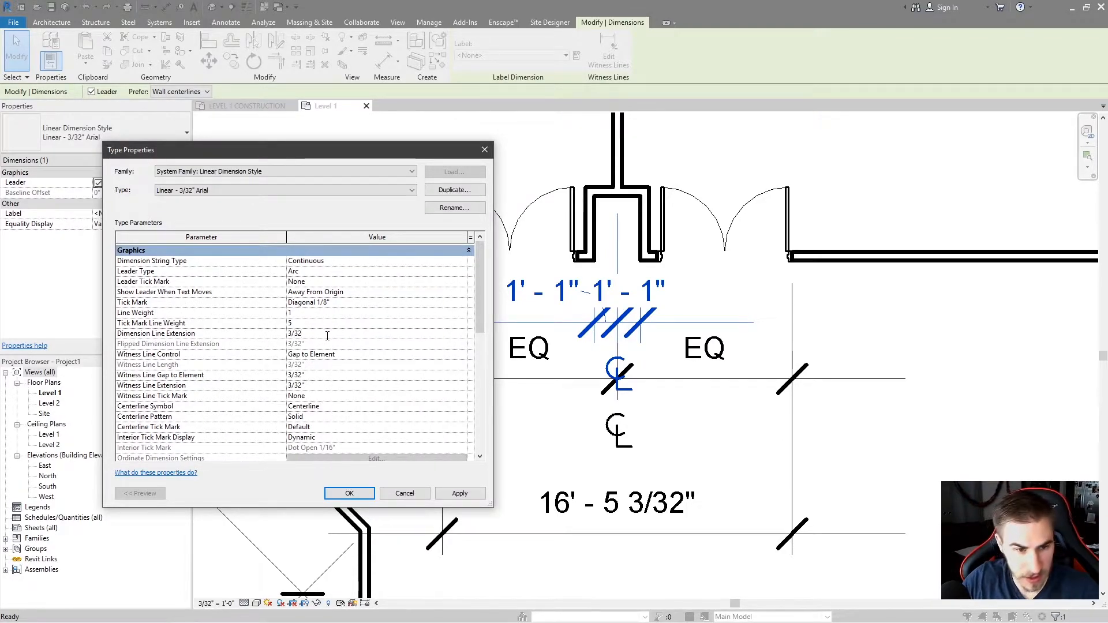
pyautogui.click(349, 494)
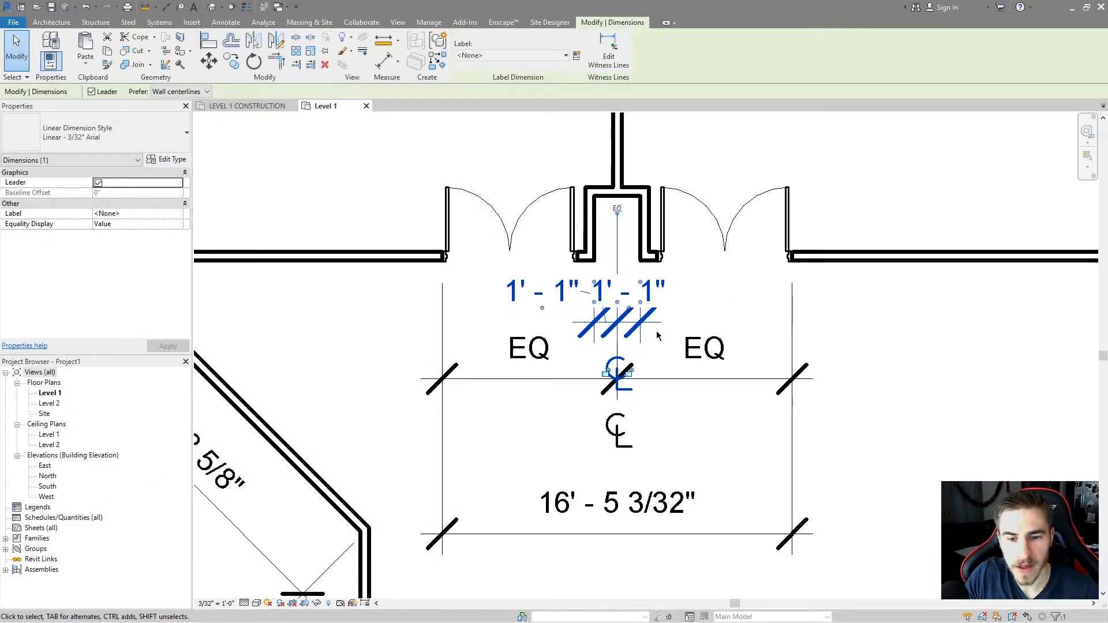
pyautogui.press('d')
pyautogui.press('i')
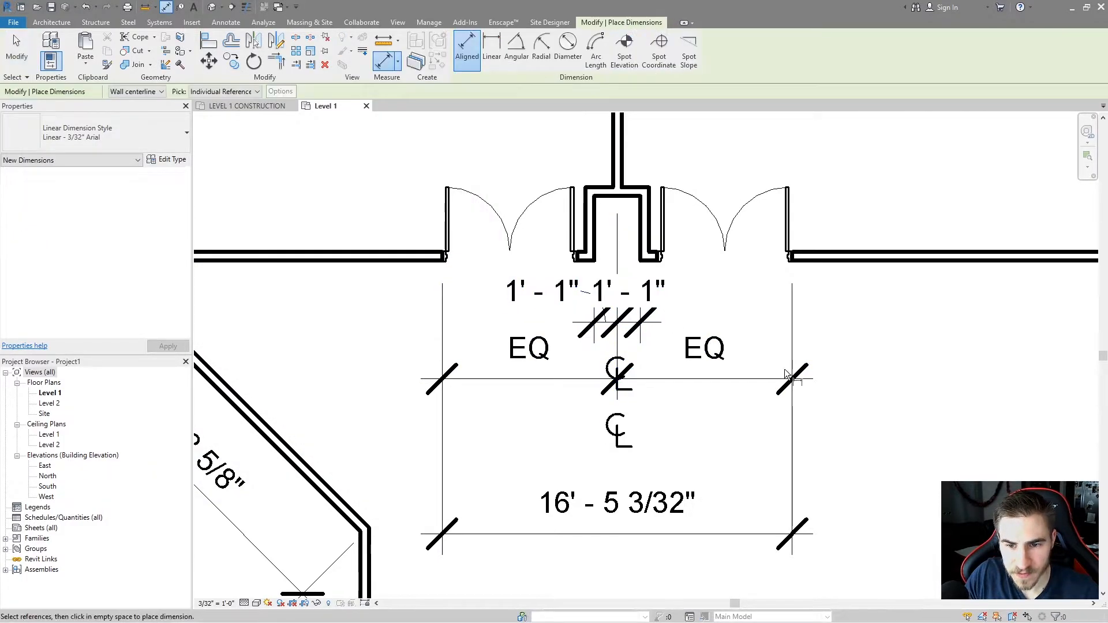
pyautogui.click(384, 41)
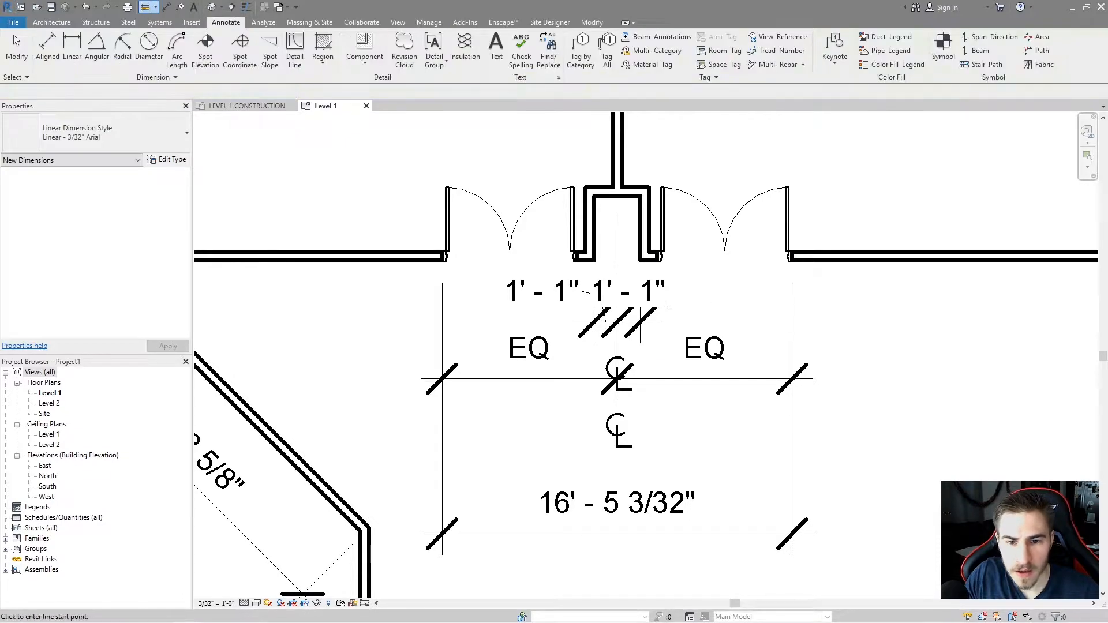
pyautogui.click(662, 323)
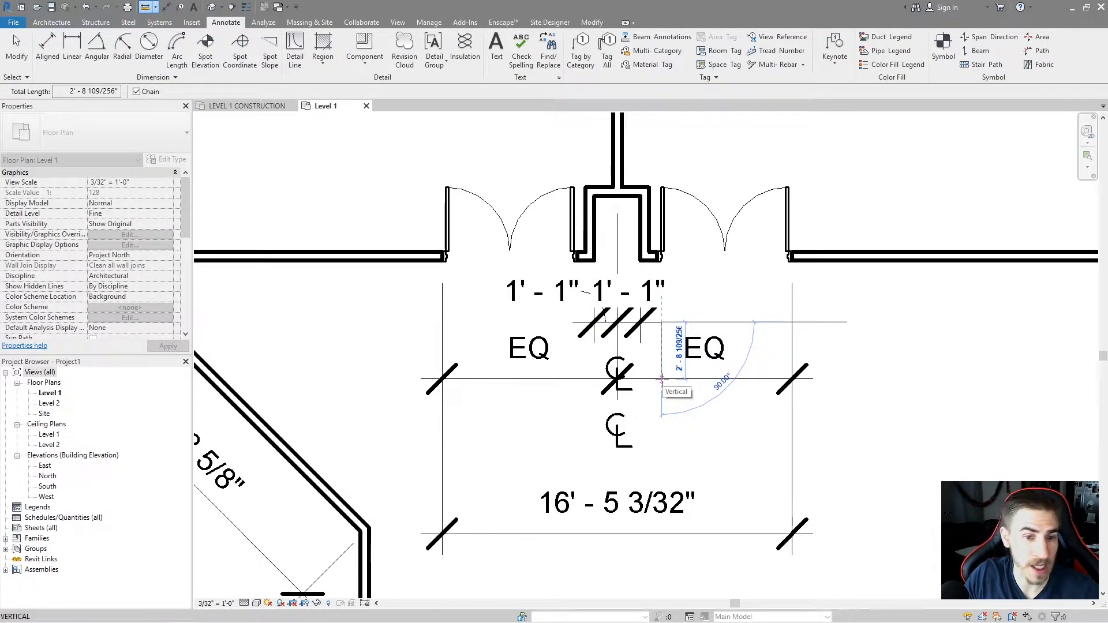
pyautogui.press('Escape')
pyautogui.press('Escape')
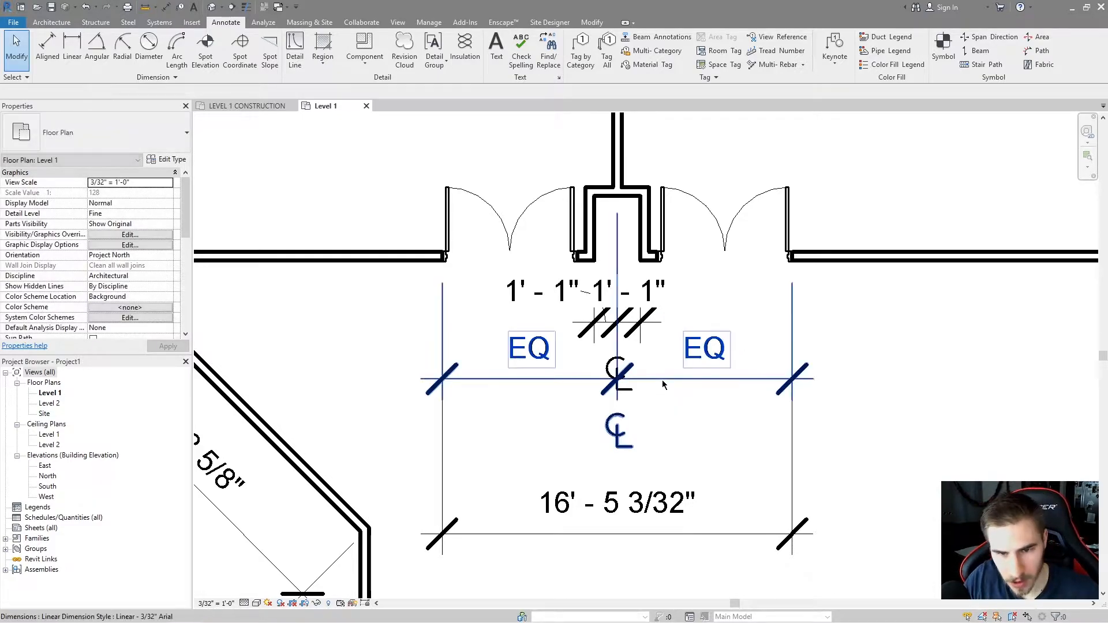
# Move the overall 16' - 5 3/32" dimension string up closer to the EQ string.
pyautogui.scroll(-2, 687, 333)
pyautogui.scroll(2, 688, 334)
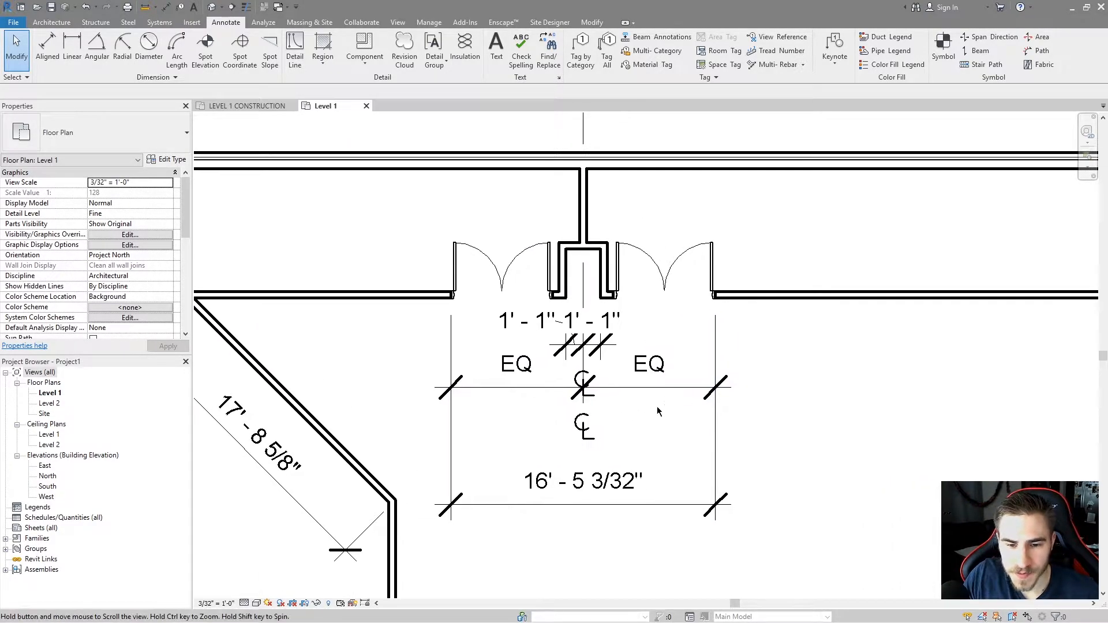
pyautogui.moveTo(664, 497); pyautogui.dragTo(702, 411)
pyautogui.click(616, 456)
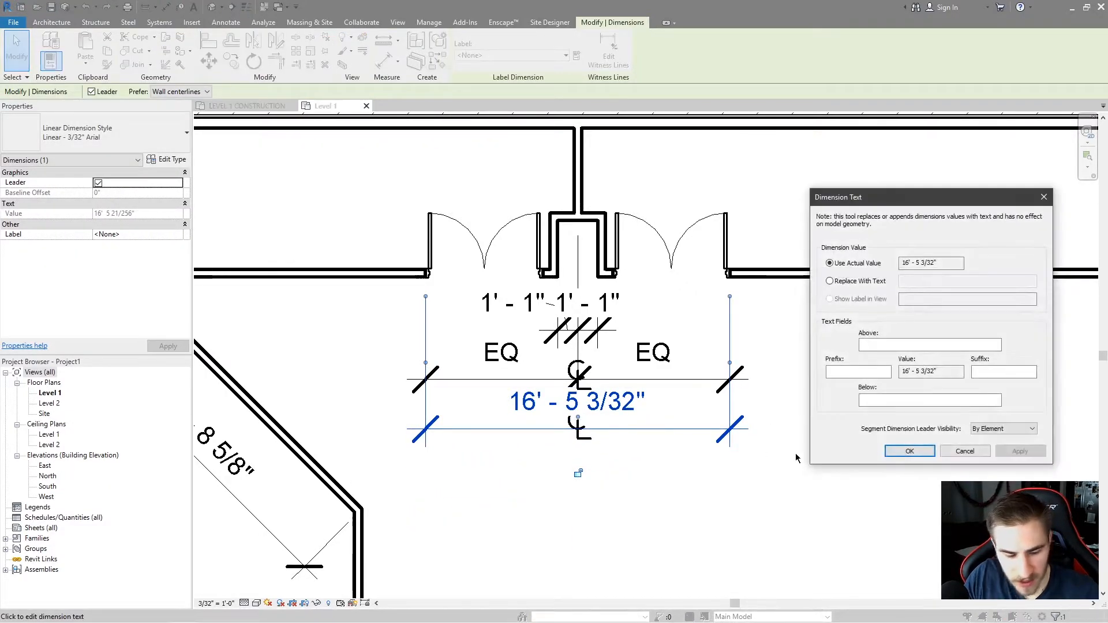
pyautogui.press('Escape')
pyautogui.press('Escape')
pyautogui.moveTo(730, 428)
pyautogui.mouseDown()
pyautogui.moveTo(729, 482)
pyautogui.moveTo(726, 432)
pyautogui.mouseUp()
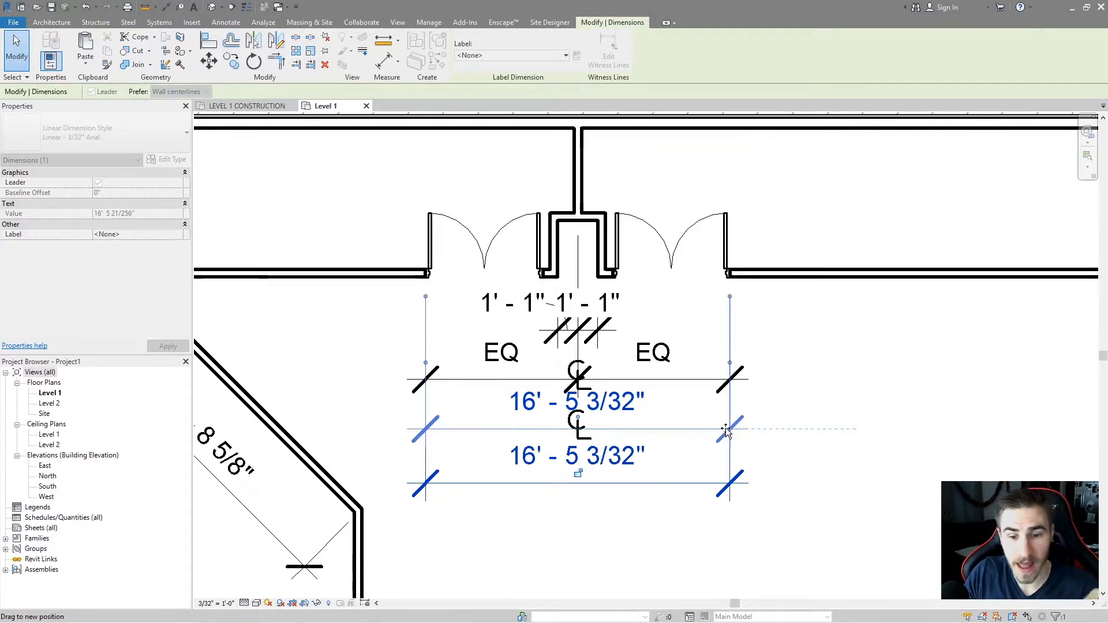
pyautogui.press('Escape')
pyautogui.press('Escape')
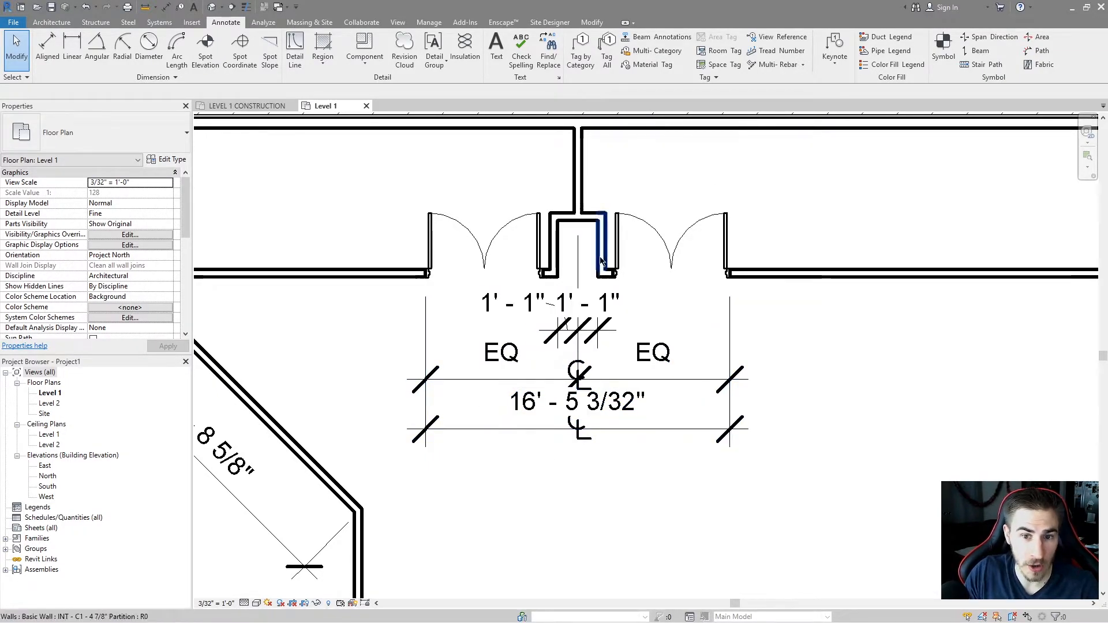
# Select the top dimension string, open its type properties, and apply a Width Factor of 0.500000.
pyautogui.scroll(-2, 618, 415)
pyautogui.moveTo(554, 313); pyautogui.dragTo(615, 339, button='middle')
pyautogui.scroll(-1, 588, 291)
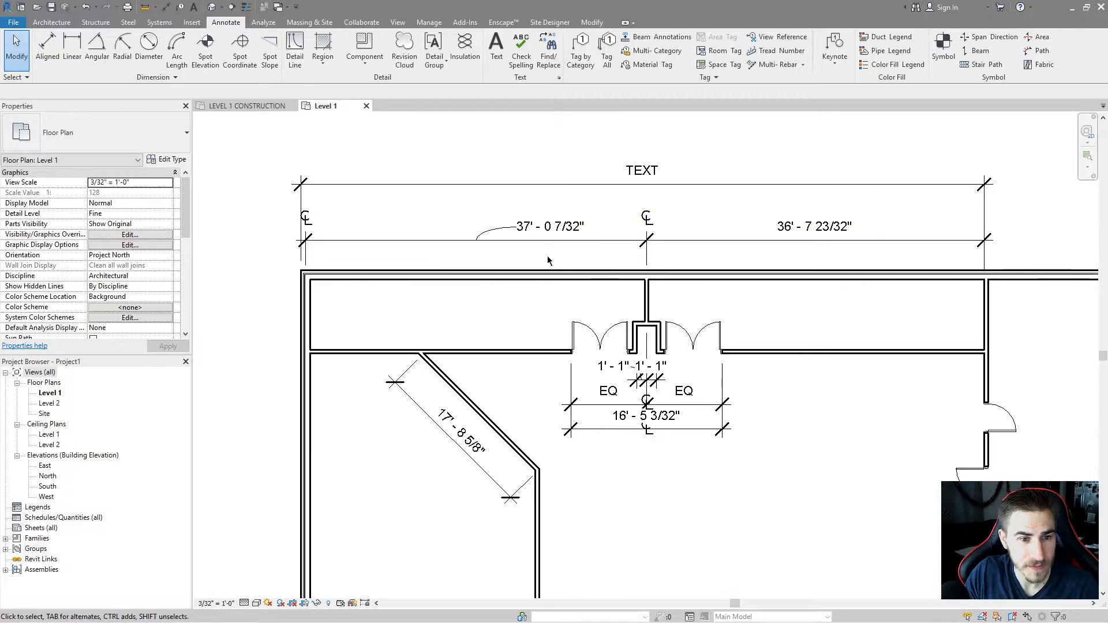
pyautogui.click(655, 237)
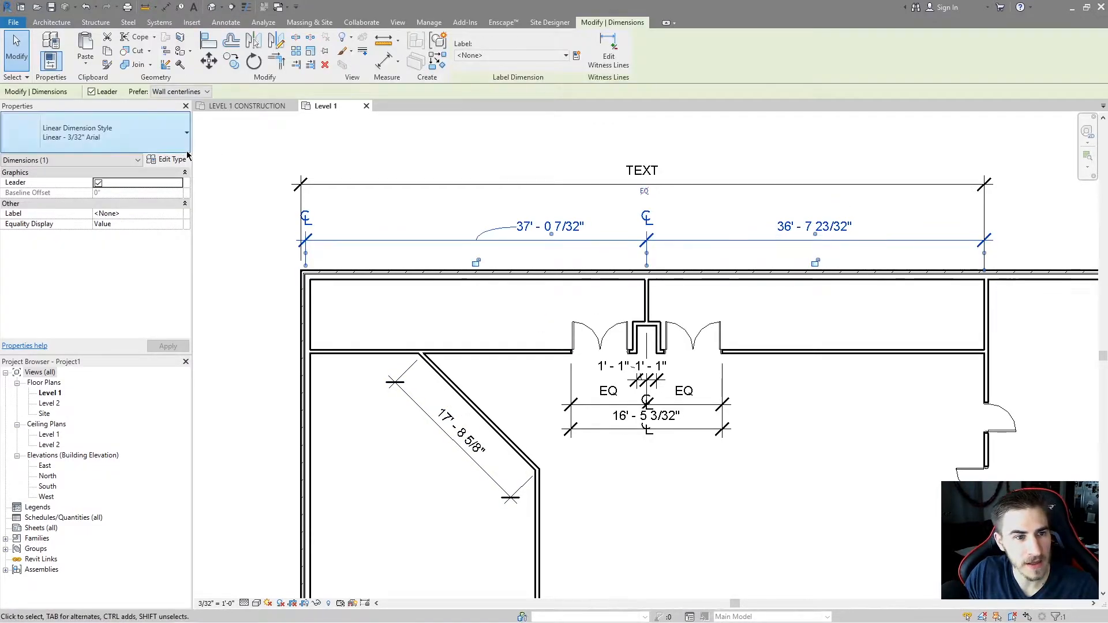
pyautogui.click(168, 160)
pyautogui.scroll(-6, 292, 405)
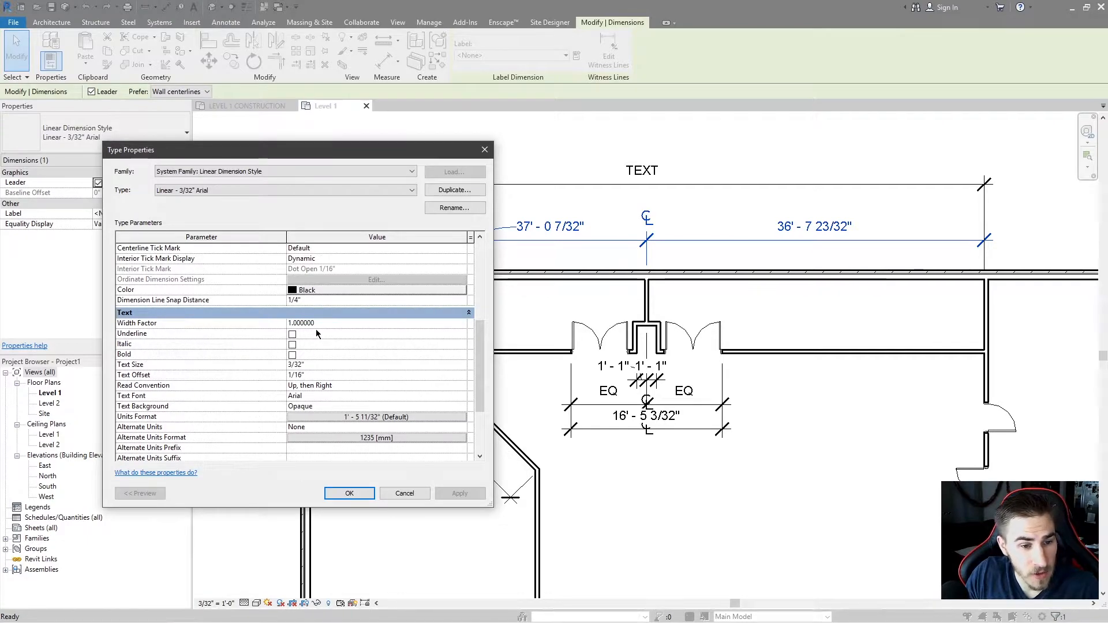
pyautogui.click(338, 324)
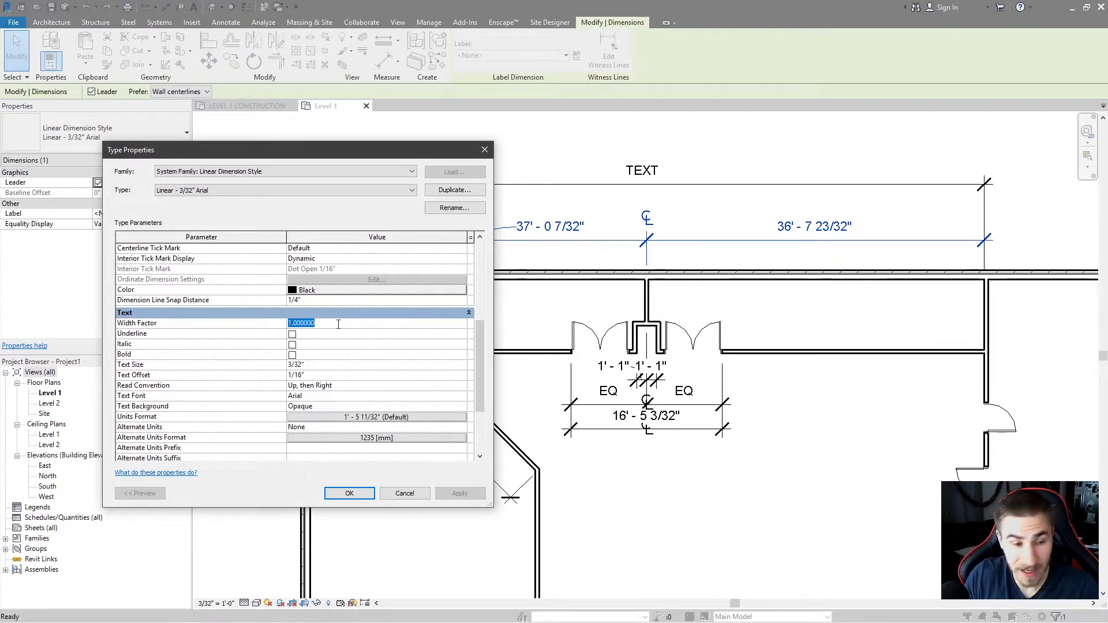
pyautogui.write('0.500000')
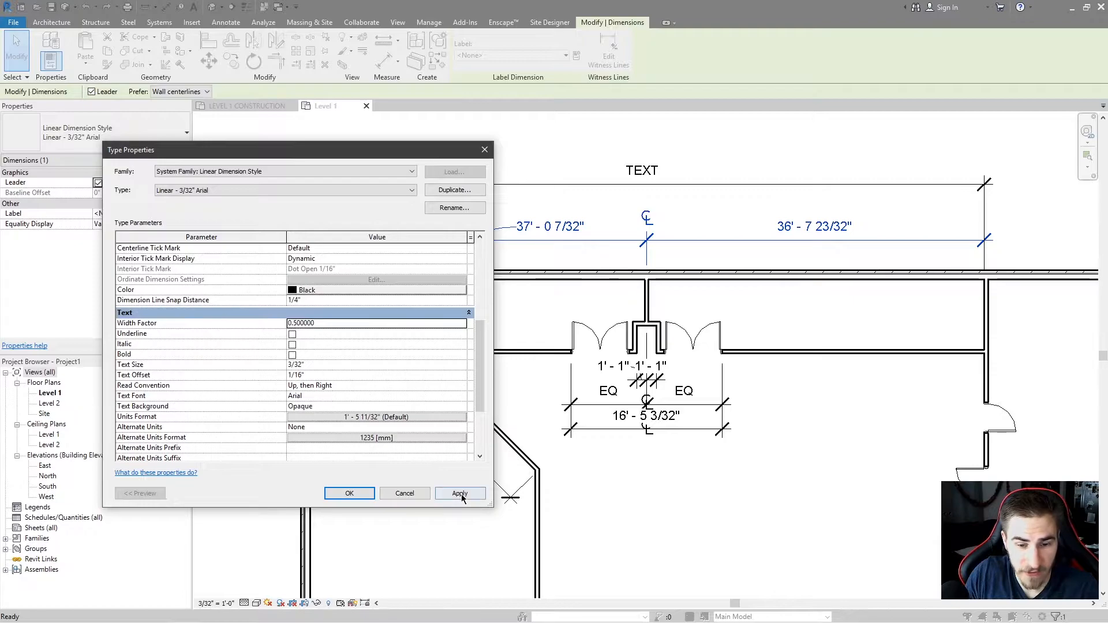
pyautogui.click(460, 495)
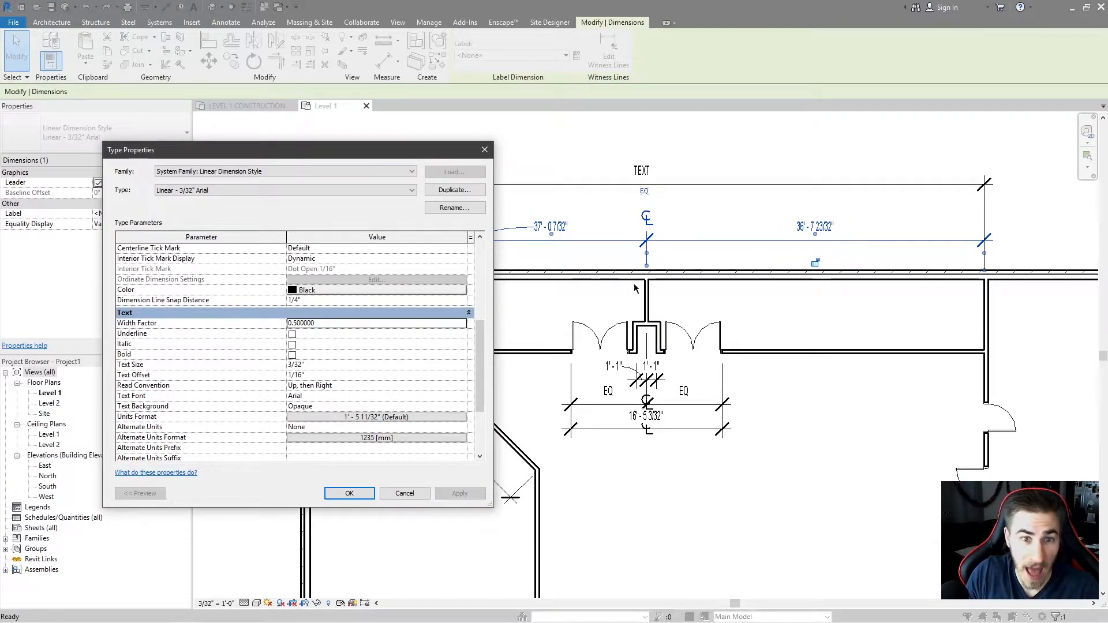
# Set the Width Factor back to 1 and apply it.
pyautogui.click(392, 323)
pyautogui.write('1')
pyautogui.click(460, 494)
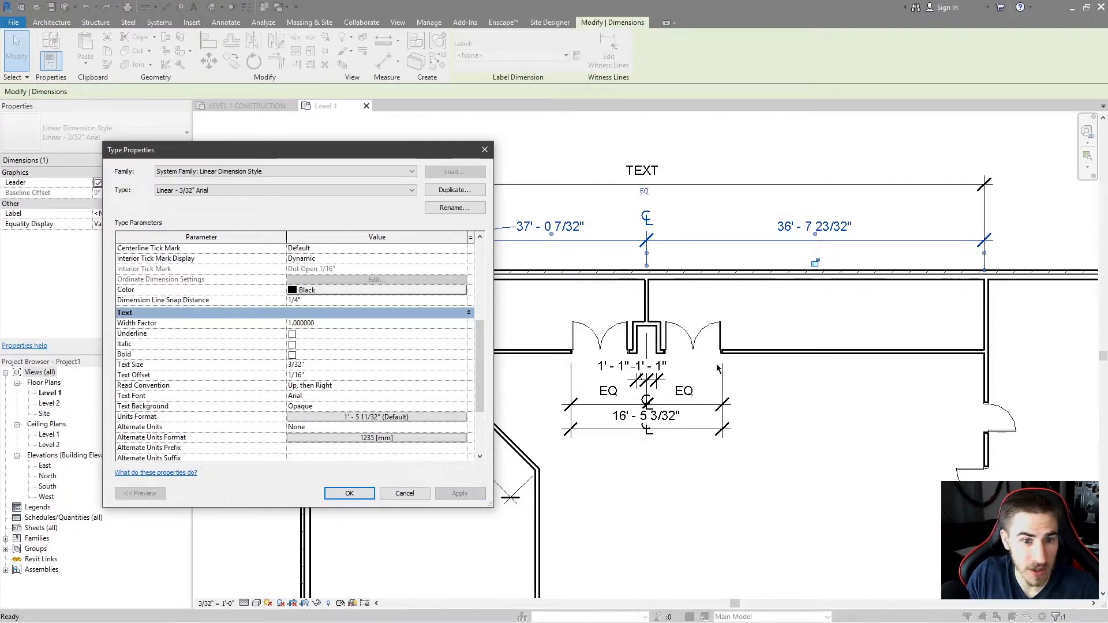
# Turn on Underline, Italic and Bold for the dimension text and apply.
pyautogui.click(292, 335)
pyautogui.click(292, 345)
pyautogui.click(292, 355)
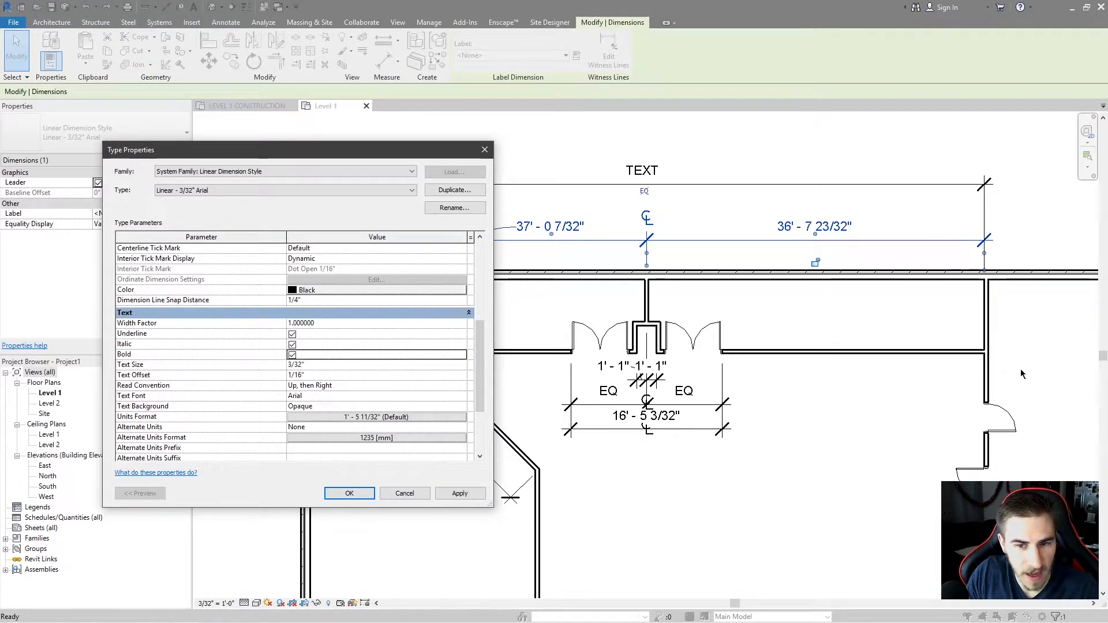
pyautogui.click(460, 494)
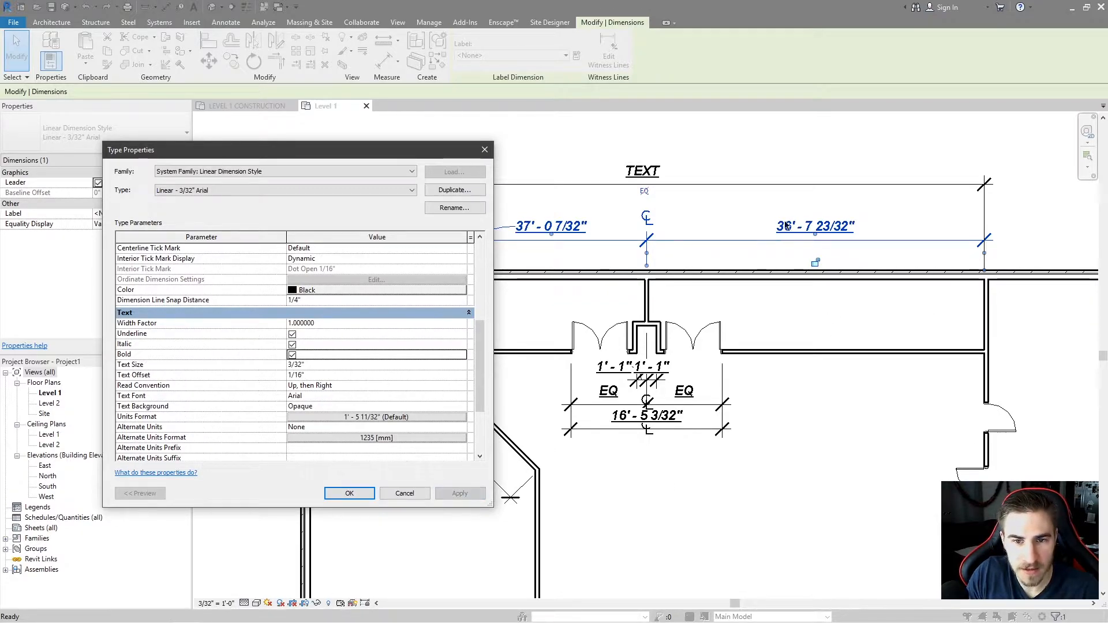
# Turn off Underline, Bold and Italic again and apply.
pyautogui.click(292, 335)
pyautogui.click(292, 355)
pyautogui.click(292, 345)
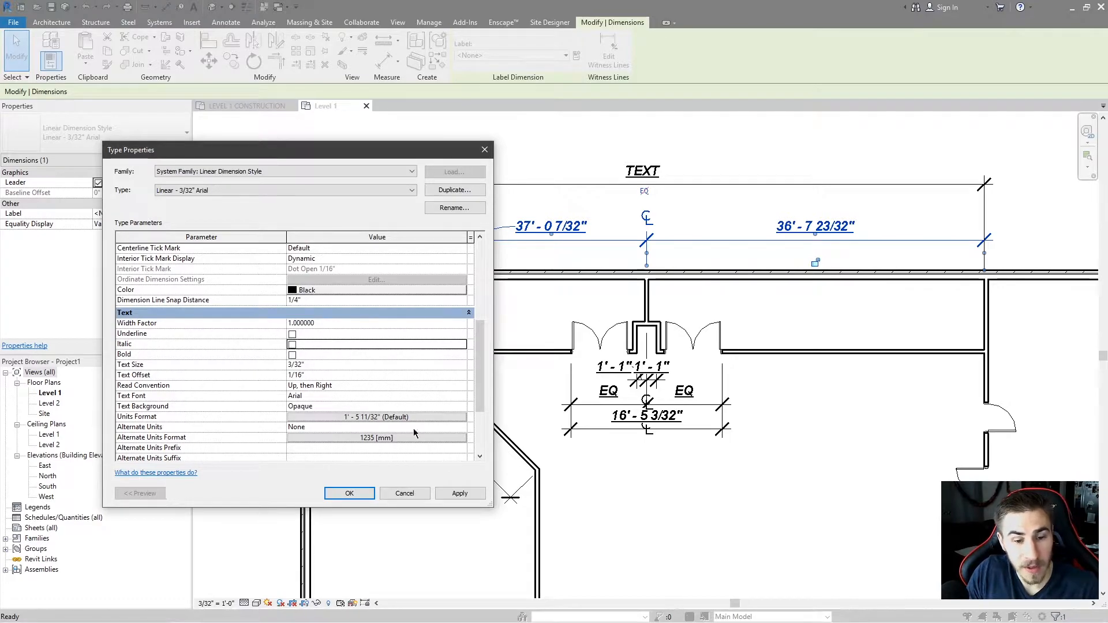
pyautogui.click(457, 494)
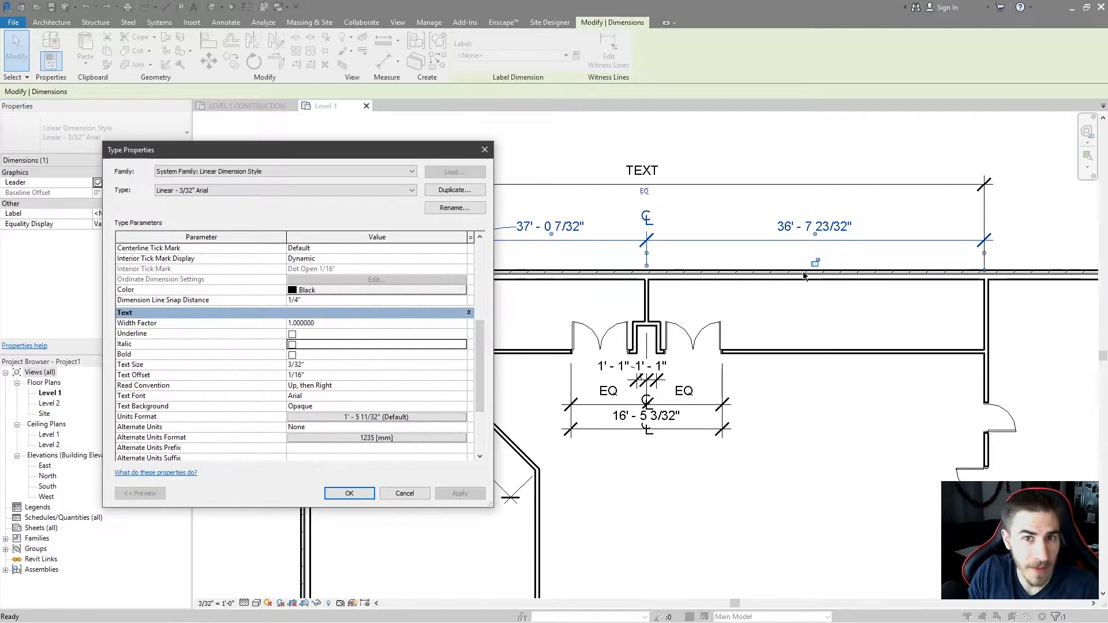
# Set the dimension Text Size to 1/4" and apply.
pyautogui.click(357, 365)
pyautogui.write('1/4')
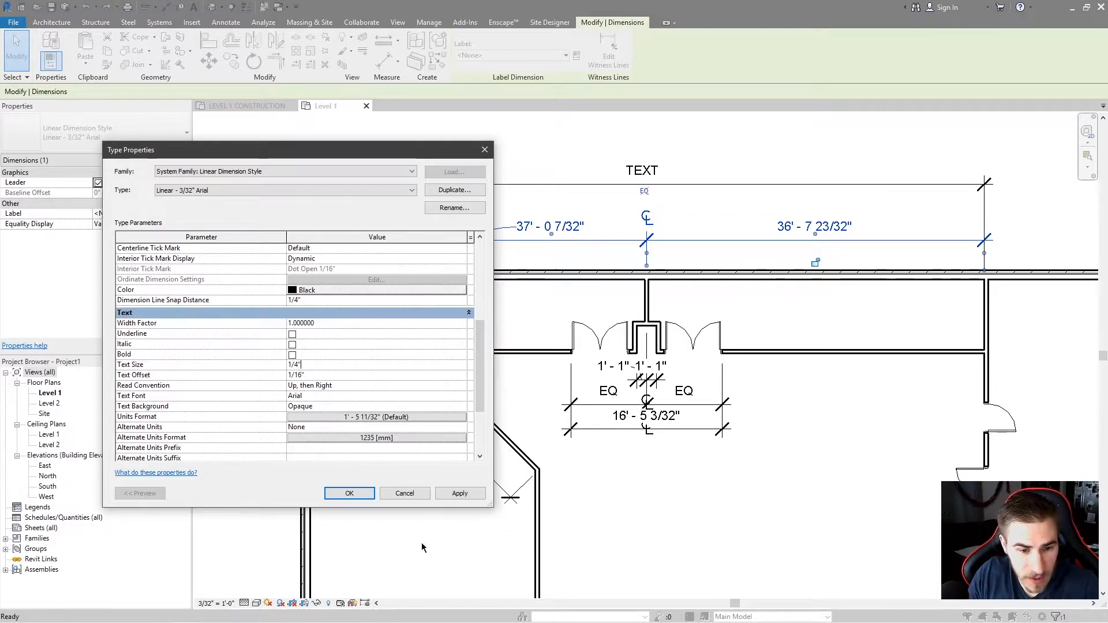
pyautogui.click(443, 494)
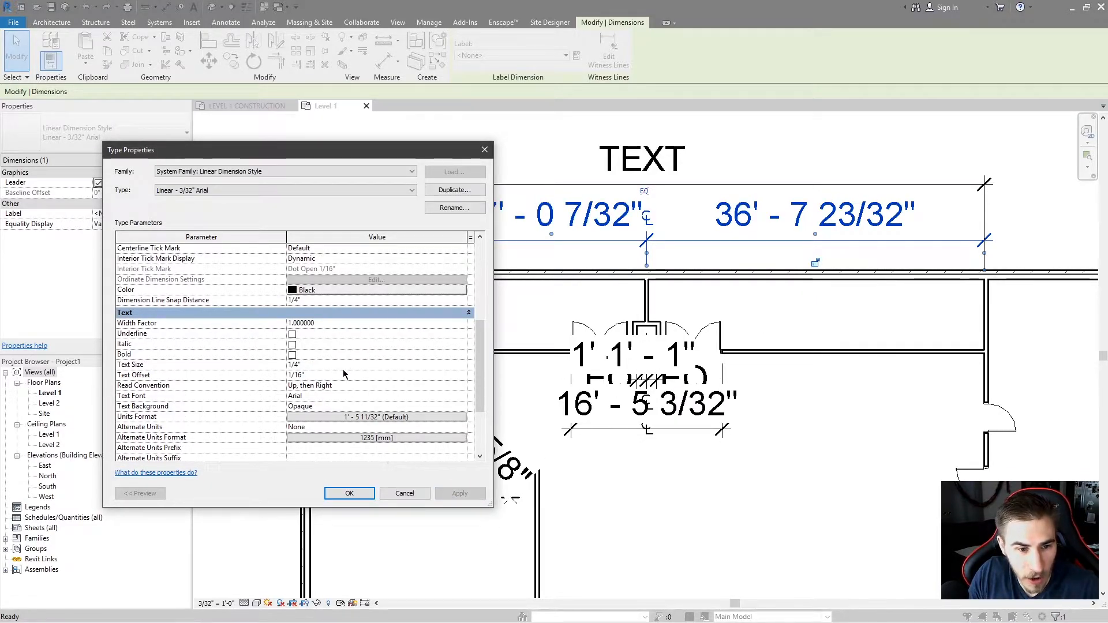
# Set the Text Size back to 3/32" and apply.
pyautogui.write('3/362')
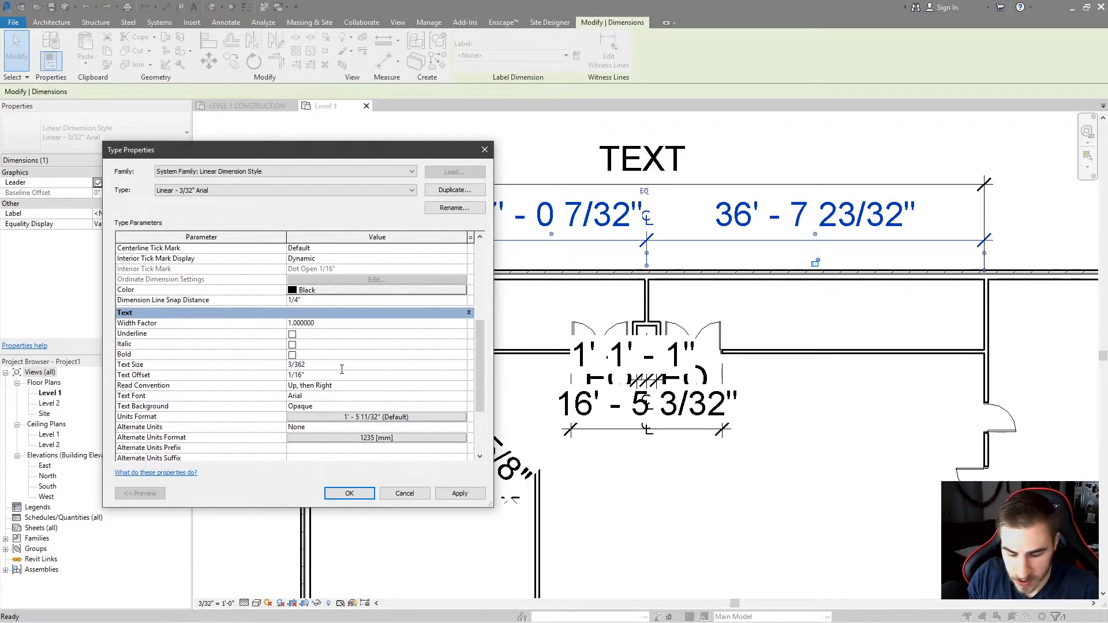
pyautogui.press('Return')
pyautogui.click(460, 493)
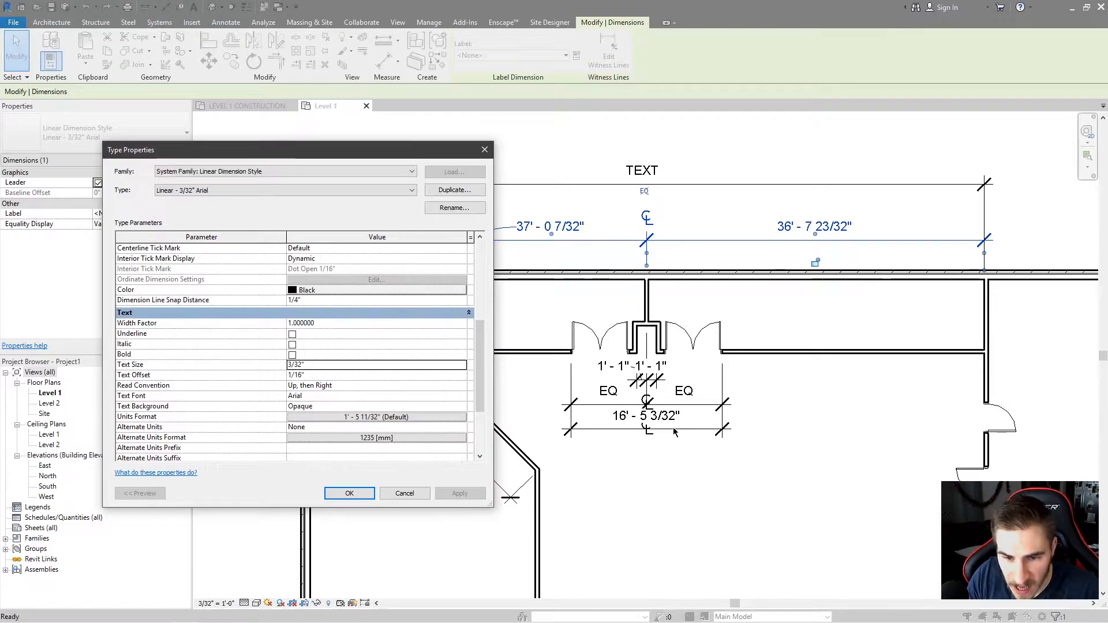
# Set the Text Offset to 1/4" and apply.
pyautogui.click(336, 375)
pyautogui.write('1/4')
pyautogui.press('Return')
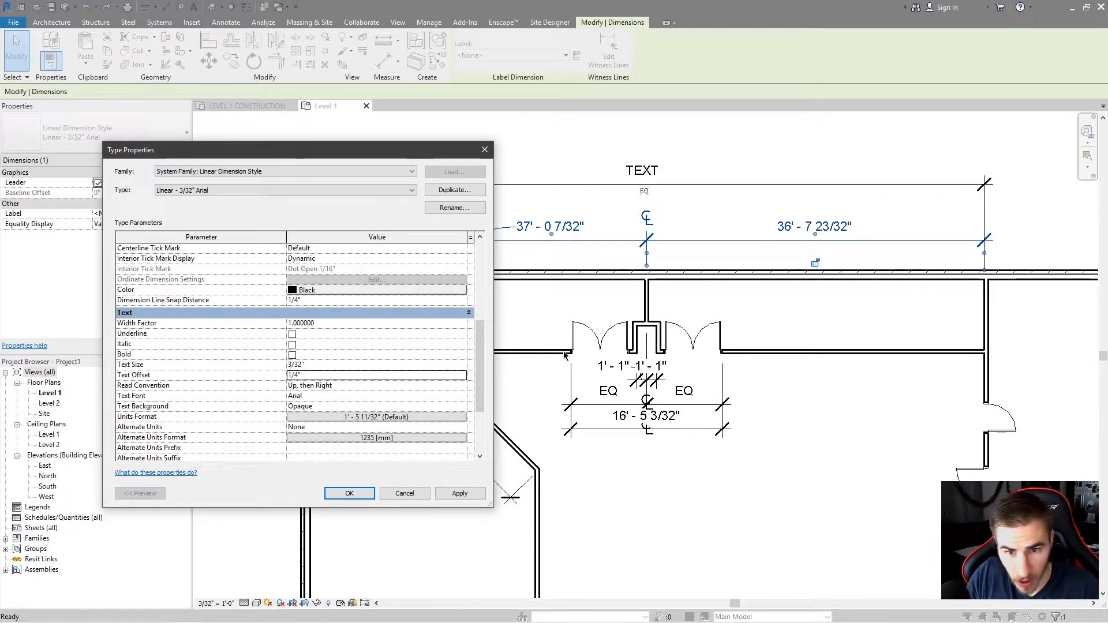
pyautogui.click(455, 494)
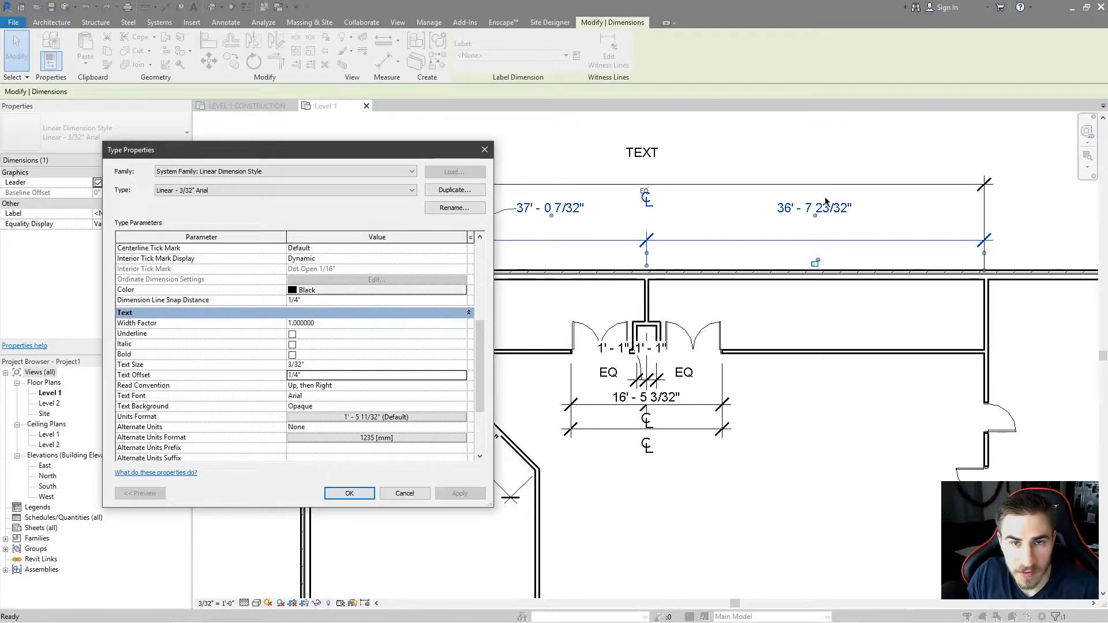
# Set the Text Offset back to 1/16", apply, and confirm the type properties.
pyautogui.click(325, 373)
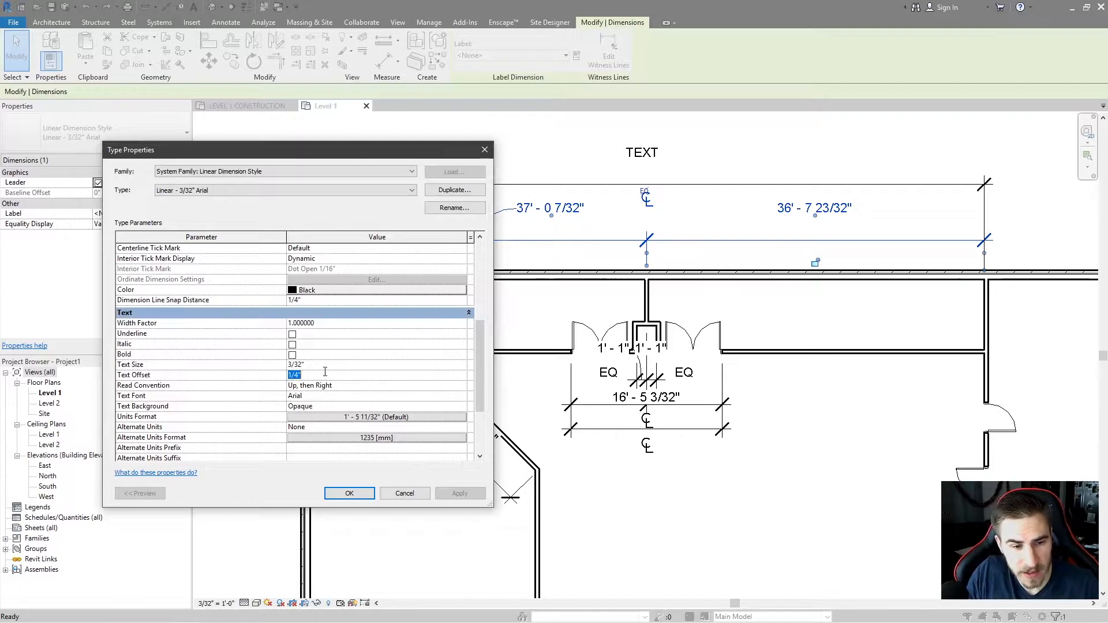
pyautogui.write('1/116')
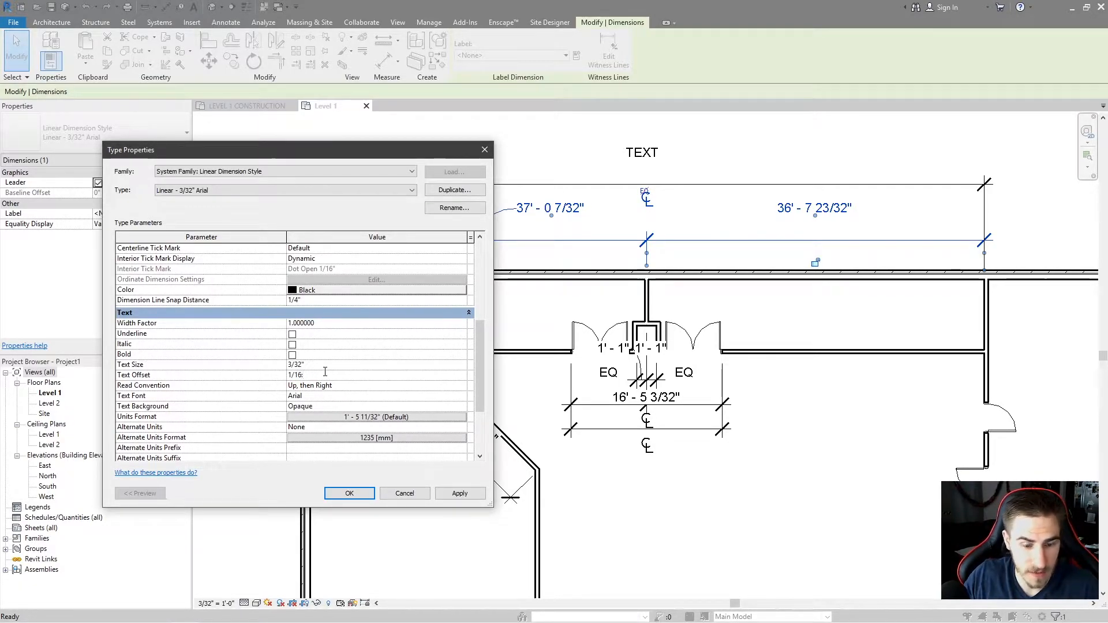
pyautogui.click(462, 494)
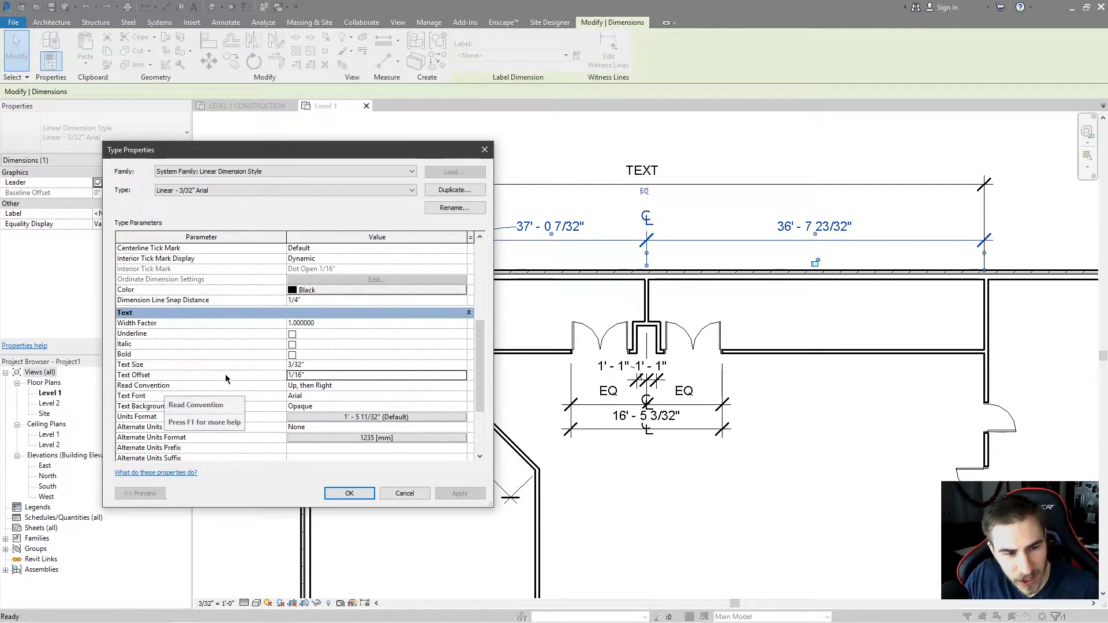
pyautogui.moveTo(324, 154)
pyautogui.mouseDown()
pyautogui.moveTo(862, 135)
pyautogui.moveTo(846, 140)
pyautogui.mouseUp()
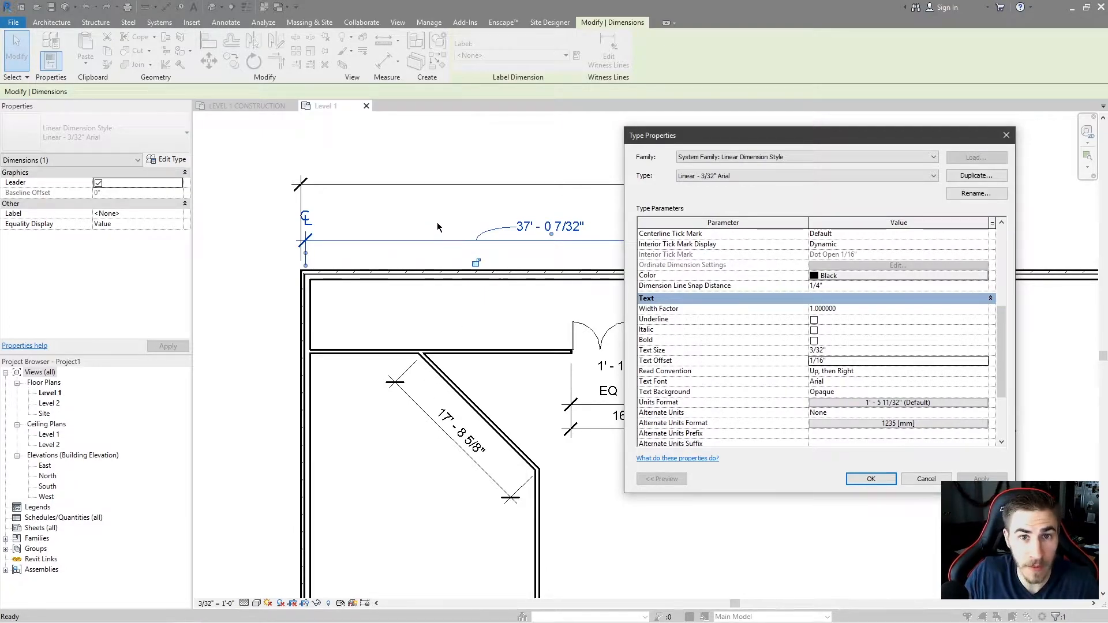
pyautogui.click(872, 479)
# Reopen the dimension type properties and apply a Read Convention of Left, then Up.
pyautogui.scroll(3, 497, 415)
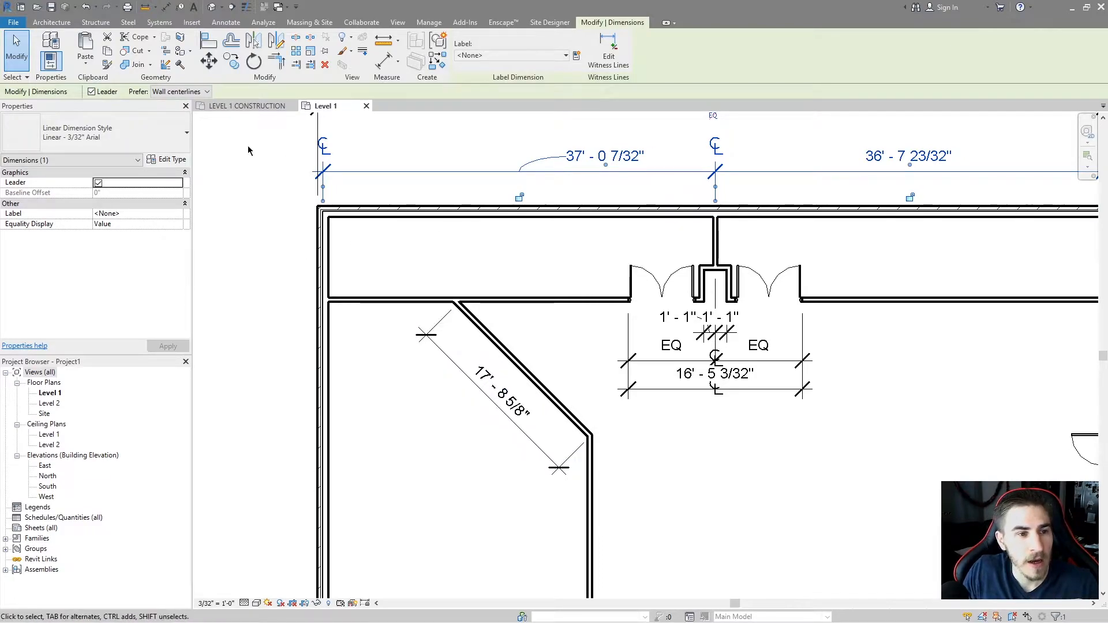
pyautogui.click(169, 160)
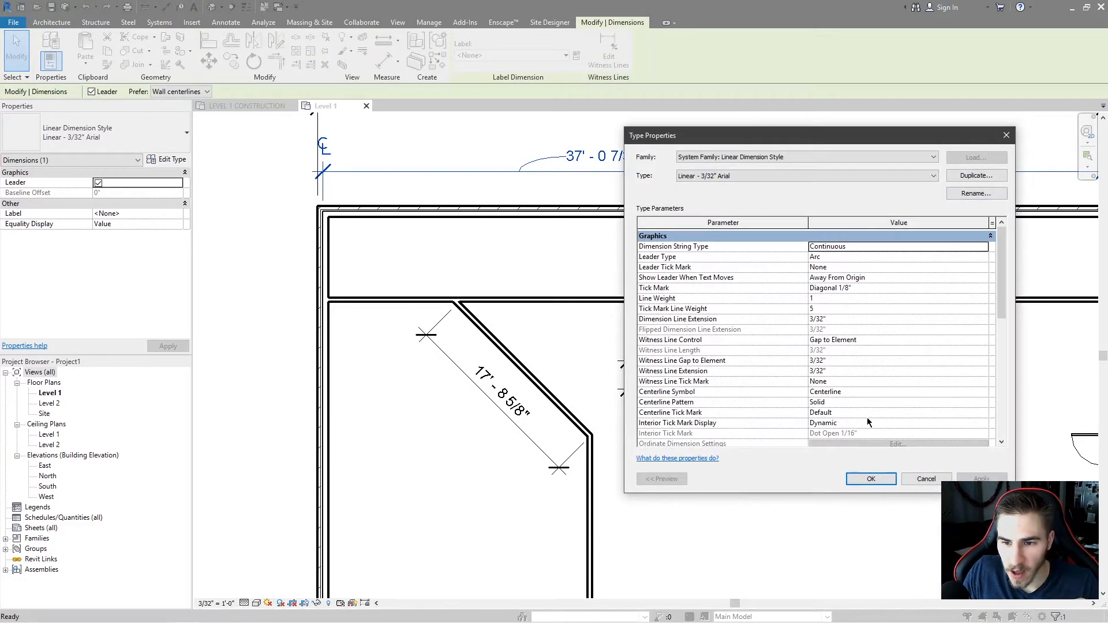
pyautogui.scroll(-7, 868, 419)
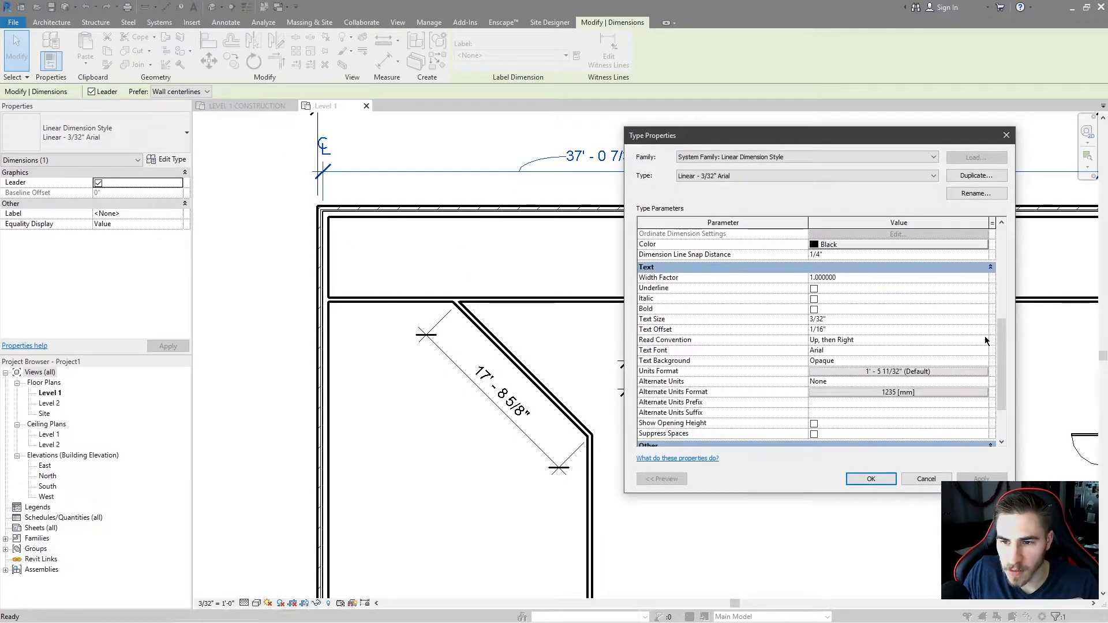
pyautogui.click(987, 341)
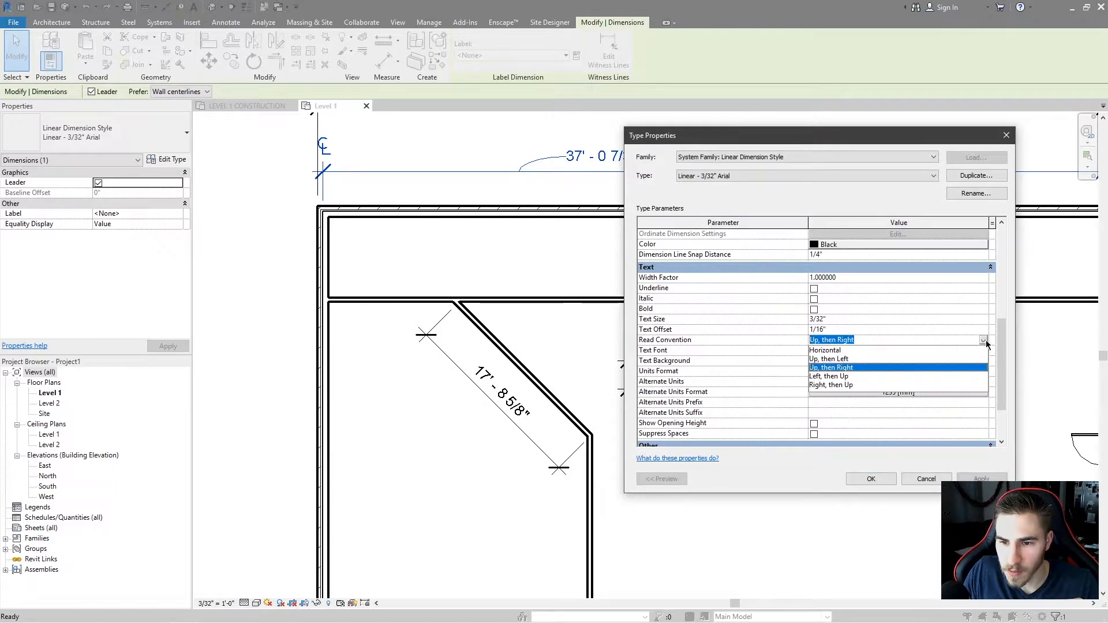
pyautogui.click(846, 377)
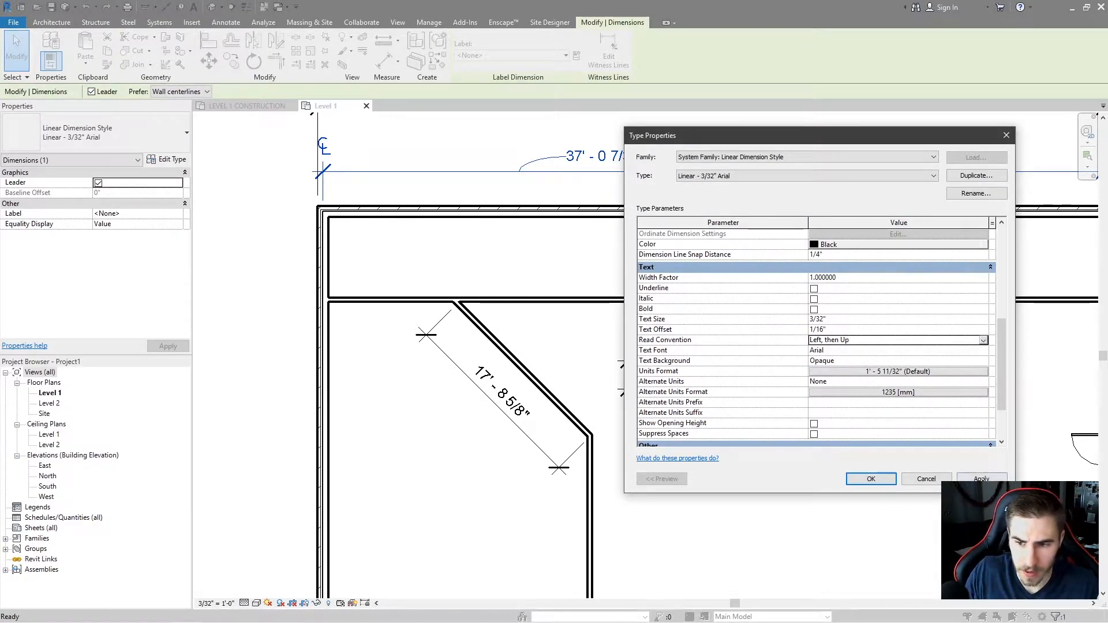
pyautogui.click(982, 478)
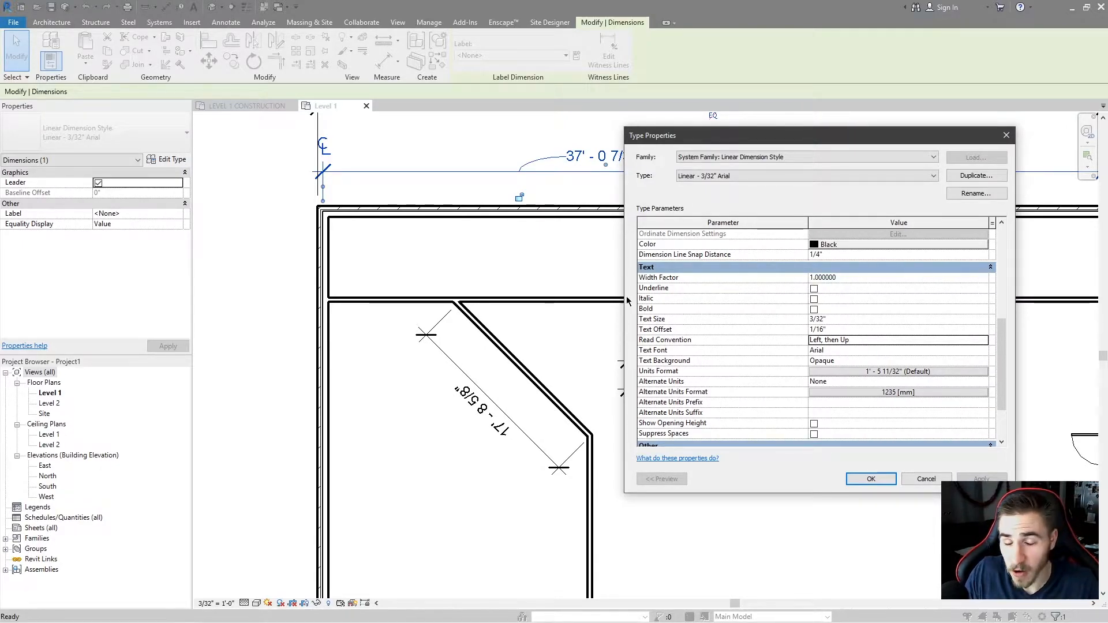
# Confirm the dimension type and drag the diagonal wall's upper end rightward to make the wall steeper.
pyautogui.click(871, 479)
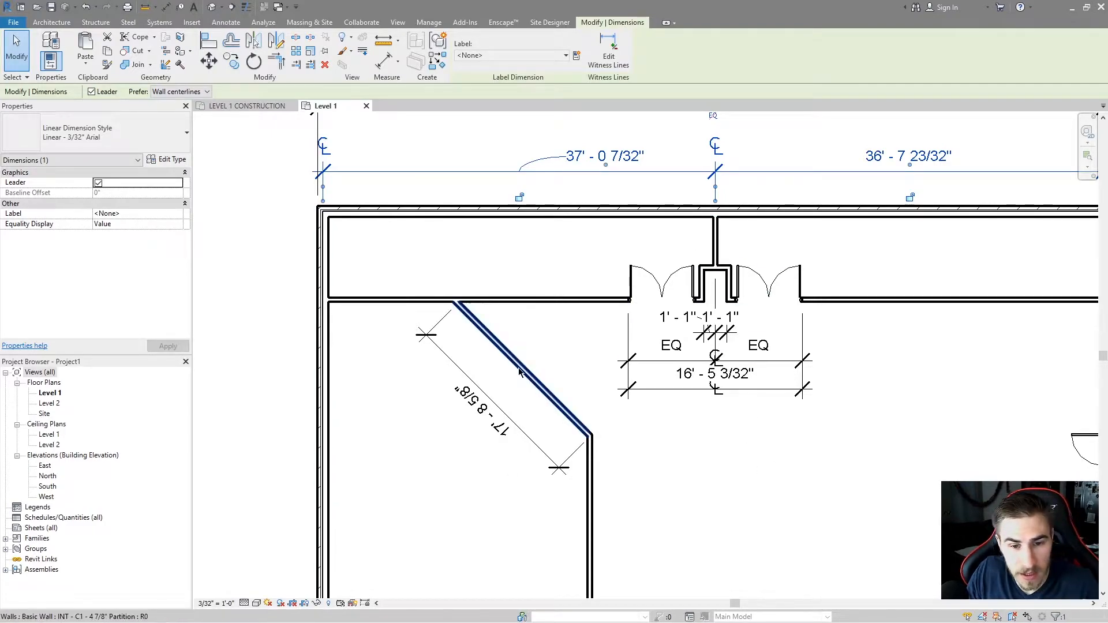
pyautogui.click(481, 340)
pyautogui.moveTo(455, 301); pyautogui.dragTo(640, 337)
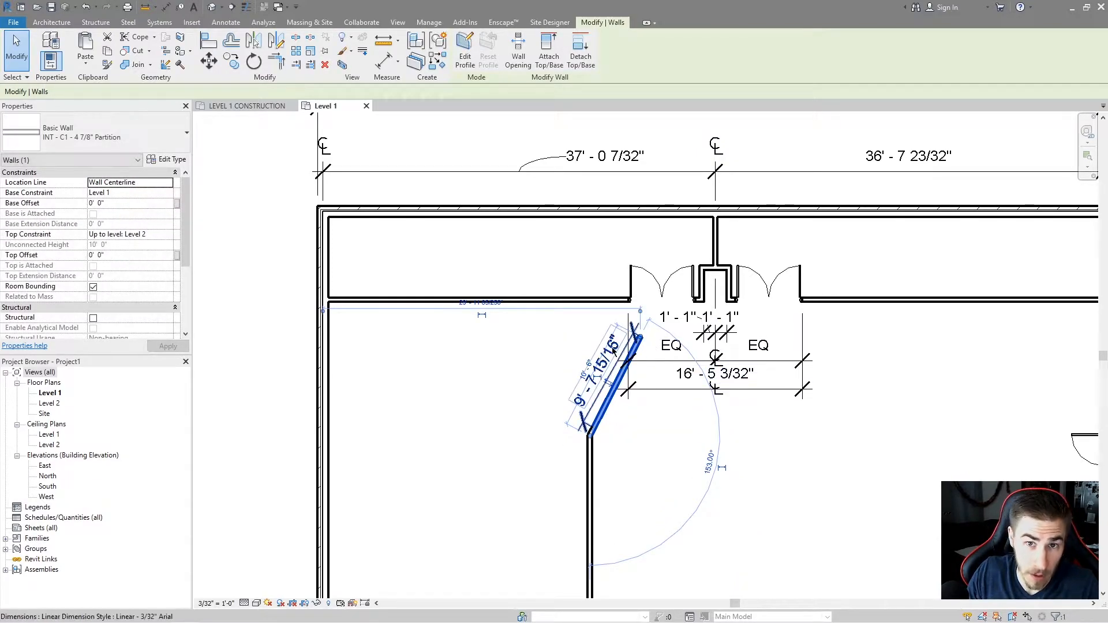
pyautogui.click(168, 160)
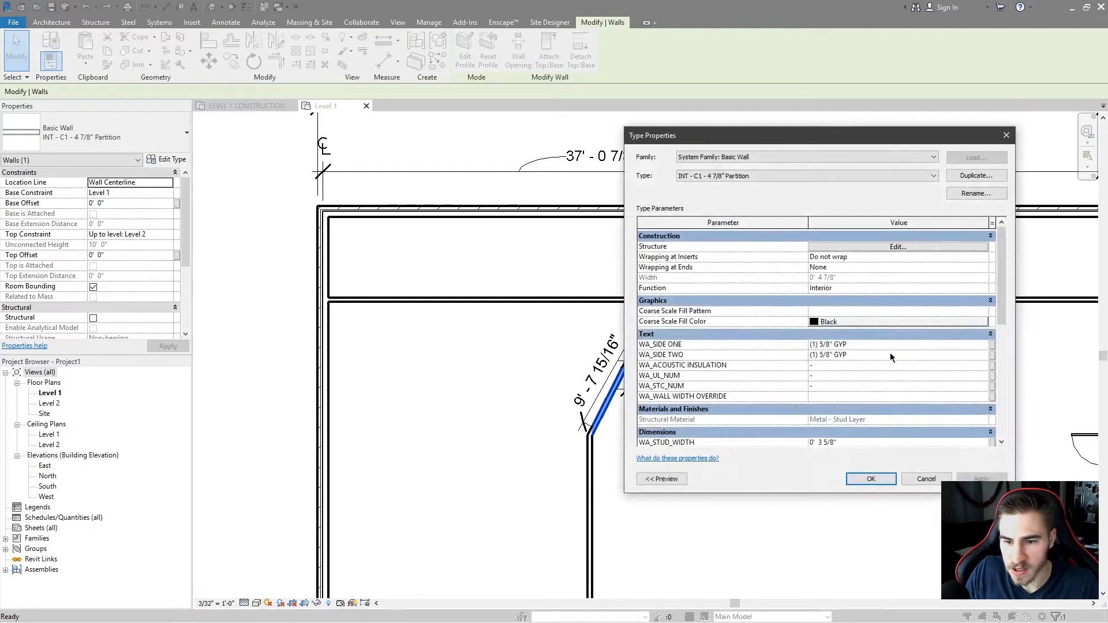
pyautogui.scroll(-5, 892, 355)
pyautogui.scroll(3, 894, 347)
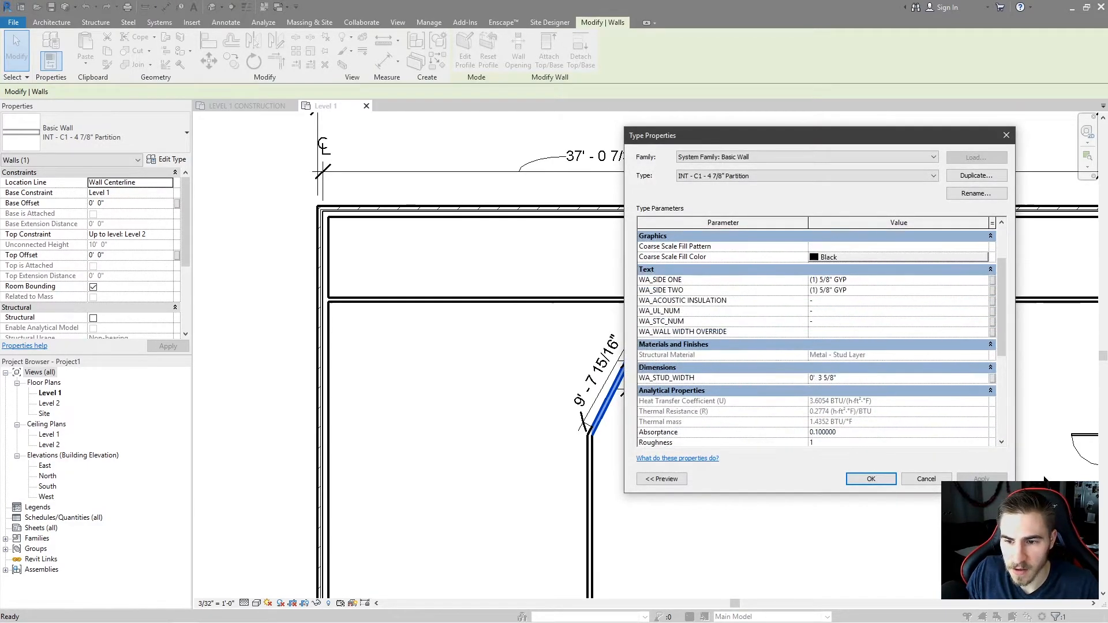
pyautogui.click(926, 479)
# Select the diagonal wall's dimension and set its type's Read Convention to Up, then Right, confirming the type properties.
pyautogui.click(601, 370)
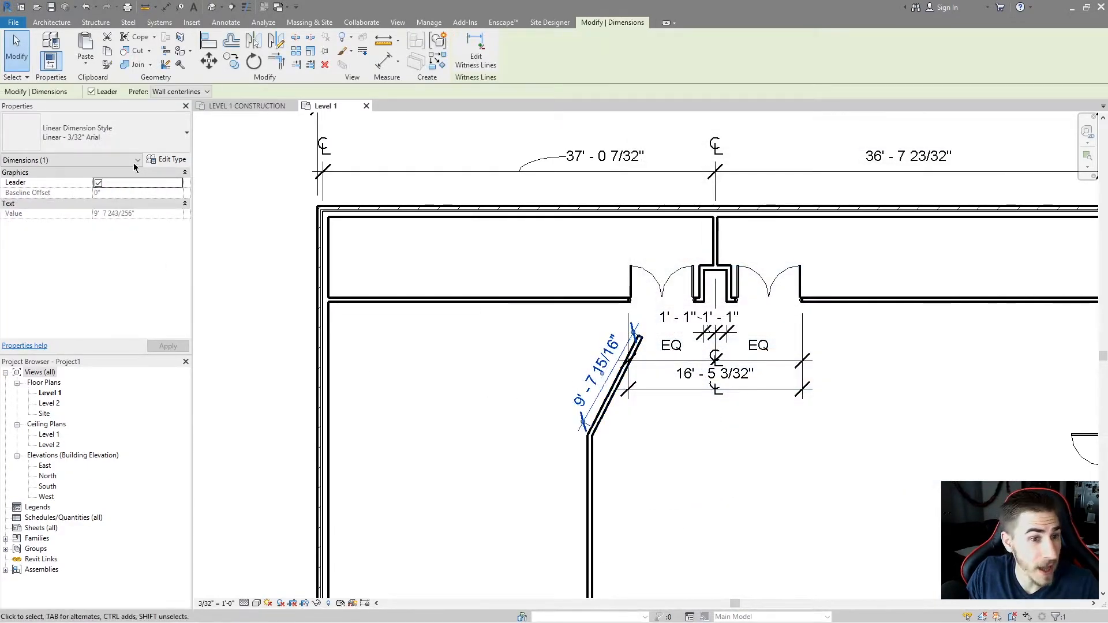
pyautogui.click(165, 160)
pyautogui.scroll(-3, 924, 369)
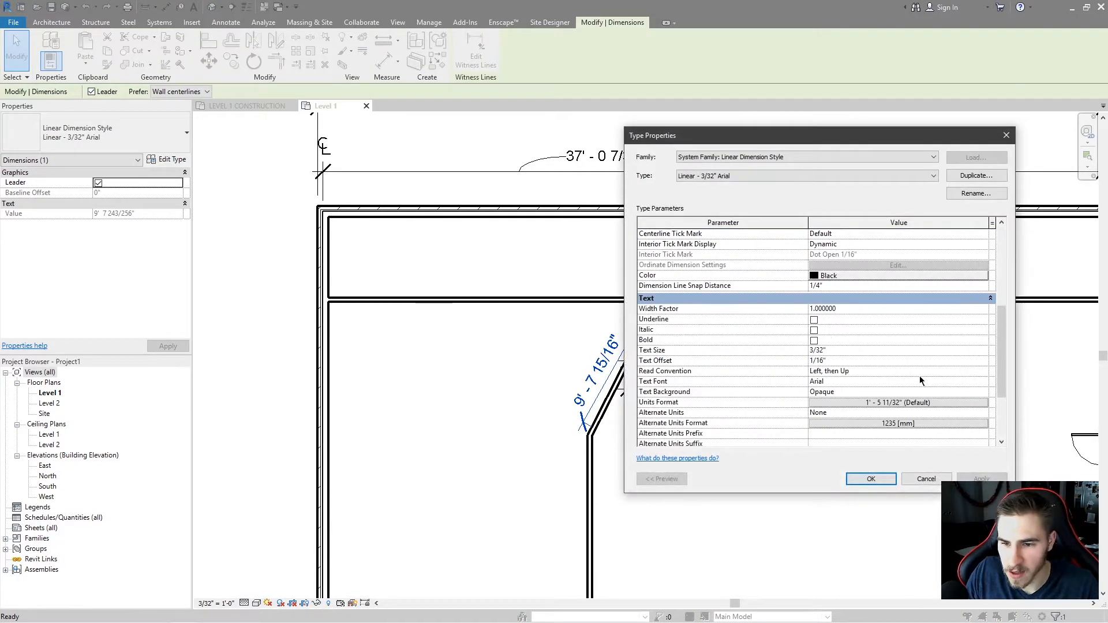
pyautogui.click(941, 371)
pyautogui.click(983, 371)
pyautogui.click(975, 382)
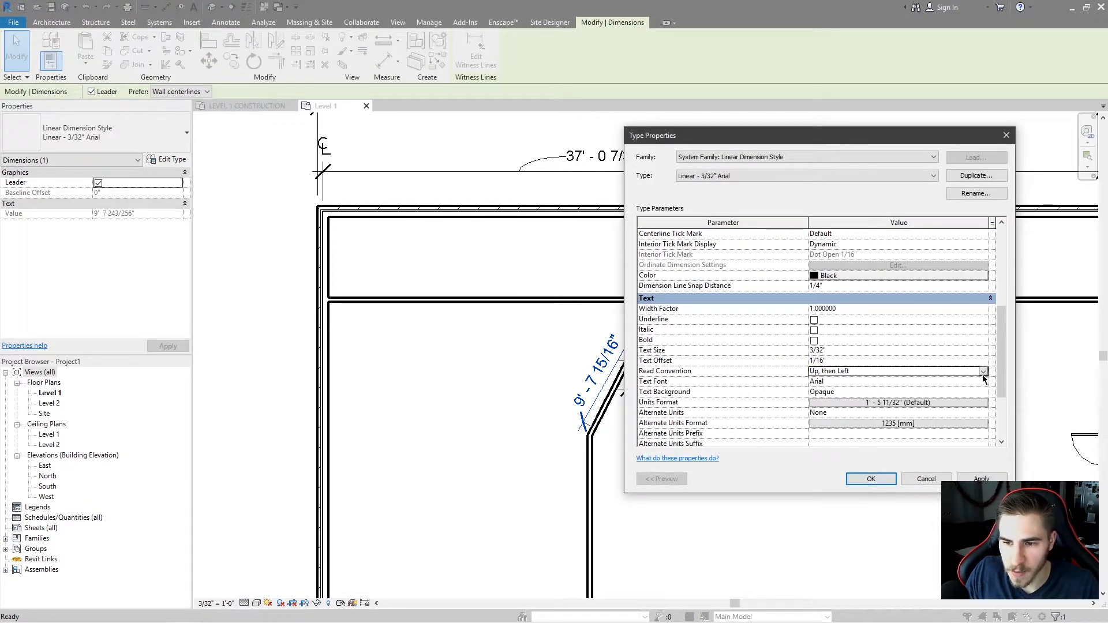
pyautogui.click(985, 372)
pyautogui.click(854, 397)
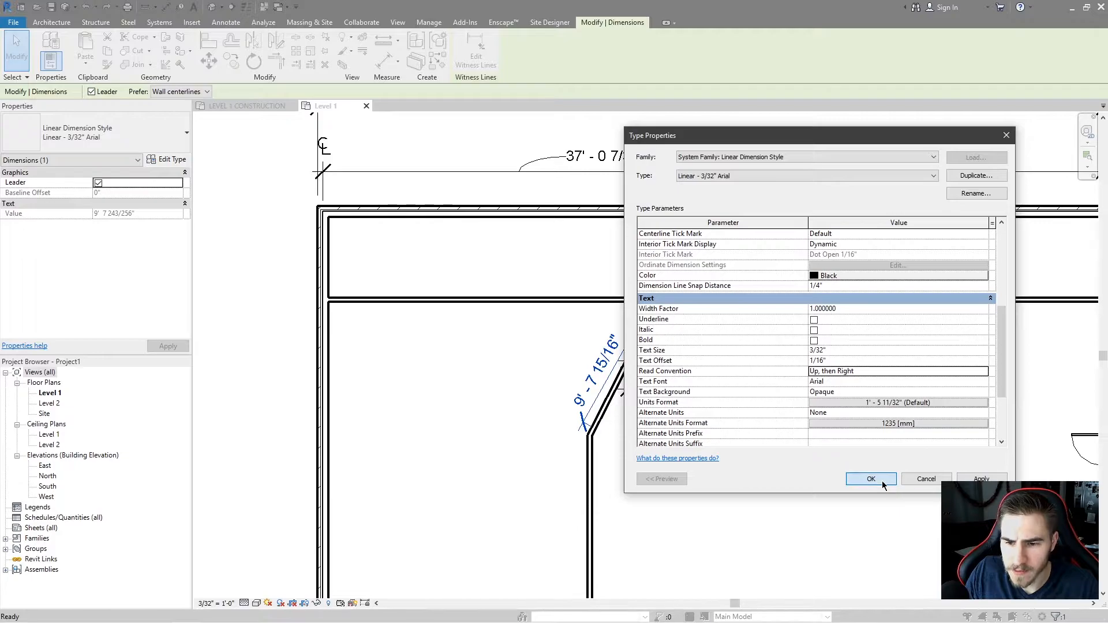
pyautogui.click(882, 481)
# Drag the diagonal wall's upper end leftward to flatten the wall's angle.
pyautogui.click(611, 397)
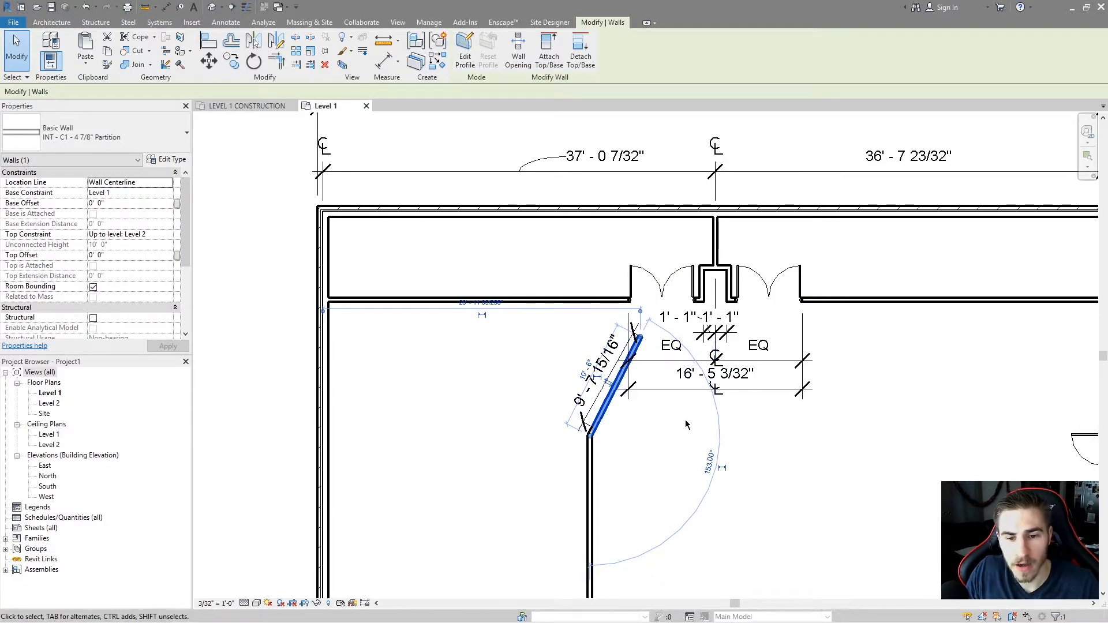
pyautogui.moveTo(641, 339); pyautogui.dragTo(474, 363)
pyautogui.moveTo(553, 384); pyautogui.dragTo(562, 368)
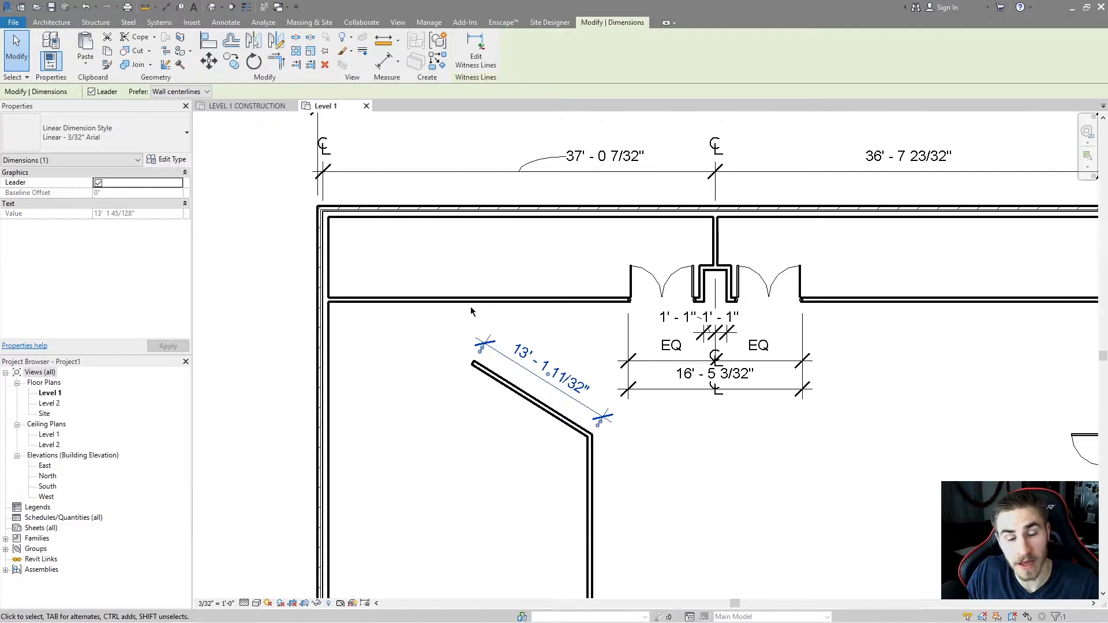
# Return the diagonal wall's end to its original corner and move its dimension back beside the wall.
pyautogui.click(490, 375)
pyautogui.click(361, 368)
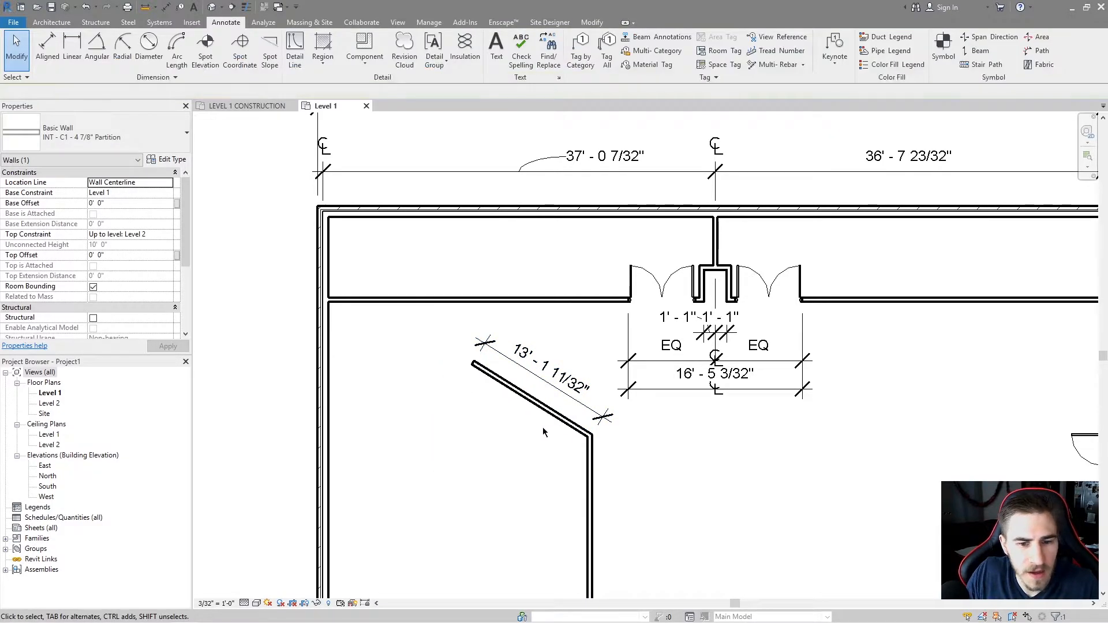
pyautogui.click(522, 393)
pyautogui.moveTo(475, 363); pyautogui.dragTo(455, 300)
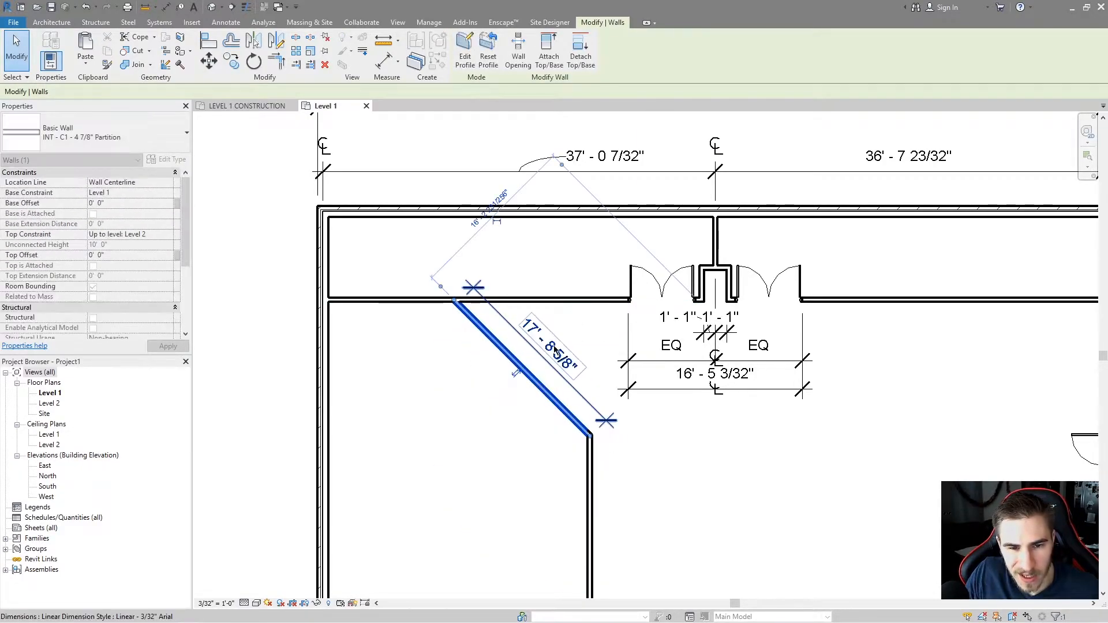
pyautogui.moveTo(565, 364); pyautogui.dragTo(507, 407)
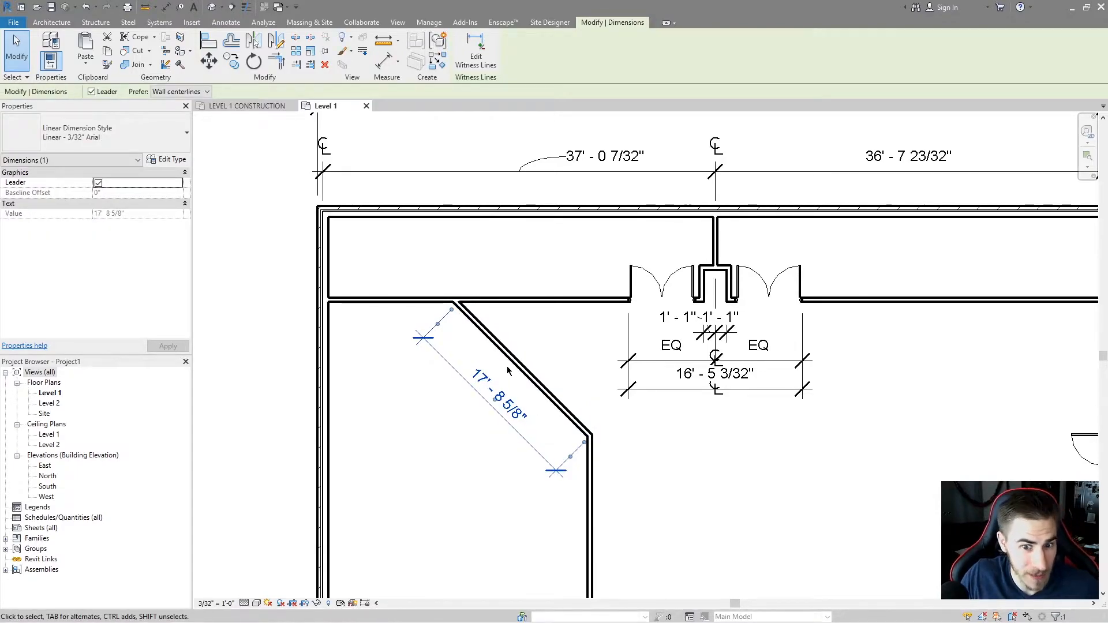
# Select the top dimension string and review the Text Font and Text Background options in its type properties.
pyautogui.click(348, 260)
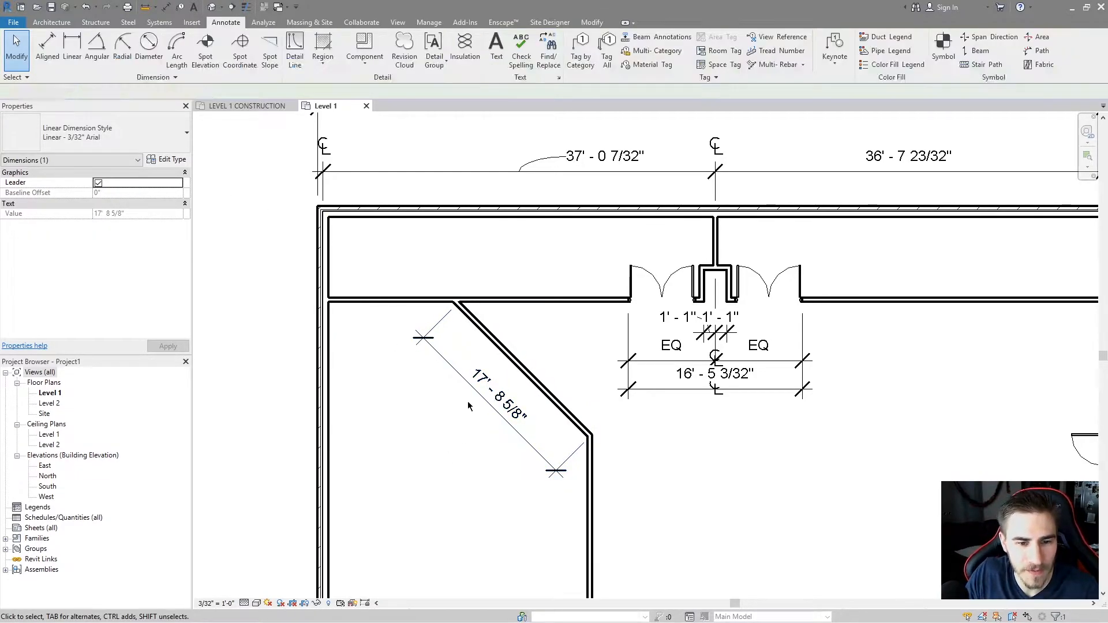
pyautogui.click(594, 167)
pyautogui.moveTo(324, 197); pyautogui.dragTo(276, 268, button='middle')
pyautogui.click(169, 159)
pyautogui.scroll(-8, 709, 328)
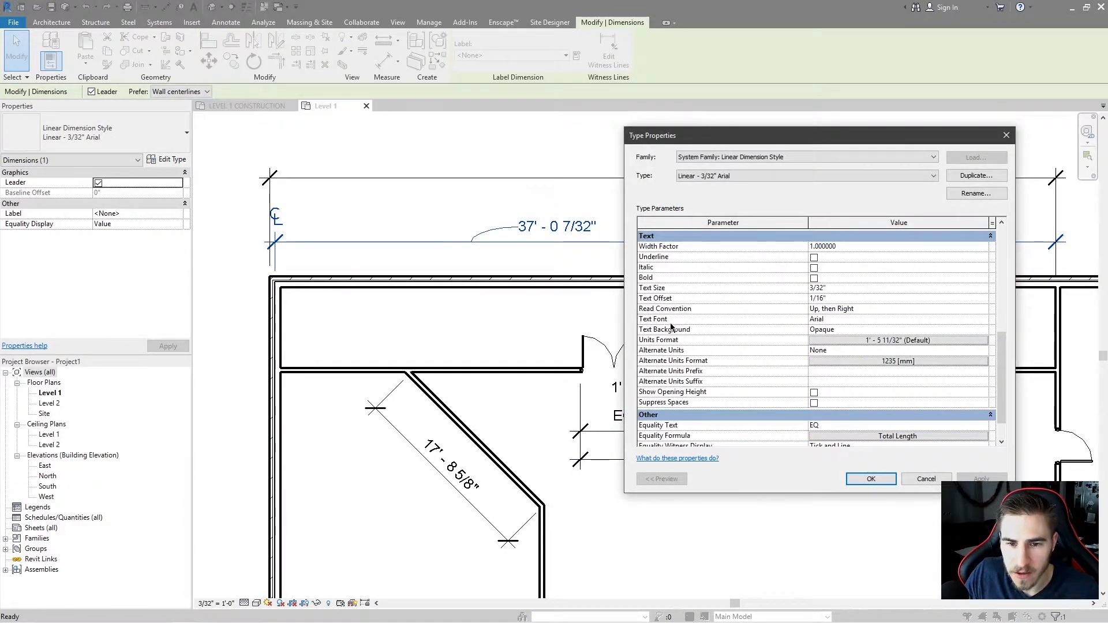
pyautogui.click(984, 319)
pyautogui.click(985, 321)
pyautogui.scroll(-9, 885, 352)
pyautogui.click(730, 339)
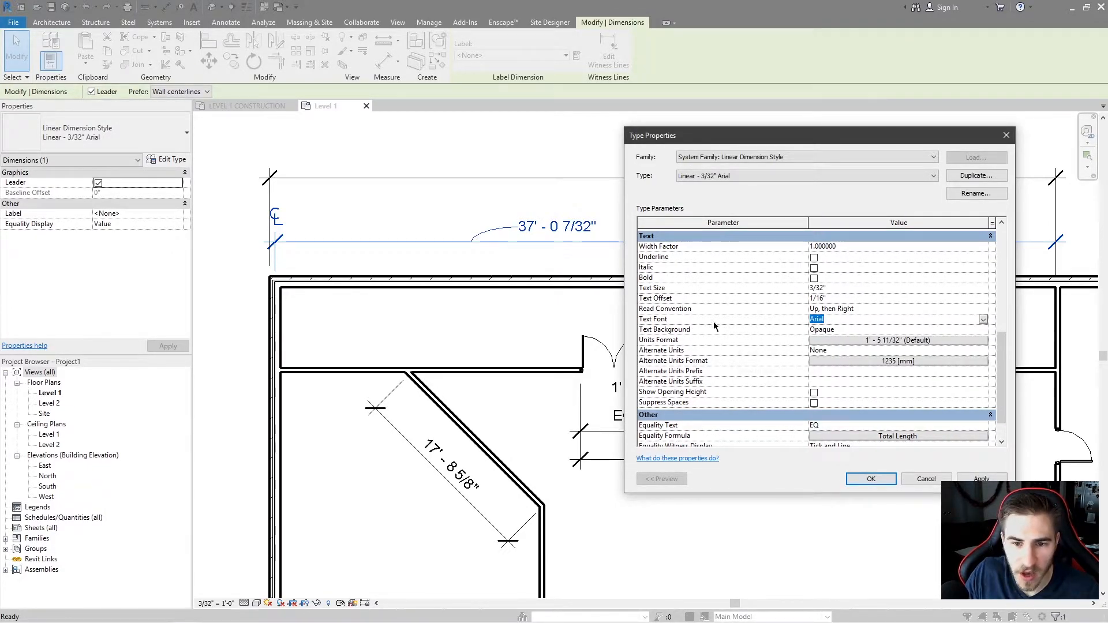
pyautogui.click(900, 329)
pyautogui.click(983, 330)
pyautogui.click(900, 349)
pyautogui.click(871, 479)
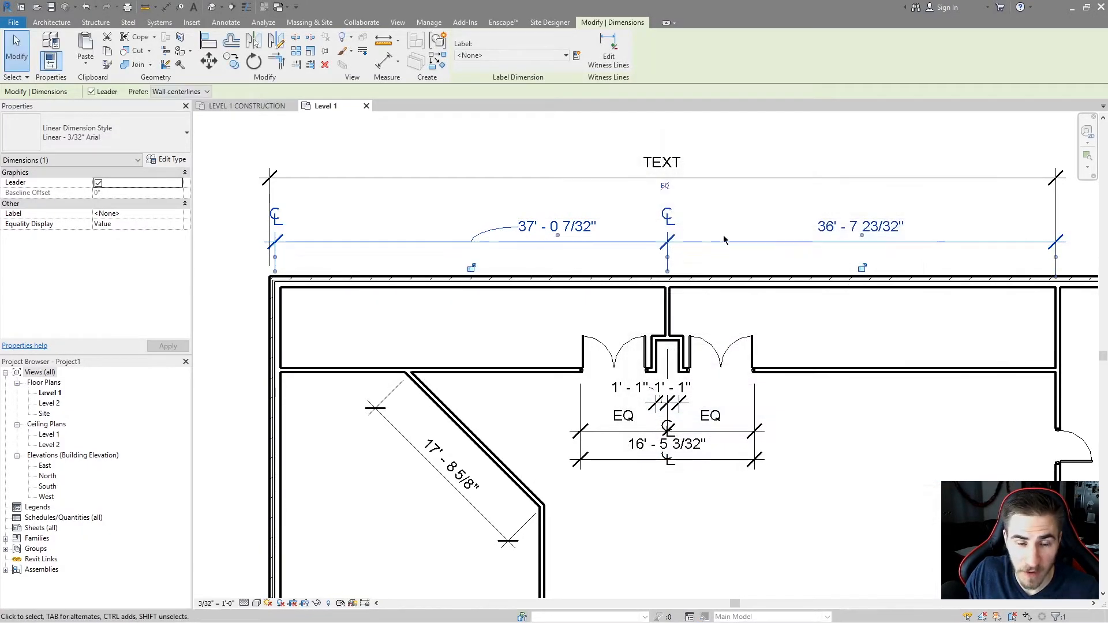
# Move the diagonal wall's dimension line onto the wall so its text overlaps the wall lines.
pyautogui.scroll(2, 725, 240)
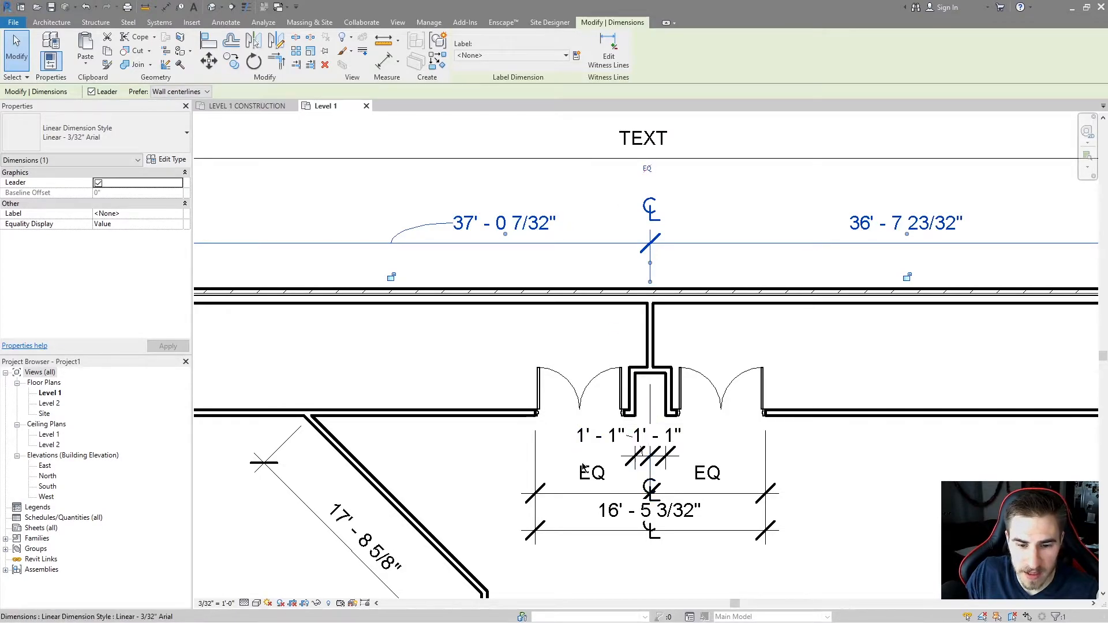
pyautogui.click(370, 551)
pyautogui.moveTo(372, 554)
pyautogui.mouseDown()
pyautogui.moveTo(407, 522)
pyautogui.moveTo(398, 462)
pyautogui.moveTo(407, 520)
pyautogui.moveTo(347, 462)
pyautogui.moveTo(421, 536)
pyautogui.moveTo(419, 523)
pyautogui.mouseUp()
pyautogui.press('Escape')
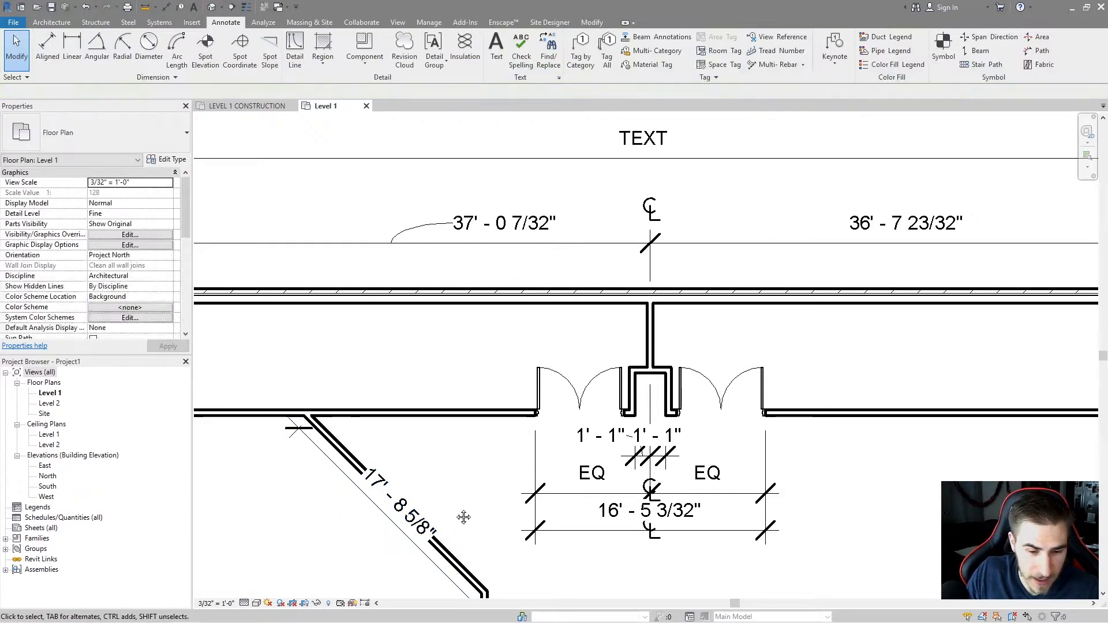
pyautogui.moveTo(455, 510); pyautogui.dragTo(475, 488, button='middle')
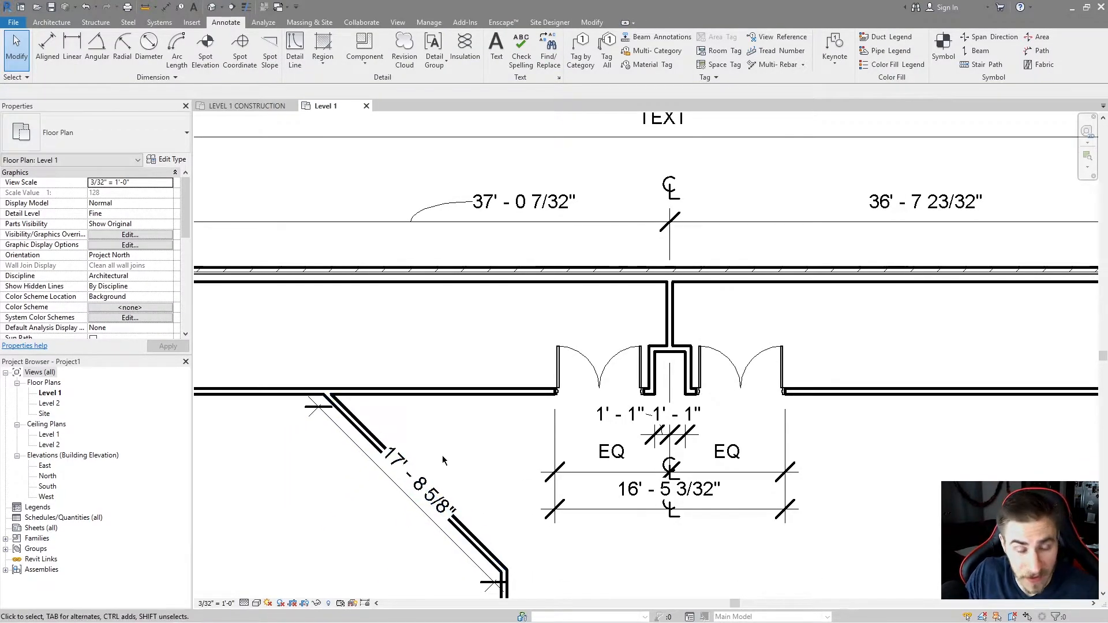
# Set the diagonal dimension's type Text Background to Transparent and apply.
pyautogui.click(447, 512)
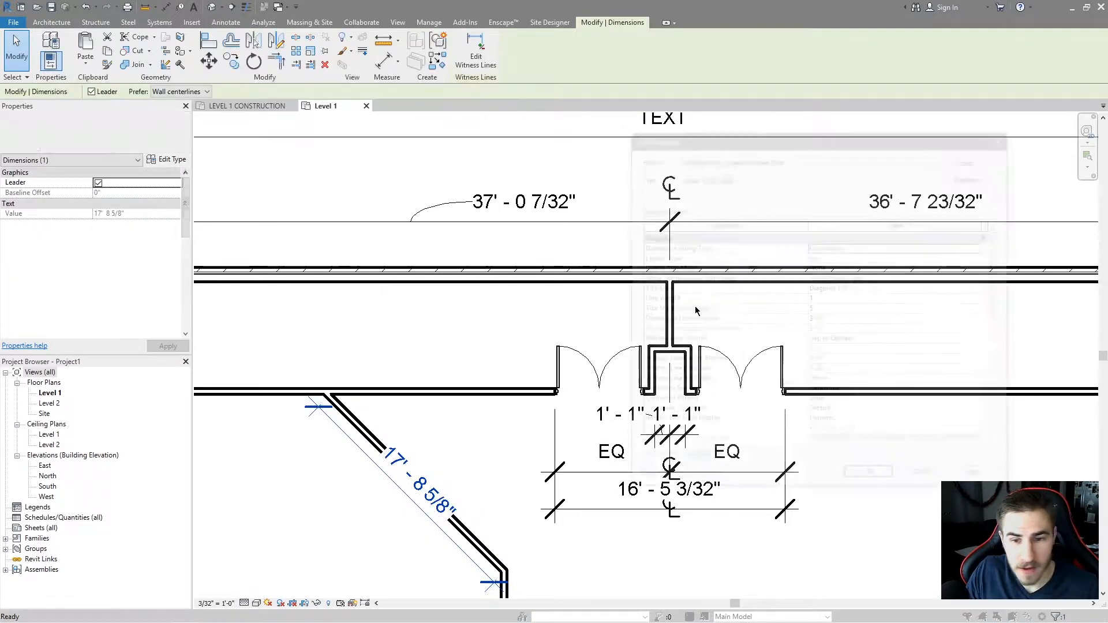
pyautogui.scroll(-7, 875, 351)
pyautogui.click(984, 361)
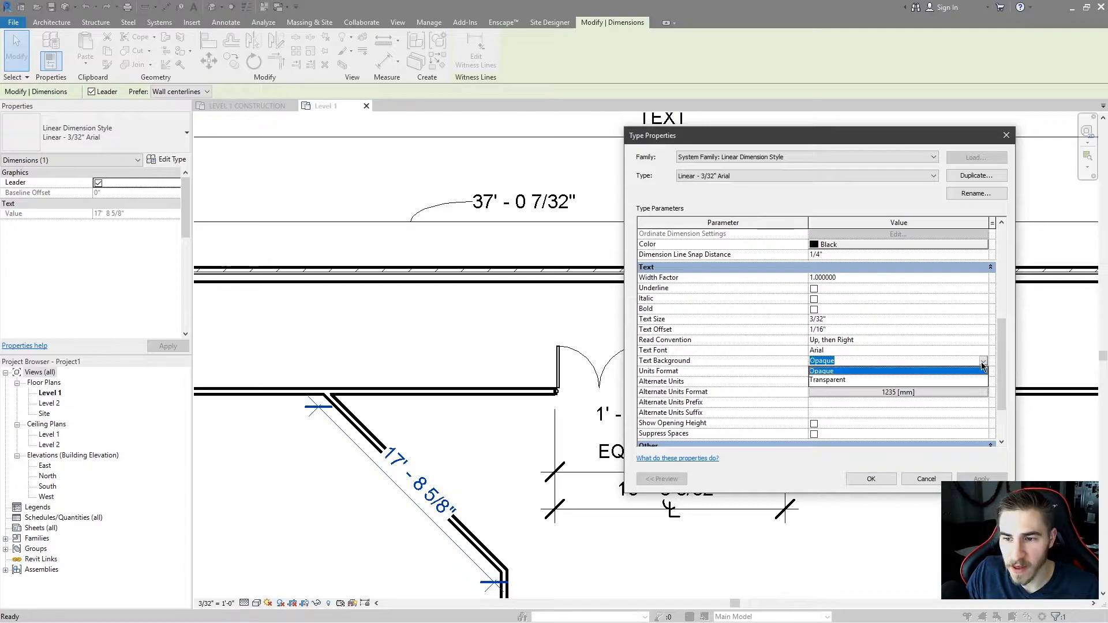
pyautogui.click(843, 380)
pyautogui.click(982, 478)
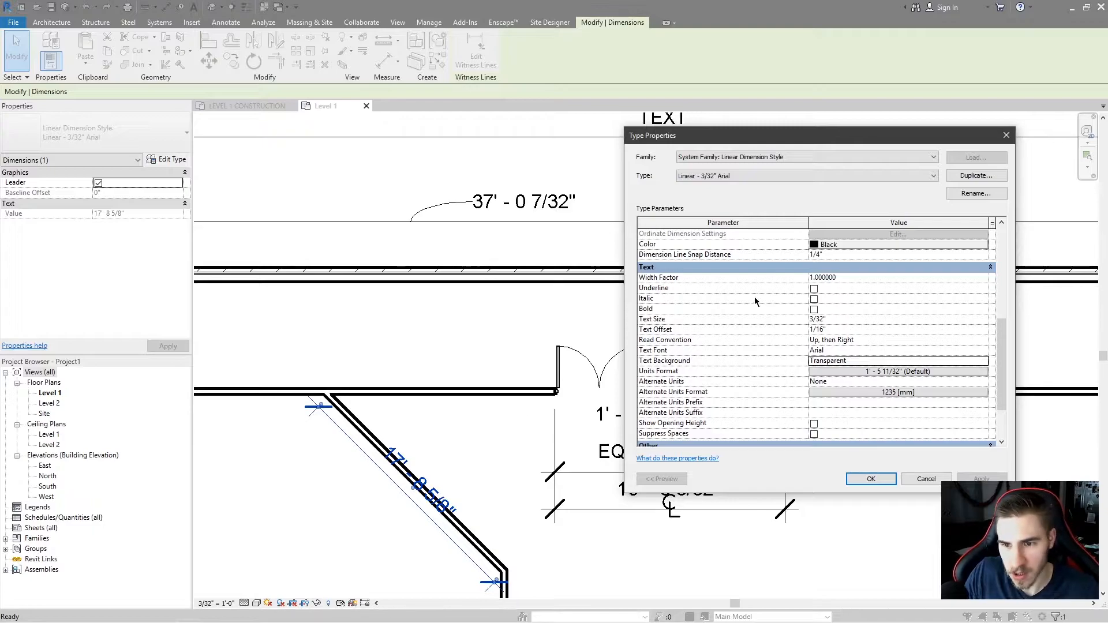
# Set the Text Background back to Opaque and apply.
pyautogui.click(984, 362)
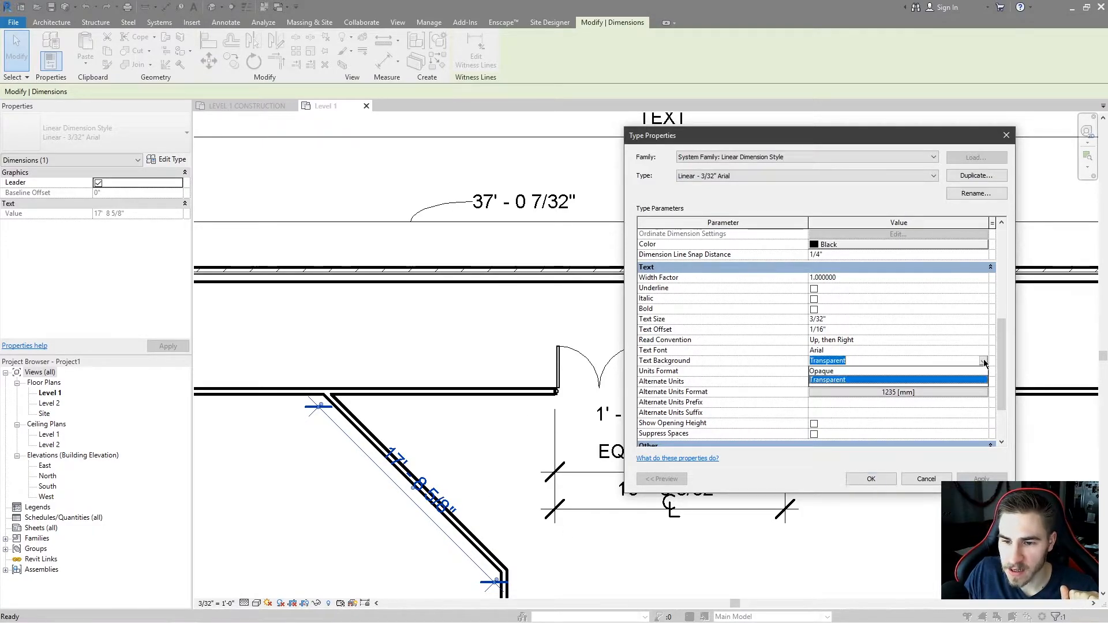
pyautogui.click(864, 380)
pyautogui.click(985, 361)
pyautogui.click(945, 374)
pyautogui.click(982, 478)
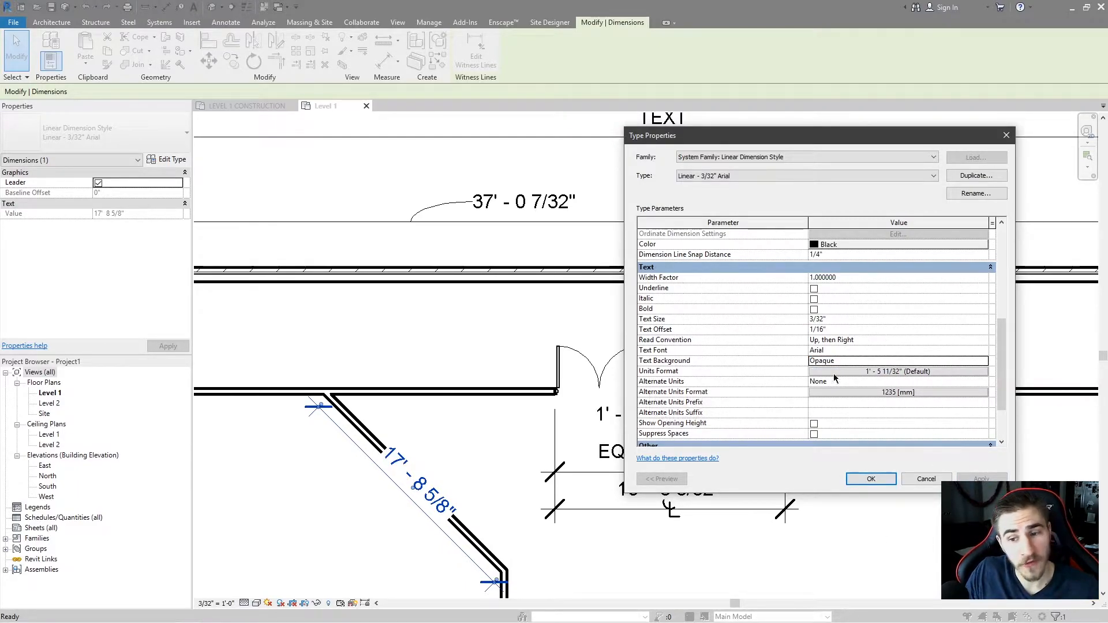
# Open the Units Format settings of the dimension type.
pyautogui.click(906, 371)
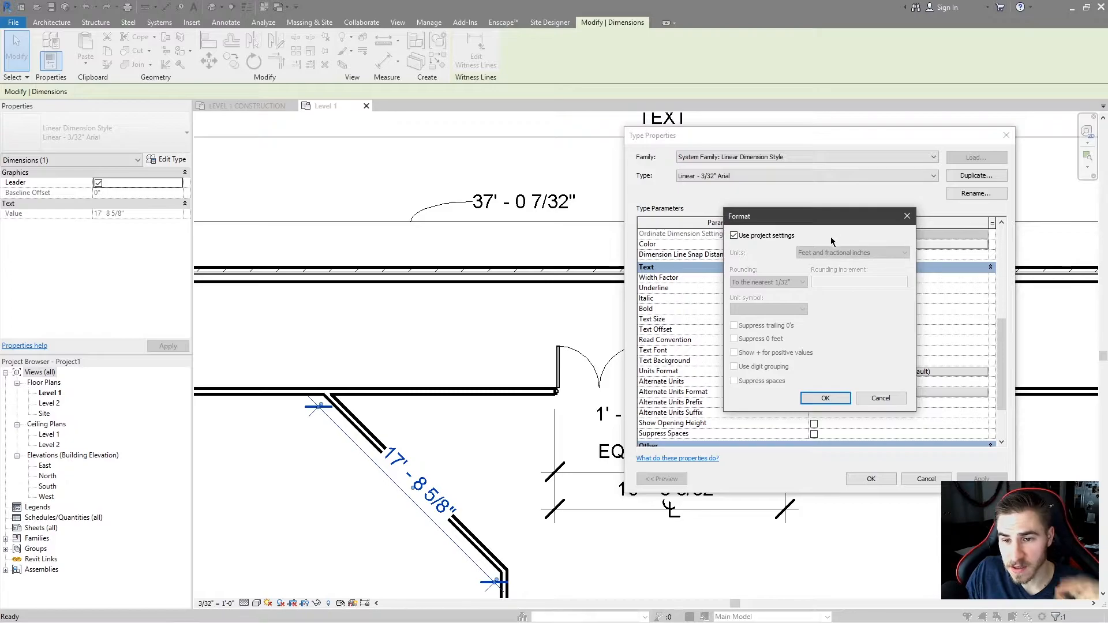
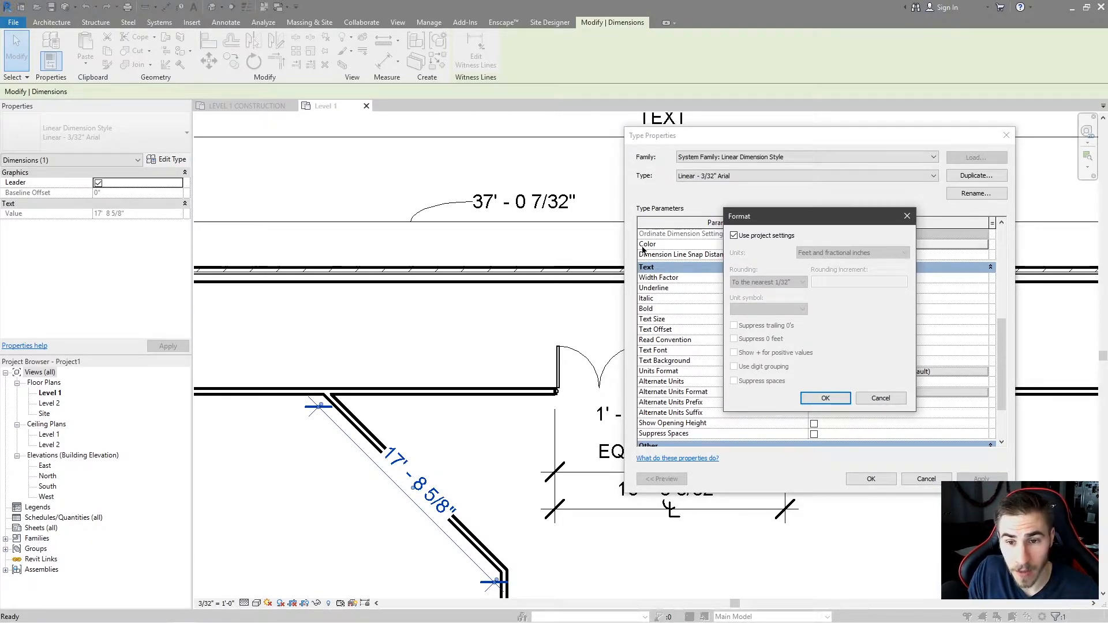
# Override the project settings so the dimension units format rounds to the nearest 1/8", then apply.
pyautogui.click(787, 282)
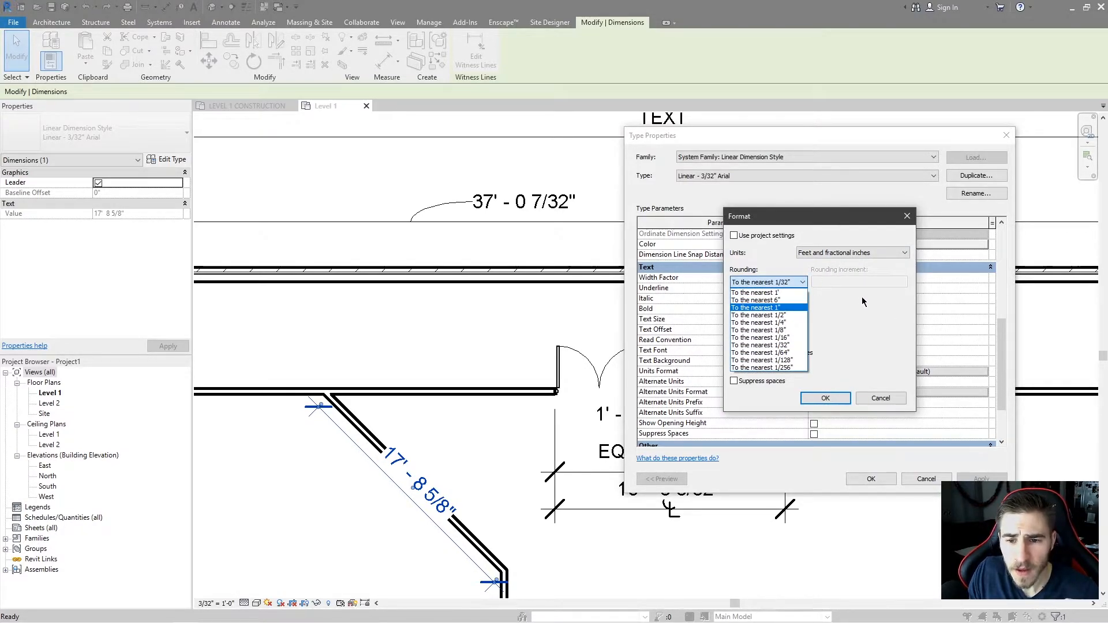
pyautogui.click(785, 331)
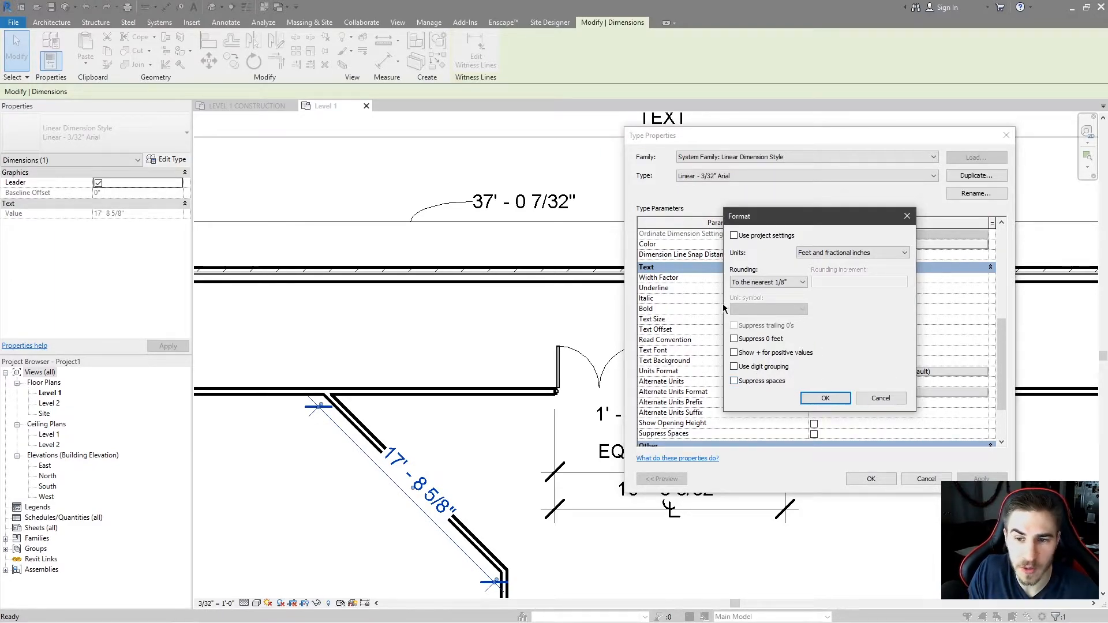
pyautogui.click(849, 253)
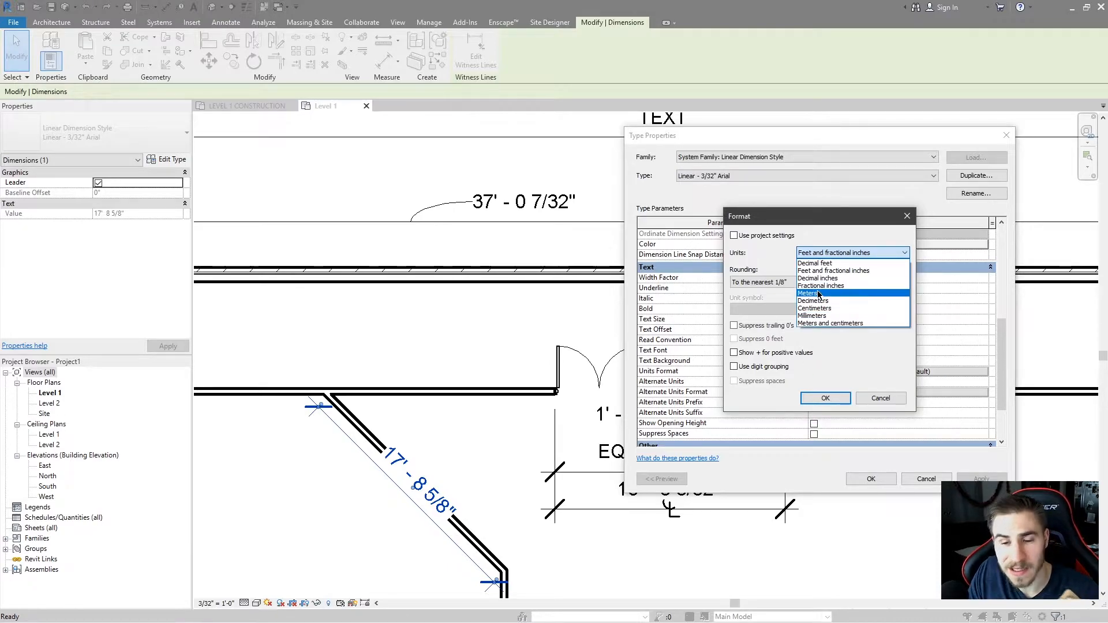
pyautogui.click(849, 363)
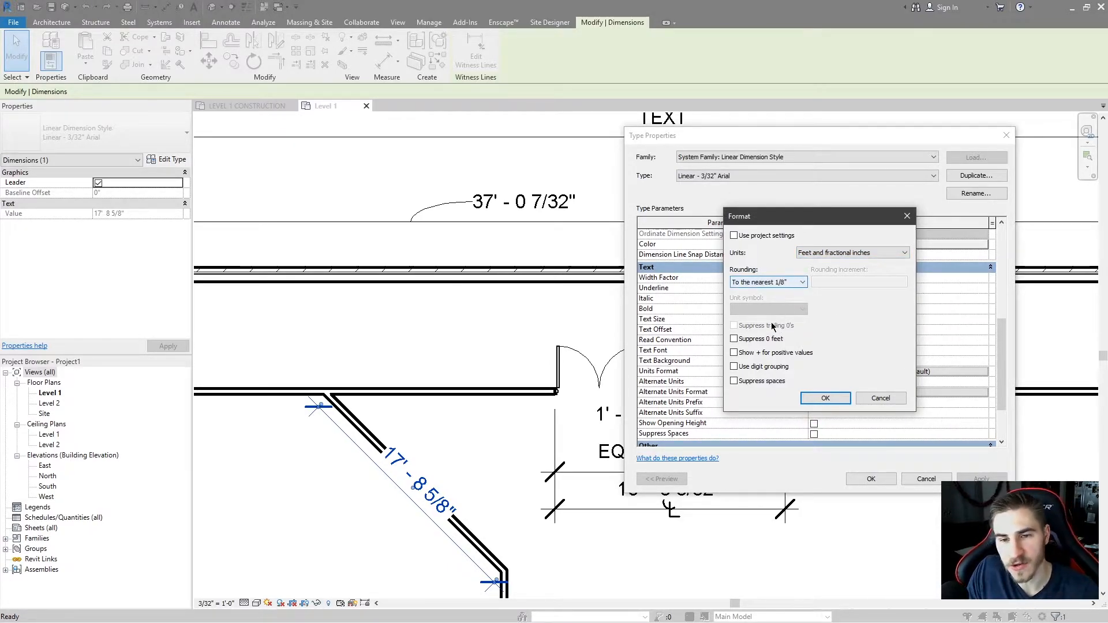
pyautogui.click(825, 398)
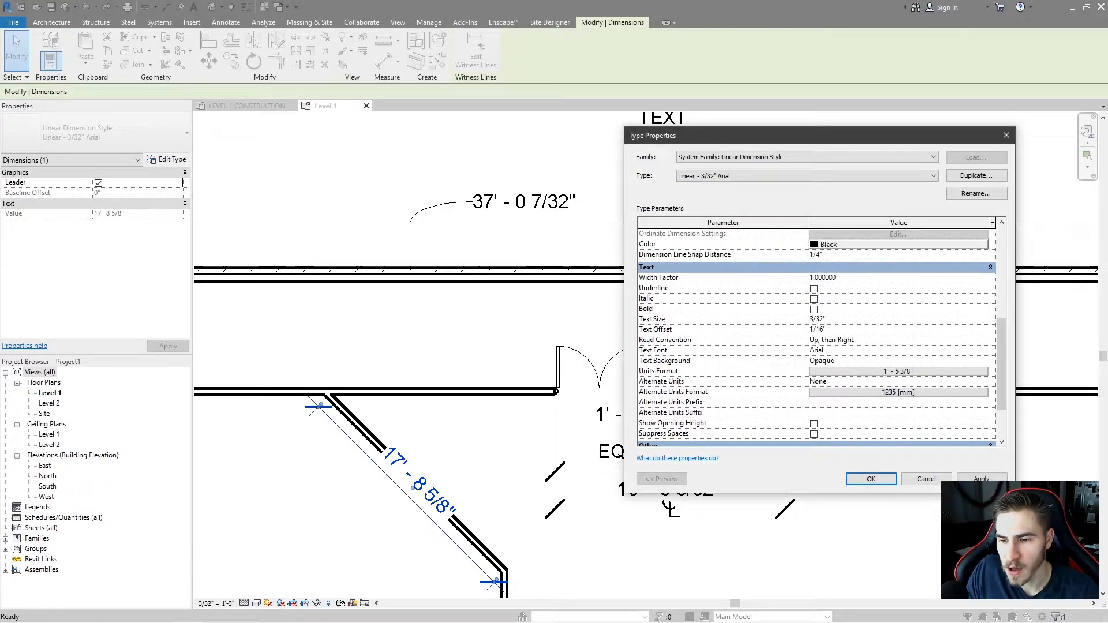
pyautogui.click(982, 479)
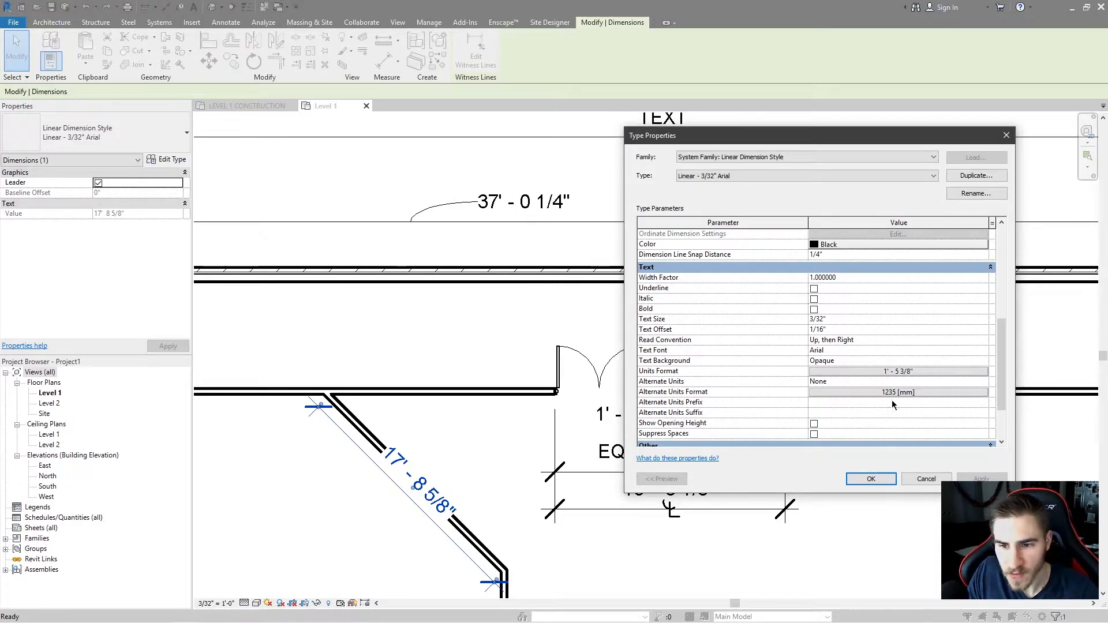
# Display alternate units to the Right of the dimension text and apply.
pyautogui.scroll(-1, 808, 376)
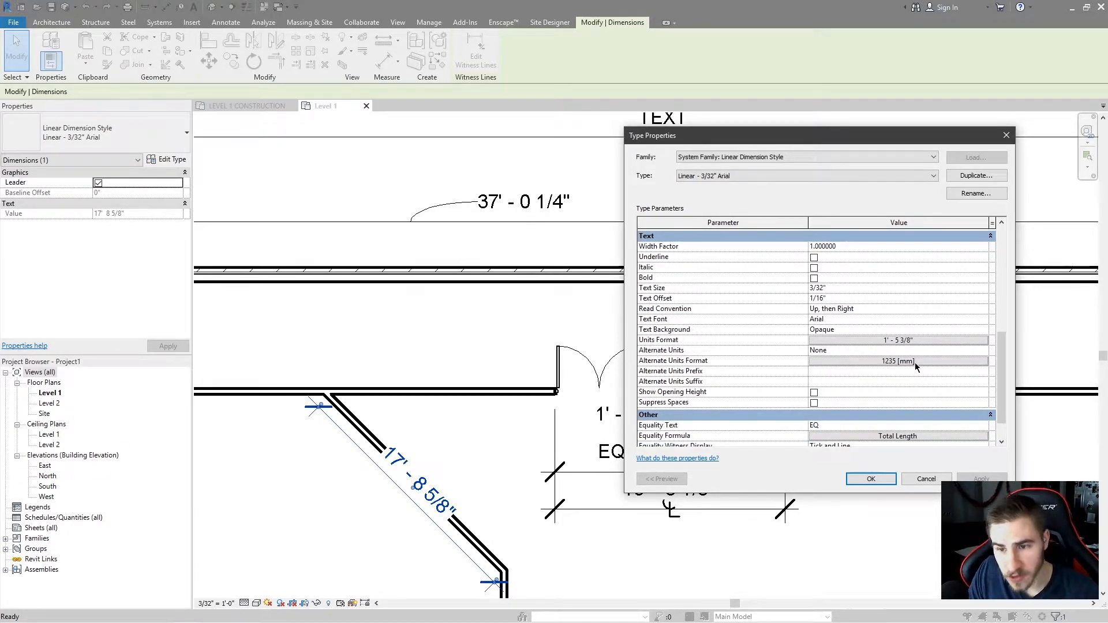
pyautogui.click(979, 350)
pyautogui.click(982, 351)
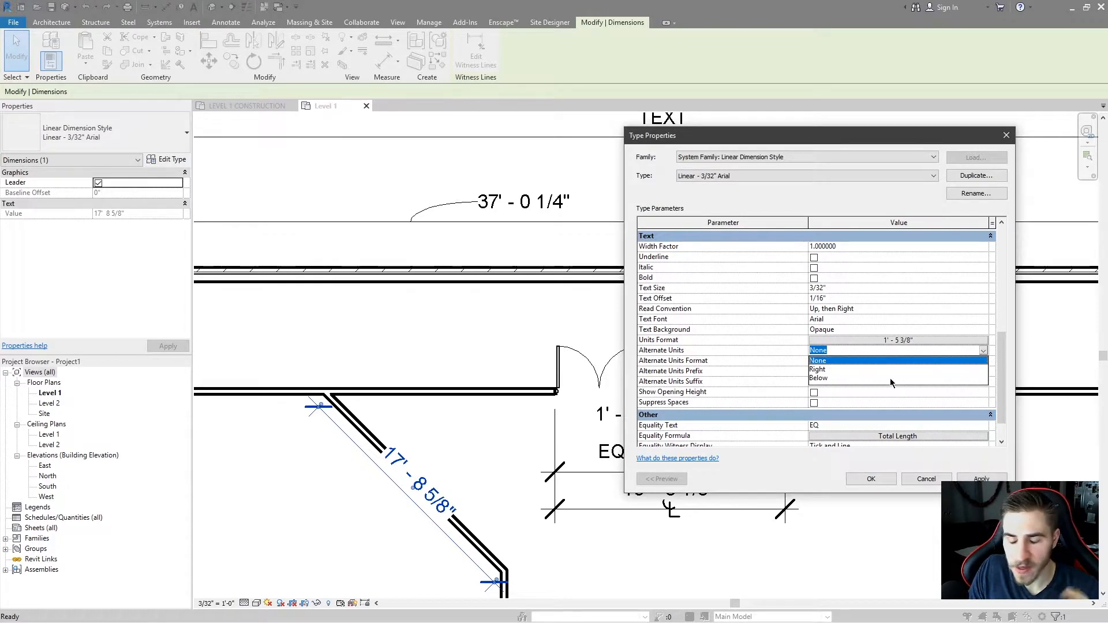
pyautogui.click(983, 350)
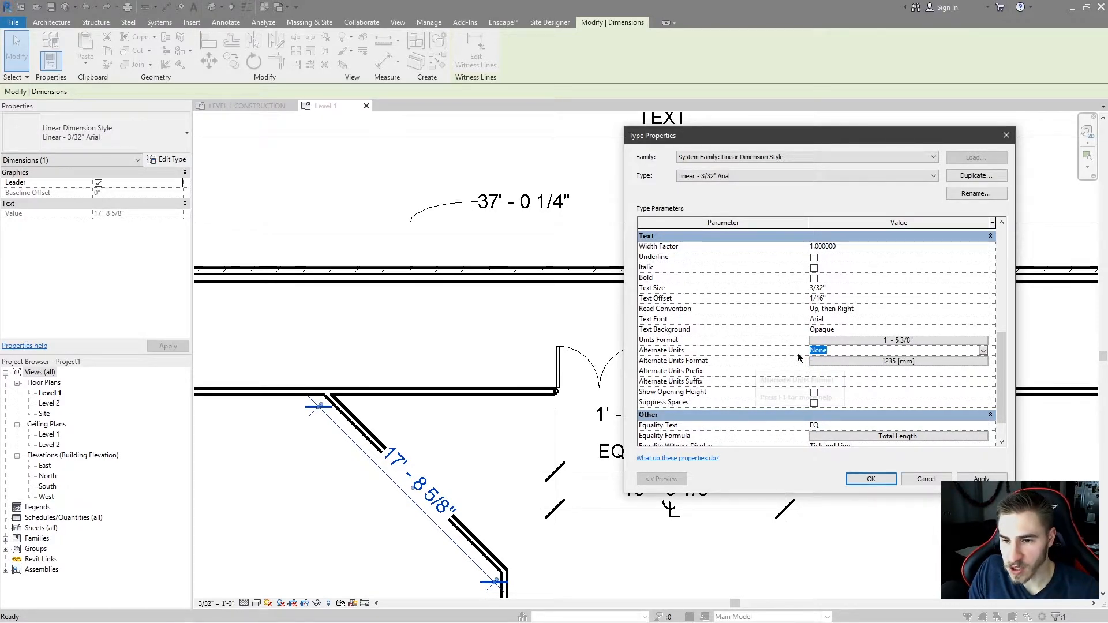
pyautogui.click(983, 351)
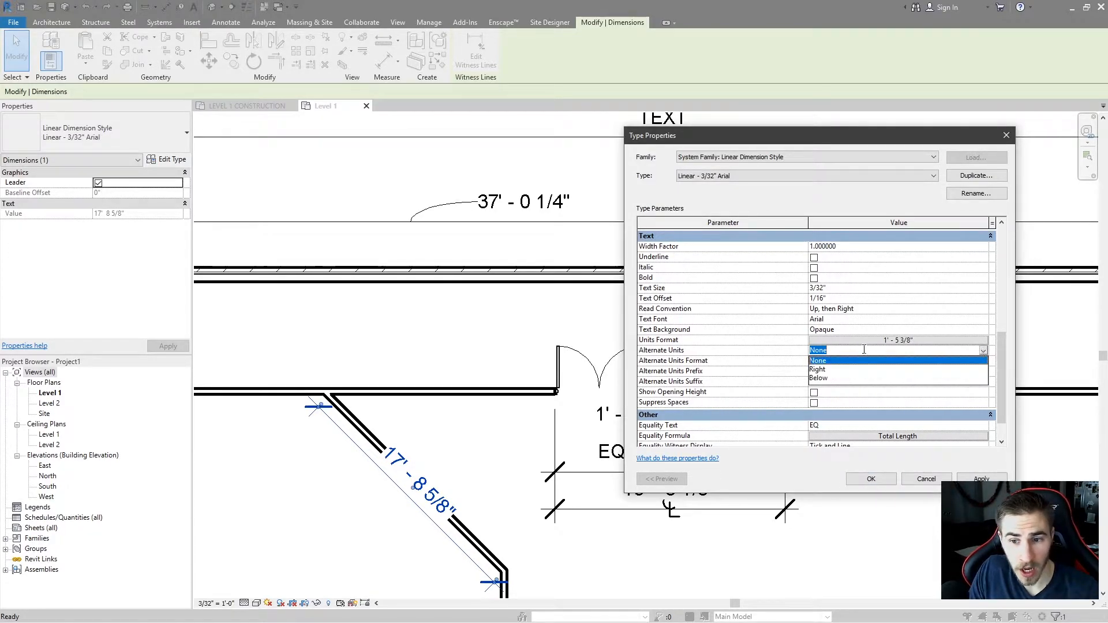
pyautogui.click(829, 369)
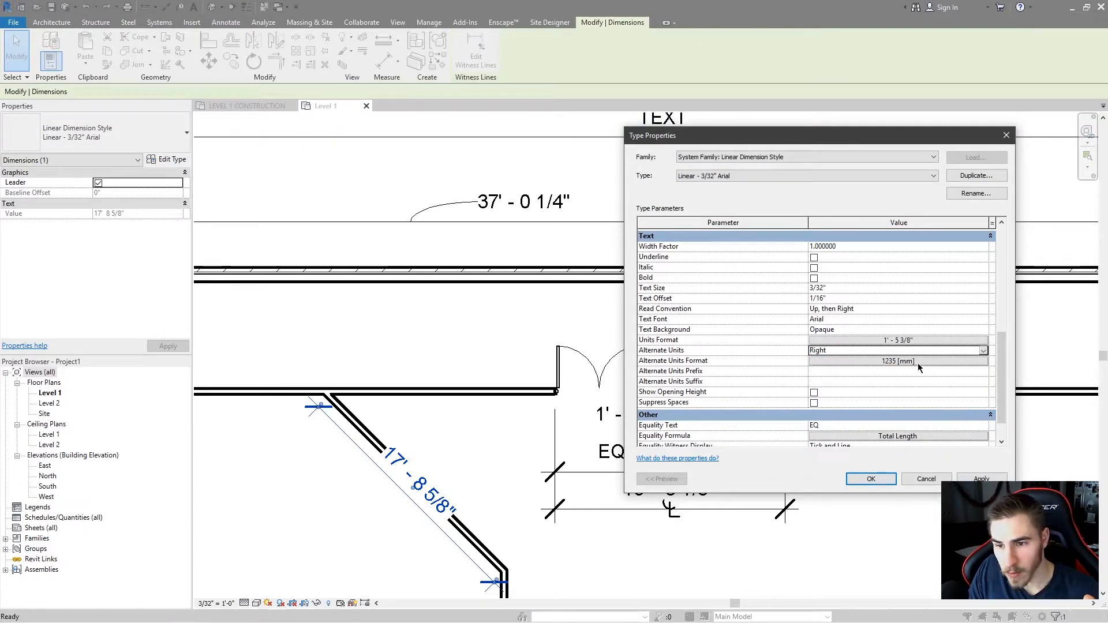
pyautogui.click(887, 362)
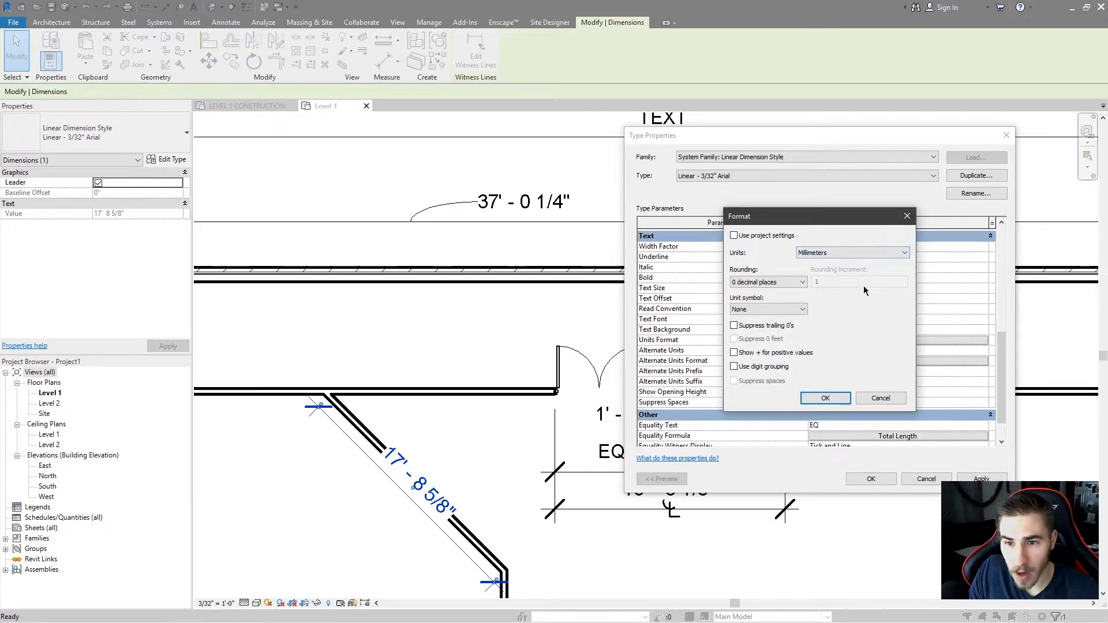
pyautogui.click(905, 215)
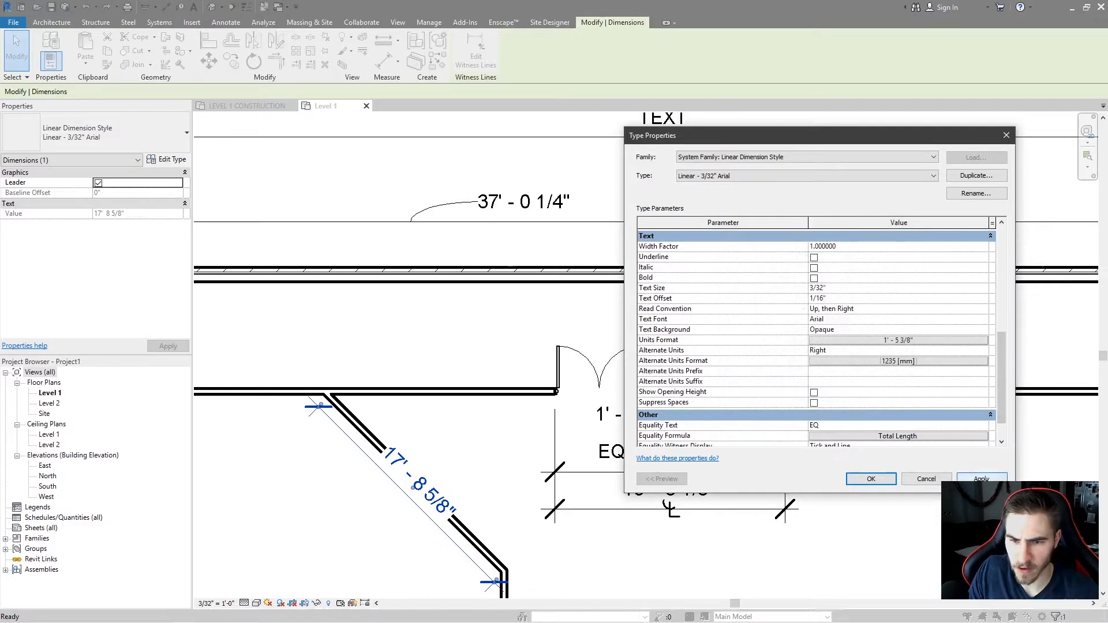
pyautogui.click(981, 479)
pyautogui.moveTo(708, 137); pyautogui.dragTo(770, 140)
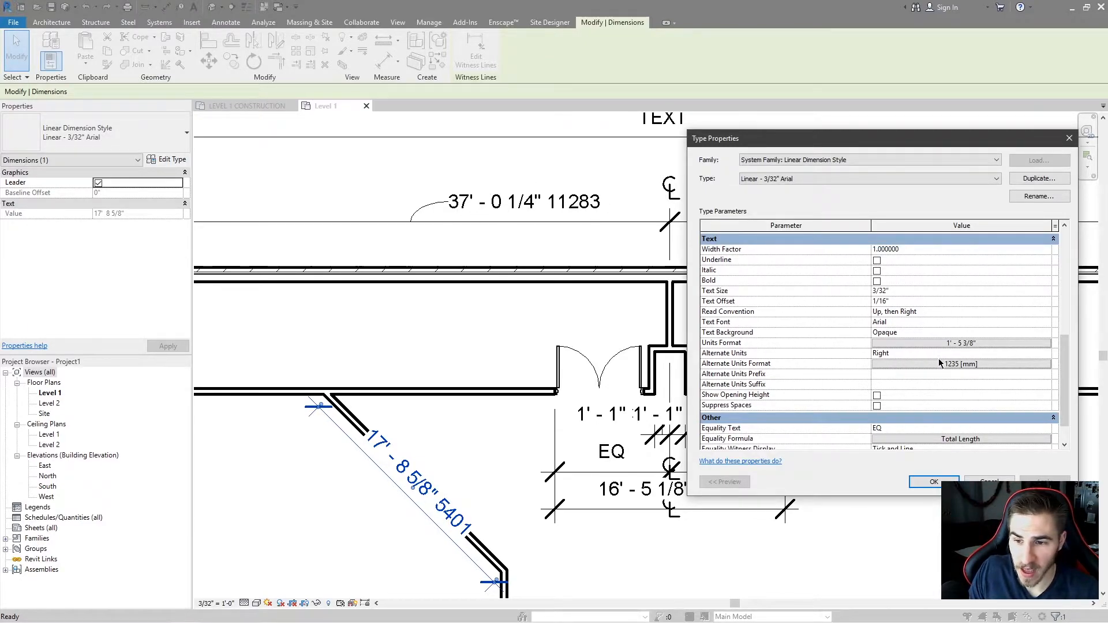
# Set the alternate units format to Decimal feet rounded to 1 decimal place.
pyautogui.click(976, 364)
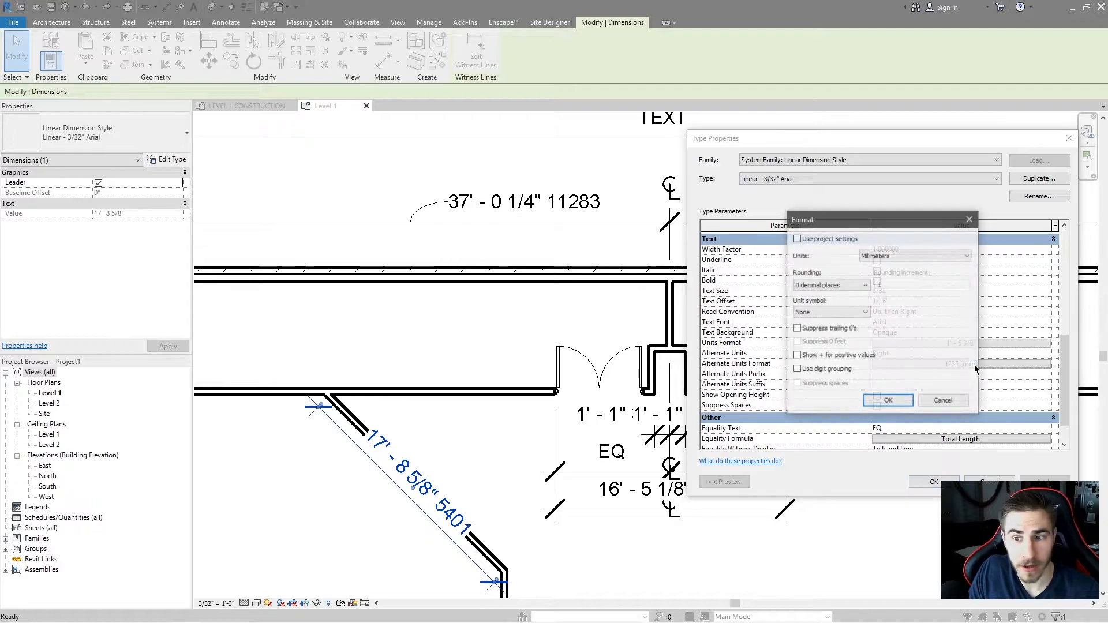
pyautogui.click(874, 257)
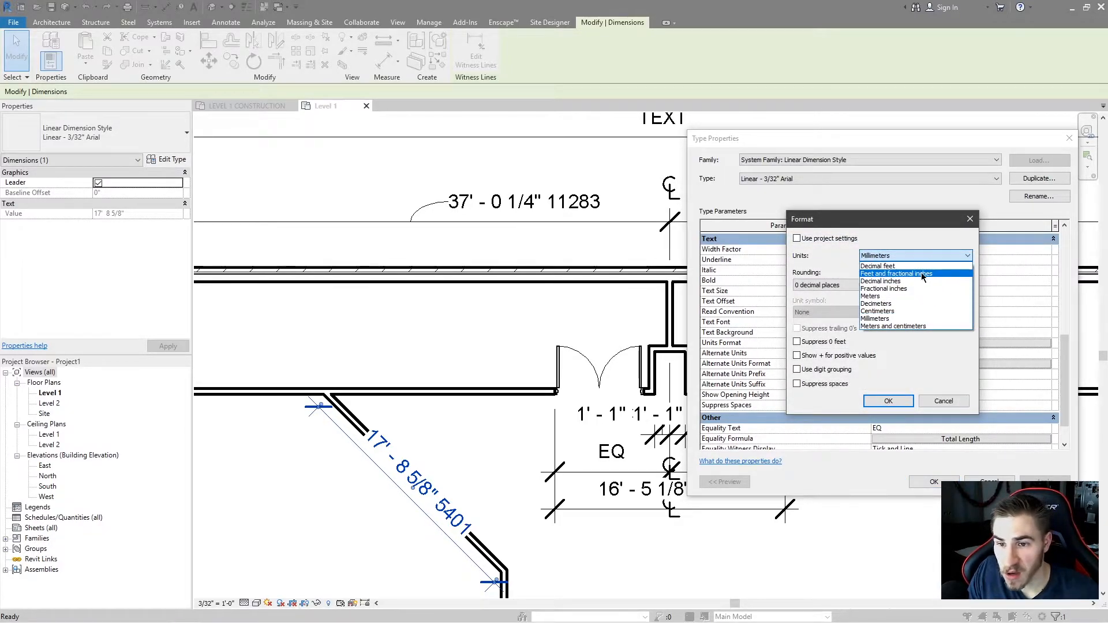
pyautogui.click(889, 266)
pyautogui.click(838, 286)
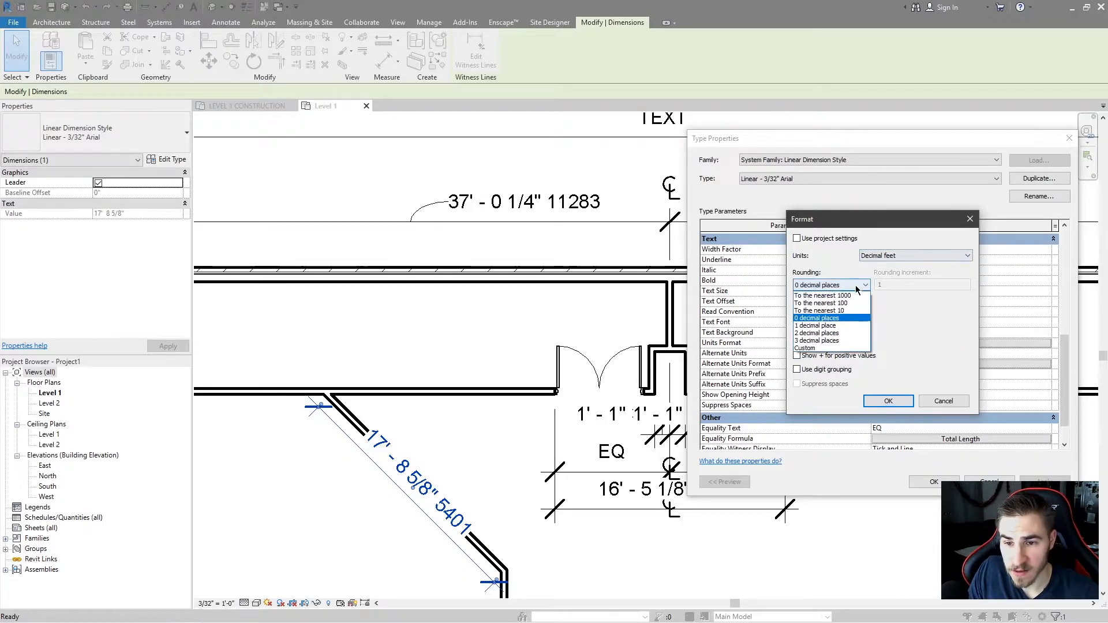
pyautogui.click(820, 300)
pyautogui.click(888, 401)
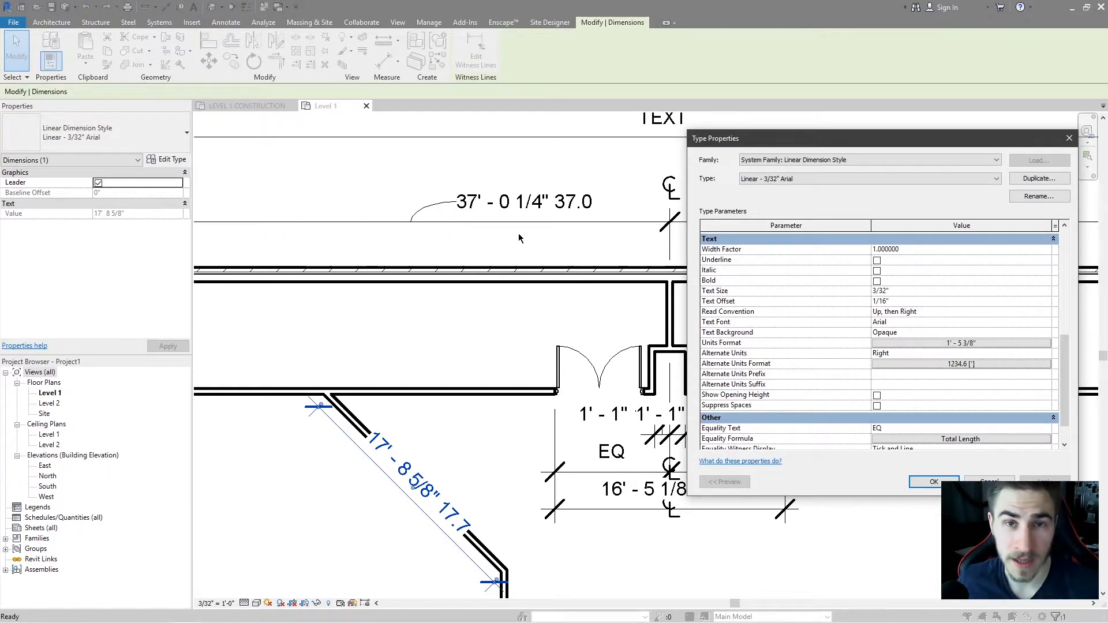
# Set Alternate Units to None and apply.
pyautogui.click(1046, 354)
pyautogui.click(881, 364)
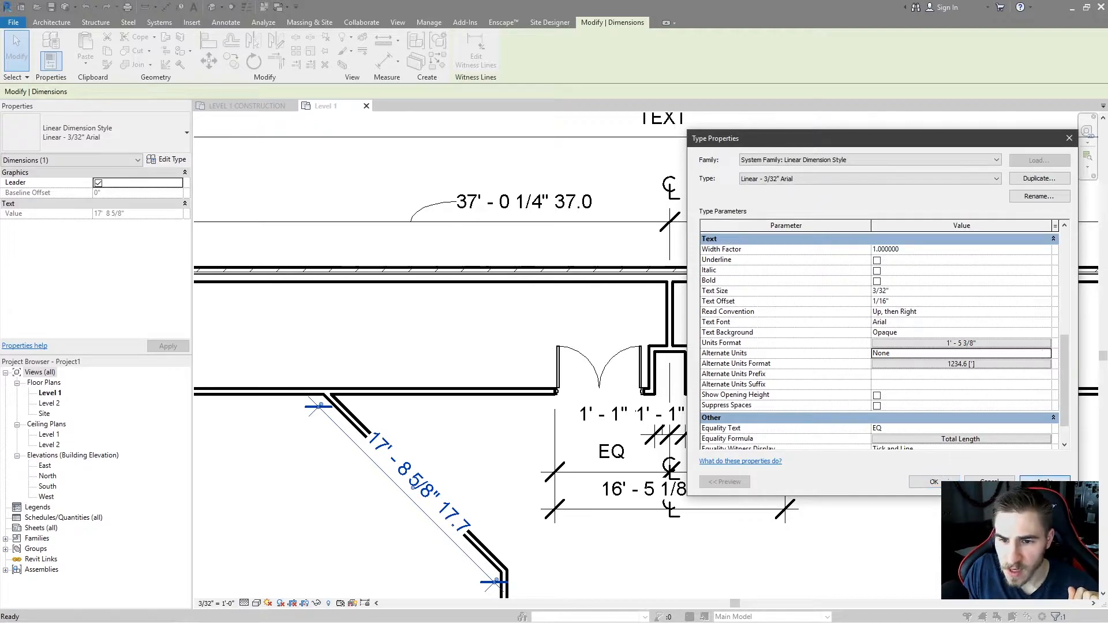
pyautogui.click(1045, 481)
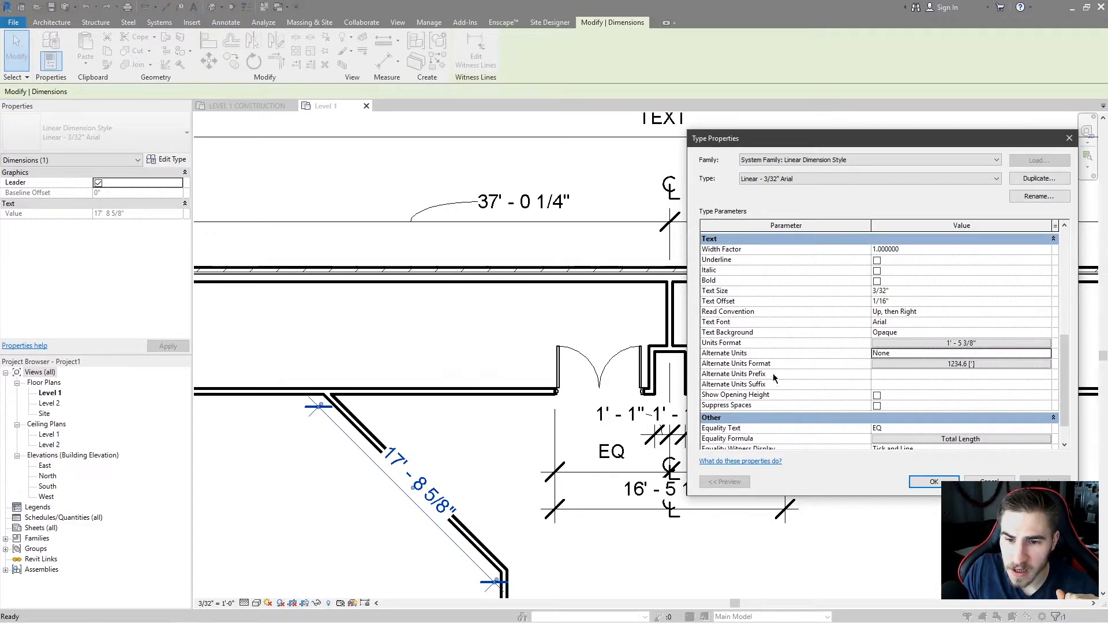
# Set Alternate Units back to Right and apply.
pyautogui.click(961, 354)
pyautogui.click(1047, 354)
pyautogui.click(896, 373)
pyautogui.click(1045, 482)
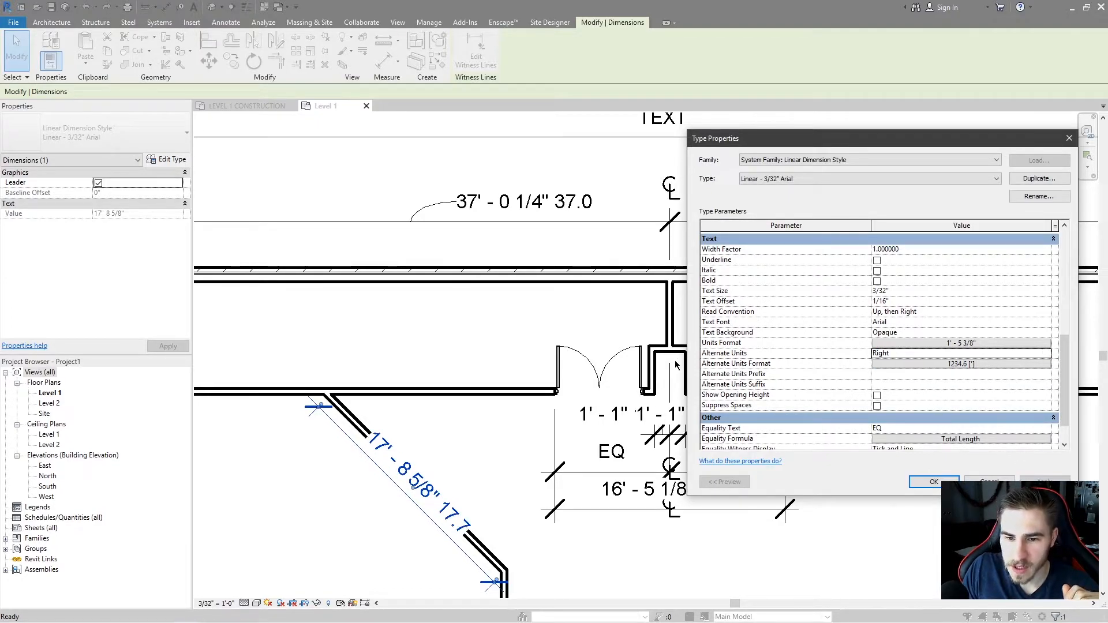
# Enter PRE as the alternate units prefix and apply.
pyautogui.click(904, 373)
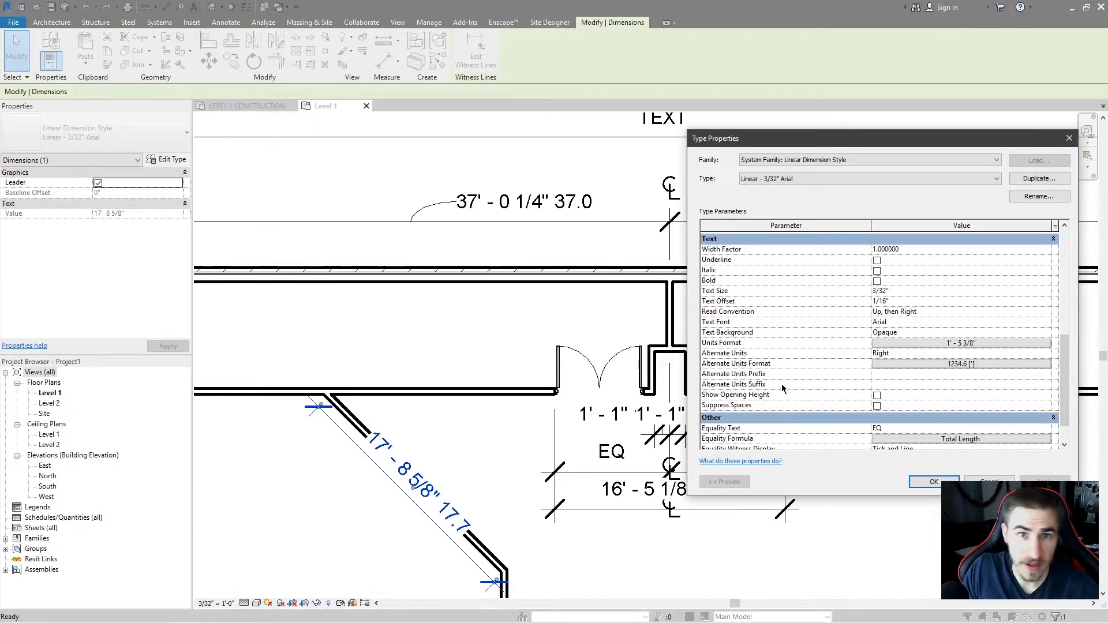
pyautogui.write('PRE')
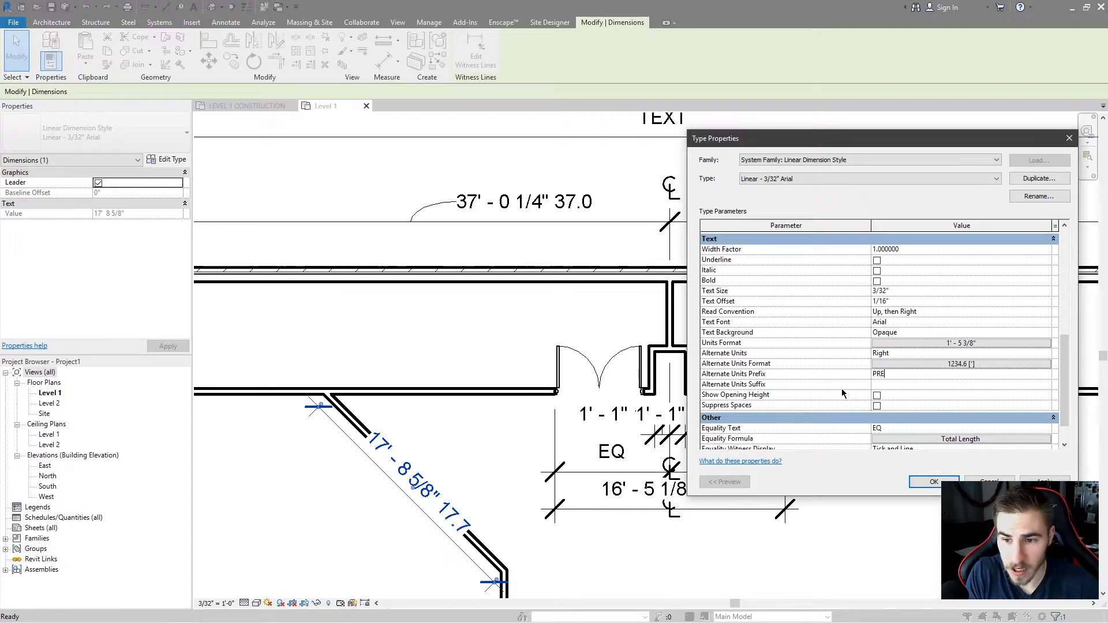
pyautogui.click(1044, 481)
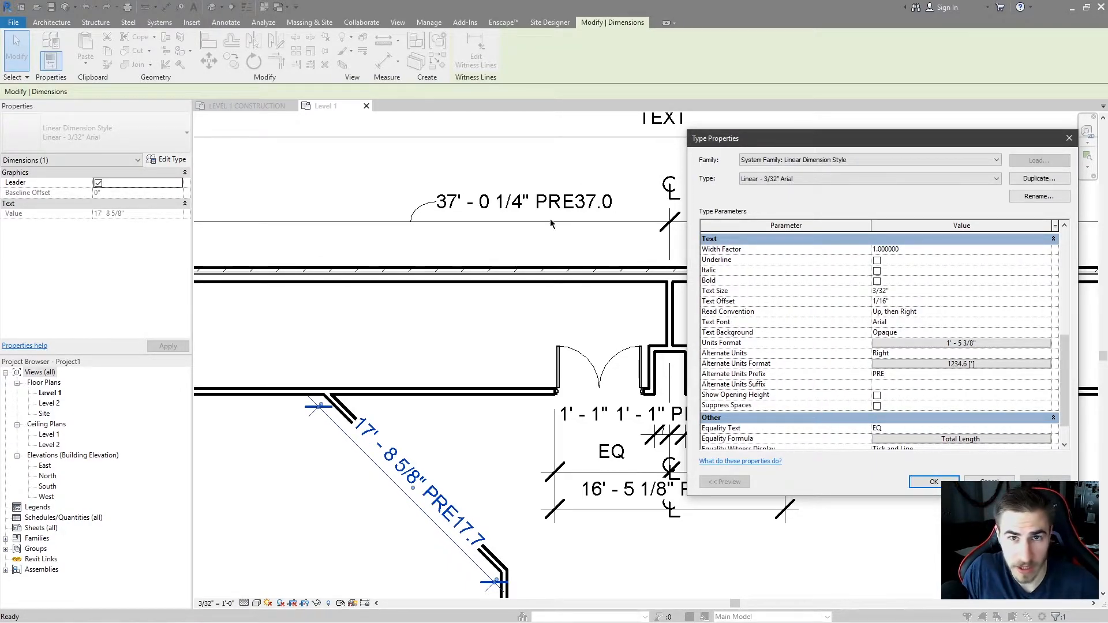
# Enter SUF as the alternate units suffix and apply.
pyautogui.click(920, 372)
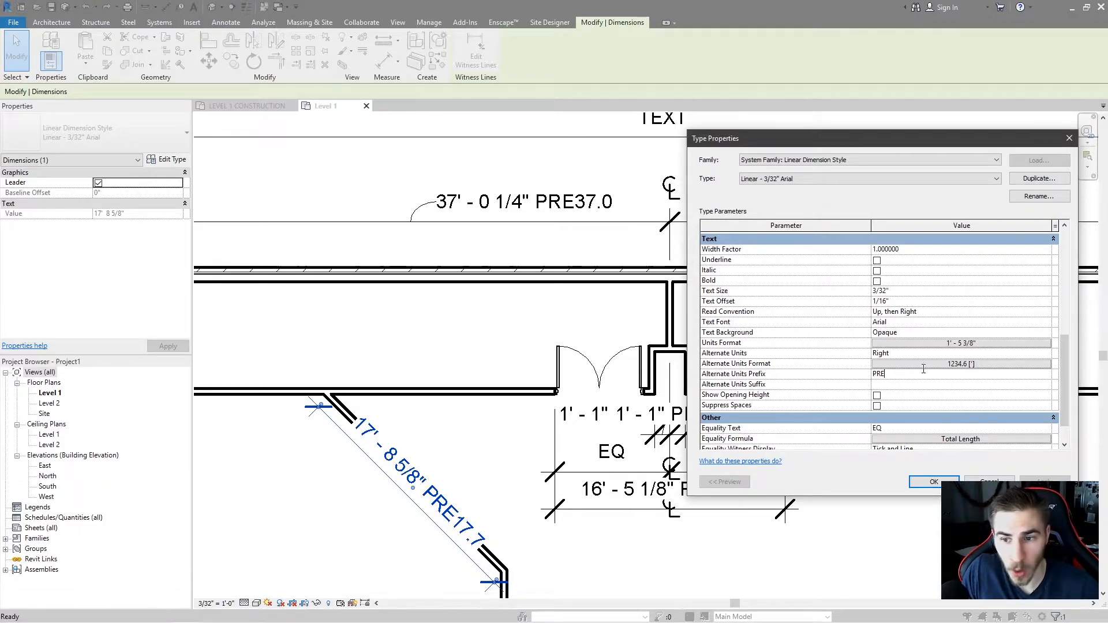
pyautogui.click(895, 385)
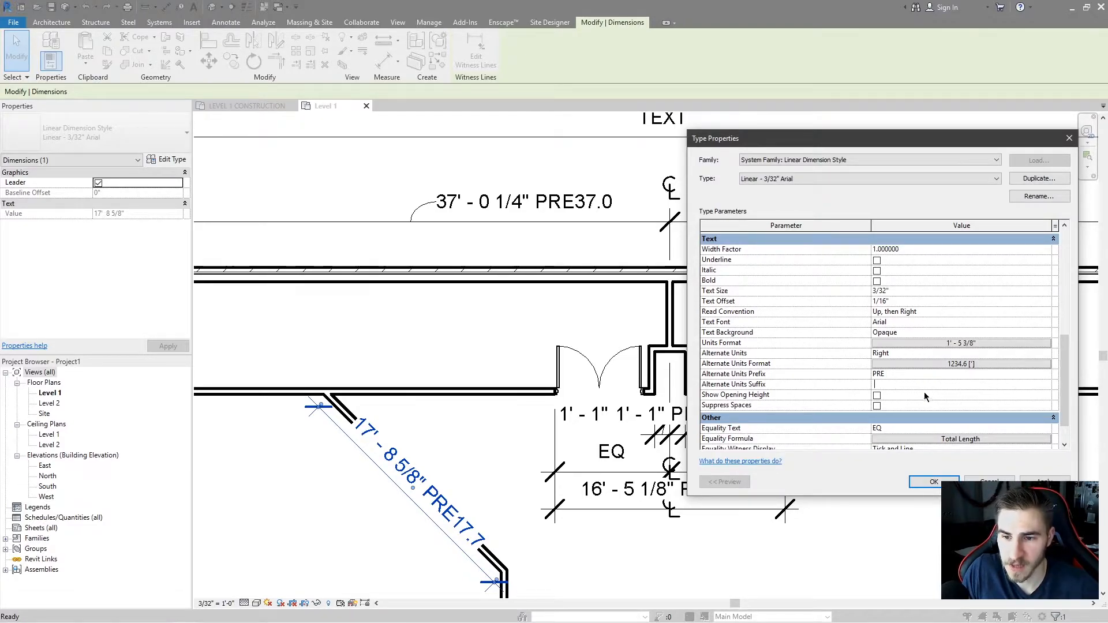
pyautogui.write('SUF')
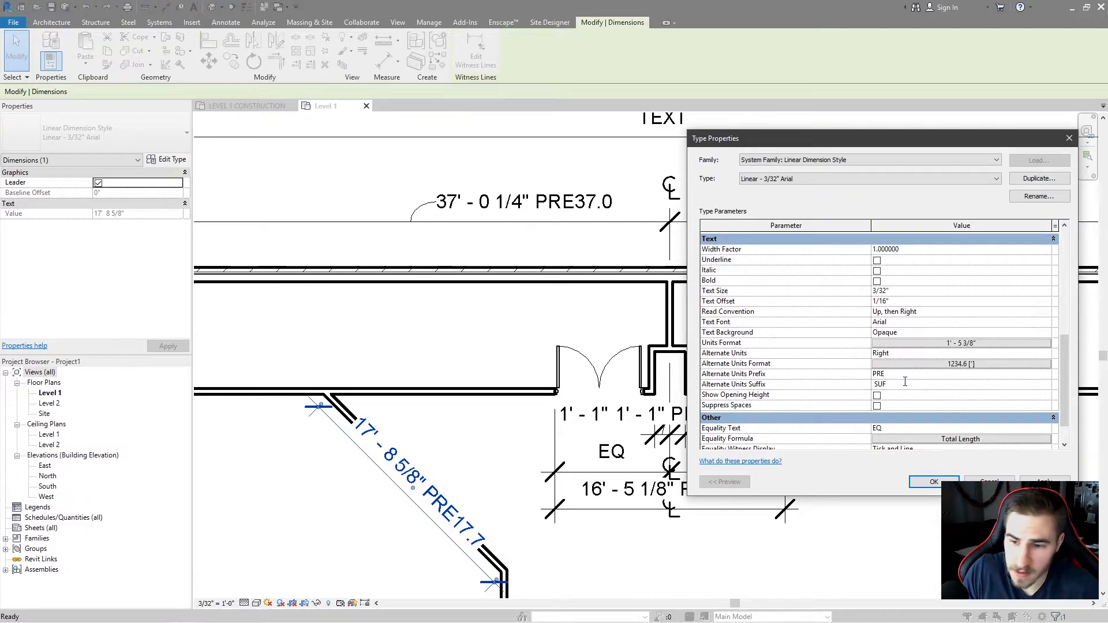
pyautogui.click(1044, 482)
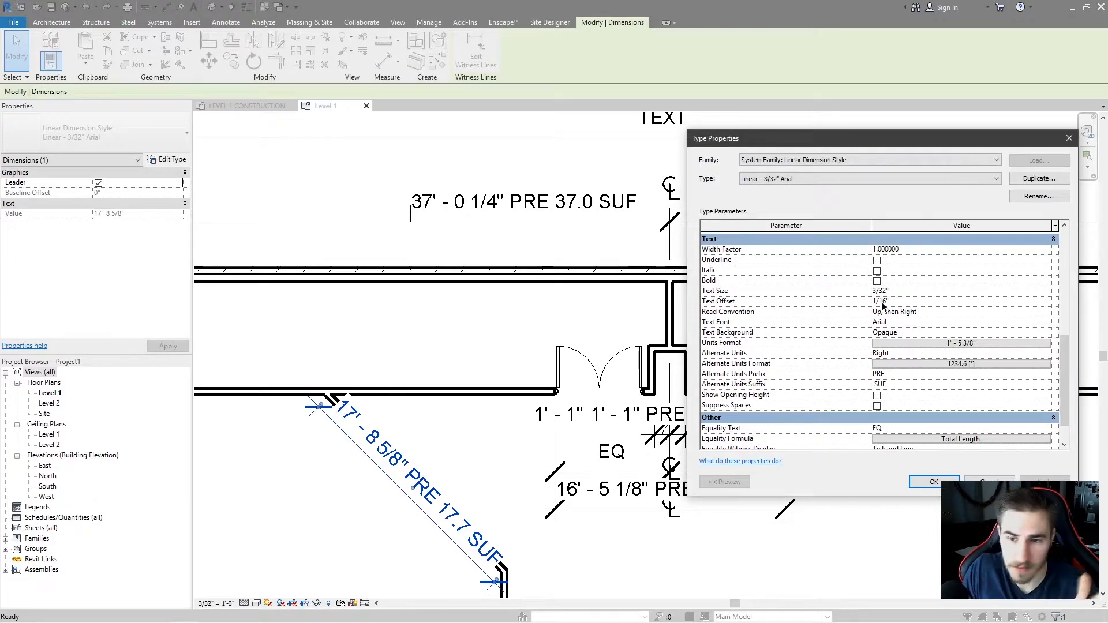
# Set Alternate Units back to None, apply, and close the Type Properties dialog.
pyautogui.click(918, 354)
pyautogui.click(882, 363)
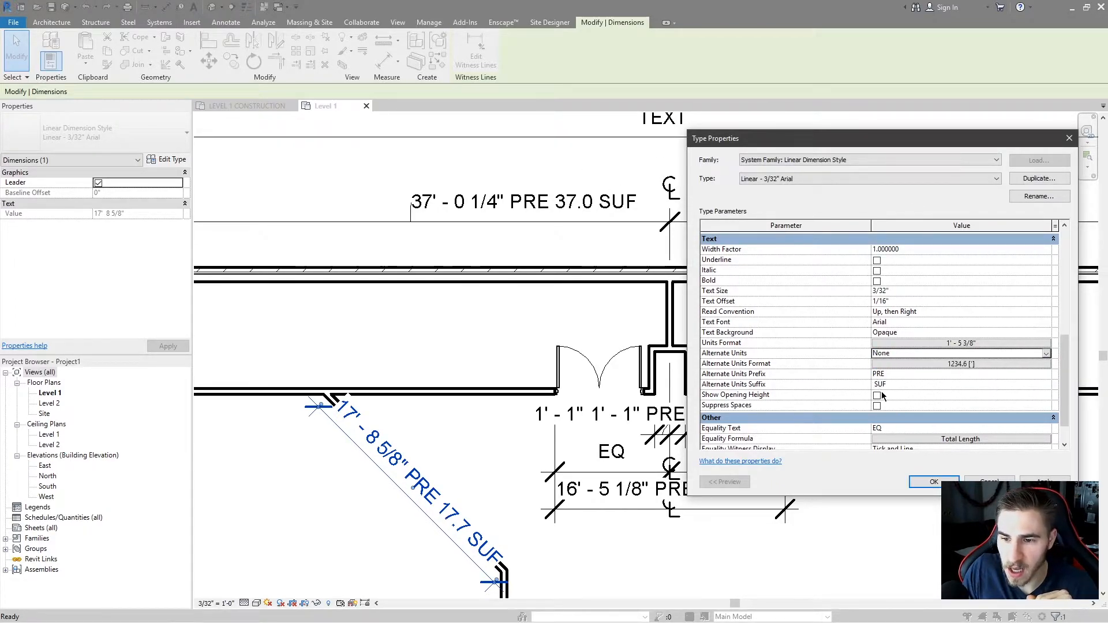
pyautogui.click(1045, 482)
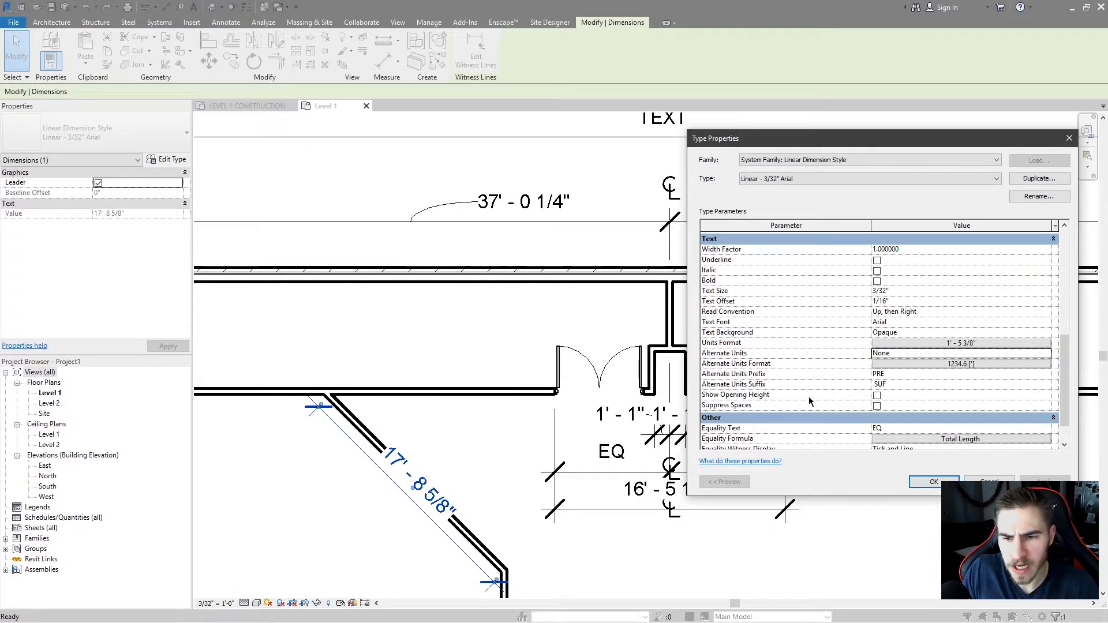
pyautogui.scroll(-2, 768, 378)
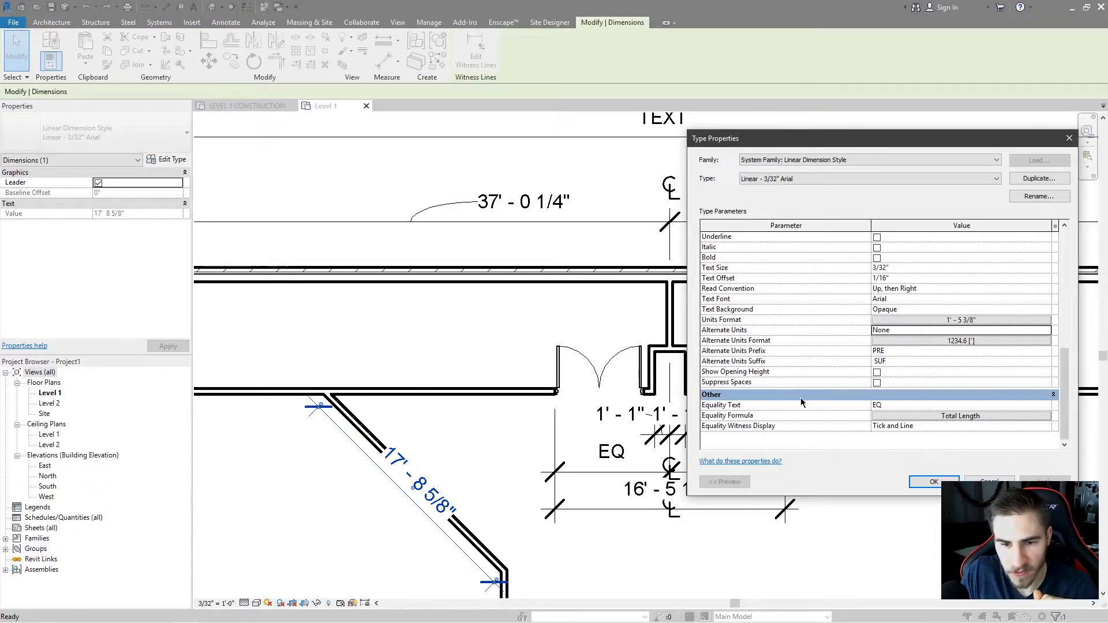
pyautogui.moveTo(807, 141); pyautogui.dragTo(300, 122)
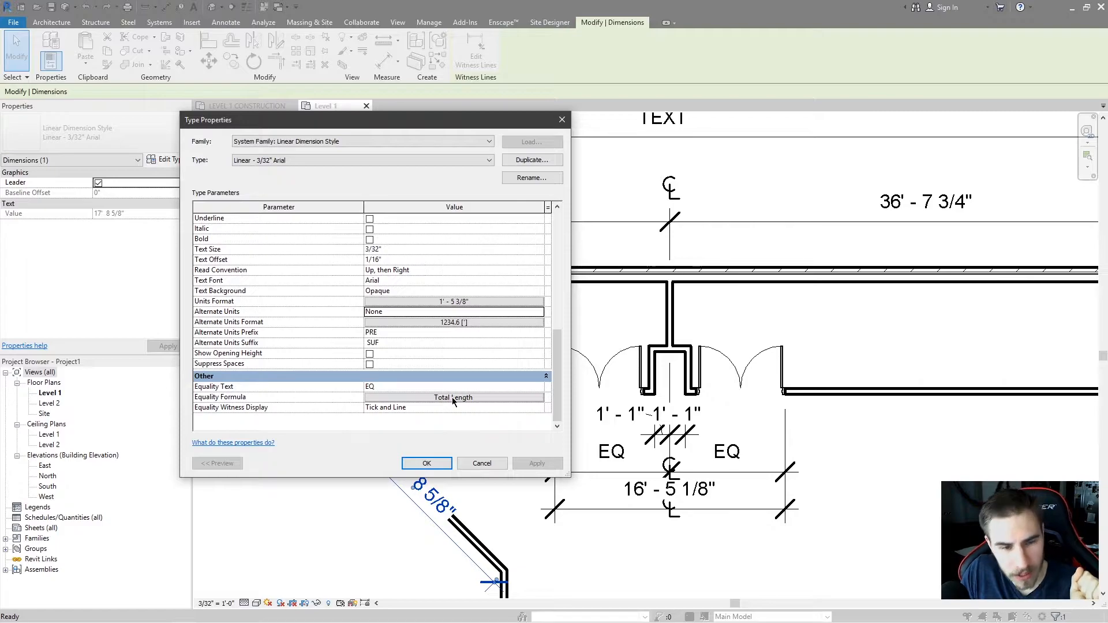
pyautogui.click(480, 465)
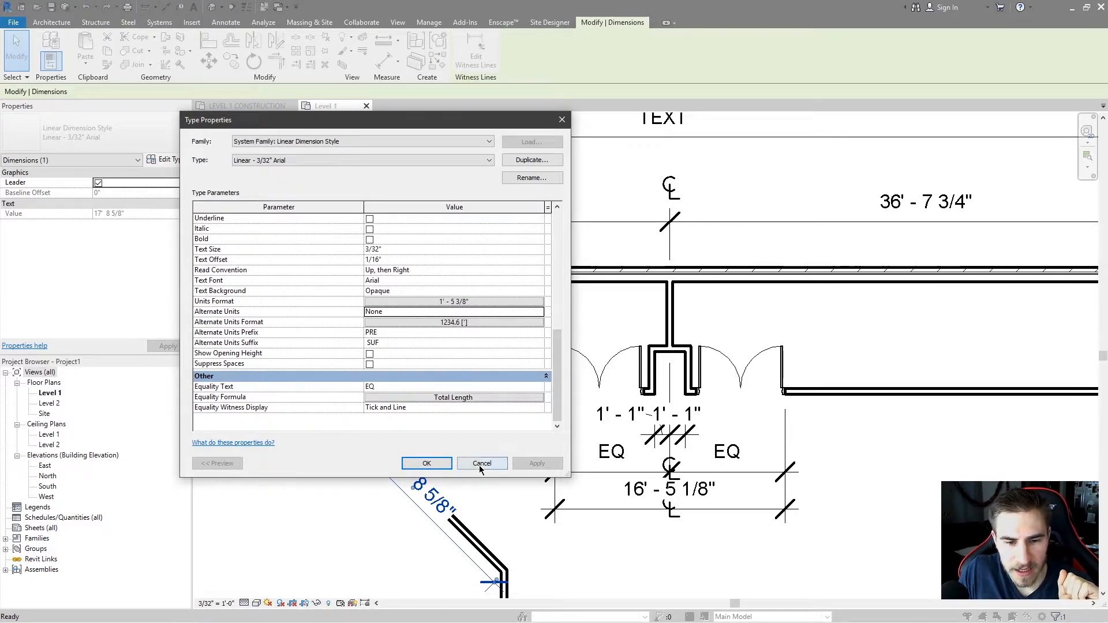
# Move the 16' - 5 1/8" overall dimension line further down below the EQ dimension.
pyautogui.moveTo(807, 486); pyautogui.dragTo(812, 455, button='middle')
pyautogui.click(761, 480)
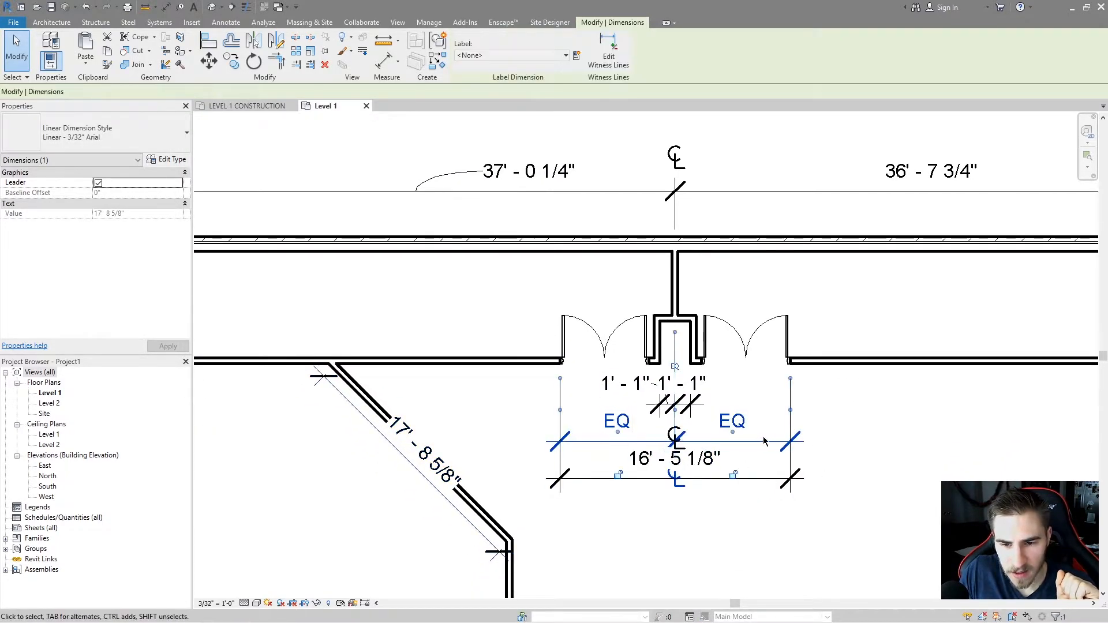
pyautogui.moveTo(760, 479); pyautogui.dragTo(779, 549)
pyautogui.moveTo(765, 443); pyautogui.dragTo(695, 393)
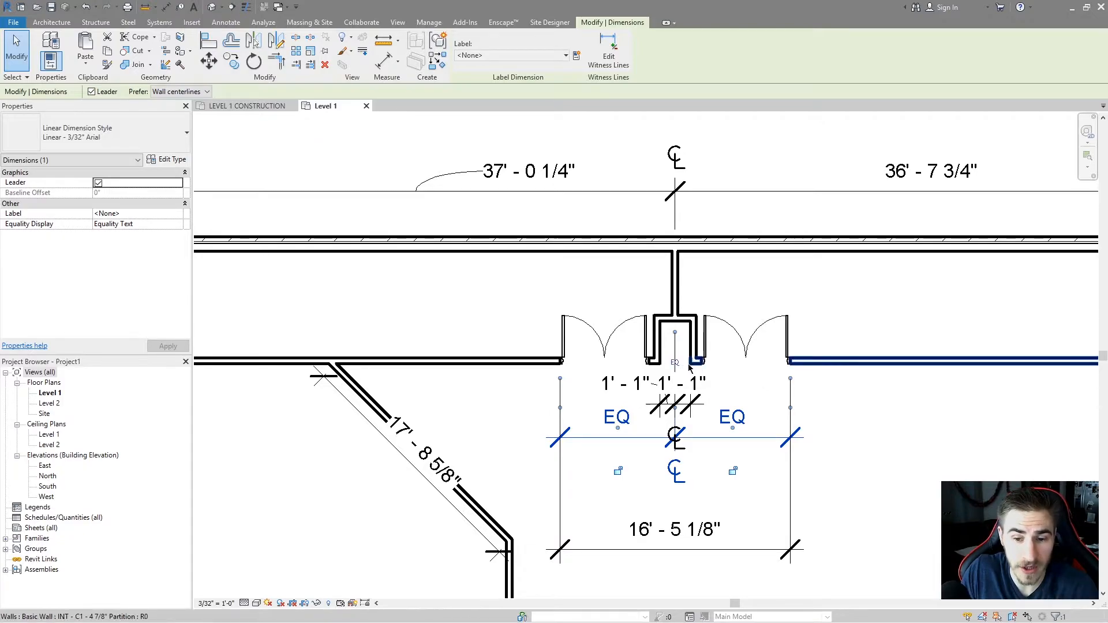
# Toggle the EQ dimension's equality constraint off and back on.
pyautogui.click(673, 366)
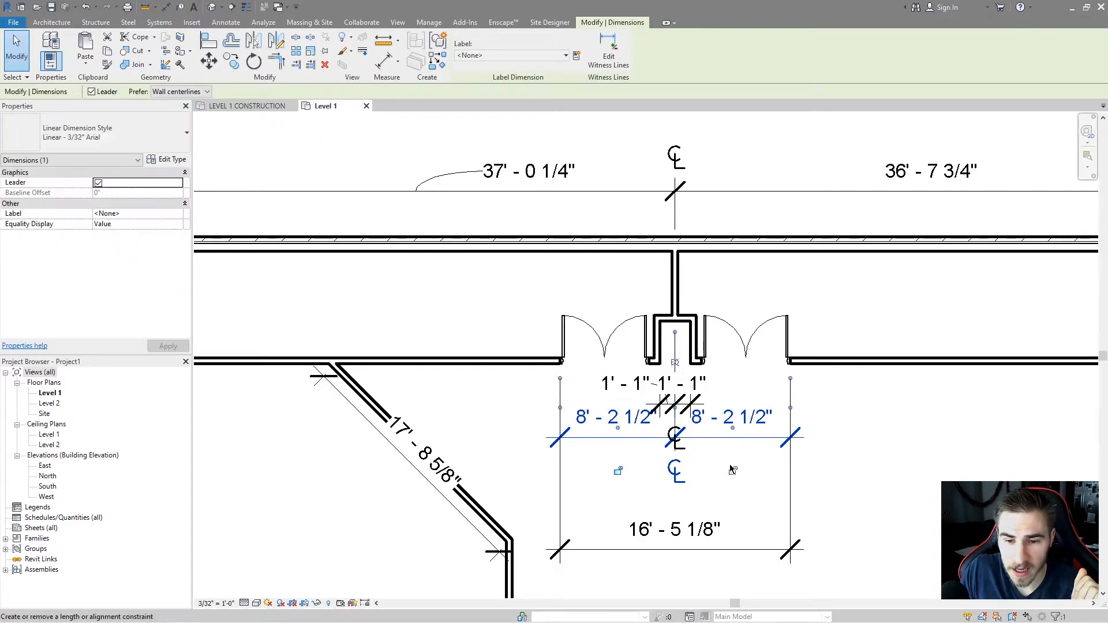
pyautogui.click(675, 363)
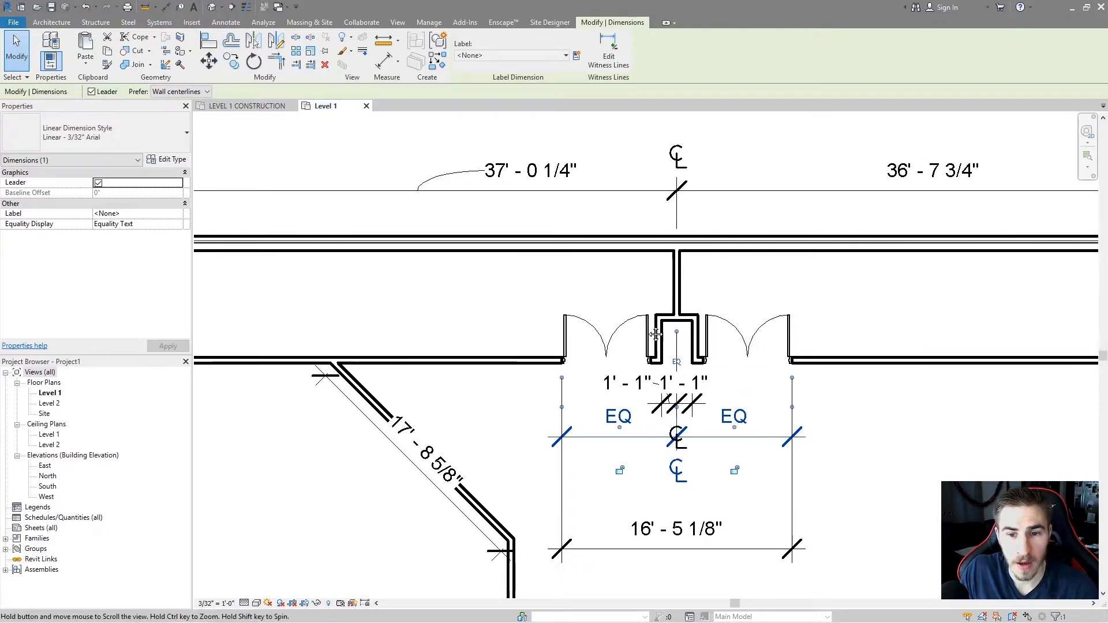
pyautogui.moveTo(899, 346); pyautogui.dragTo(984, 333, button='middle')
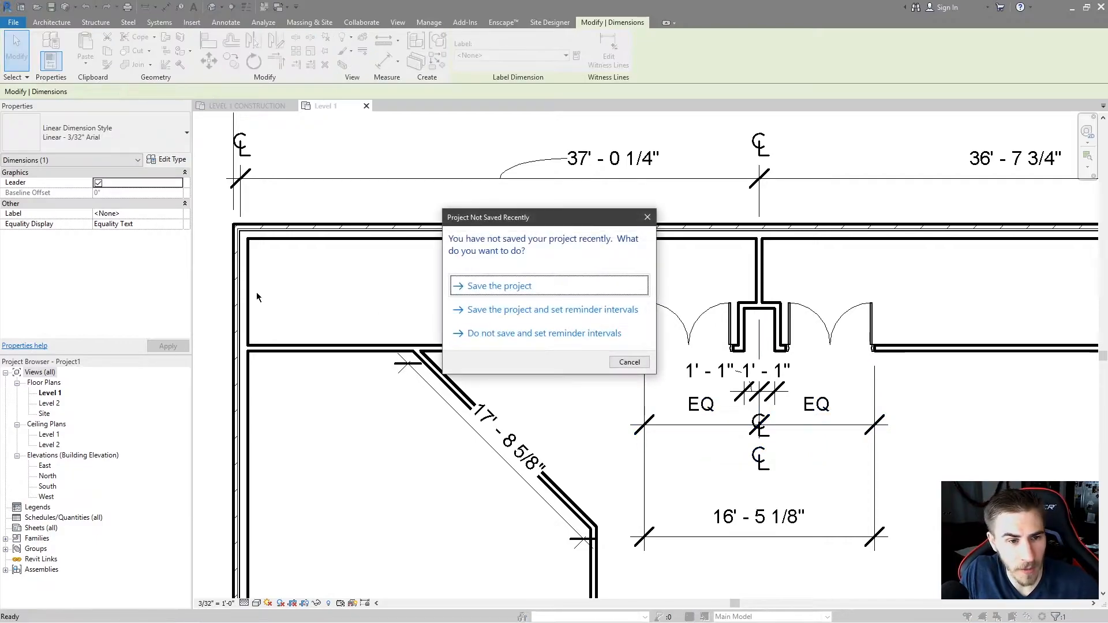
pyautogui.press('Escape')
# Draw a short horizontal detail line inside the room to the left.
pyautogui.press('d')
pyautogui.press('l')
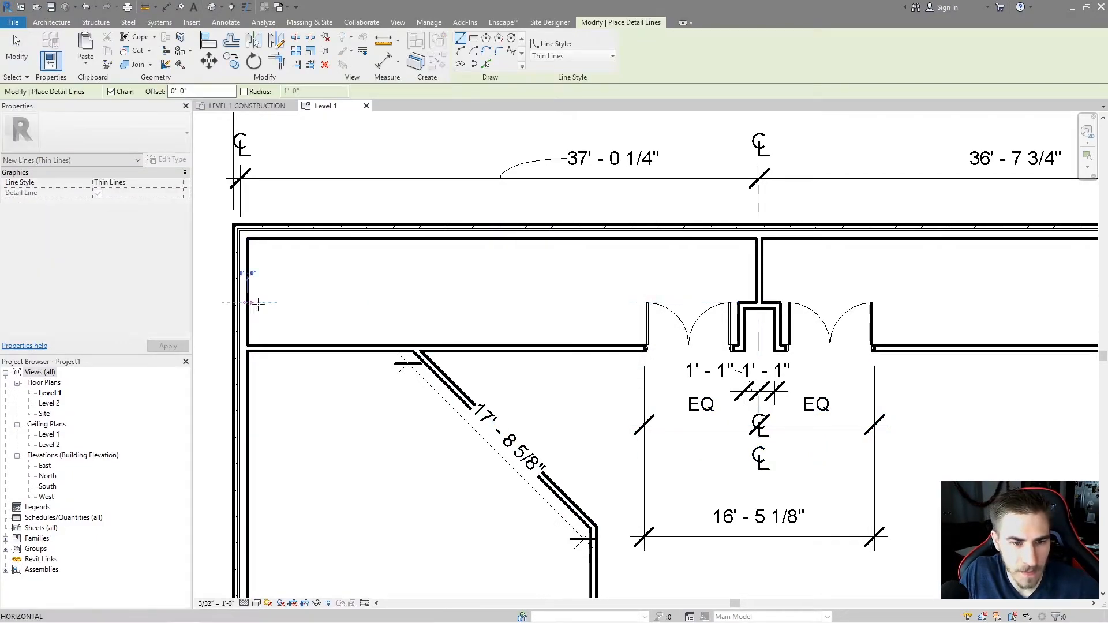
pyautogui.click(372, 302)
pyautogui.press('Escape')
pyautogui.press('Escape')
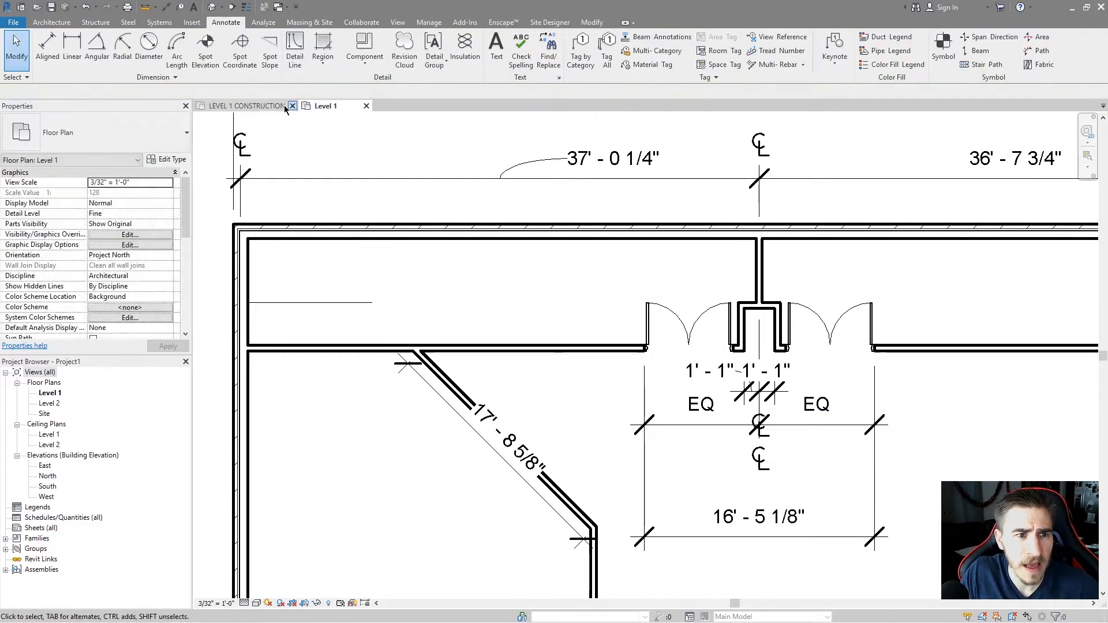
# Place an aligned dimension from the lower wall through the detail line to the upper wall and toggle its equality constraint.
pyautogui.click(52, 48)
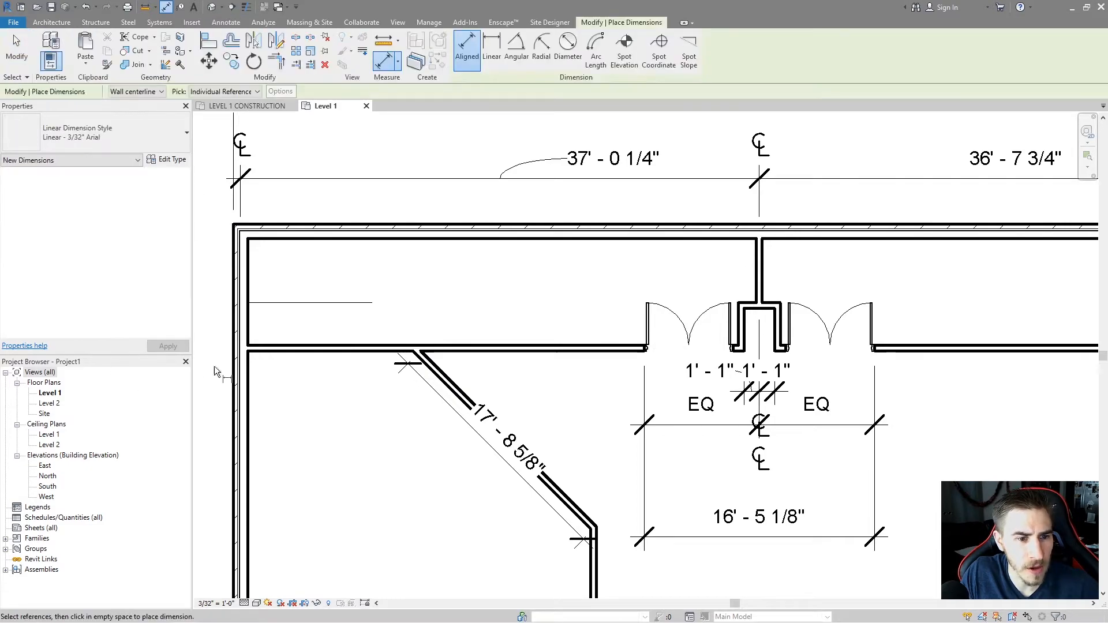
pyautogui.click(293, 342)
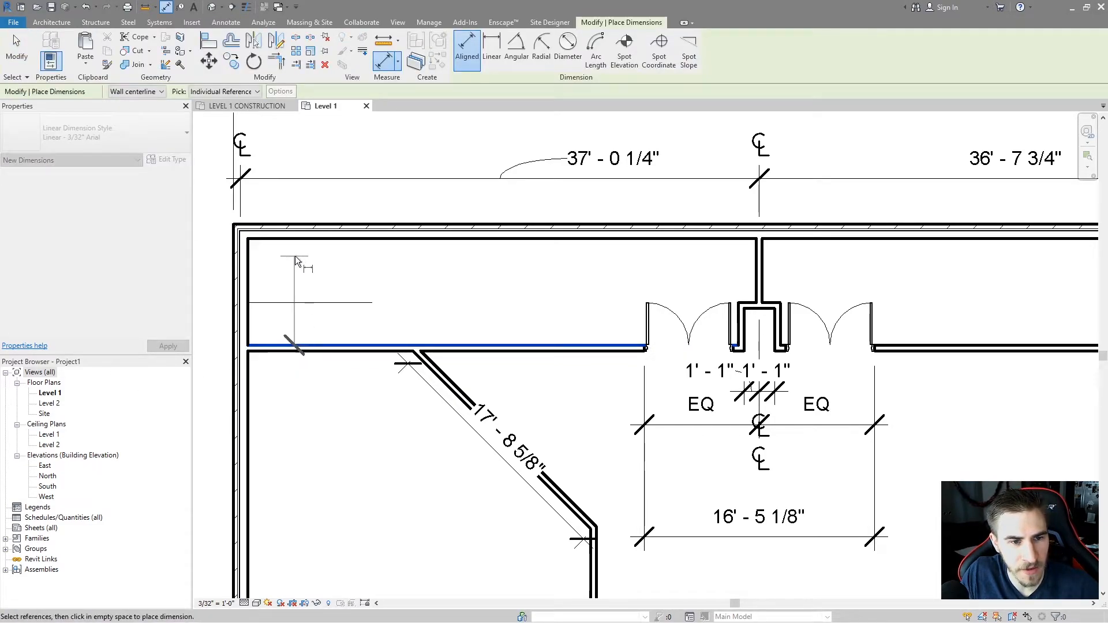
pyautogui.click(321, 237)
pyautogui.click(316, 302)
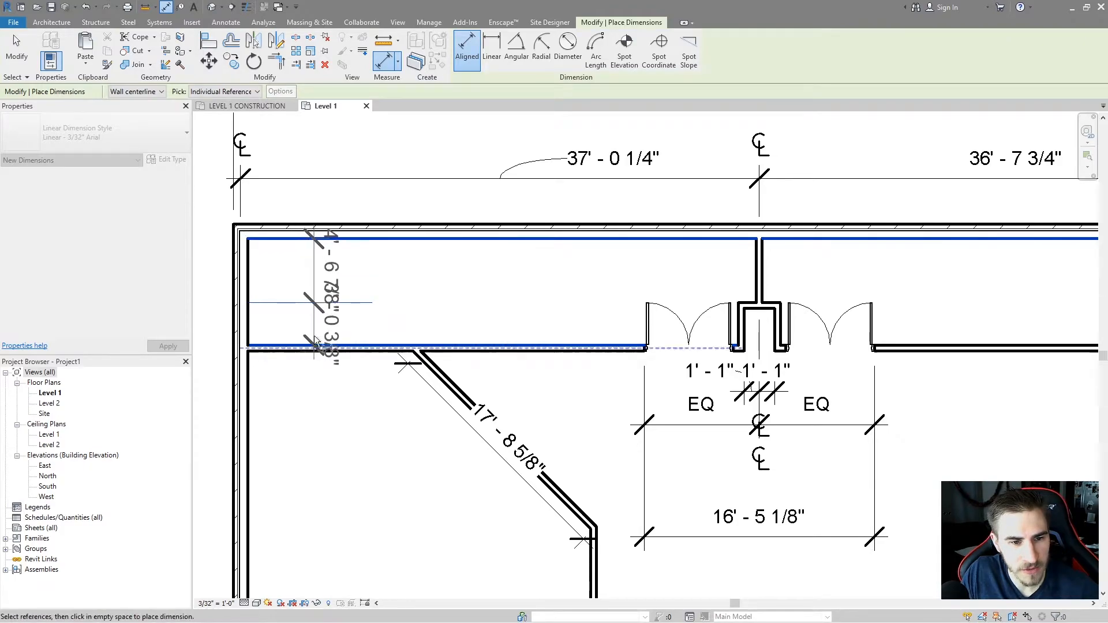
pyautogui.click(440, 295)
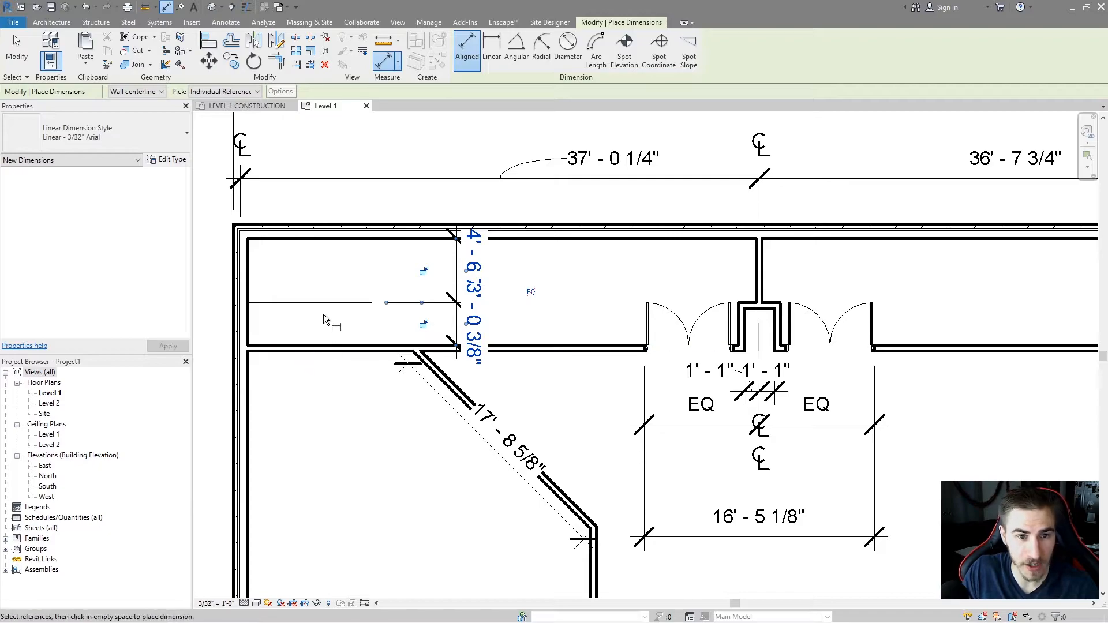
pyautogui.click(530, 292)
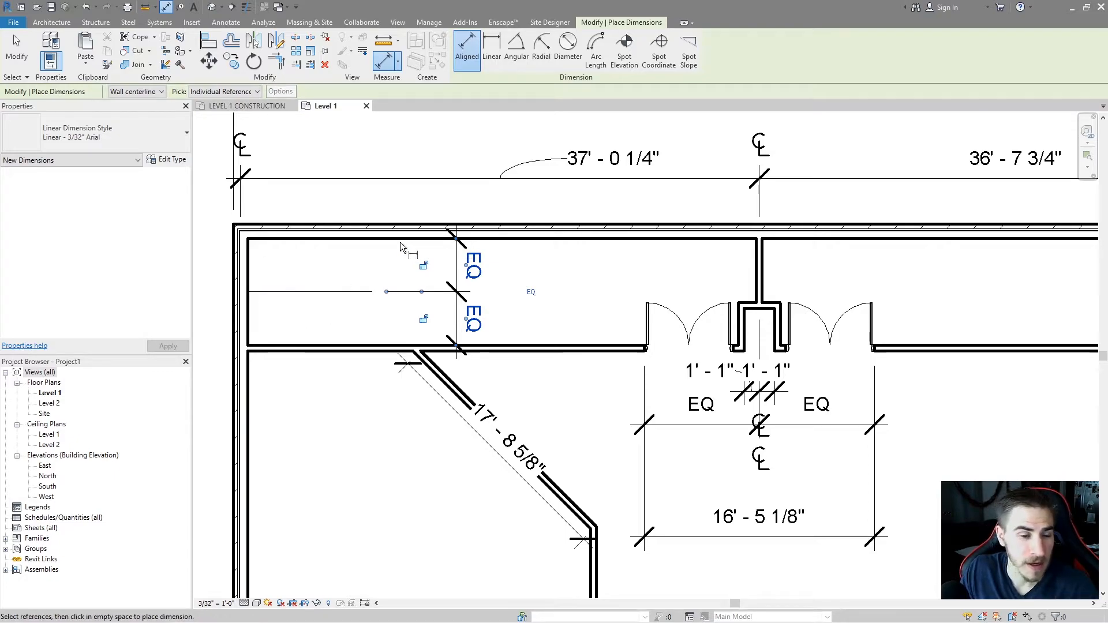
pyautogui.click(532, 292)
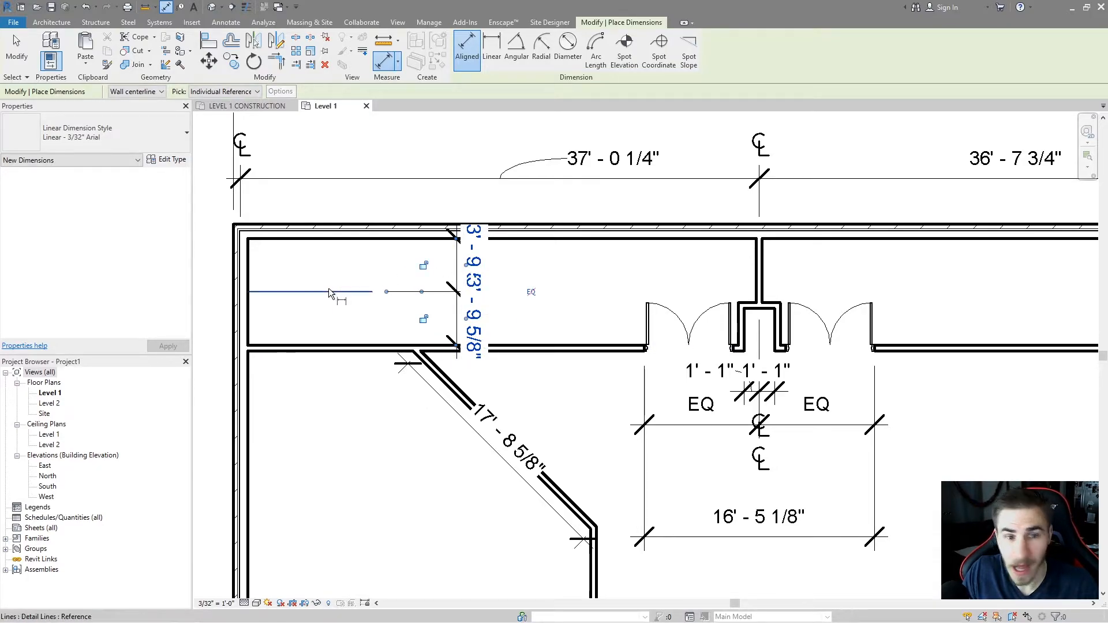
# Move the new dimension's text off the line with a leader, then delete the test dimension and detail line.
pyautogui.press('Escape')
pyautogui.press('Escape')
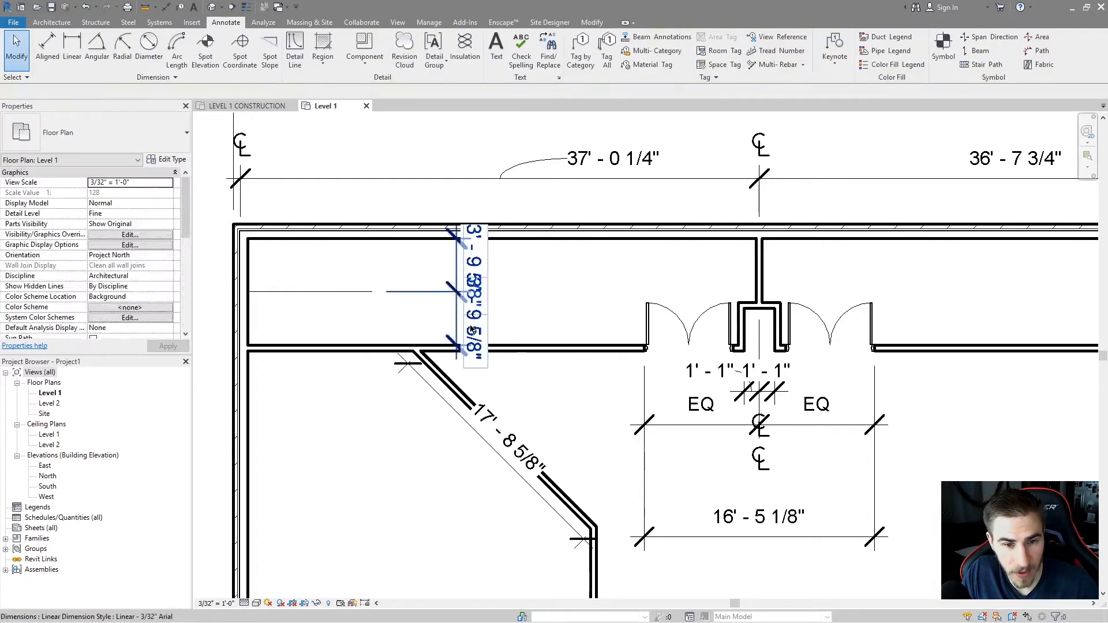
pyautogui.click(476, 327)
pyautogui.moveTo(467, 319); pyautogui.dragTo(514, 335)
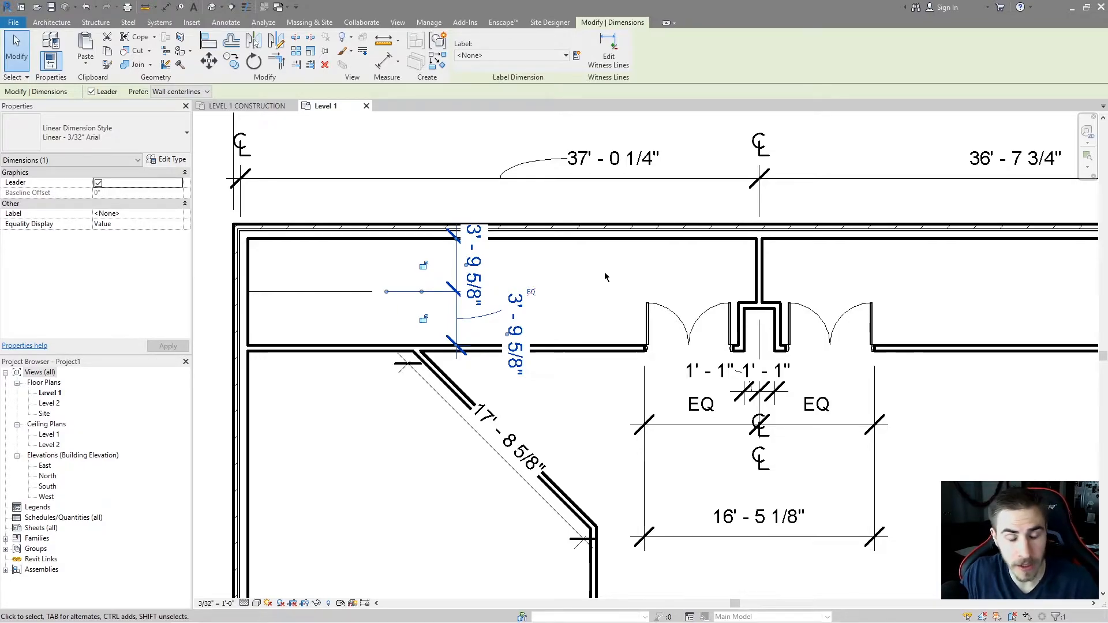
pyautogui.click(584, 275)
pyautogui.moveTo(333, 274); pyautogui.dragTo(305, 308)
pyautogui.moveTo(388, 283); pyautogui.dragTo(399, 294)
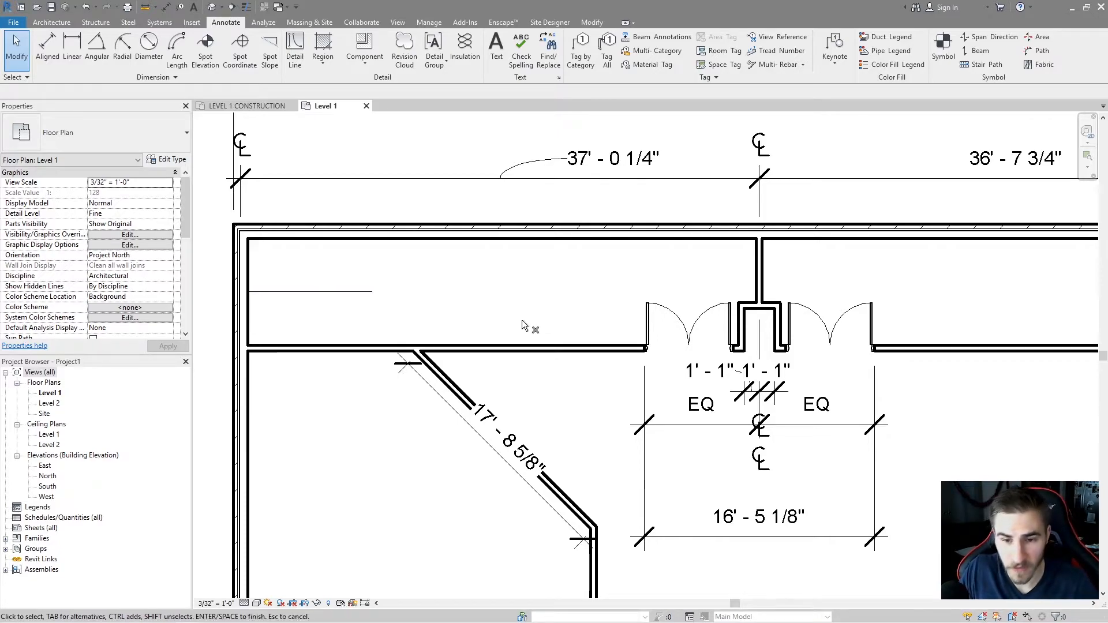
pyautogui.moveTo(517, 251); pyautogui.dragTo(457, 248, button='middle')
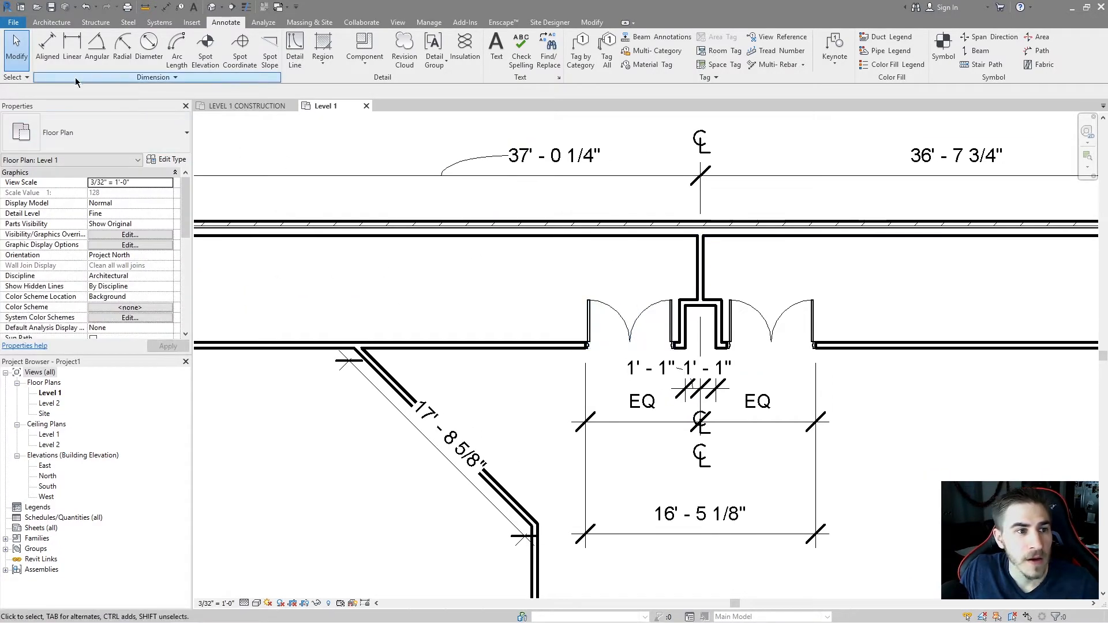
# Open the EQ dimension's type properties and set Equality Text to EQUAL, applying the change.
pyautogui.click(600, 403)
pyautogui.click(168, 159)
pyautogui.scroll(-12, 369, 281)
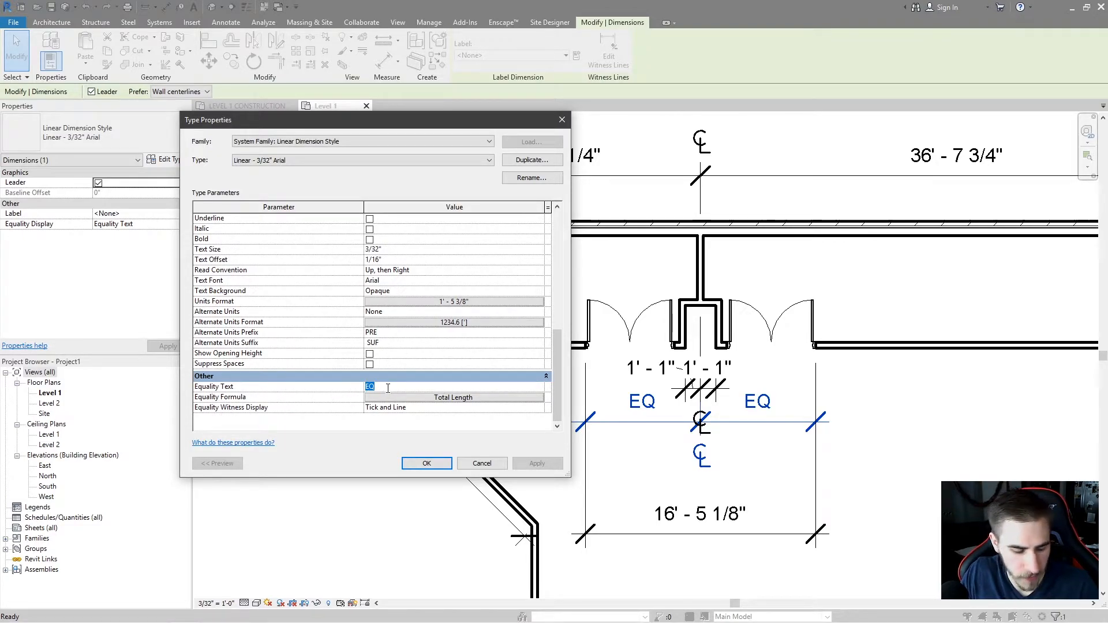
pyautogui.write('EQUAL')
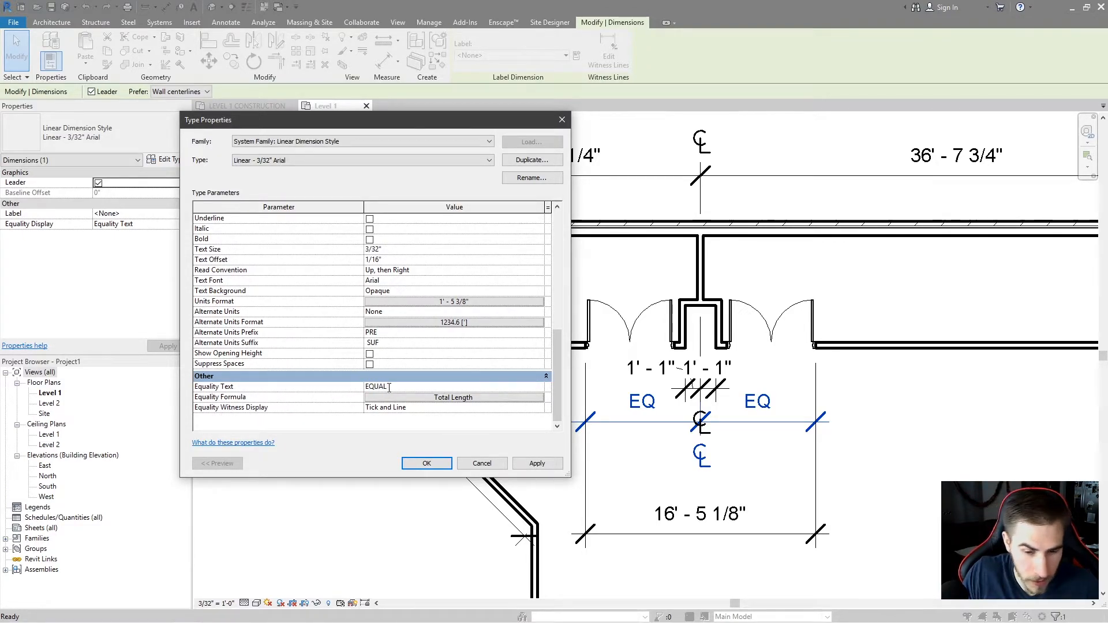
pyautogui.click(551, 464)
# Set the Equality Text back to EQ and apply.
pyautogui.click(402, 388)
pyautogui.write('EQ')
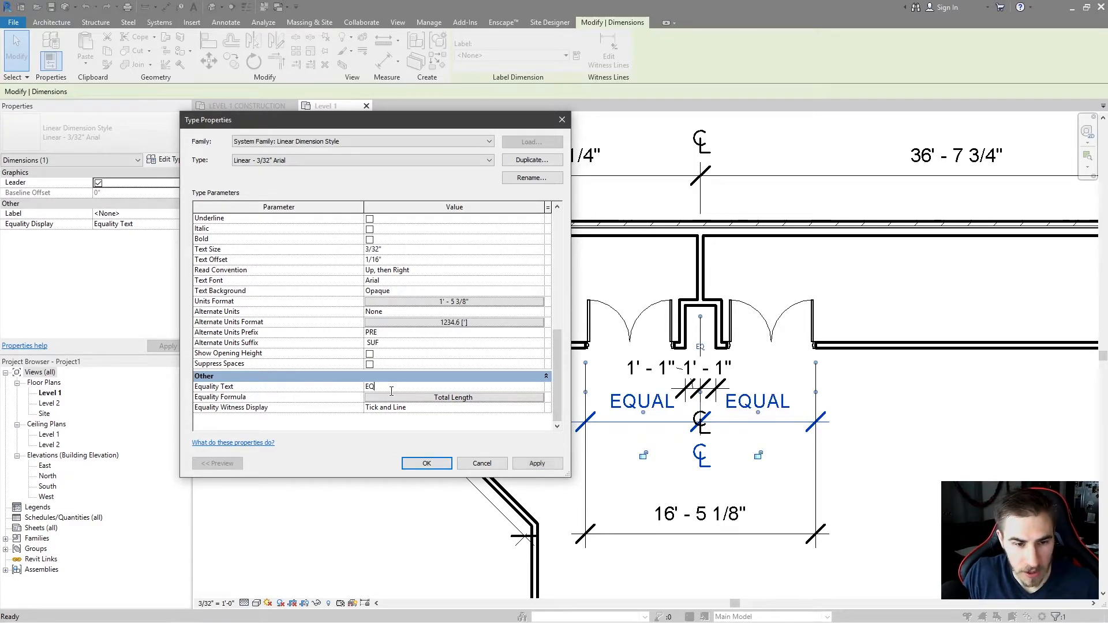
pyautogui.click(515, 465)
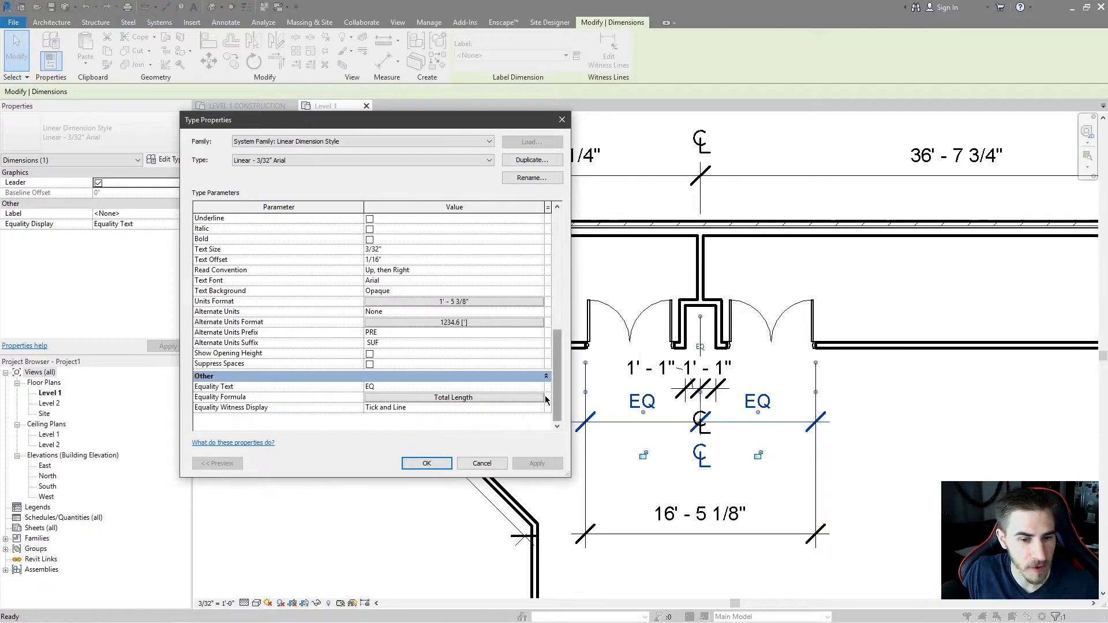
# Open the Equality Formula editor to review its parameters, then close it without changes.
pyautogui.click(468, 399)
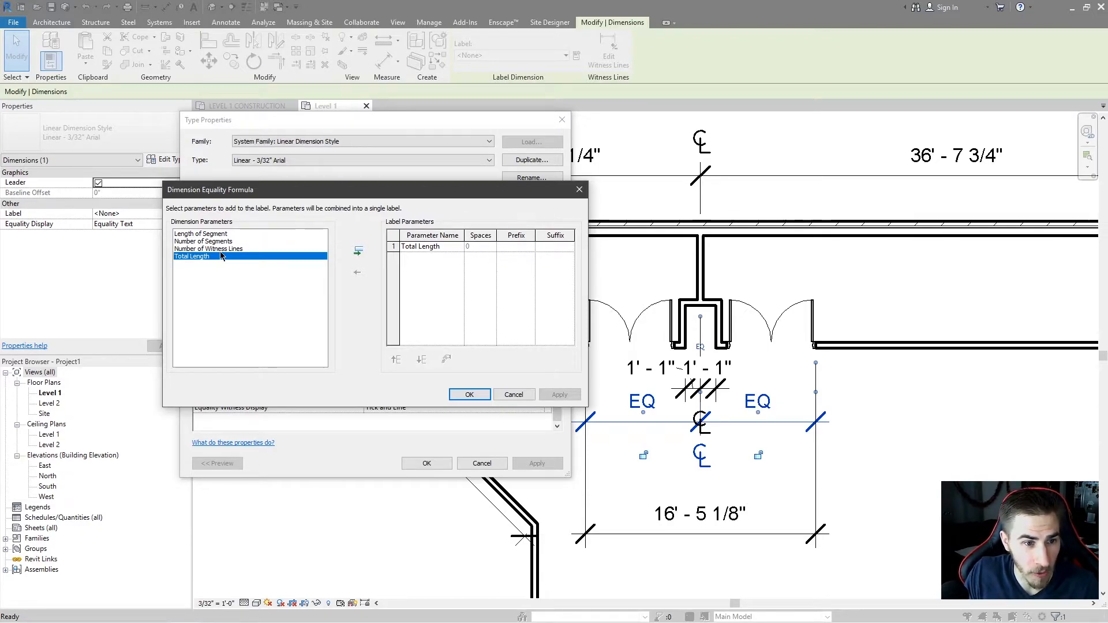
pyautogui.press('Up')
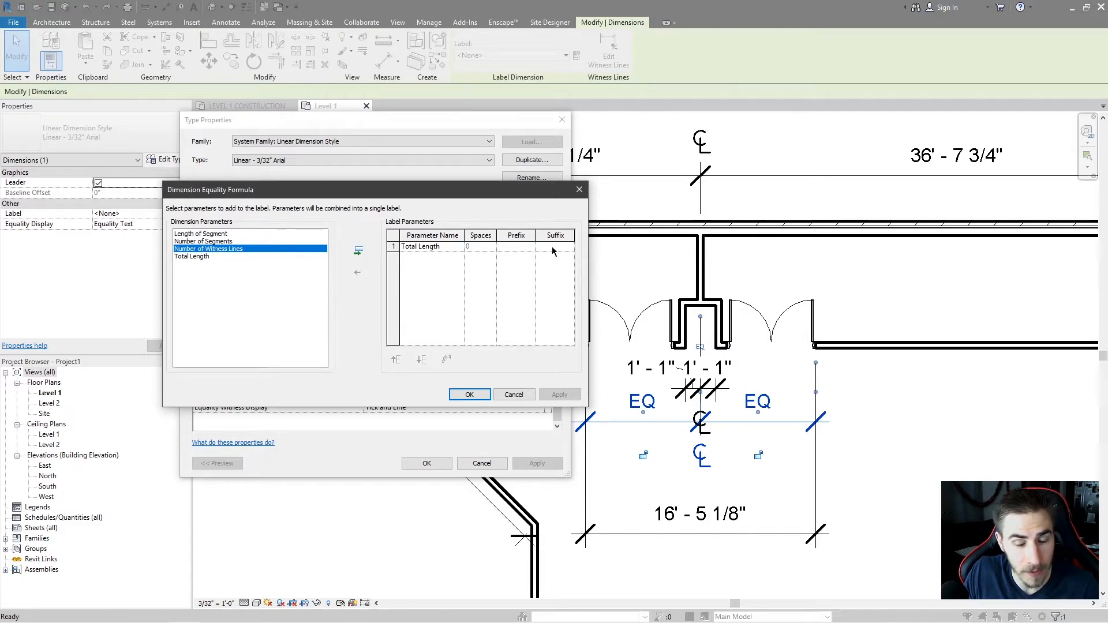
pyautogui.click(579, 189)
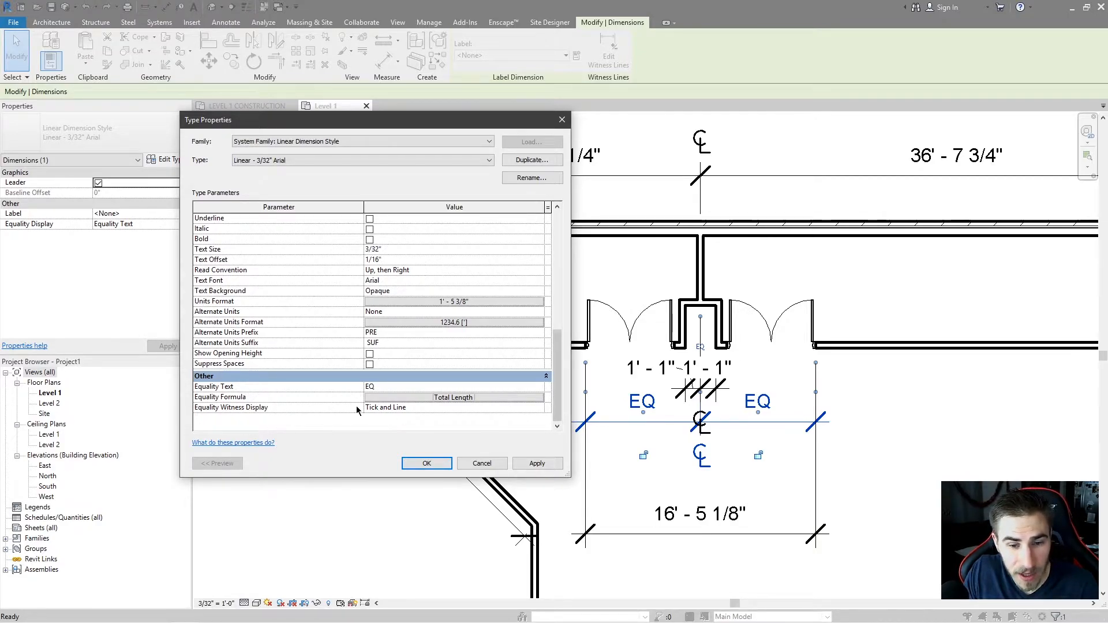
# Set Equality Witness Display to Tick only and apply.
pyautogui.click(540, 408)
pyautogui.click(427, 427)
pyautogui.click(534, 463)
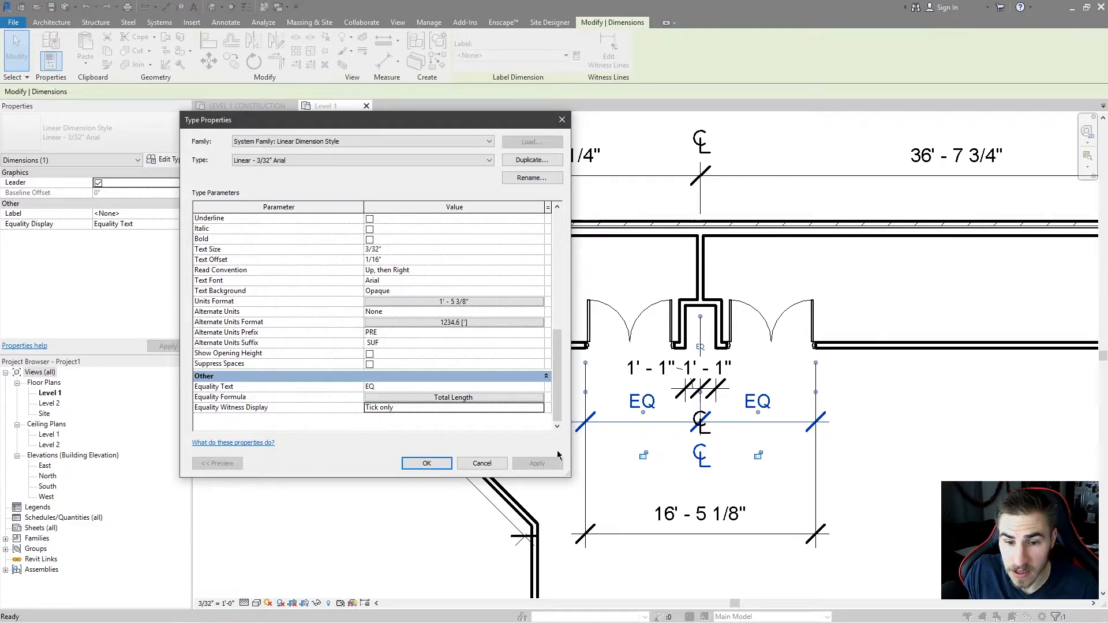
# Set Equality Witness Display to Hide and apply.
pyautogui.click(541, 408)
pyautogui.click(415, 437)
pyautogui.click(537, 464)
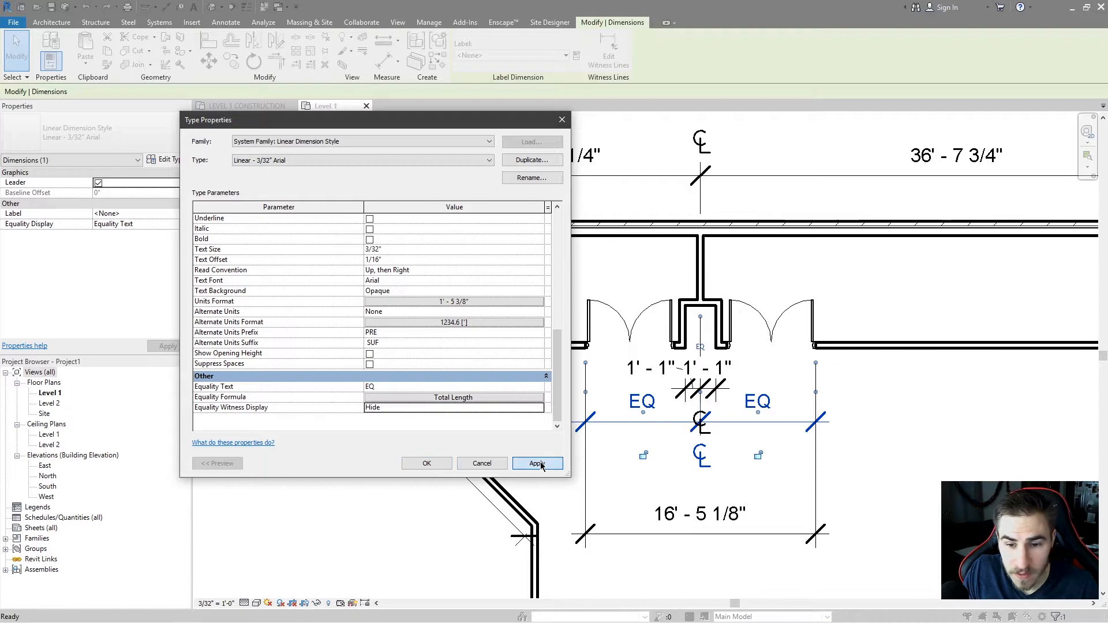
# Set Equality Witness Display back to Tick and Line and close the Type Properties dialog.
pyautogui.click(540, 408)
pyautogui.click(416, 418)
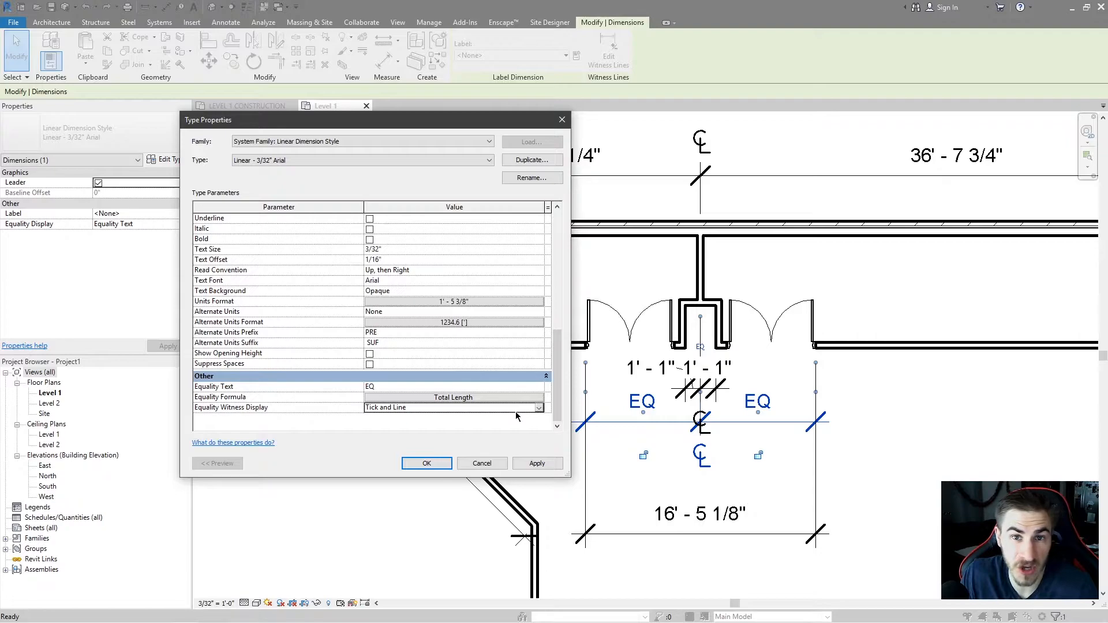
pyautogui.click(427, 464)
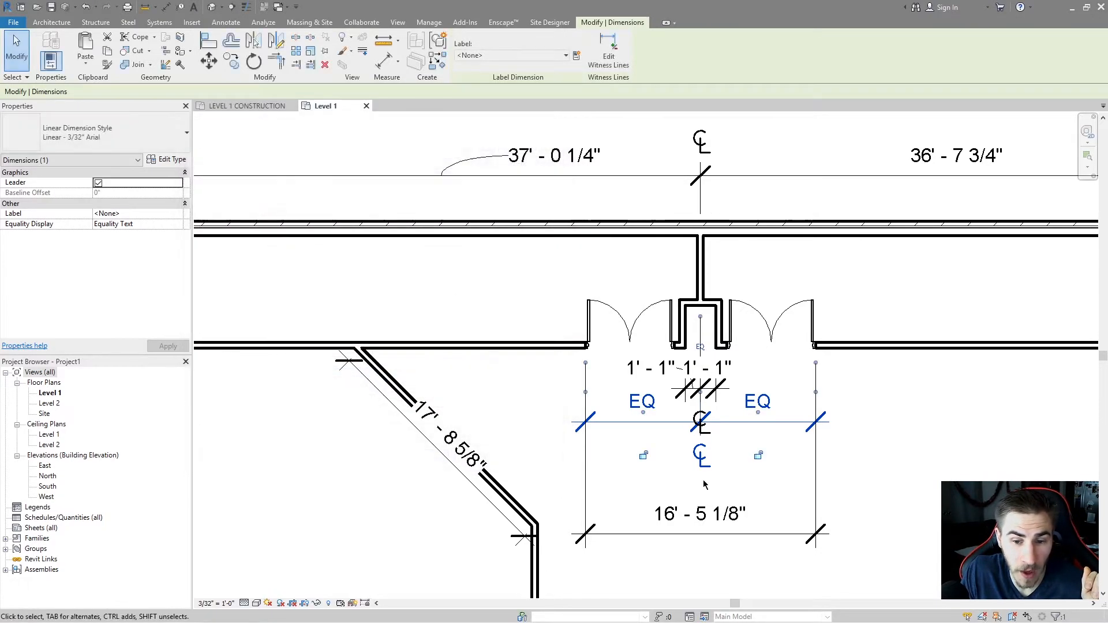
# Draw three short vertical detail lines in the lower room between the two side walls.
pyautogui.moveTo(493, 345); pyautogui.dragTo(597, 362, button='middle')
pyautogui.moveTo(635, 434); pyautogui.dragTo(349, 257, button='middle')
pyautogui.scroll(-1, 420, 269)
pyautogui.moveTo(512, 325); pyautogui.dragTo(599, 418, button='middle')
pyautogui.moveTo(596, 505); pyautogui.dragTo(574, 468, button='middle')
pyautogui.press('d')
pyautogui.press('l')
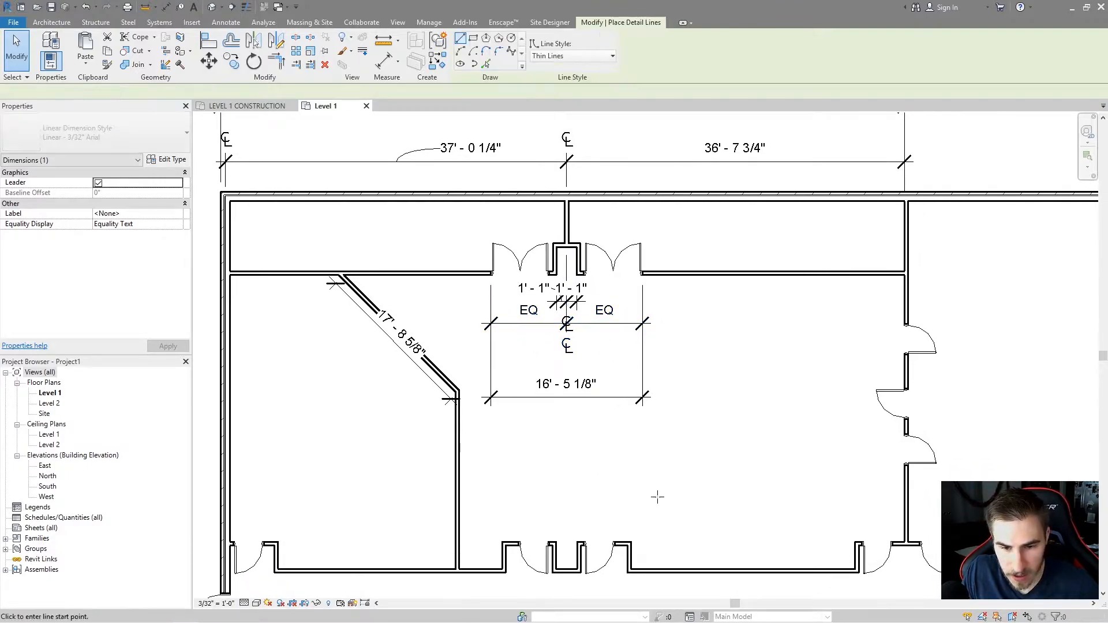
pyautogui.click(647, 439)
pyautogui.click(646, 503)
pyautogui.press('Escape')
pyautogui.click(711, 463)
pyautogui.click(711, 509)
pyautogui.press('Escape')
pyautogui.click(803, 427)
pyautogui.click(801, 503)
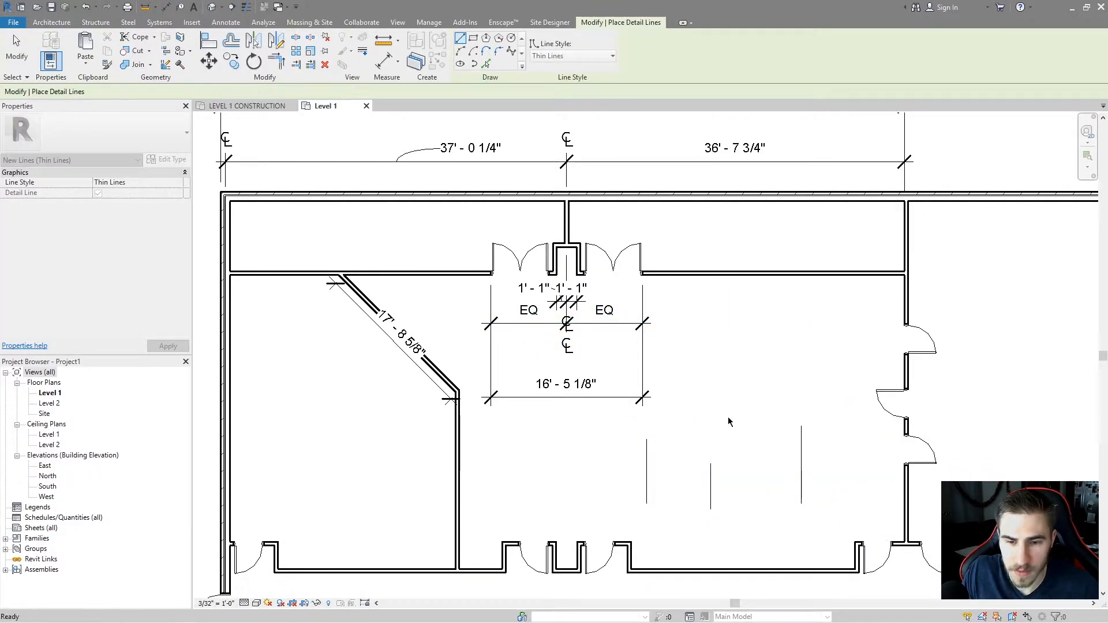
pyautogui.press('Escape')
pyautogui.press('Escape')
# Place an aligned dimension across both walls and the three detail lines, and make it equal.
pyautogui.press('d')
pyautogui.press('i')
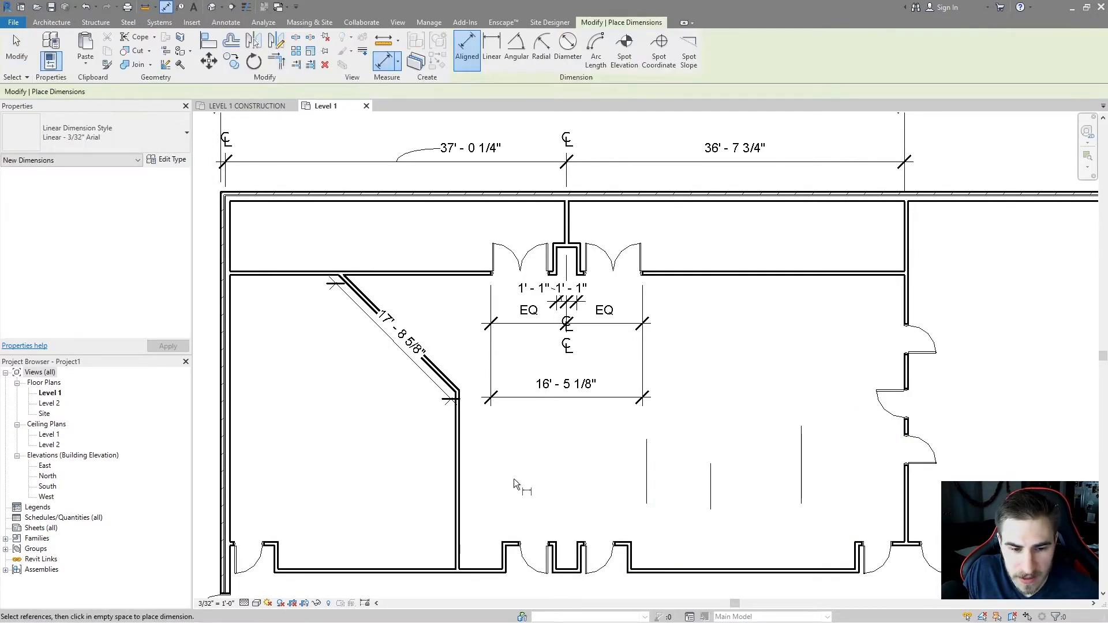
pyautogui.click(463, 466)
pyautogui.click(647, 469)
pyautogui.click(711, 479)
pyautogui.click(802, 456)
pyautogui.click(902, 479)
pyautogui.click(737, 468)
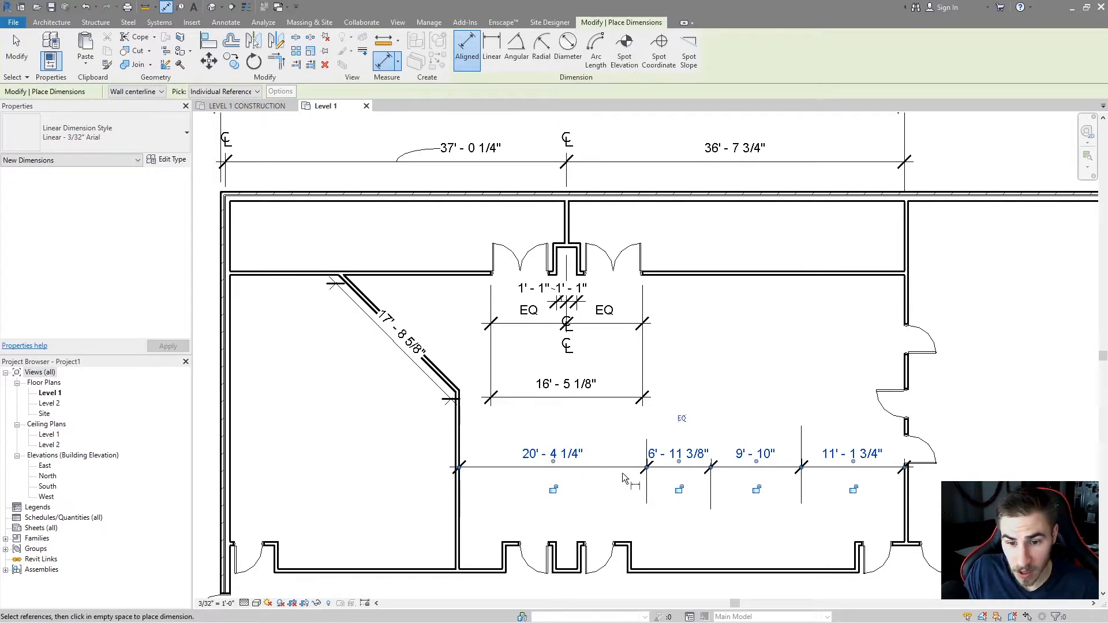
pyautogui.click(682, 418)
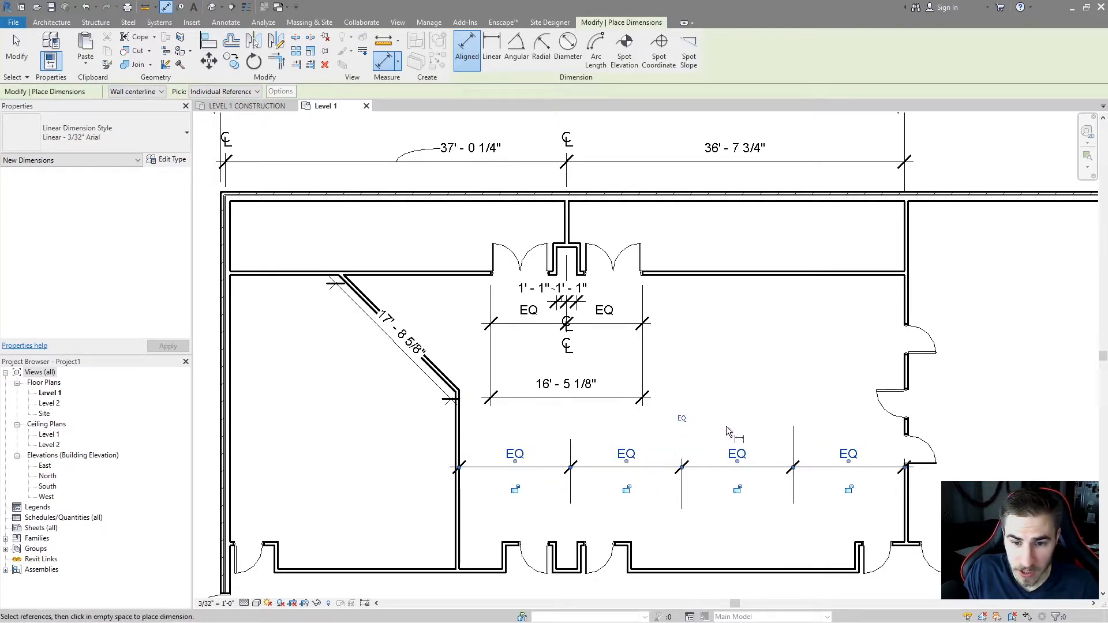
pyautogui.press('Escape')
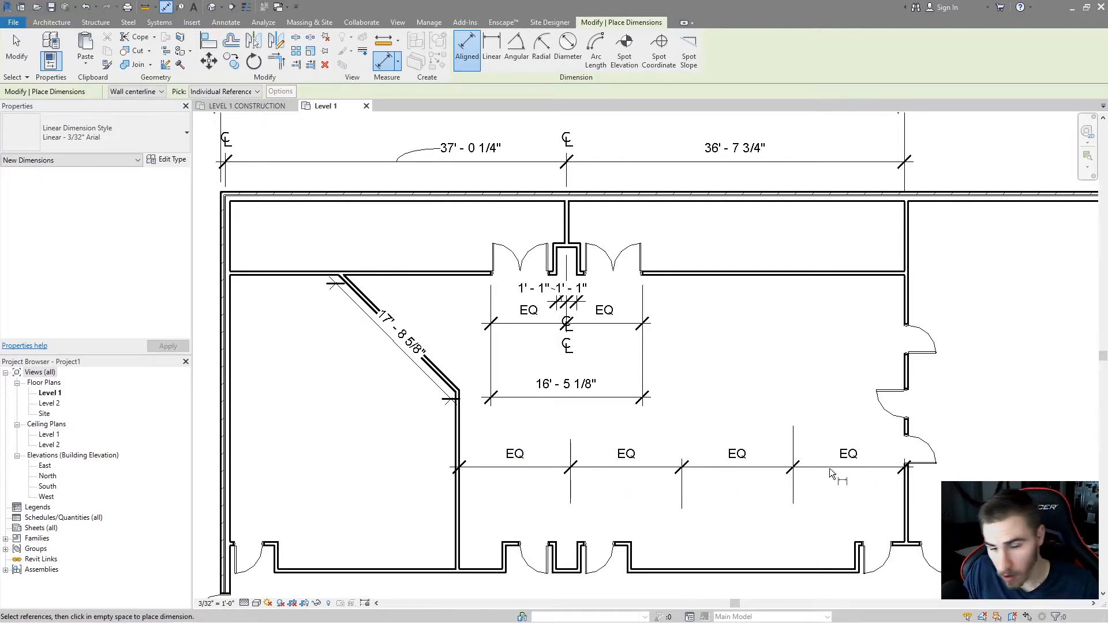
# Place a vertical aligned dimension across the upper-right room's walls and make its segments equal.
pyautogui.scroll(-1, 730, 392)
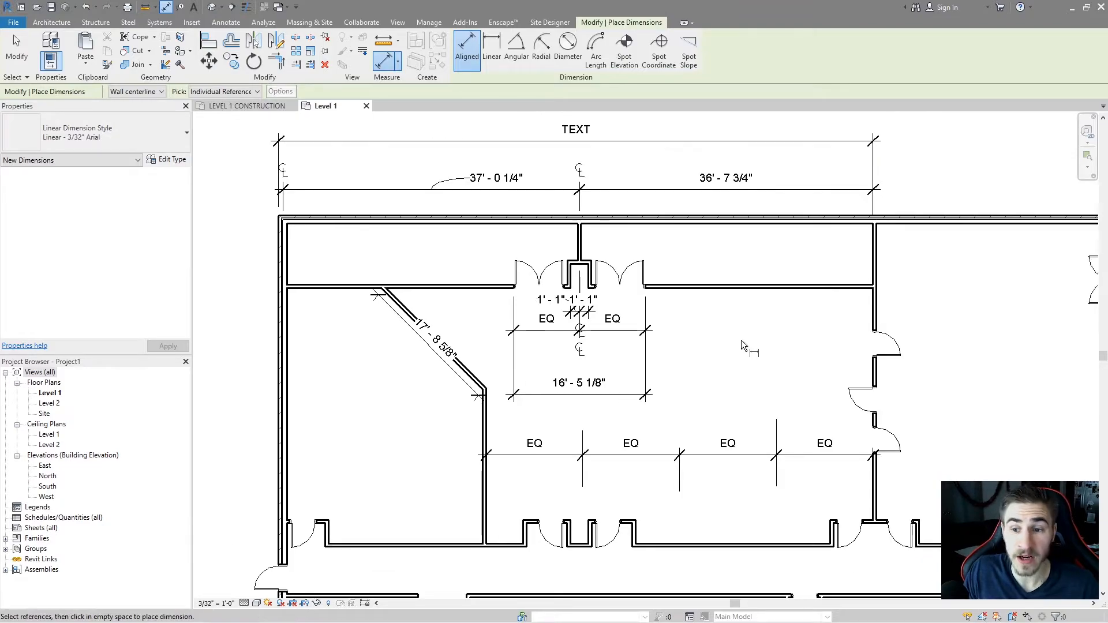
pyautogui.click(871, 530)
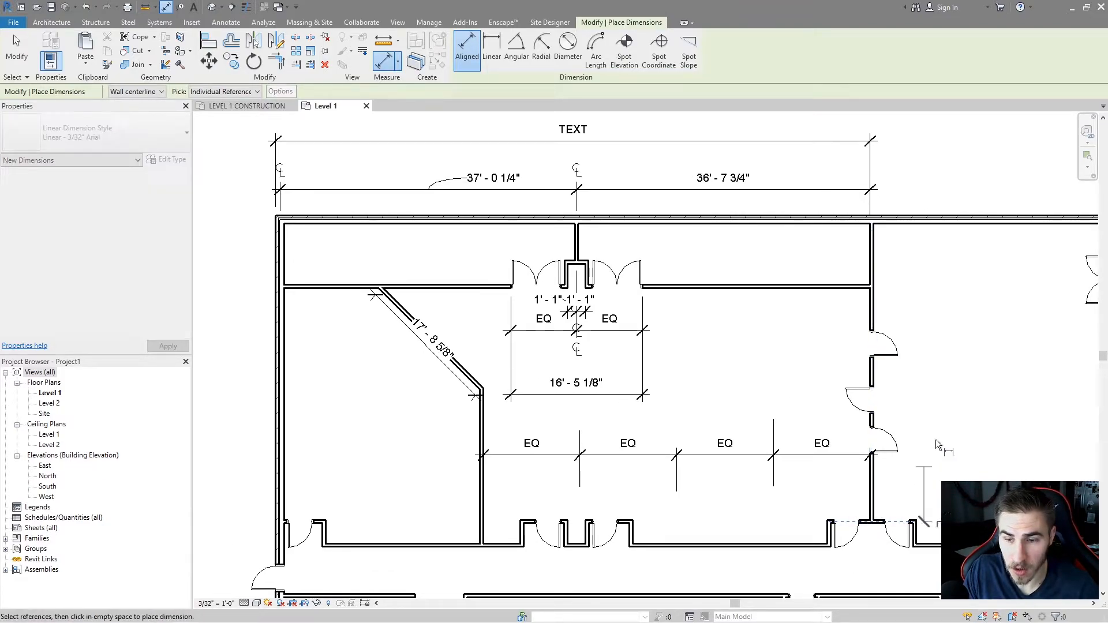
pyautogui.click(845, 222)
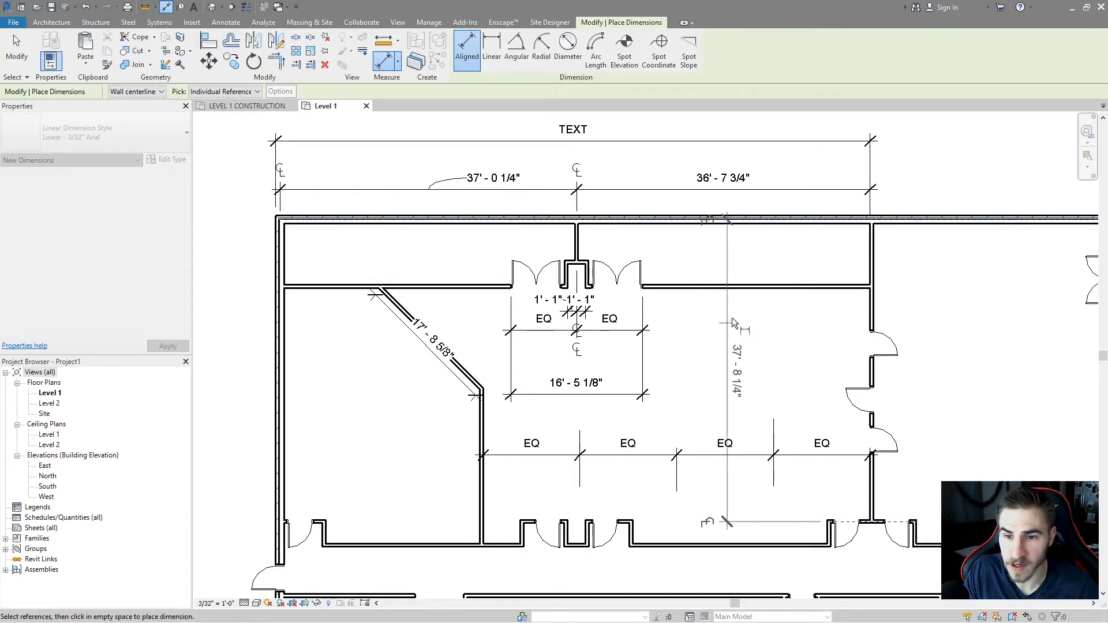
pyautogui.click(779, 286)
pyautogui.click(792, 367)
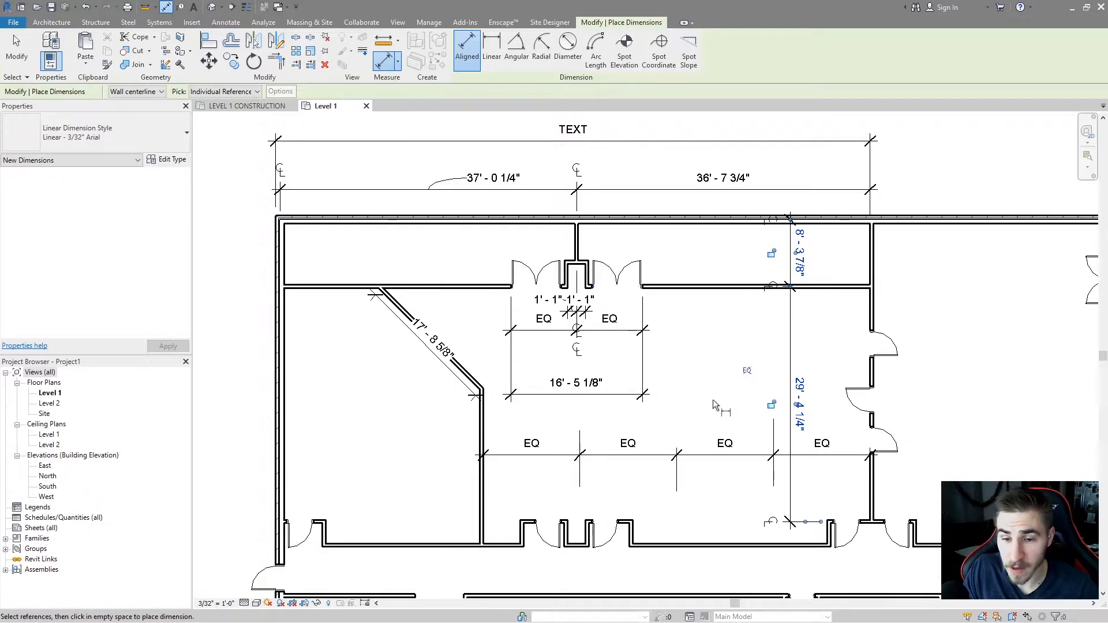
pyautogui.click(748, 372)
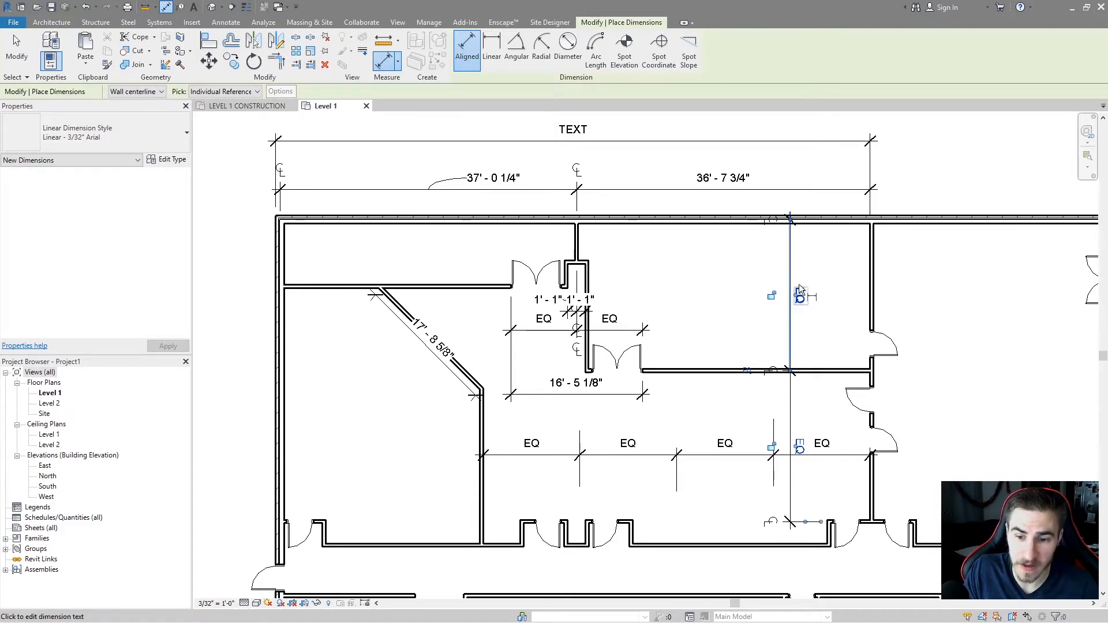
# Undo the equality change and delete the vertical dimension.
pyautogui.press('Escape')
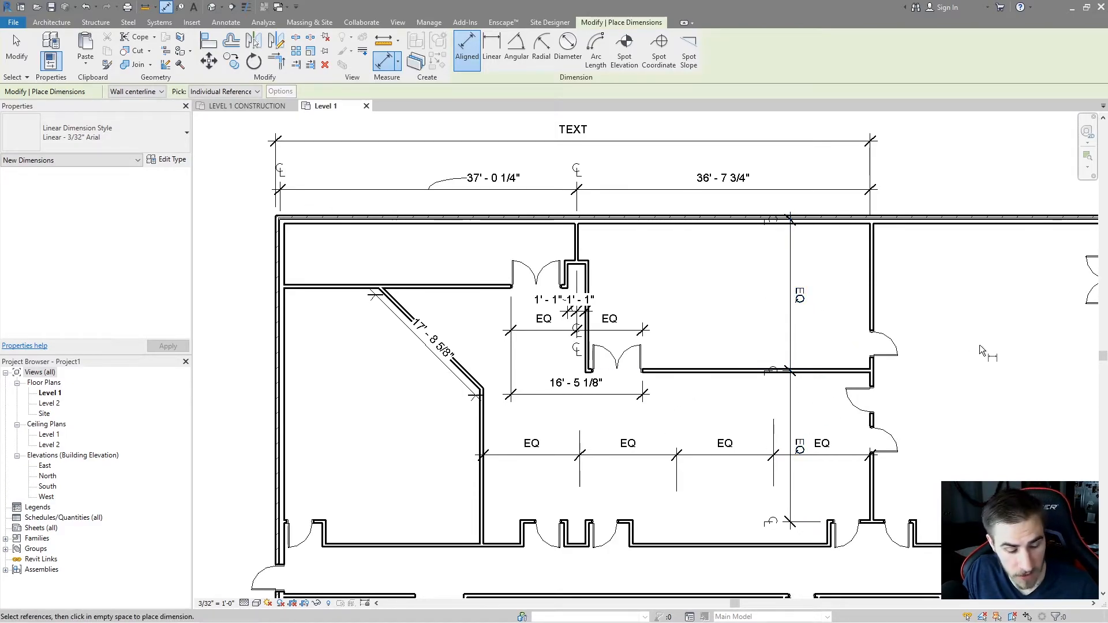
pyautogui.press('Escape')
pyautogui.hotkey('ctrl', 'z')
pyautogui.click(805, 378)
pyautogui.press('Delete')
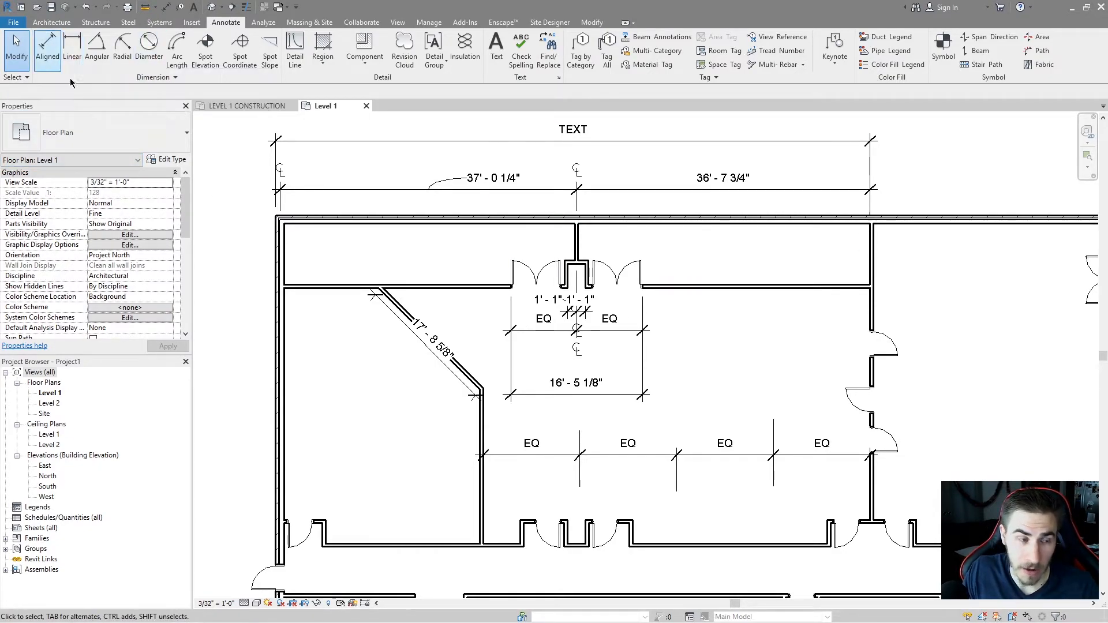
# Review the floor plan type properties, then select the diagonal dimension and browse its available dimension types.
pyautogui.click(167, 159)
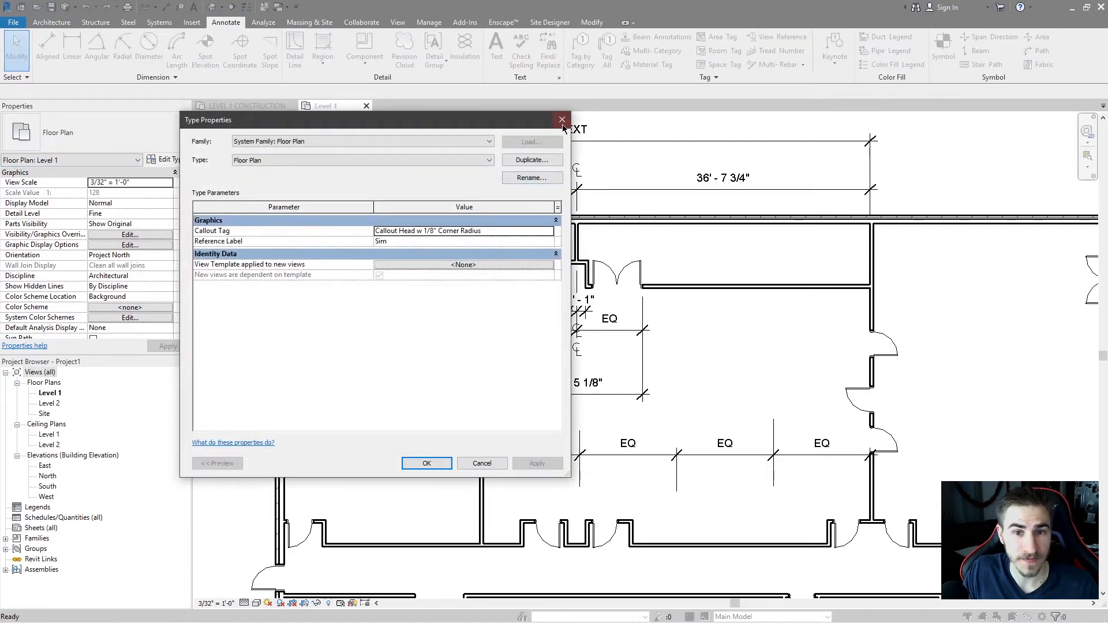
pyautogui.click(562, 122)
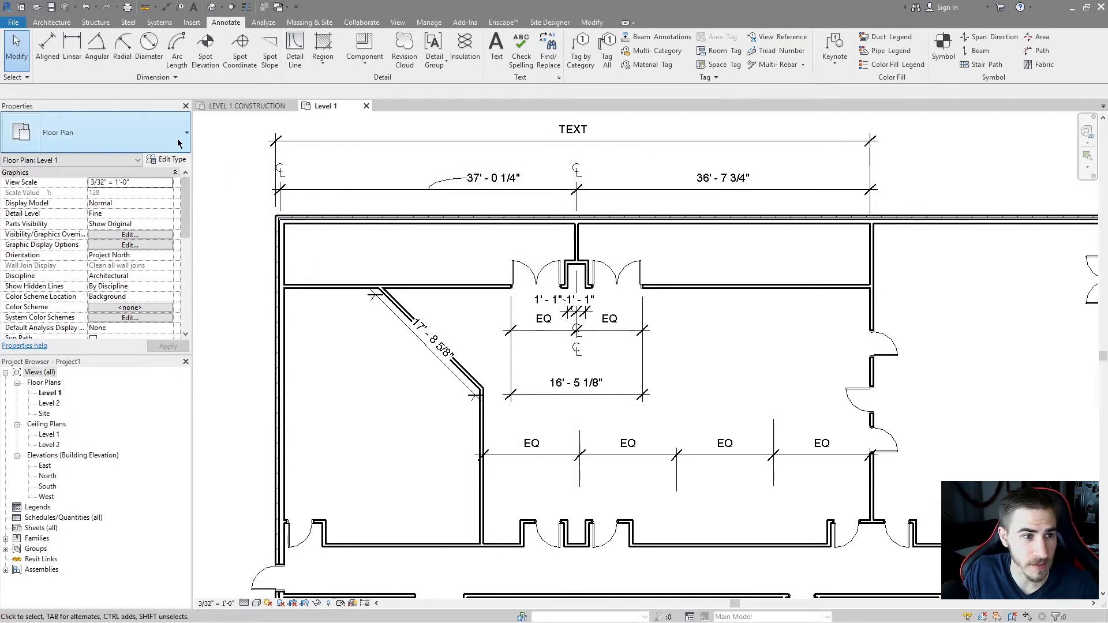
pyautogui.click(440, 358)
pyautogui.moveTo(433, 353); pyautogui.dragTo(415, 370)
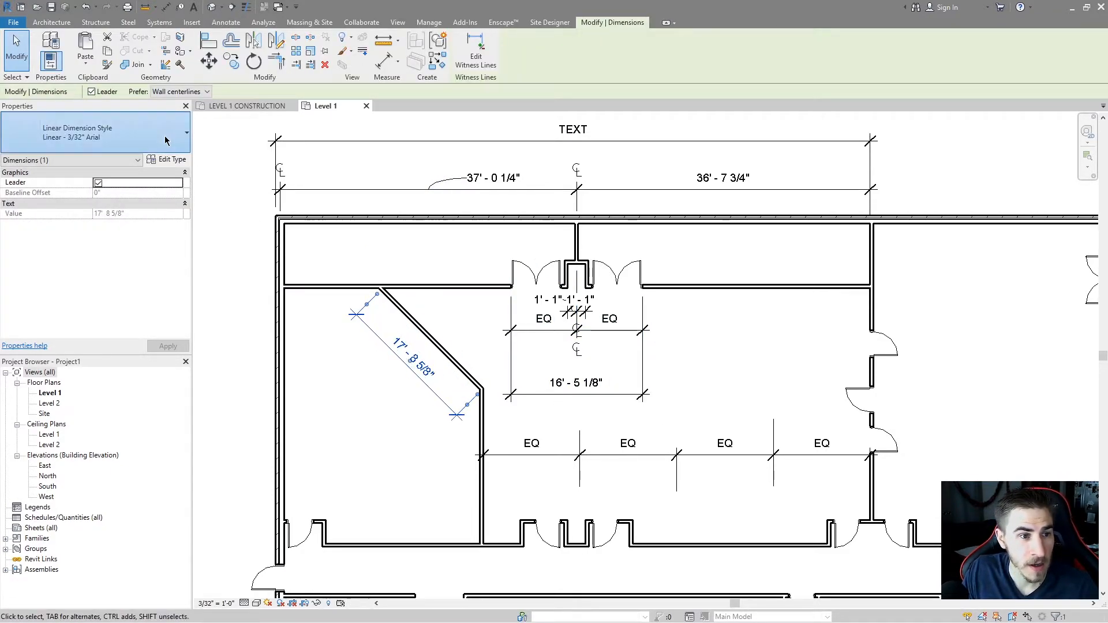
pyautogui.click(136, 137)
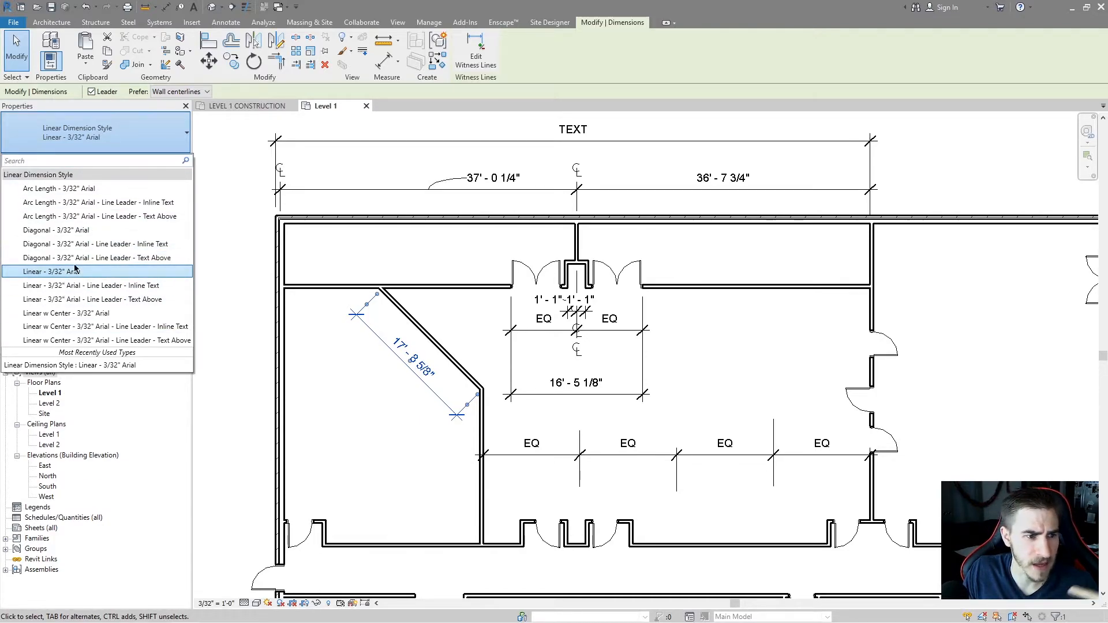
pyautogui.click(383, 433)
pyautogui.click(434, 378)
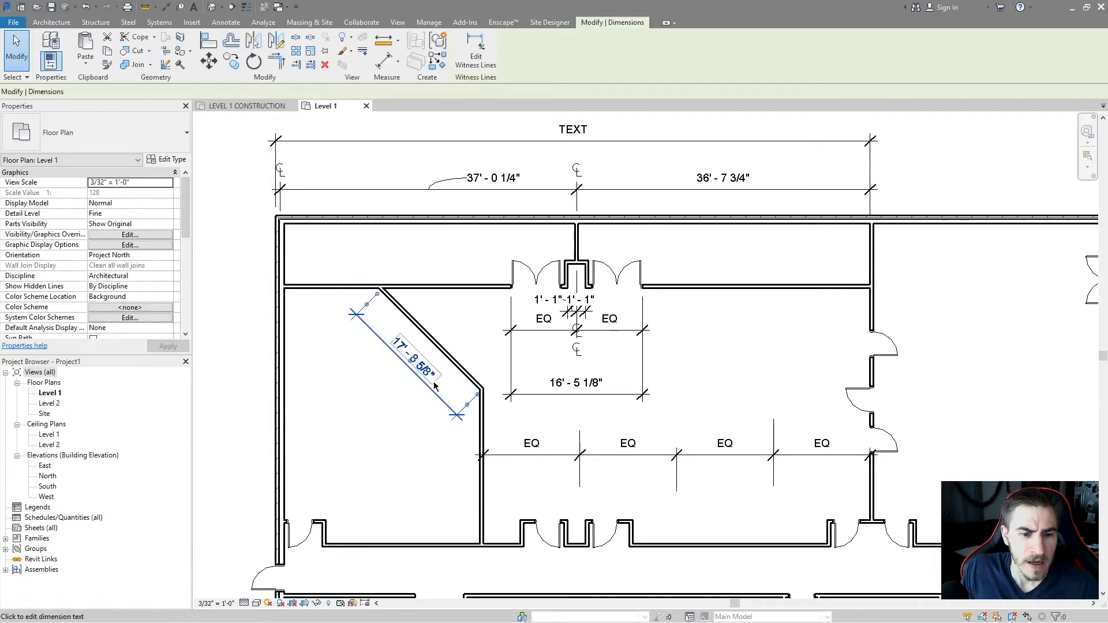
# Try setting the diagonal dimension type's Tick Mark to Dot Filled 1/8" and cancel the Type Properties dialog.
pyautogui.click(169, 160)
pyautogui.scroll(-2, 401, 278)
pyautogui.scroll(1, 402, 279)
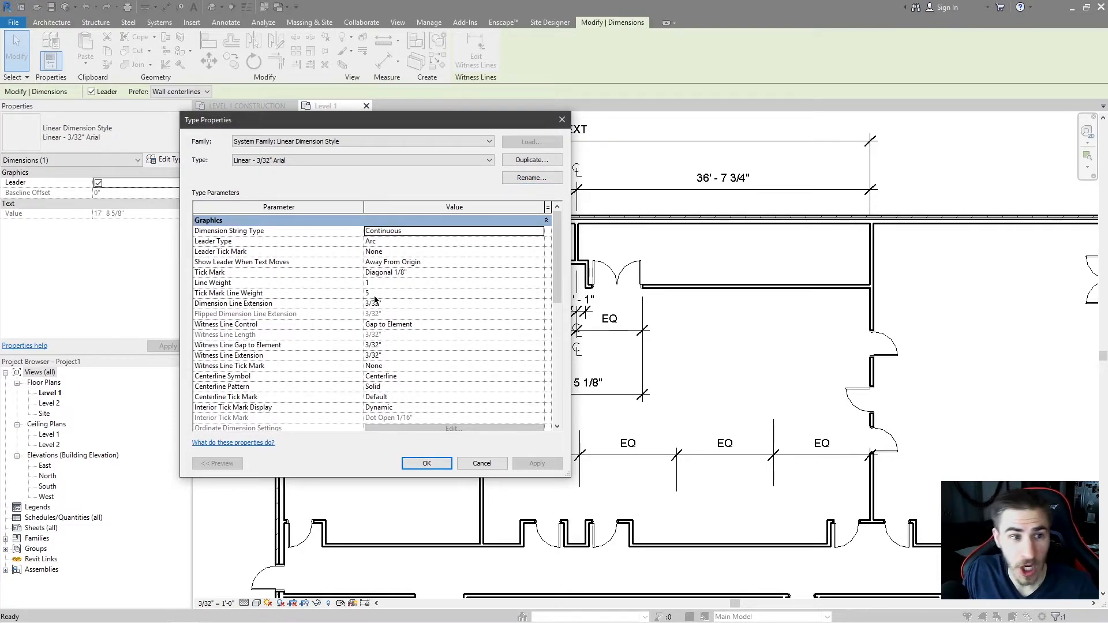
pyautogui.click(293, 158)
pyautogui.click(294, 167)
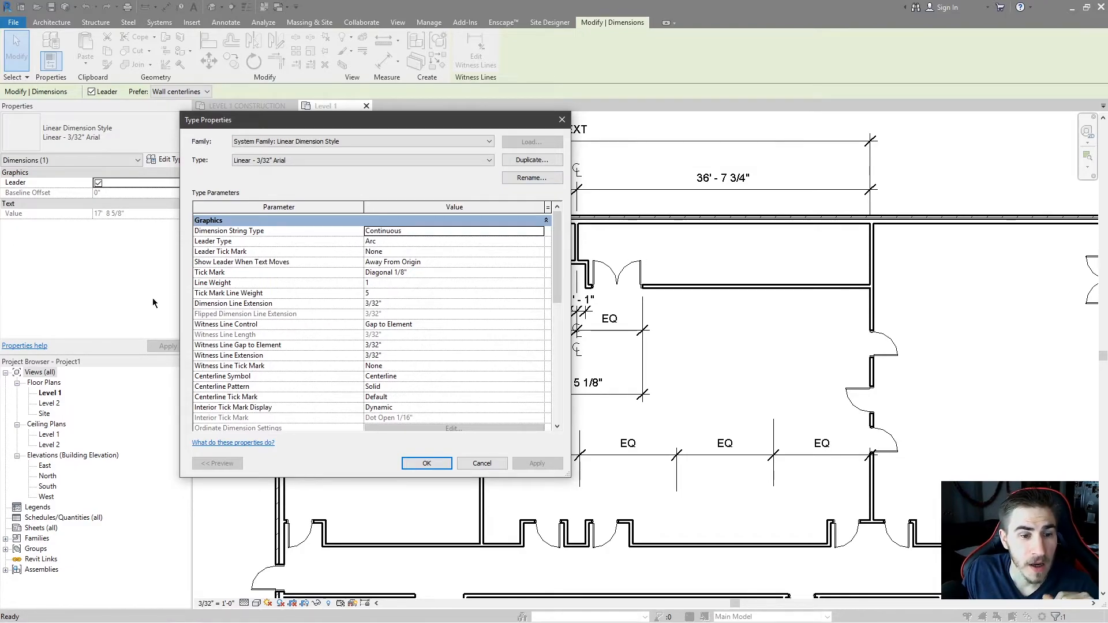
pyautogui.click(481, 274)
pyautogui.click(540, 273)
pyautogui.click(396, 321)
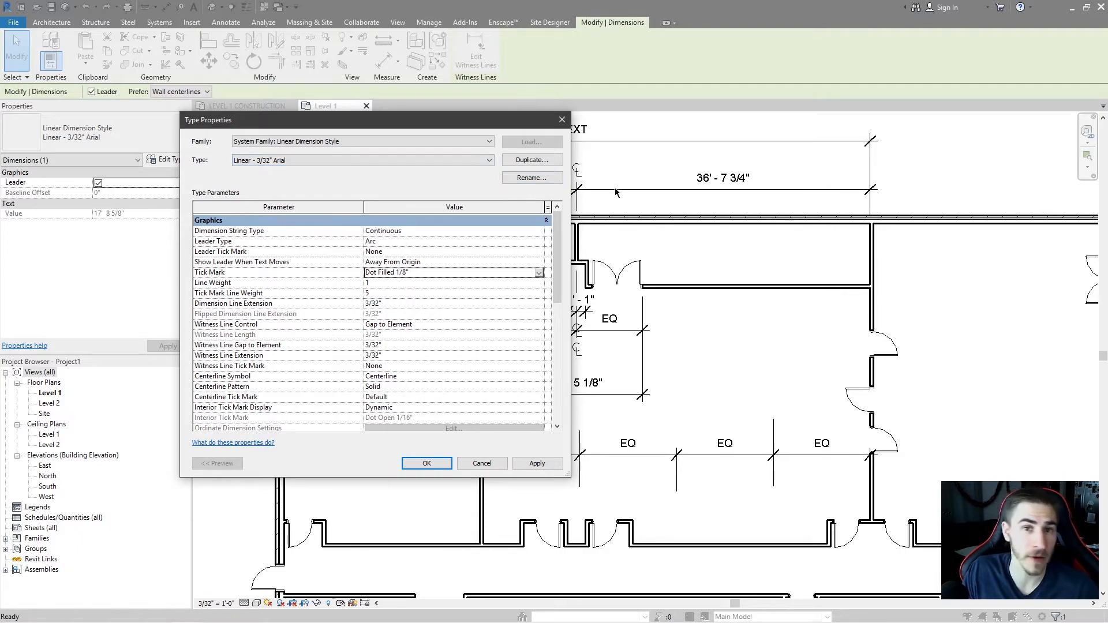
pyautogui.click(540, 273)
pyautogui.click(486, 468)
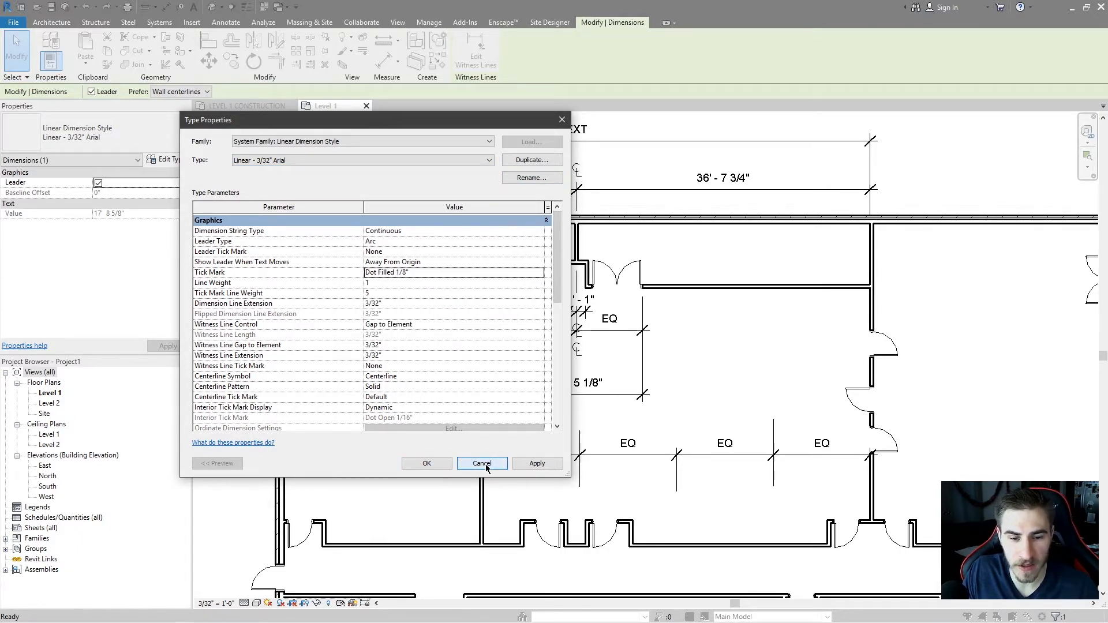
pyautogui.click(483, 465)
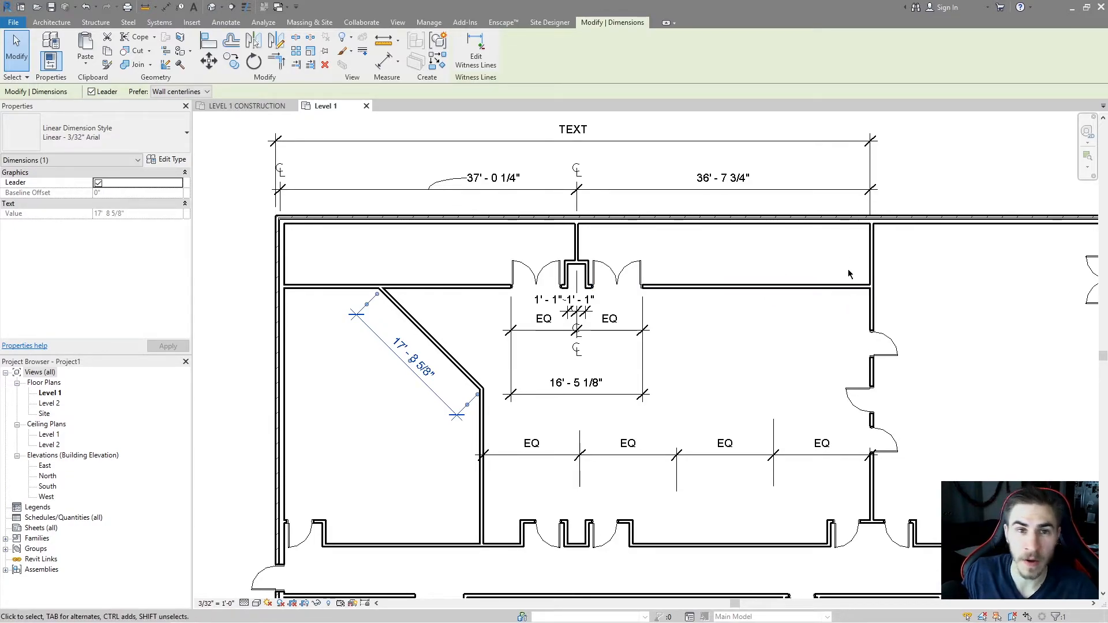
# Set the top overall dimension's text to use its actual value.
pyautogui.moveTo(761, 287); pyautogui.dragTo(785, 329, button='middle')
pyautogui.scroll(1, 652, 263)
pyautogui.press('Escape')
pyautogui.moveTo(658, 264)
pyautogui.mouseDown(button='middle')
pyautogui.moveTo(775, 305)
pyautogui.moveTo(705, 315)
pyautogui.mouseUp(button='middle')
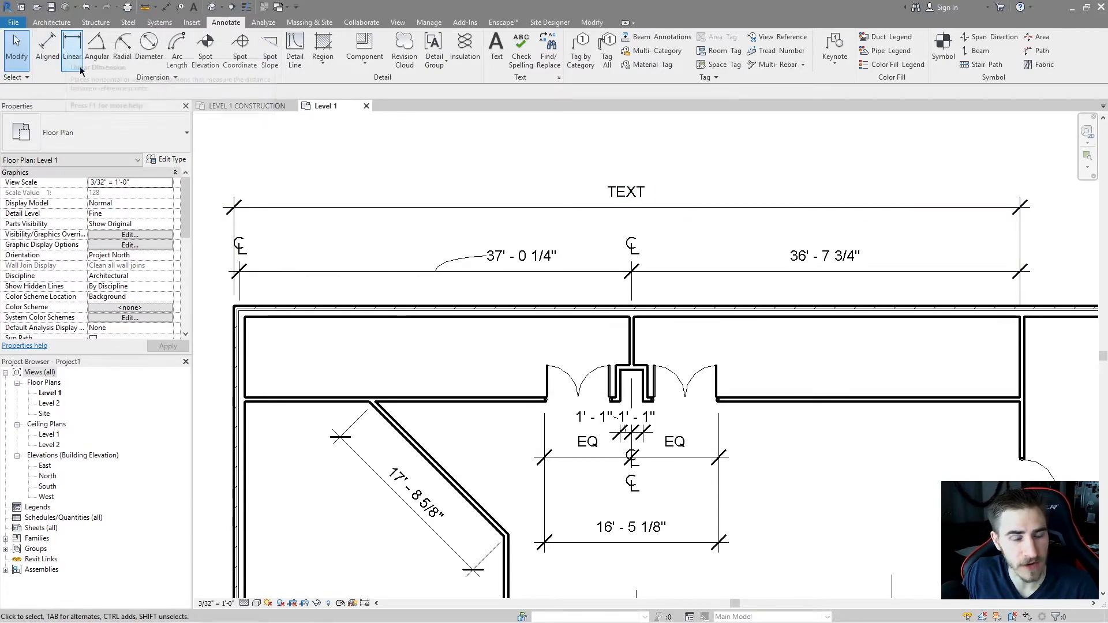
pyautogui.moveTo(703, 210); pyautogui.dragTo(691, 185)
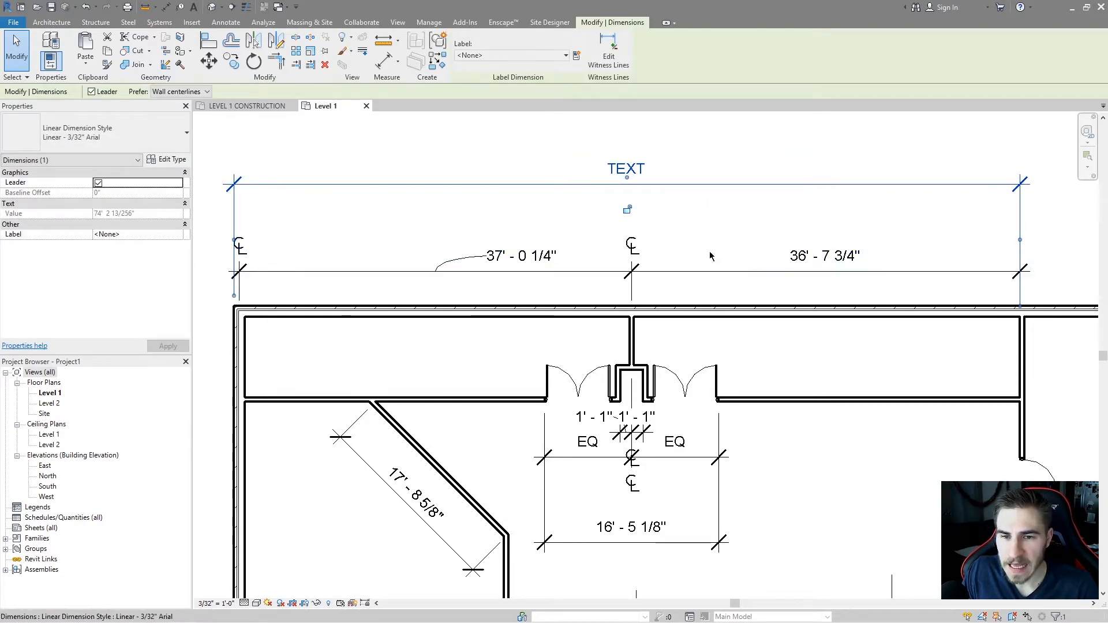
pyautogui.click(668, 172)
pyautogui.moveTo(902, 203); pyautogui.dragTo(804, 159)
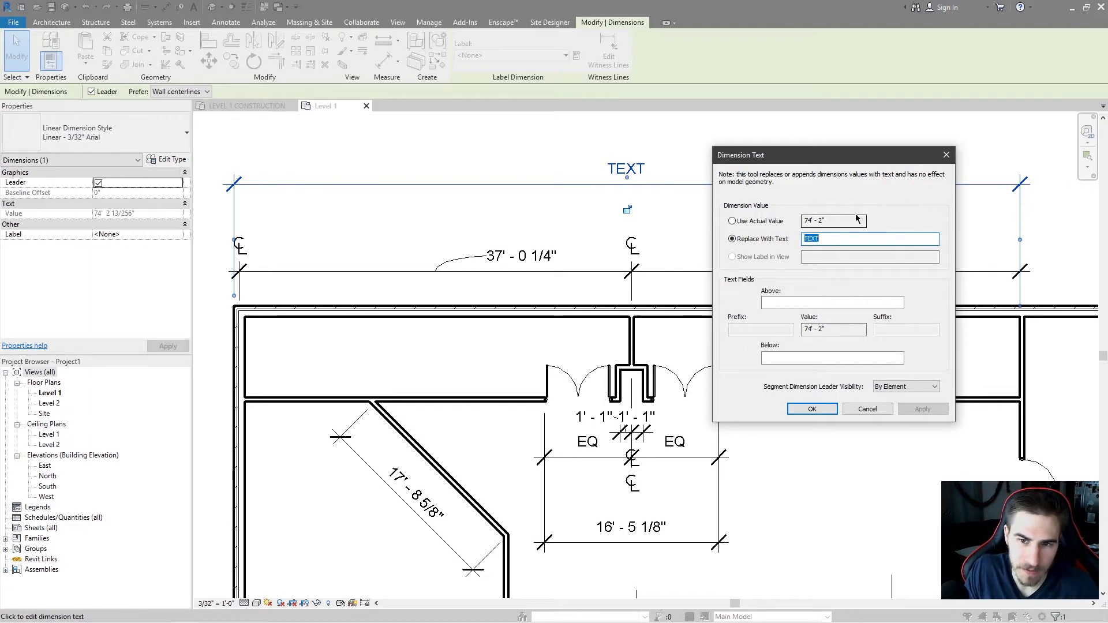
pyautogui.click(773, 223)
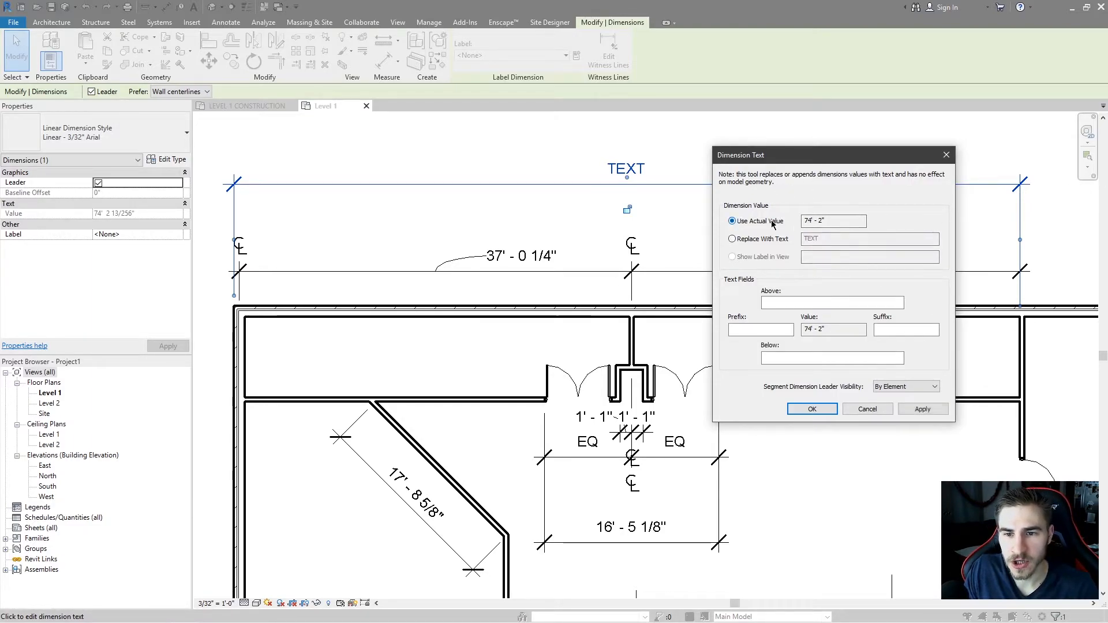
pyautogui.click(923, 408)
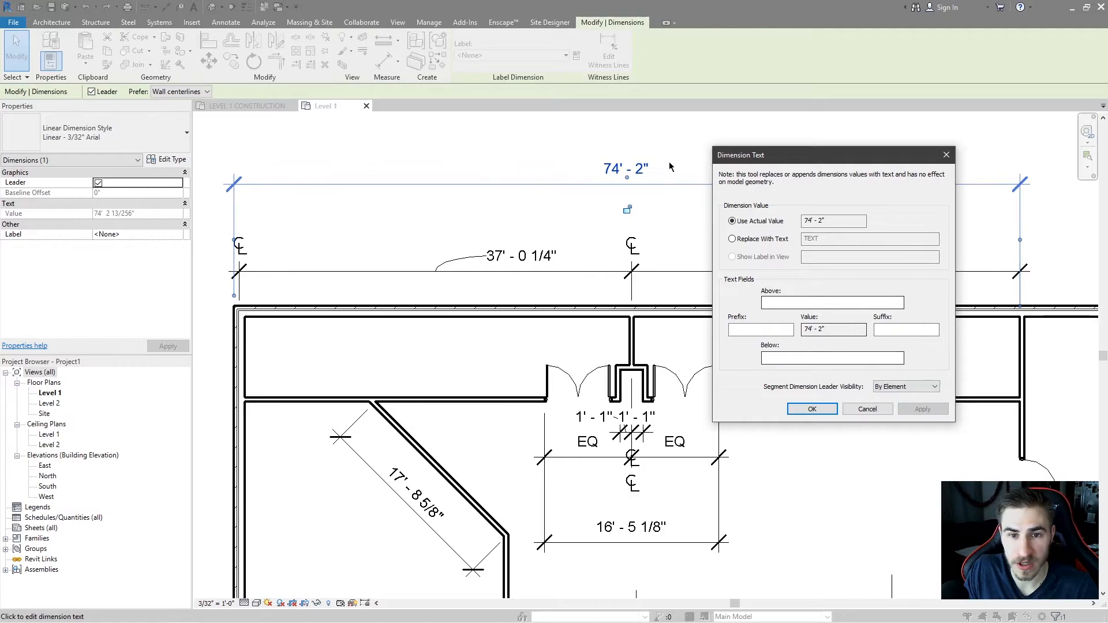
pyautogui.click(813, 408)
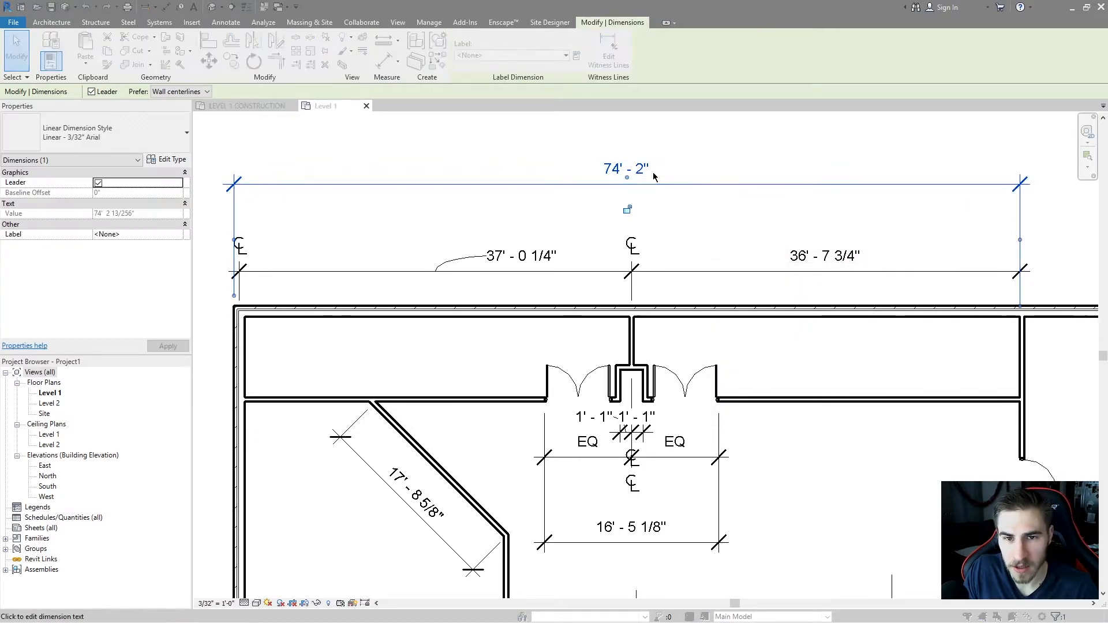
# Replace the top overall dimension's value with the text TEXT again.
pyautogui.click(658, 175)
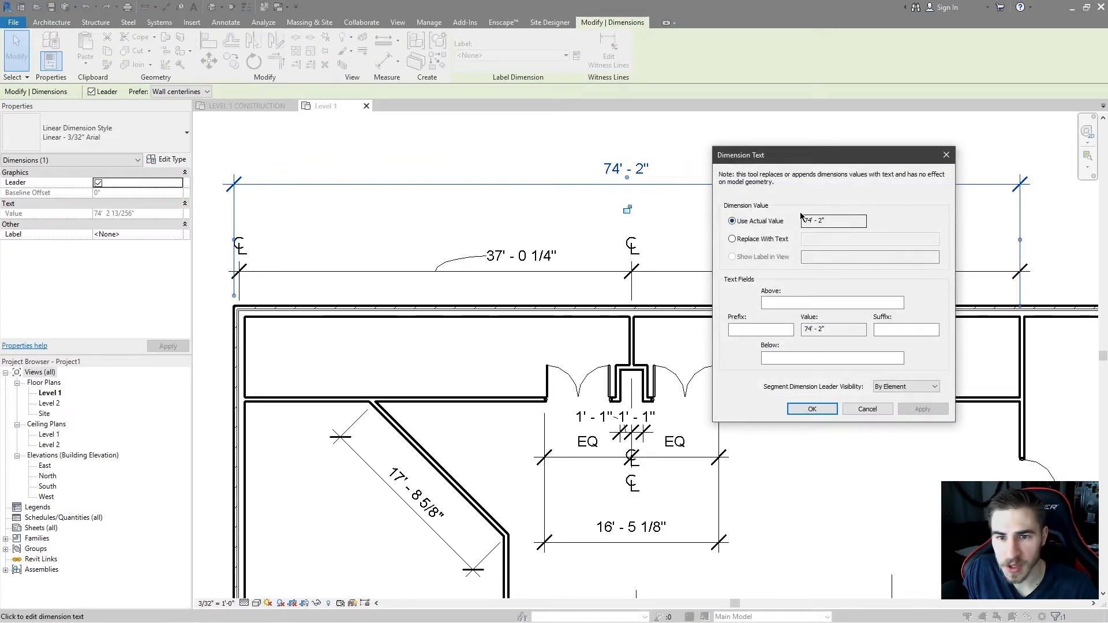
pyautogui.click(764, 239)
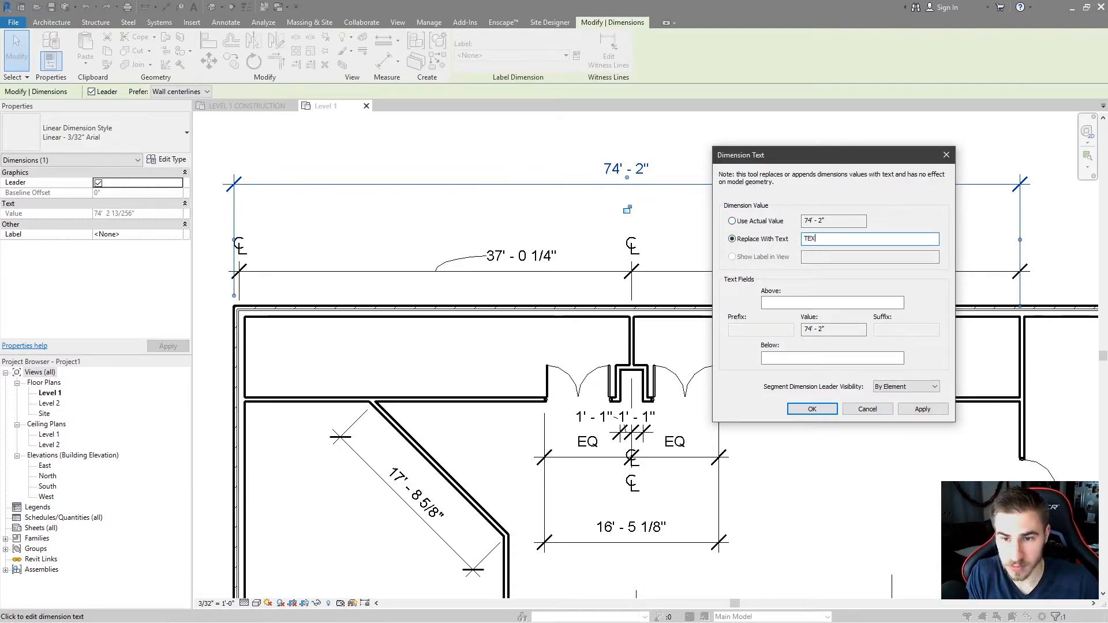
pyautogui.click(922, 409)
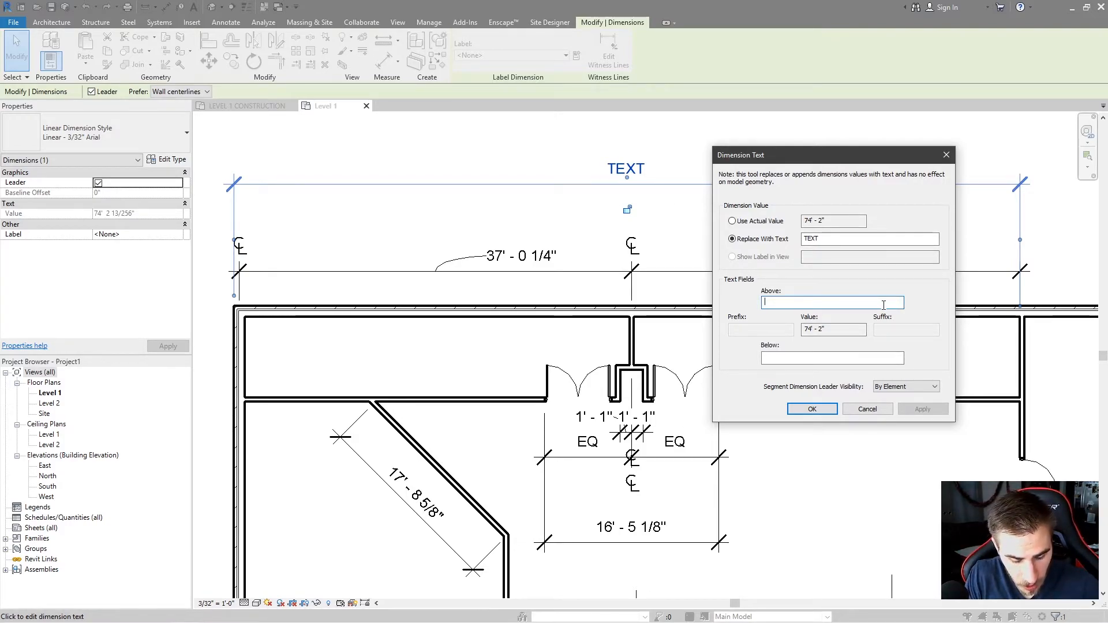
# Add UP as text above and DOWN as text below the top overall dimension.
pyautogui.write('UP')
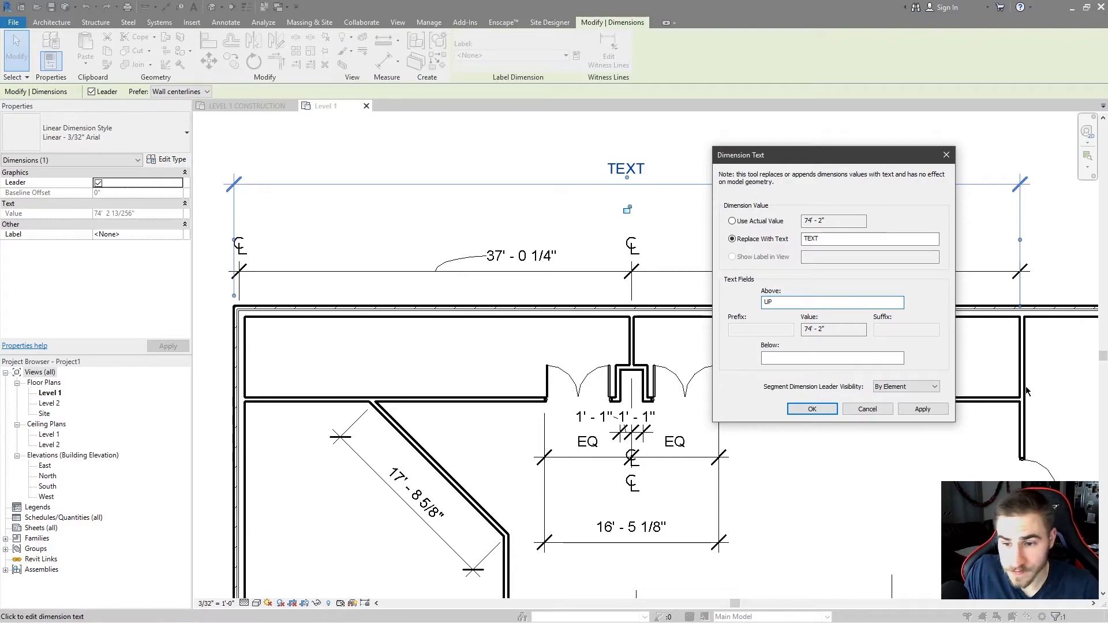
pyautogui.click(934, 409)
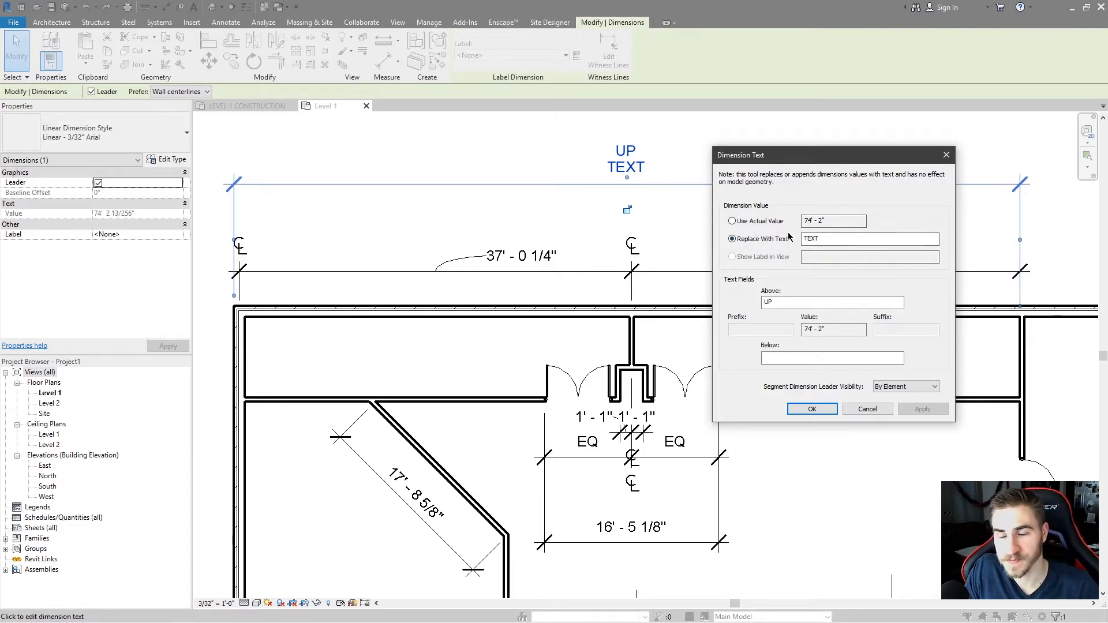
pyautogui.click(810, 354)
pyautogui.write('DOWN')
pyautogui.click(923, 408)
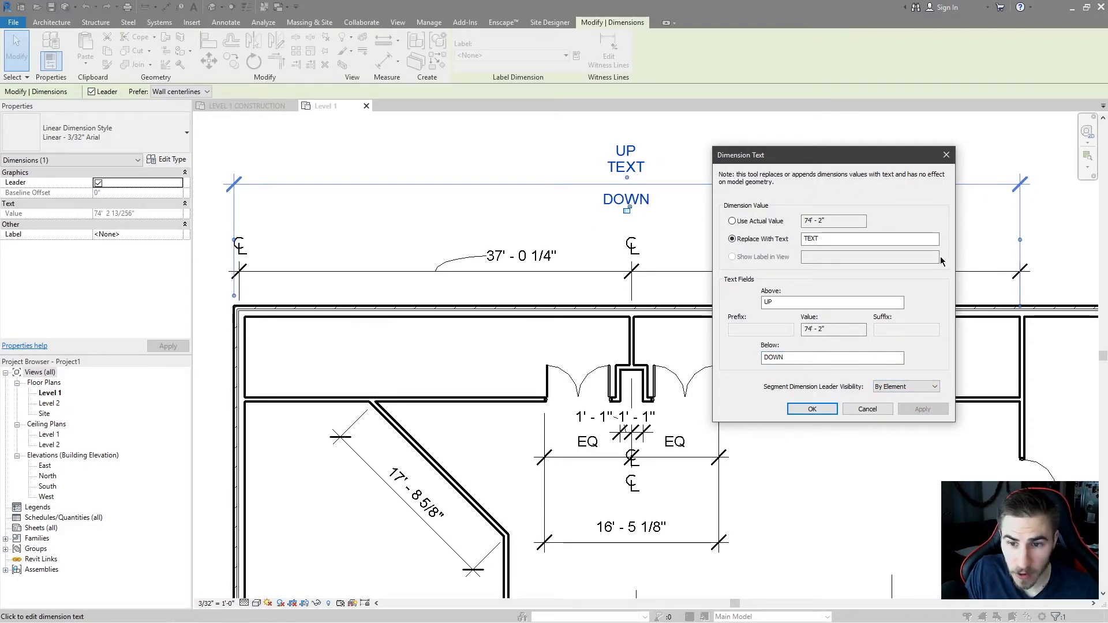
# Switch the top overall dimension back to using its actual value.
pyautogui.click(854, 301)
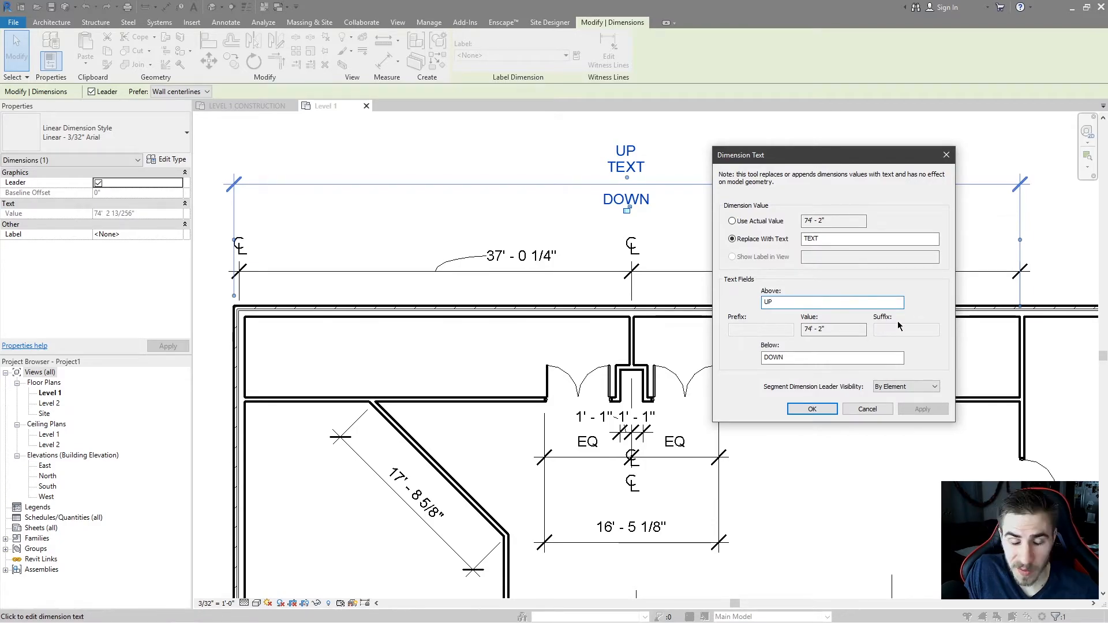
pyautogui.click(751, 222)
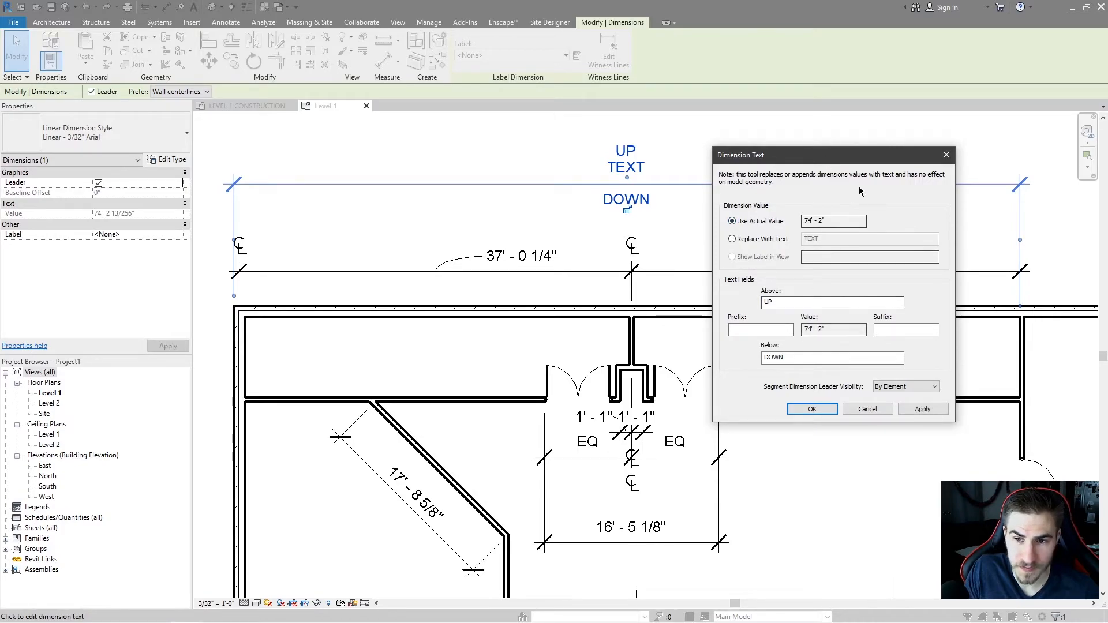
pyautogui.click(923, 409)
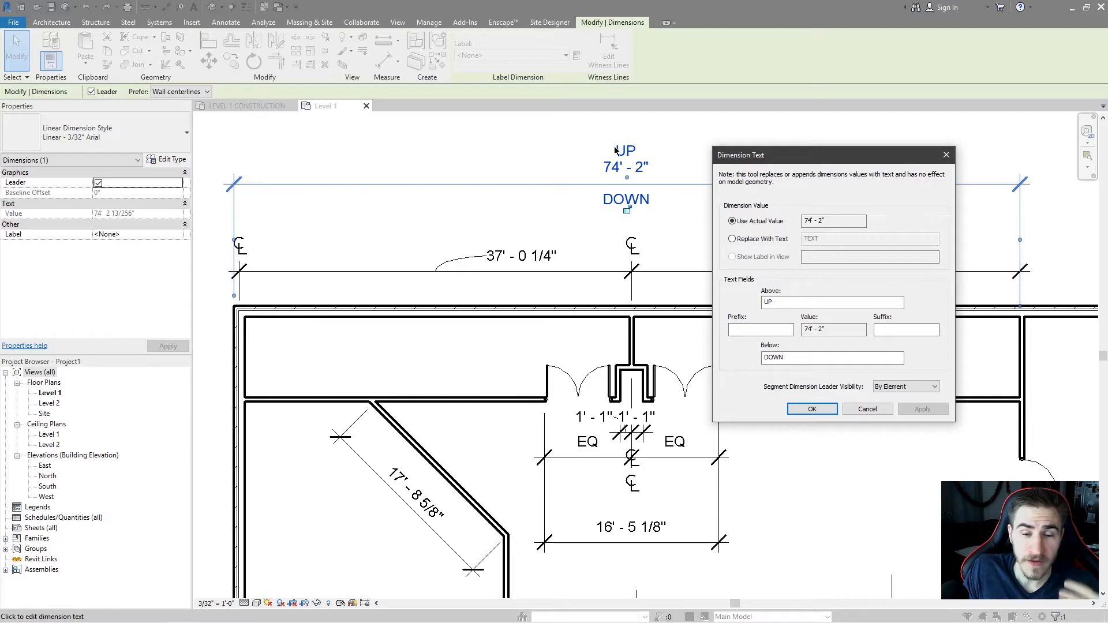
# Add the prefix PRE and the suffix SUF to the top overall dimension's value.
pyautogui.click(756, 329)
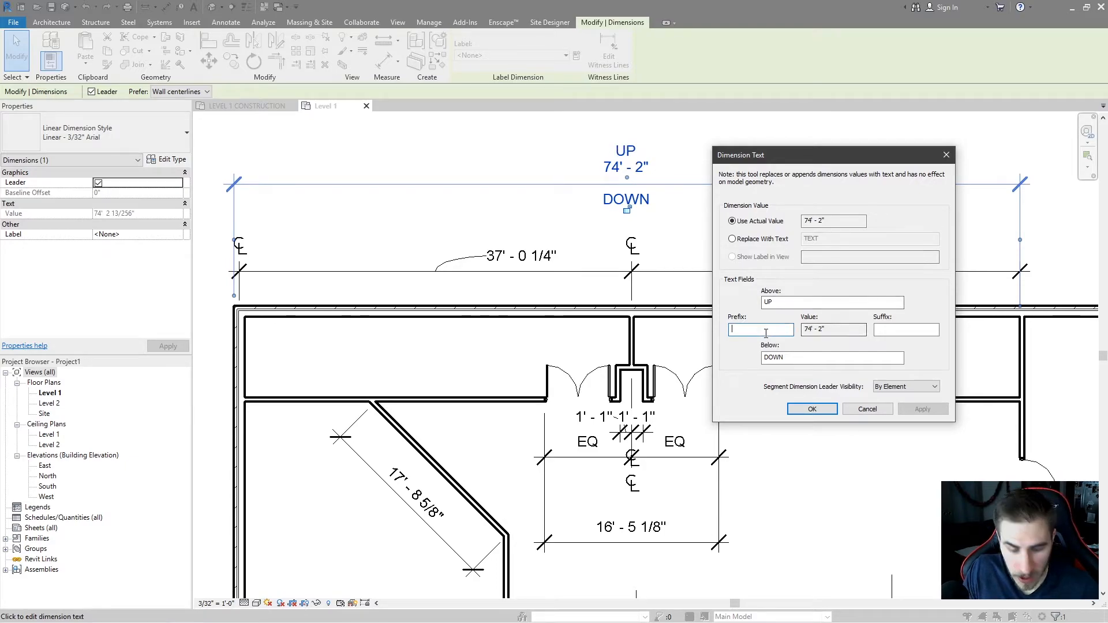
pyautogui.write('PRE')
pyautogui.click(902, 330)
pyautogui.write('SER')
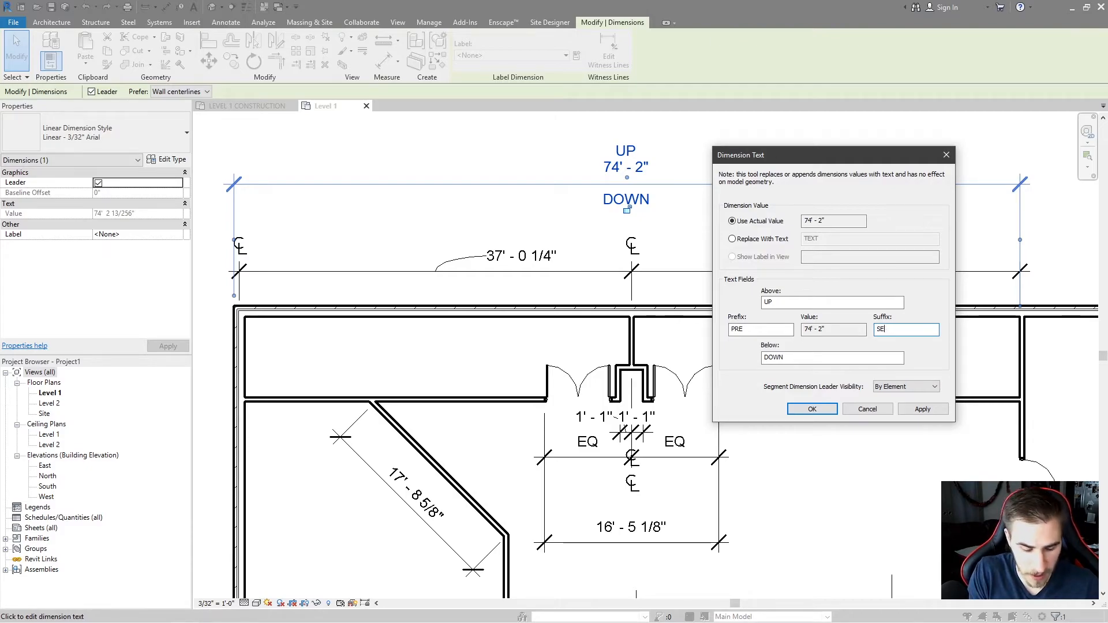
pyautogui.click(923, 409)
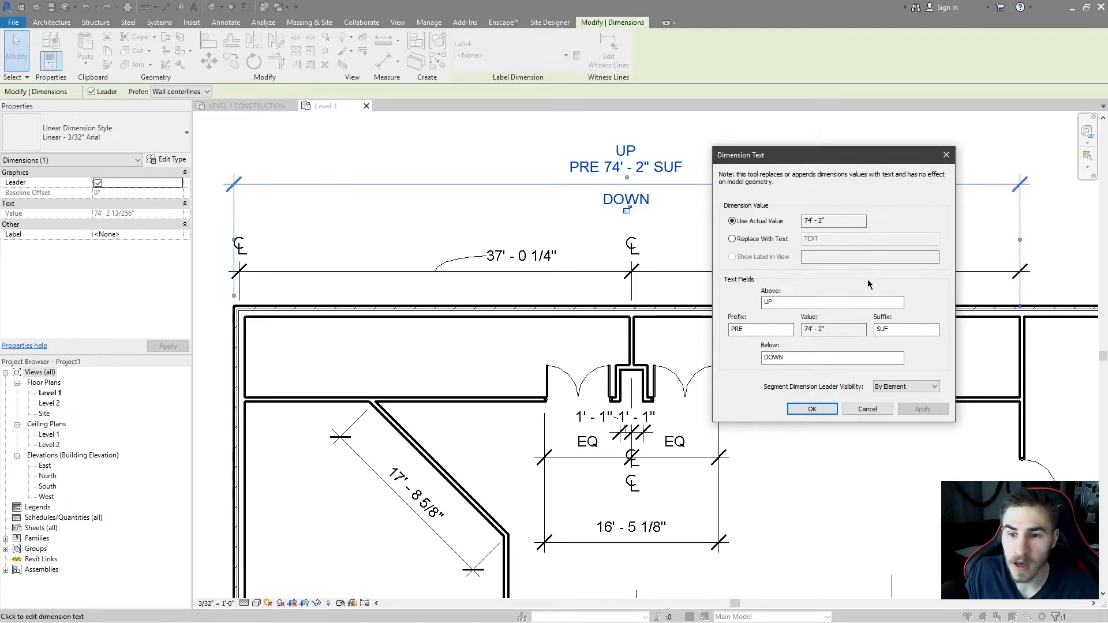
pyautogui.click(751, 239)
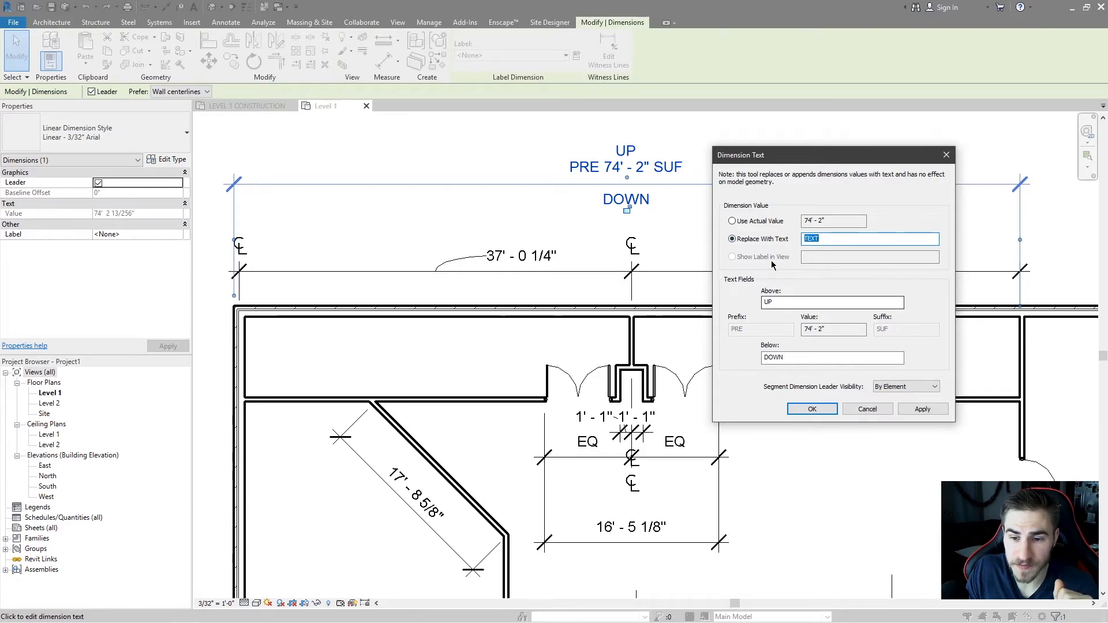
pyautogui.click(871, 411)
pyautogui.press('Escape')
# Try placing an aligned dimension from the left exterior wall to the central interior wall centerlines.
pyautogui.keyDown('ctrl'); pyautogui.moveTo(663, 180); pyautogui.dragTo(541, 226); pyautogui.keyUp('ctrl')
pyautogui.scroll(-2, 614, 352)
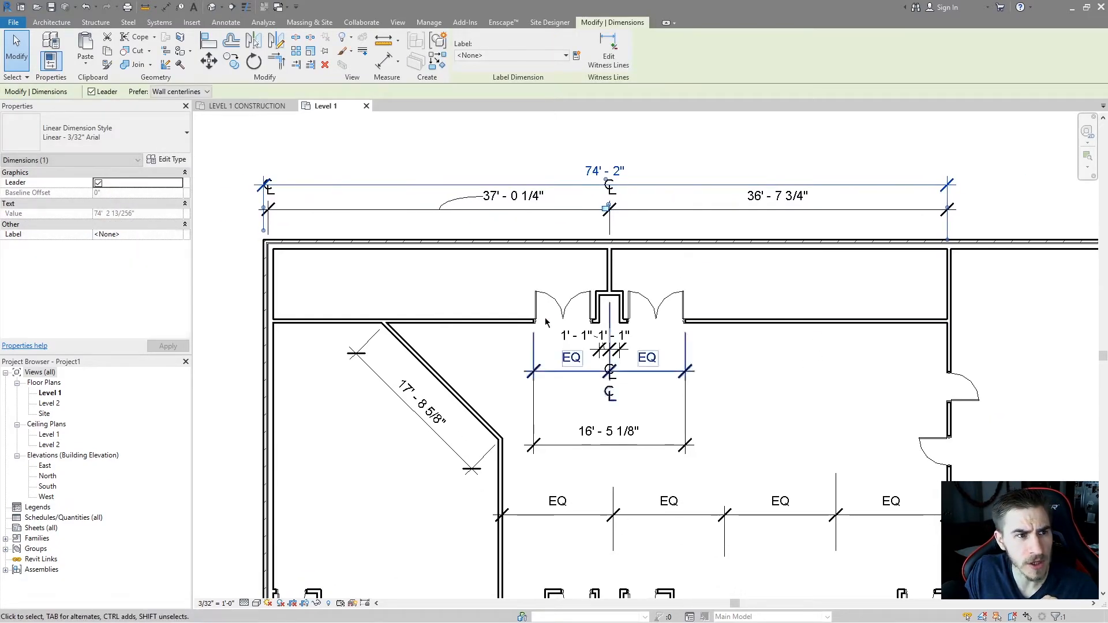
pyautogui.click(226, 22)
pyautogui.click(71, 51)
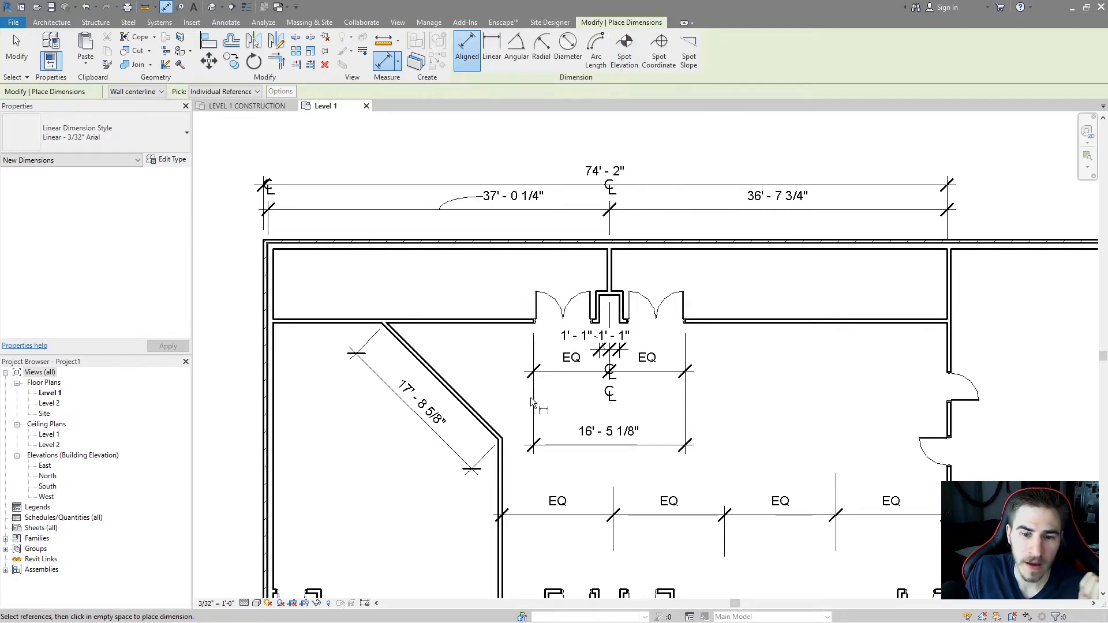
pyautogui.moveTo(657, 435); pyautogui.dragTo(656, 413, button='middle')
pyautogui.scroll(-2, 637, 321)
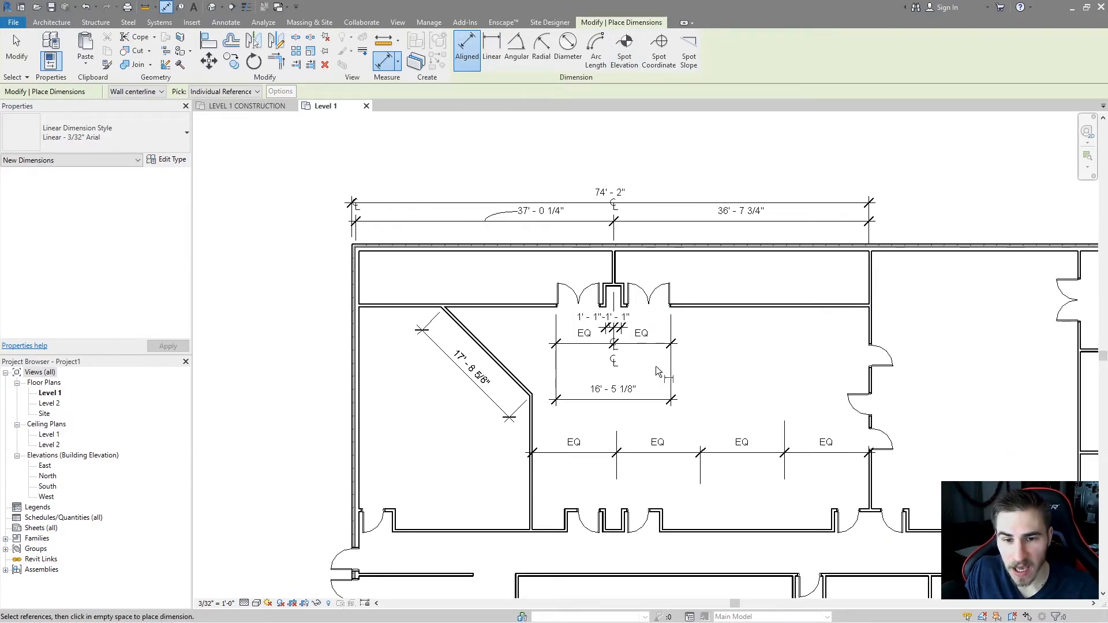
pyautogui.scroll(2, 519, 280)
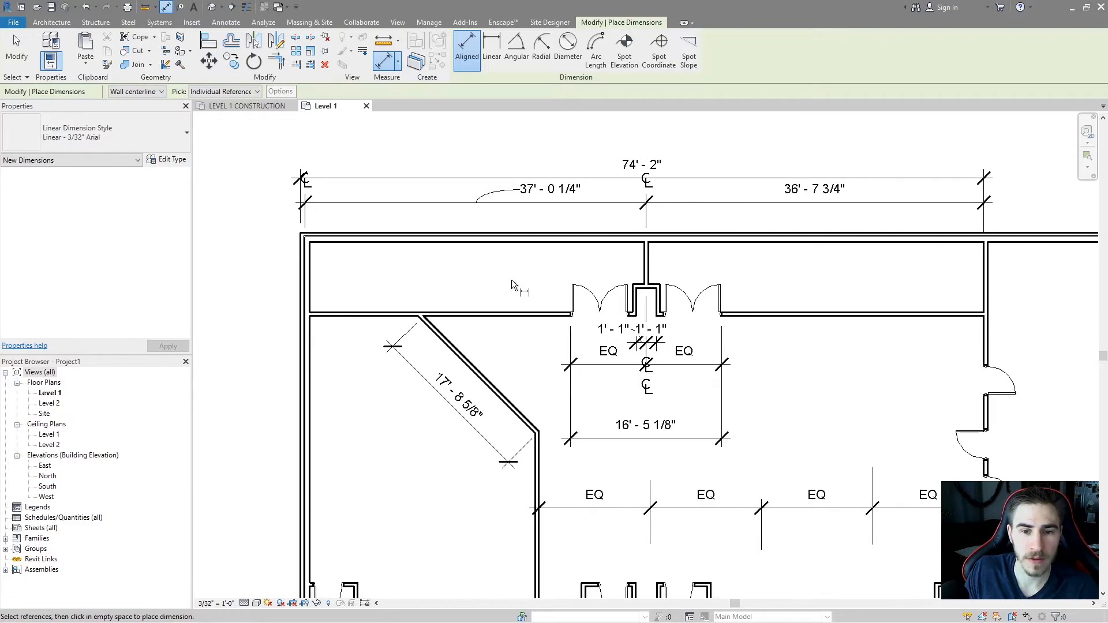
pyautogui.moveTo(727, 363); pyautogui.dragTo(672, 344, button='middle')
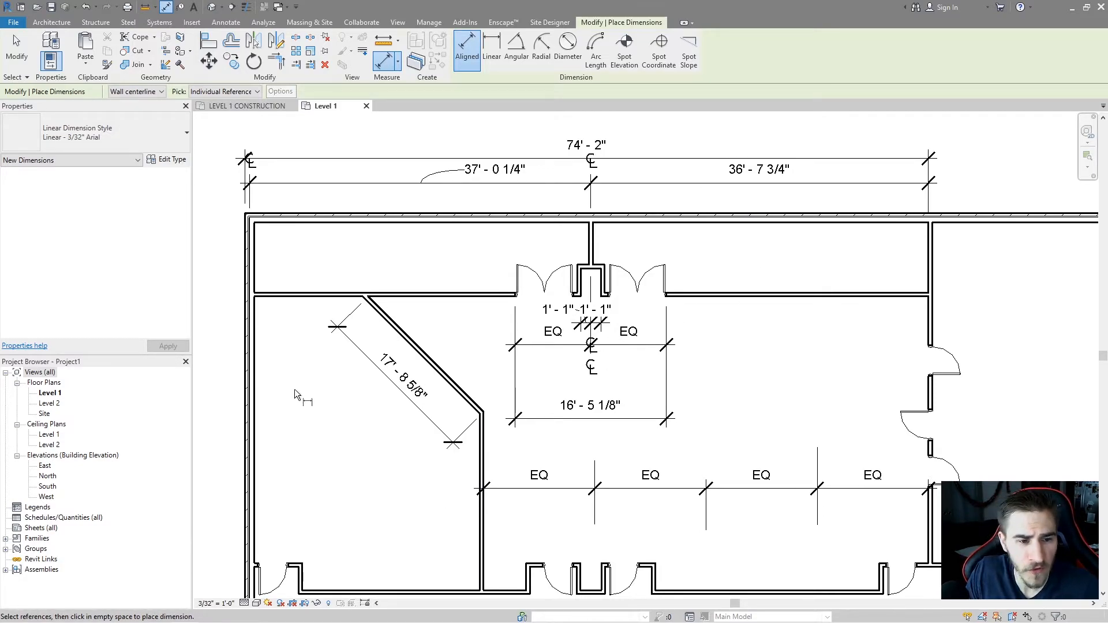
pyautogui.moveTo(264, 295); pyautogui.dragTo(324, 299, button='middle')
pyautogui.scroll(4, 323, 299)
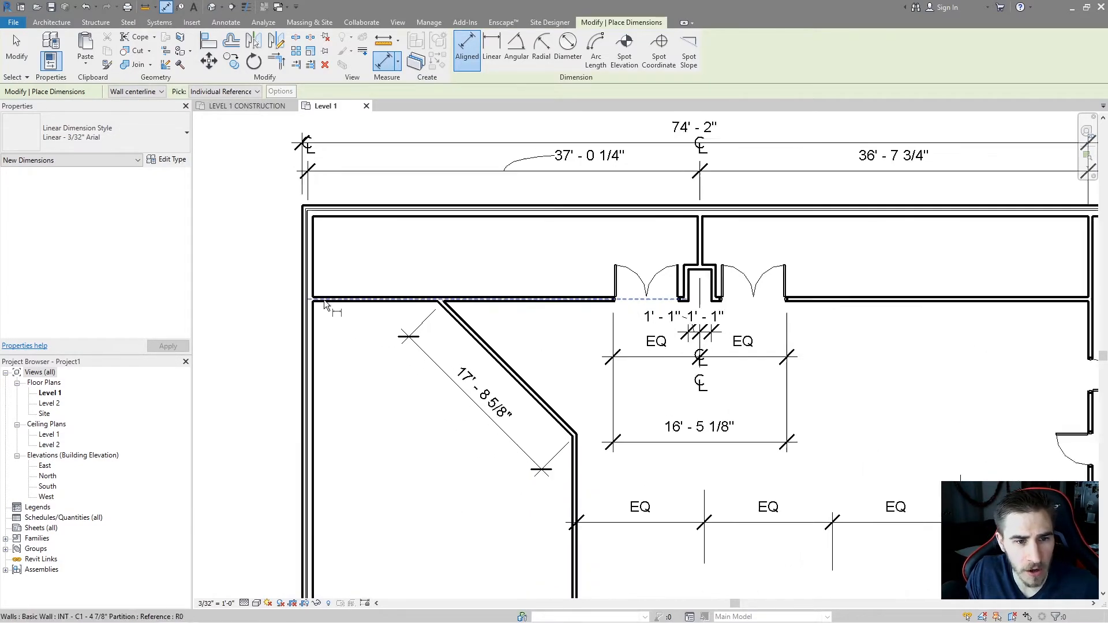
pyautogui.click(301, 231)
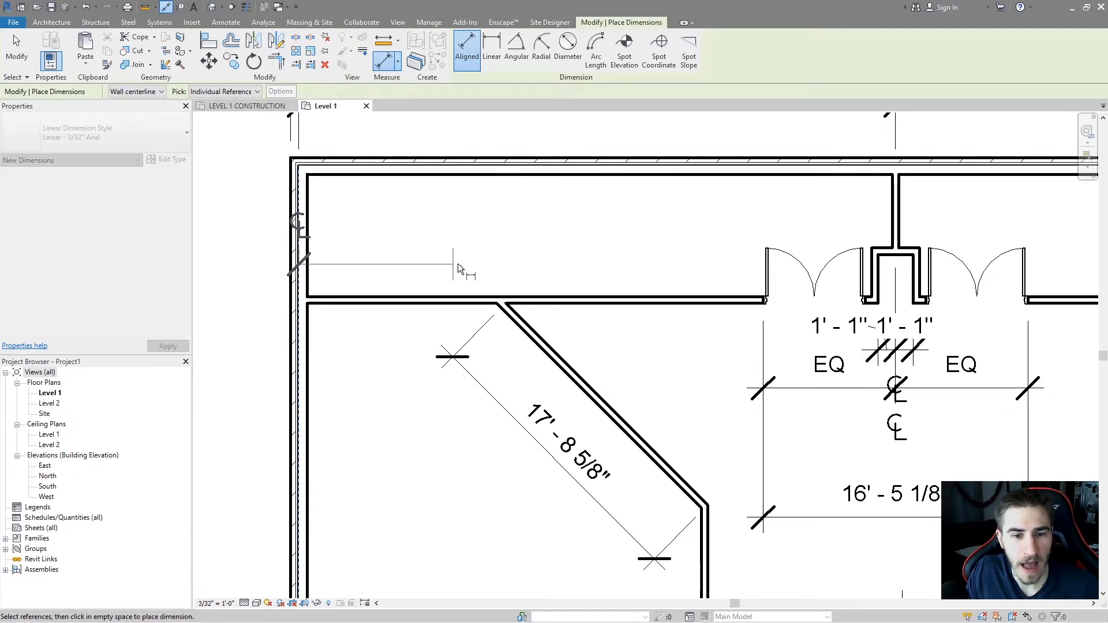
pyautogui.scroll(-2, 507, 268)
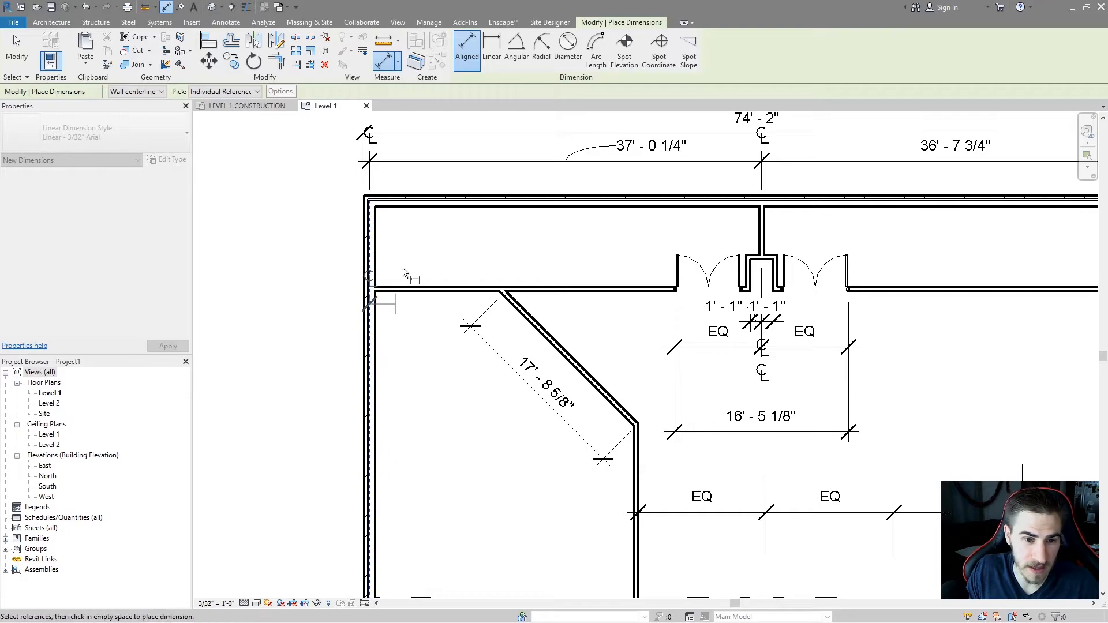
pyautogui.click(763, 232)
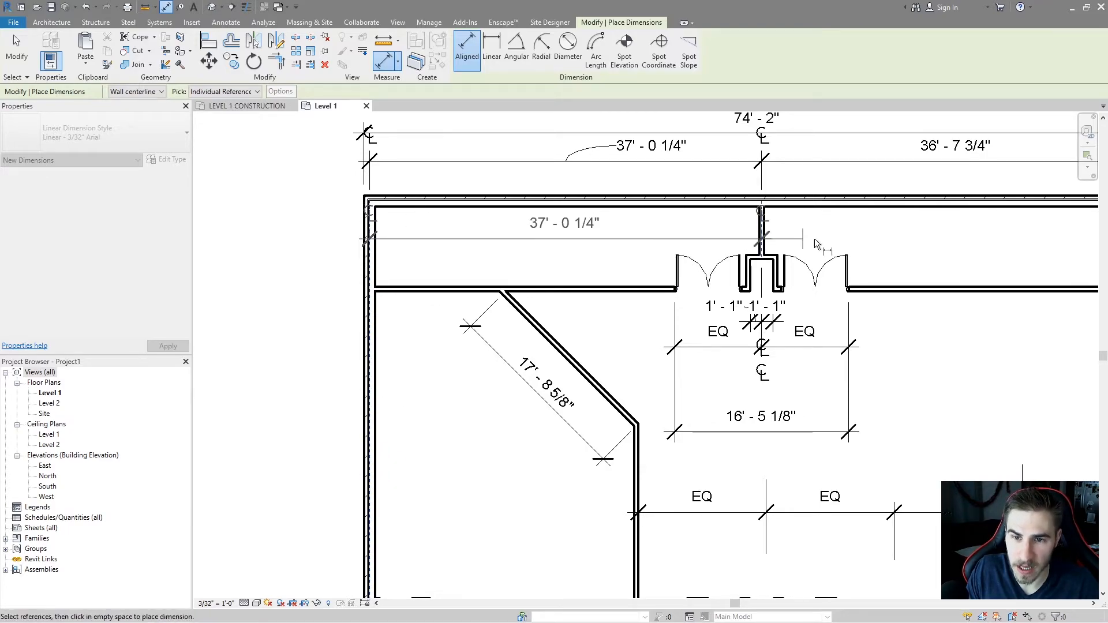
pyautogui.moveTo(955, 239); pyautogui.dragTo(819, 265, button='middle')
pyautogui.click(711, 298)
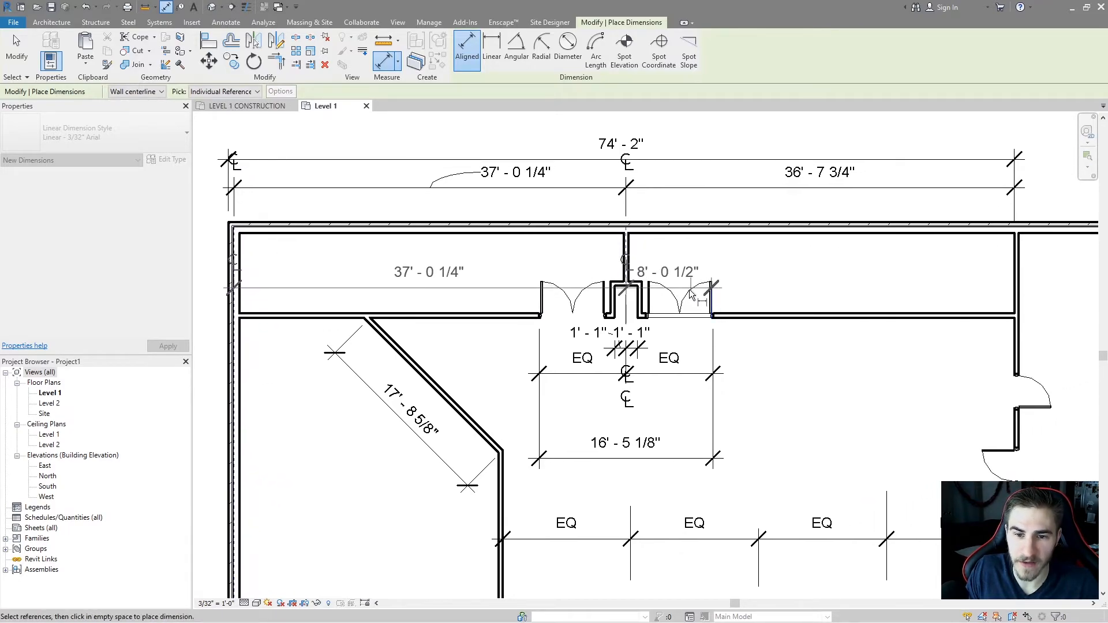
pyautogui.click(681, 306)
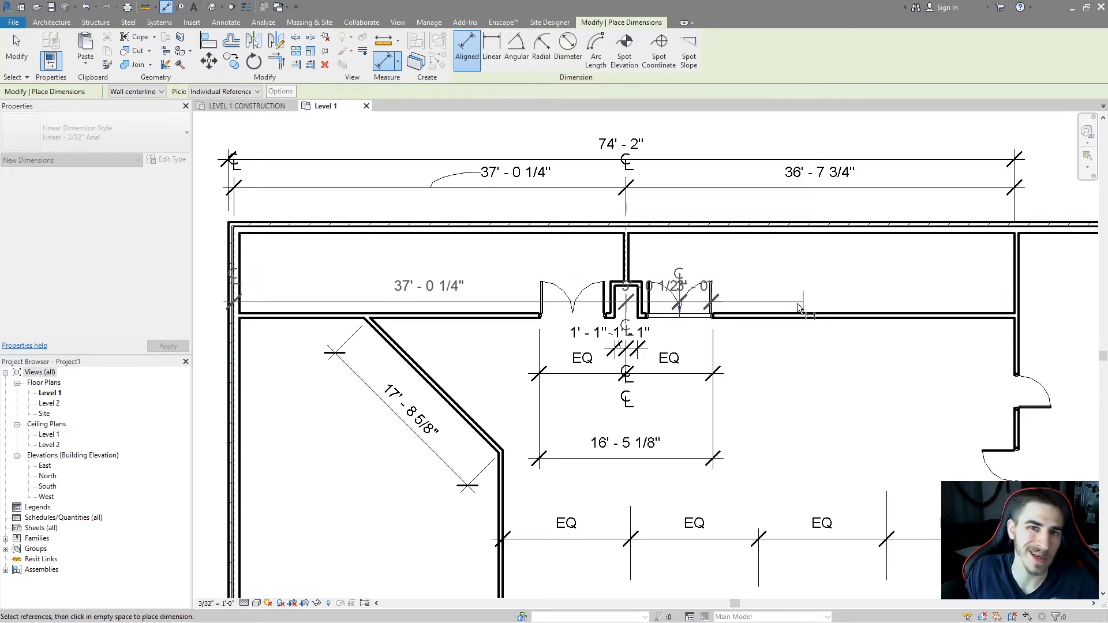
pyautogui.press('Escape')
# Set the aligned dimension options to Wall centerlines and pick Entire Walls.
pyautogui.scroll(1, 196, 317)
pyautogui.scroll(-1, 388, 230)
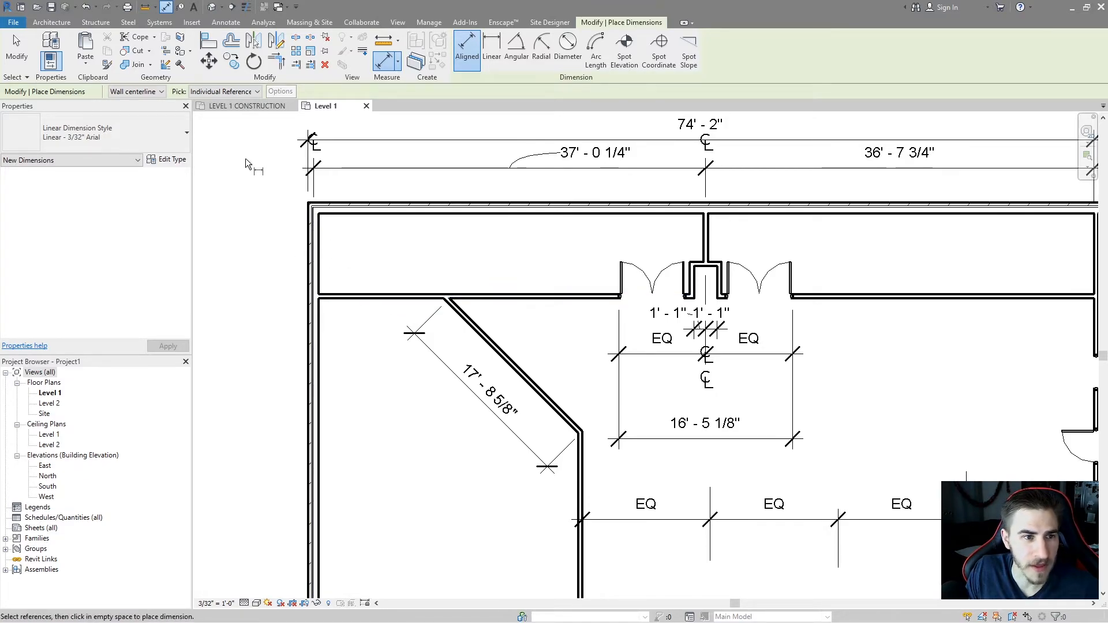
pyautogui.click(149, 95)
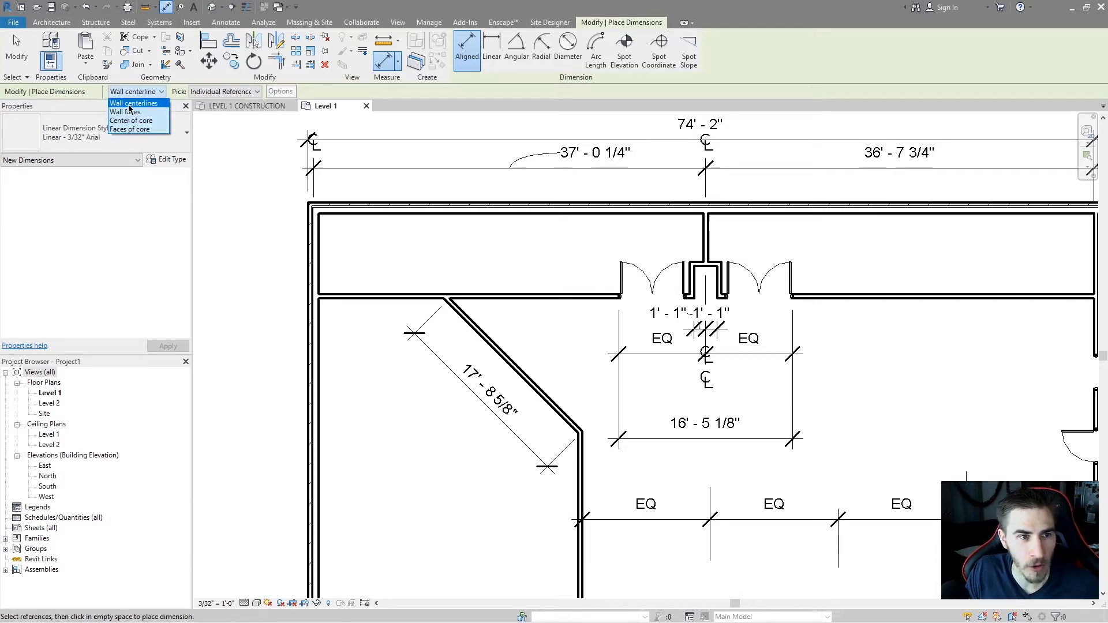
pyautogui.click(133, 104)
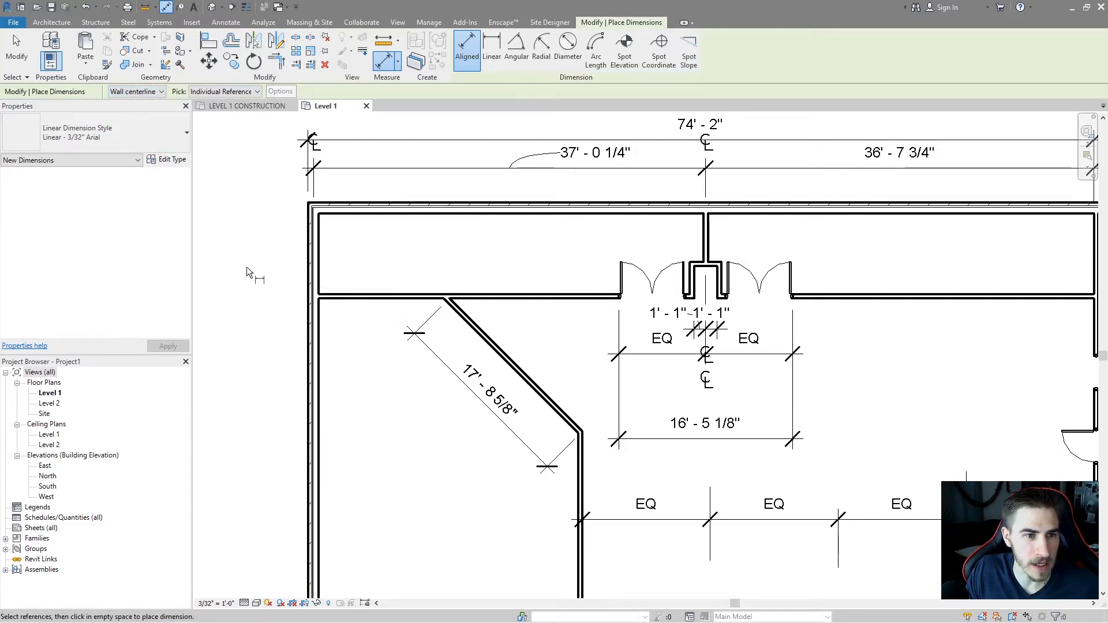
pyautogui.click(250, 92)
pyautogui.click(250, 101)
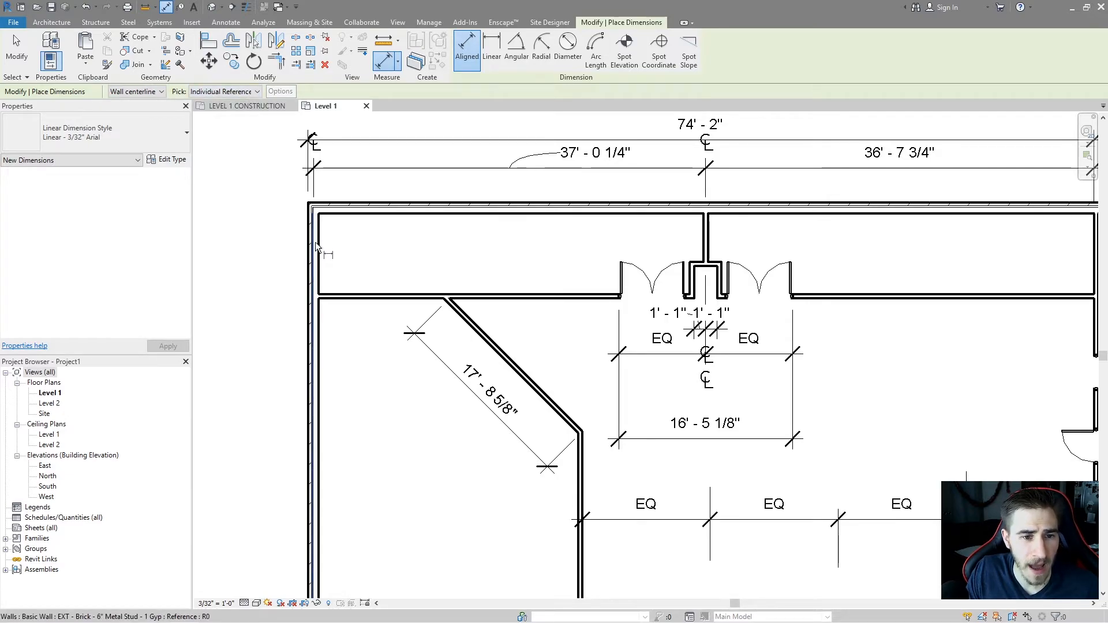
pyautogui.scroll(5, 314, 243)
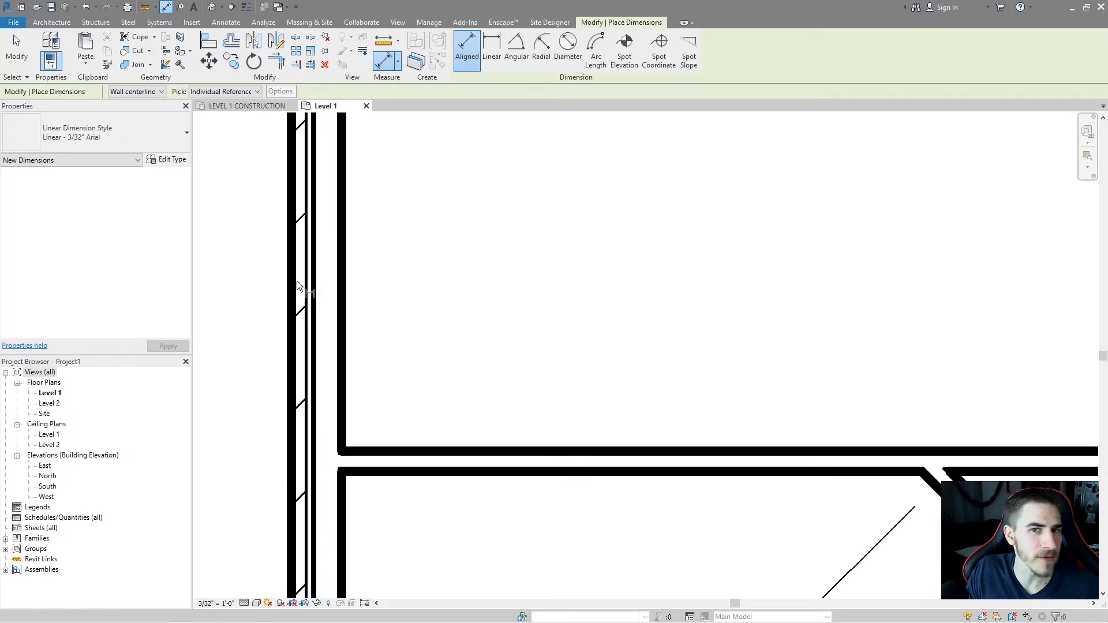
pyautogui.click(134, 92)
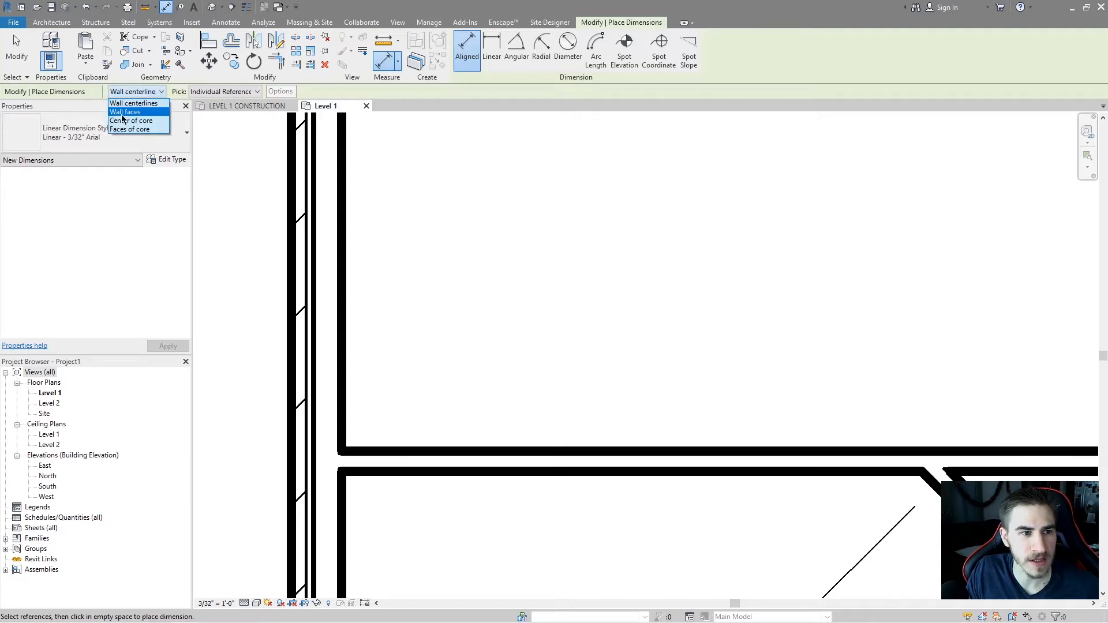
pyautogui.click(132, 100)
pyautogui.click(206, 92)
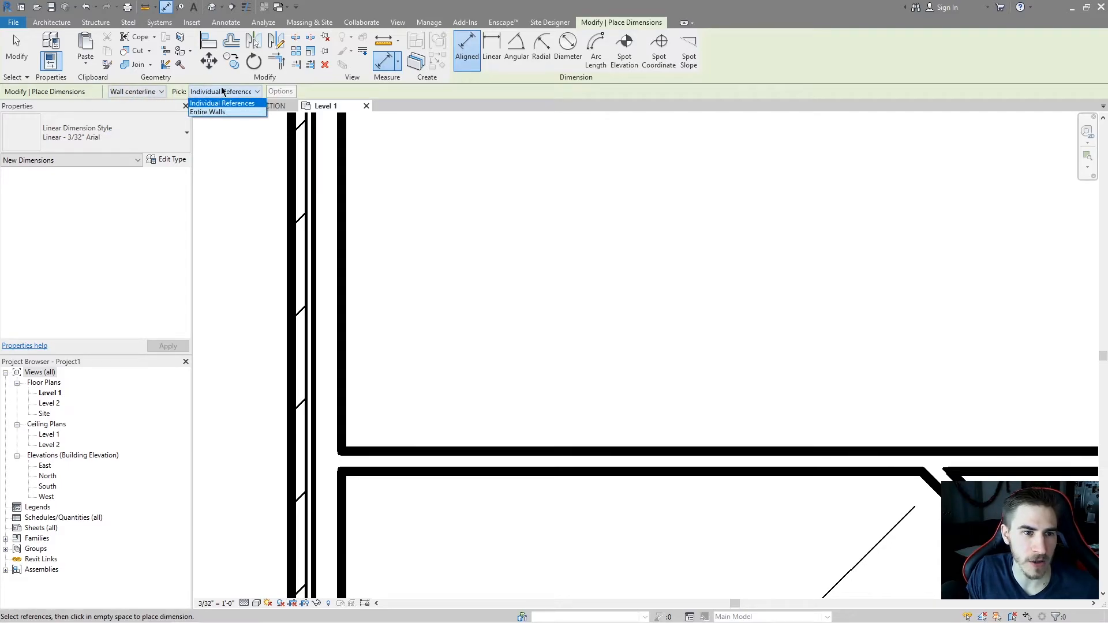
pyautogui.click(219, 112)
# Try dimensioning the top exterior wall with Entire Walls picking.
pyautogui.scroll(-5, 335, 231)
pyautogui.scroll(2, 339, 332)
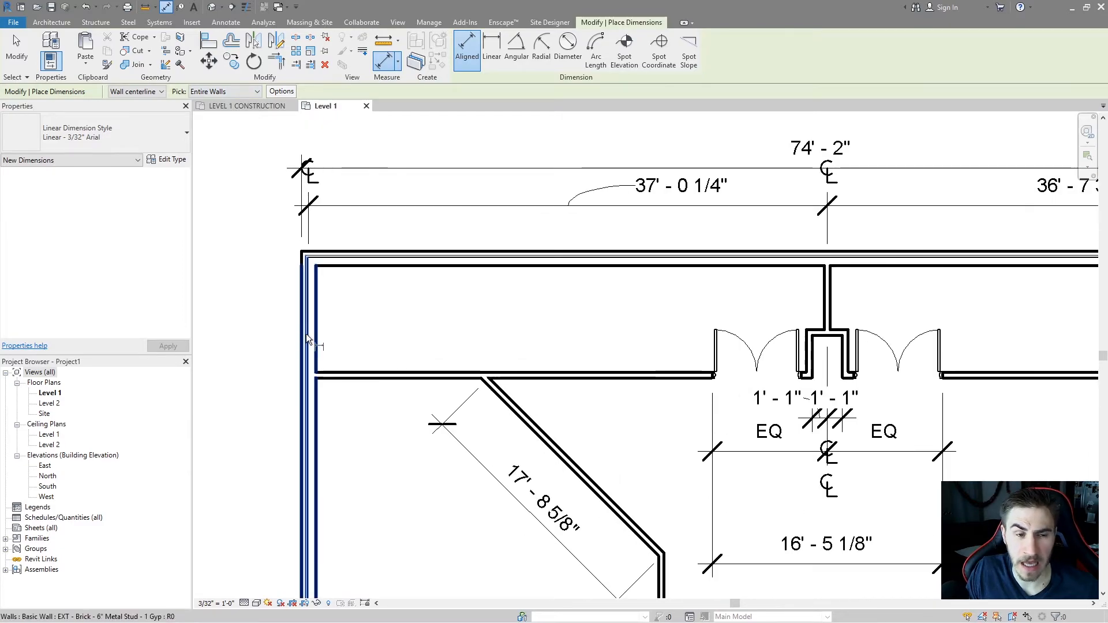
pyautogui.moveTo(413, 314); pyautogui.dragTo(388, 305, button='middle')
pyautogui.click(283, 303)
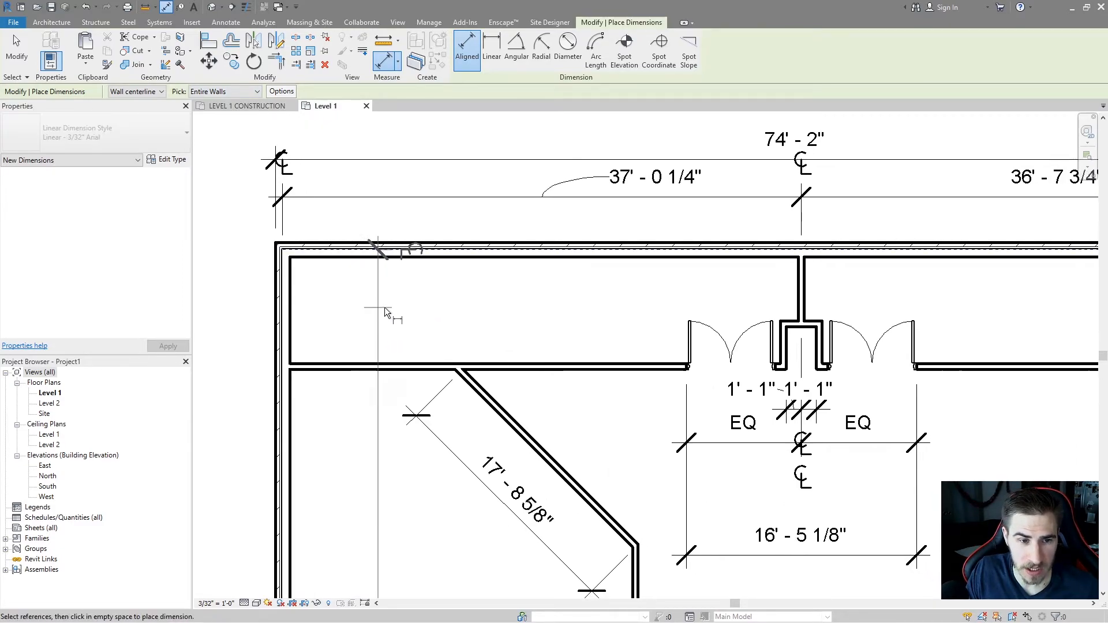
pyautogui.scroll(-2, 341, 285)
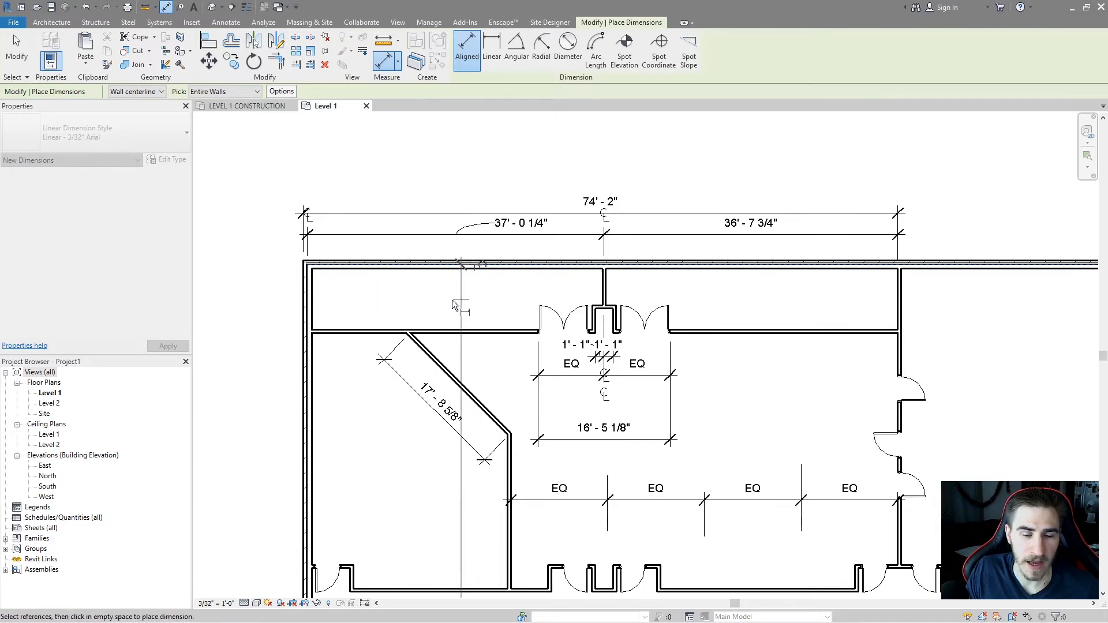
pyautogui.moveTo(434, 482); pyautogui.dragTo(429, 460, button='middle')
pyautogui.click(600, 261)
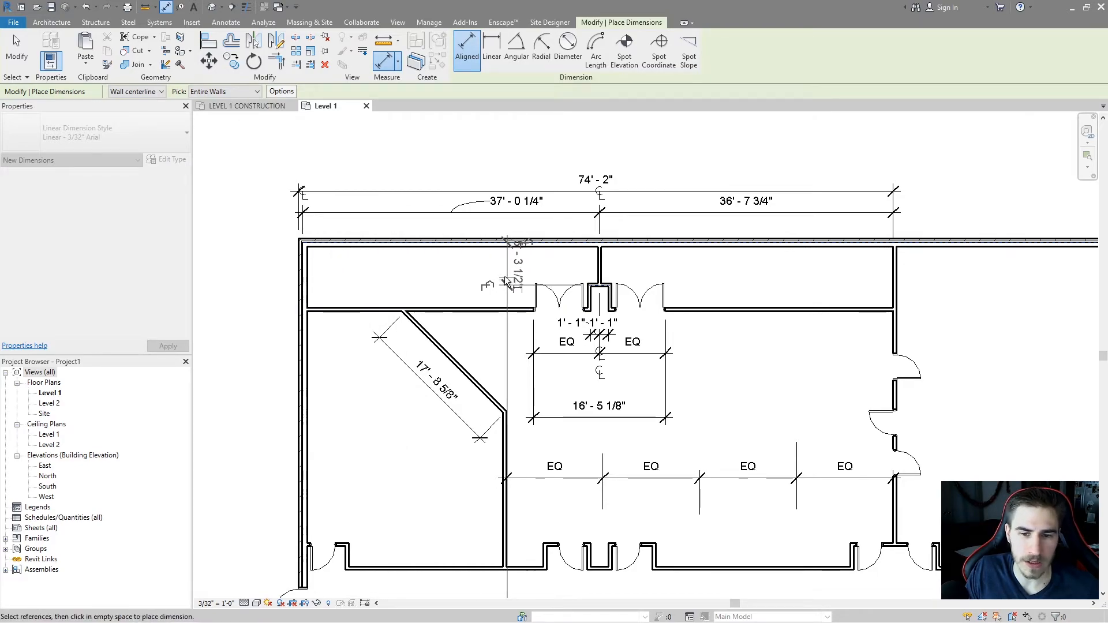
pyautogui.scroll(3, 463, 285)
pyautogui.press('Escape')
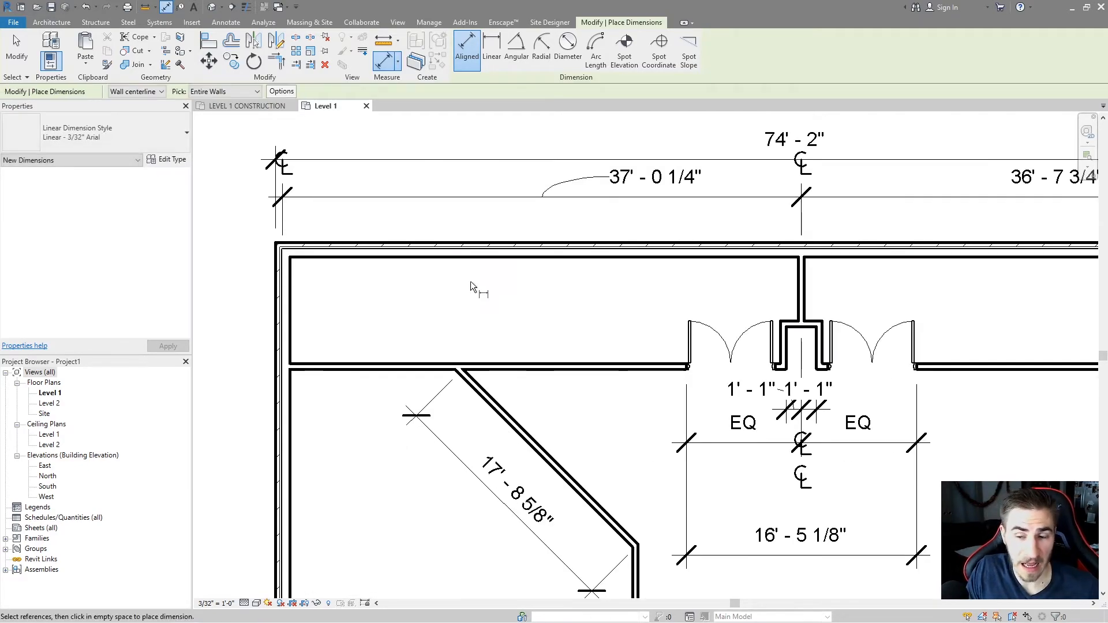
# Review the Auto Dimension Options available for Entire Walls picking.
pyautogui.scroll(-2, 446, 294)
pyautogui.click(224, 92)
pyautogui.click(215, 105)
pyautogui.click(224, 92)
pyautogui.click(216, 110)
pyautogui.click(282, 91)
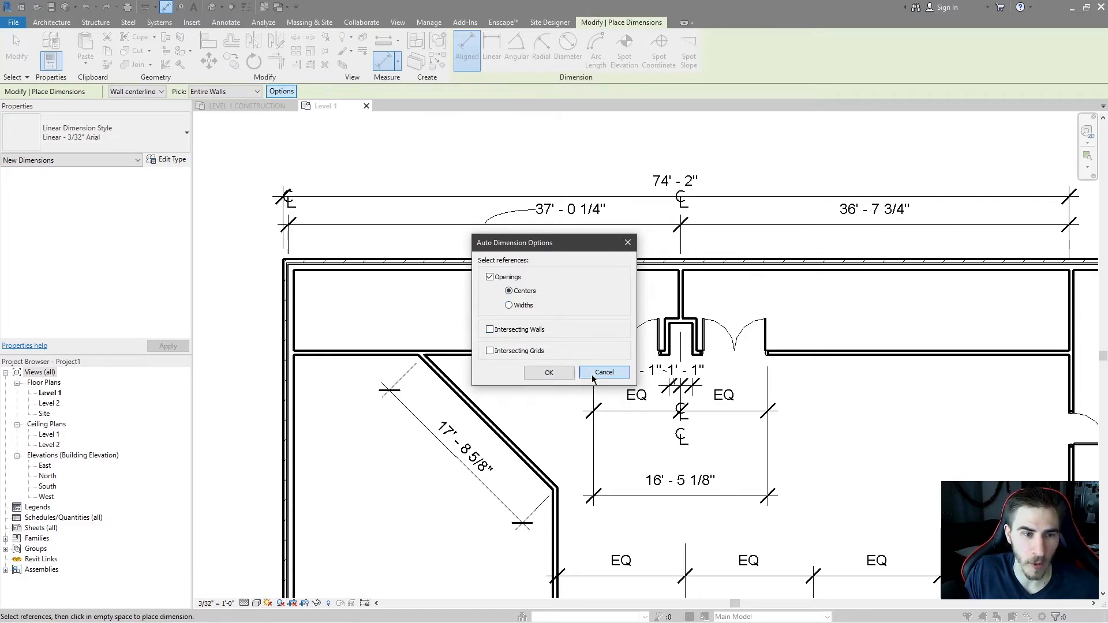
pyautogui.click(547, 372)
# Switch picking back to Individual References and try starting dimensions from the left exterior wall and a lower wall face.
pyautogui.click(231, 92)
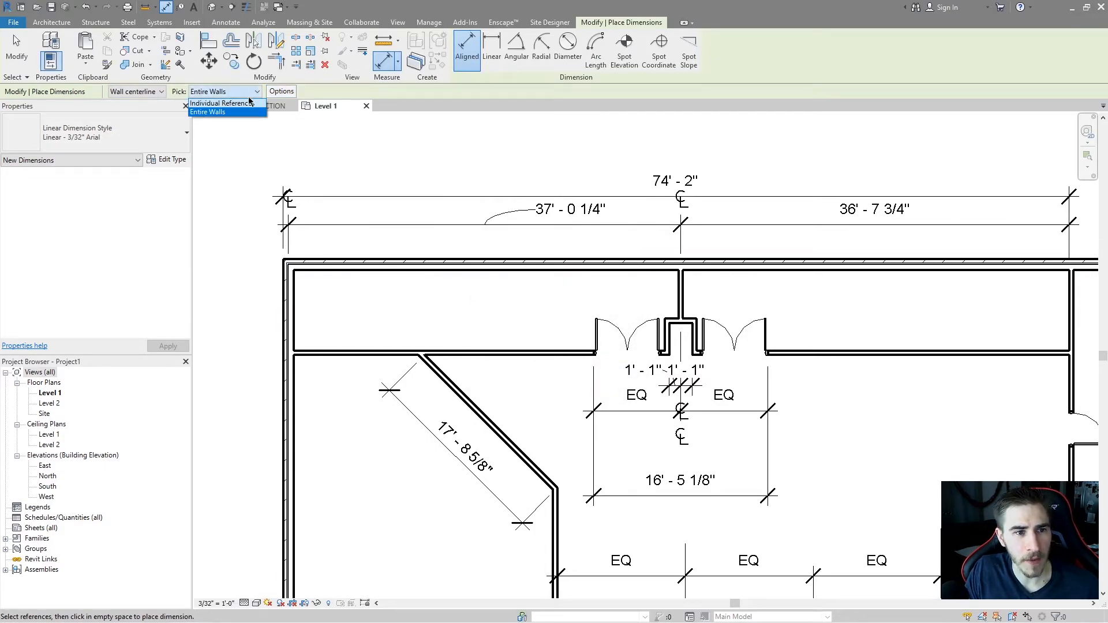
pyautogui.click(214, 101)
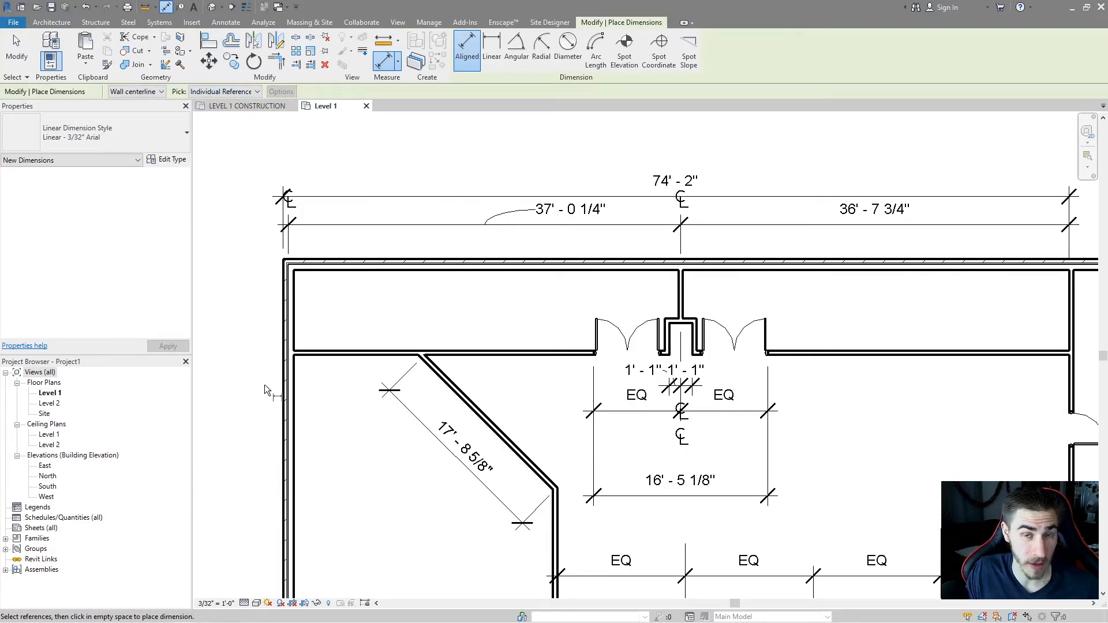
pyautogui.moveTo(359, 443); pyautogui.dragTo(351, 432, button='middle')
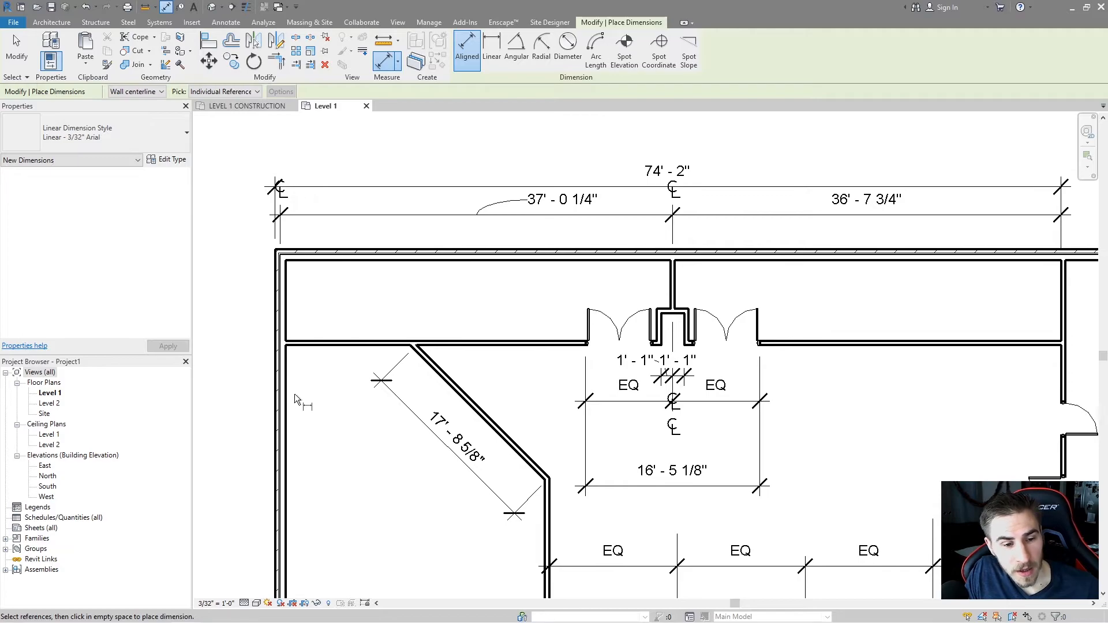
pyautogui.click(287, 379)
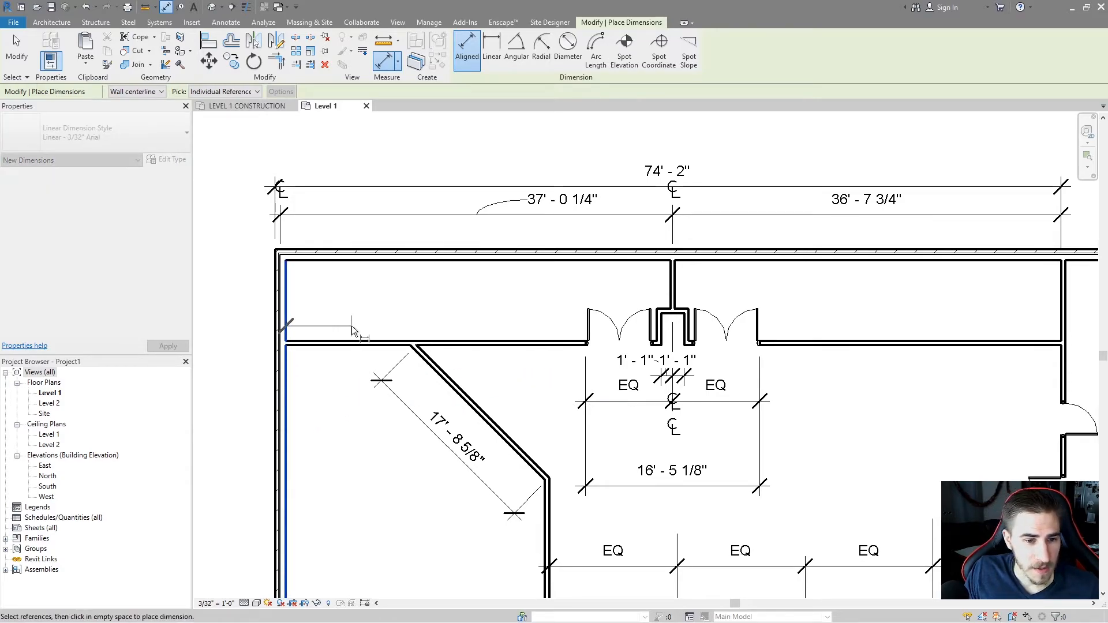
pyautogui.press('Escape')
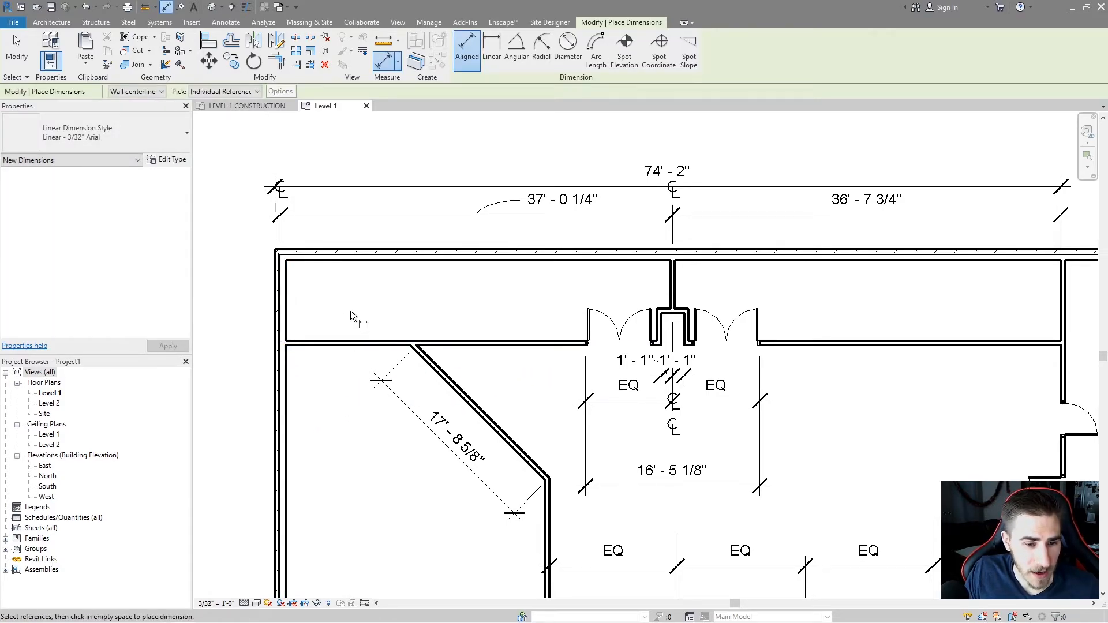
pyautogui.click(324, 339)
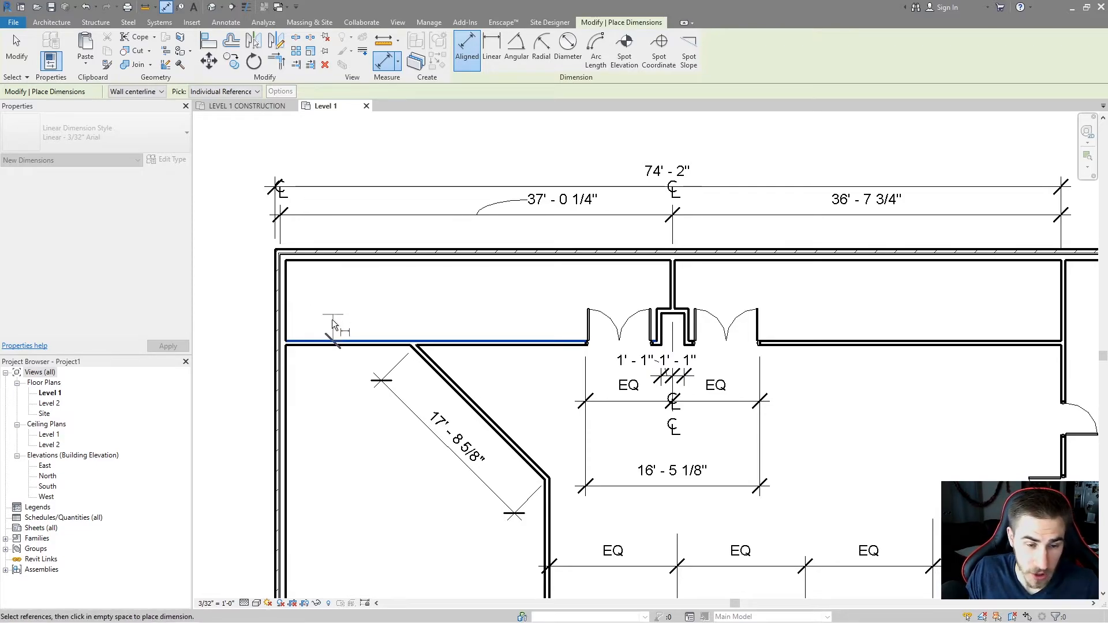
pyautogui.press('Escape')
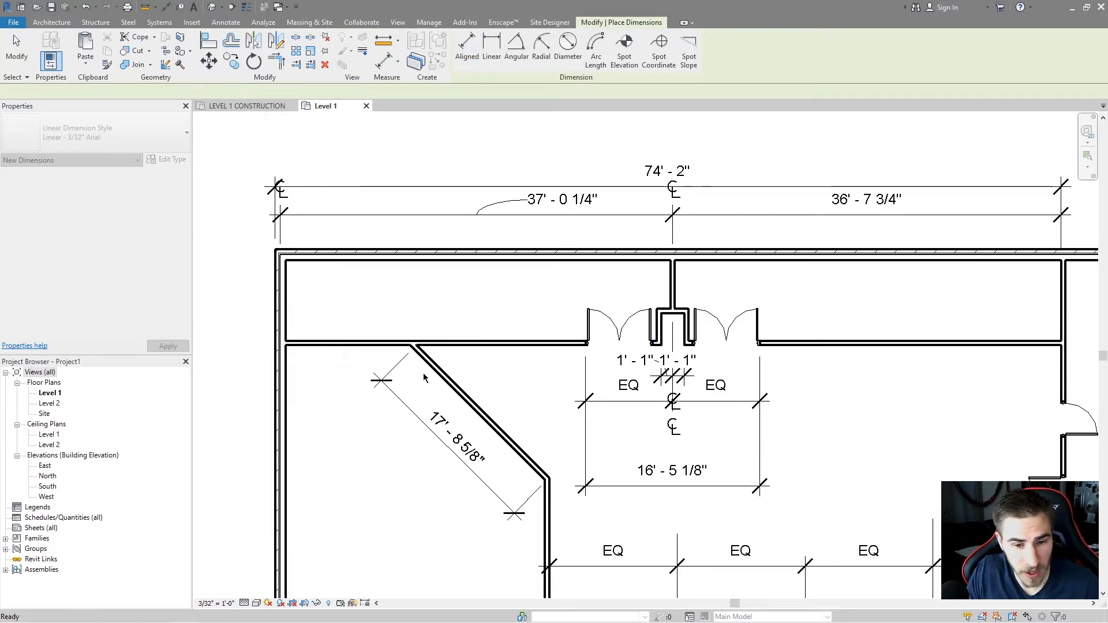
# Try an aligned dimension from the diagonal wall to the top exterior wall.
pyautogui.click(485, 422)
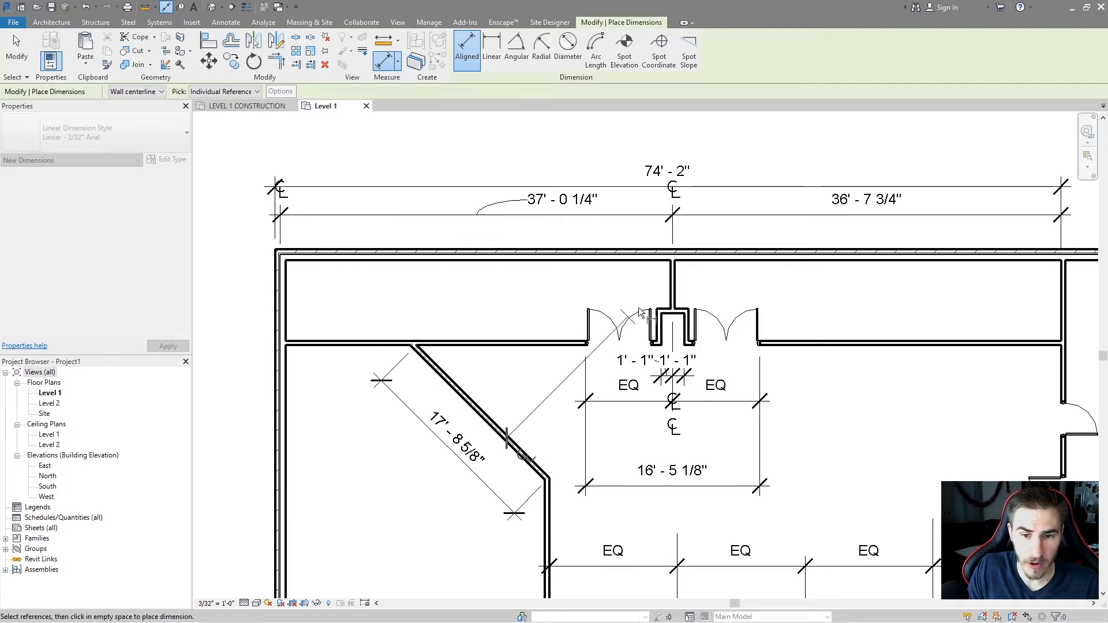
pyautogui.click(657, 309)
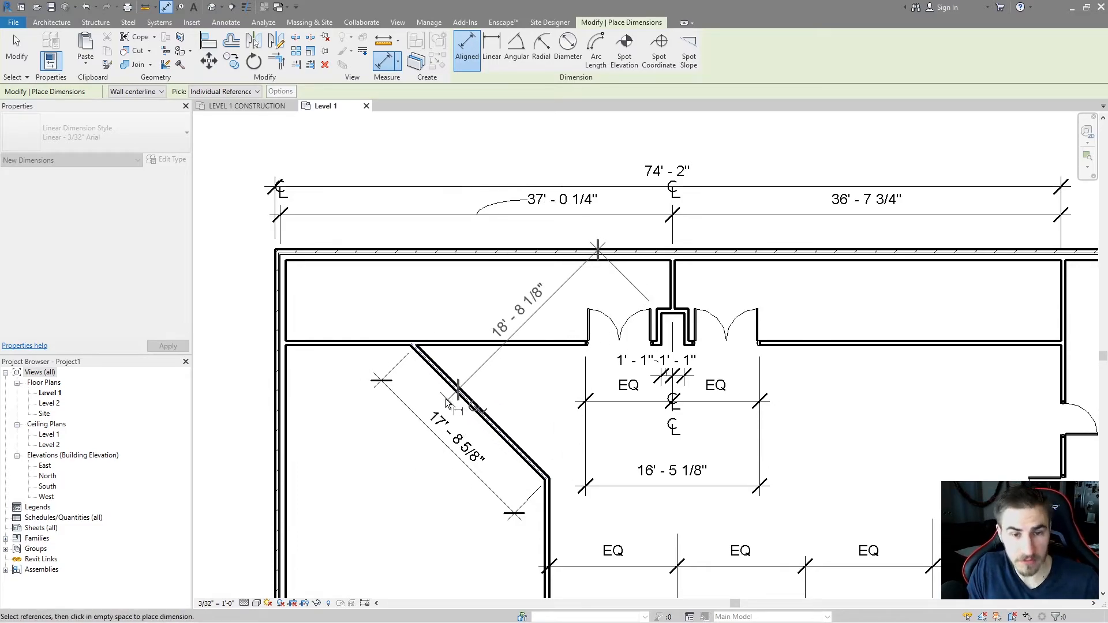
pyautogui.press('Escape')
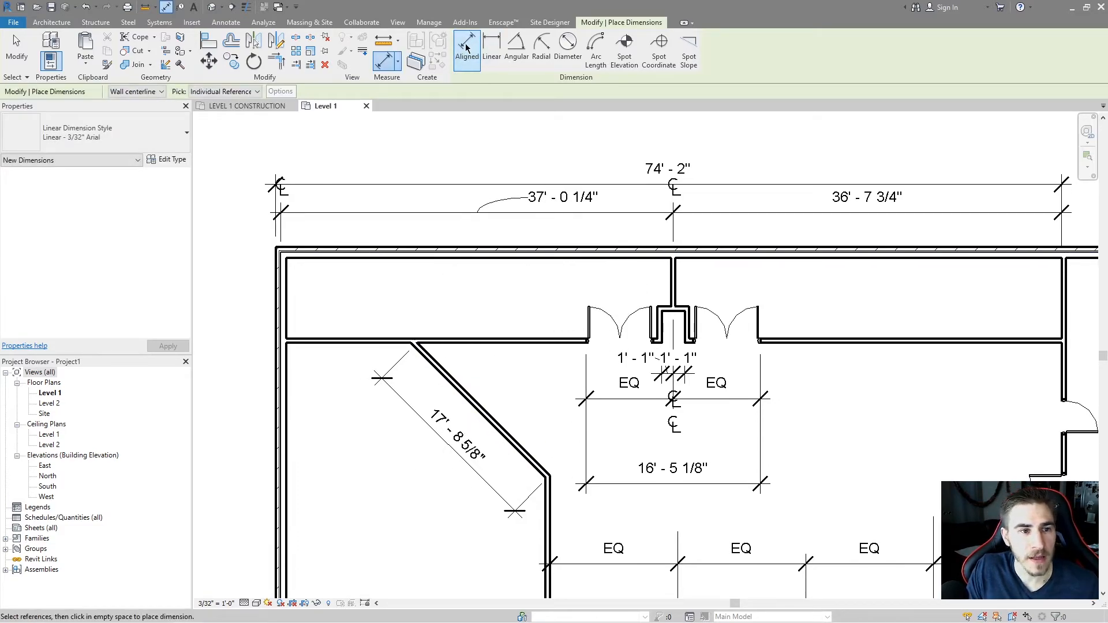
# Try linear dimensions from the diagonal wall's upper end to the nearby vertical wall and from the central wall.
pyautogui.scroll(-2, 456, 257)
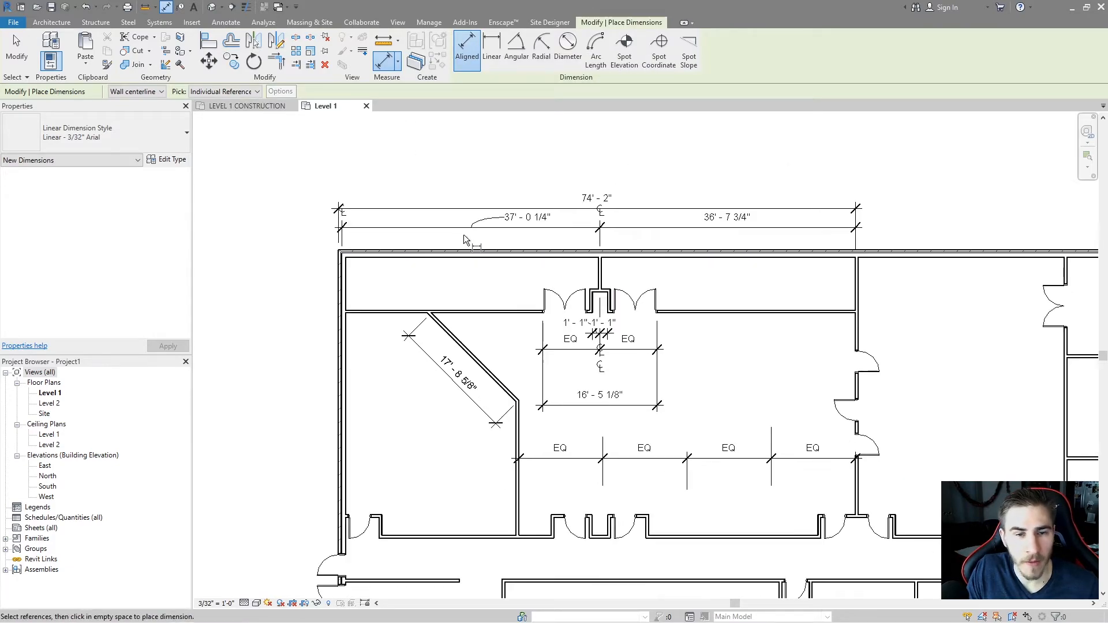
pyautogui.scroll(1, 463, 234)
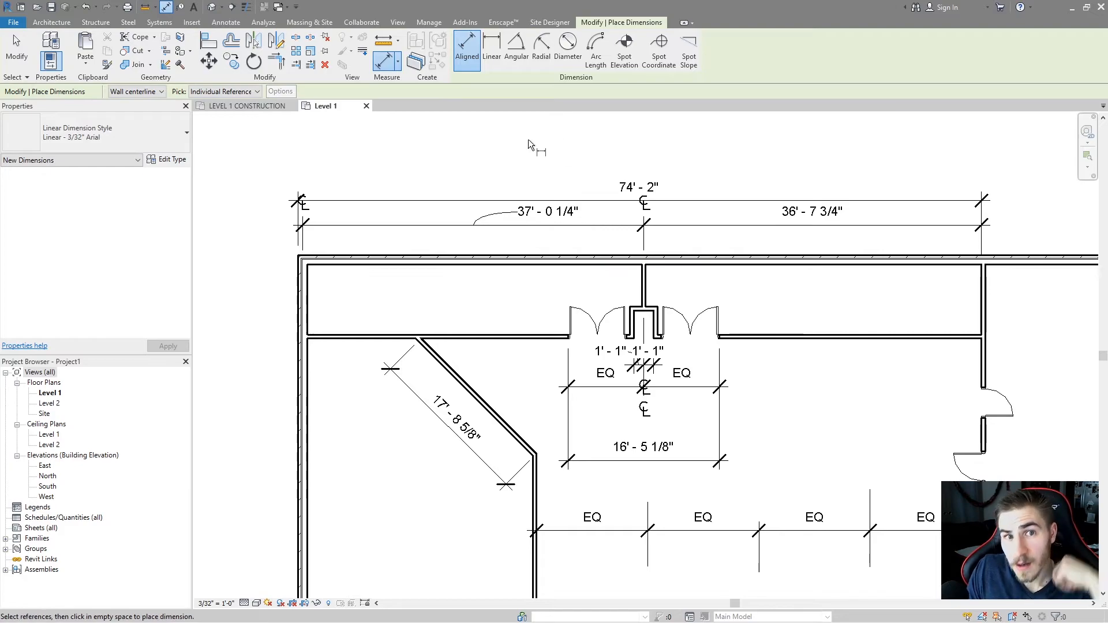
pyautogui.click(492, 50)
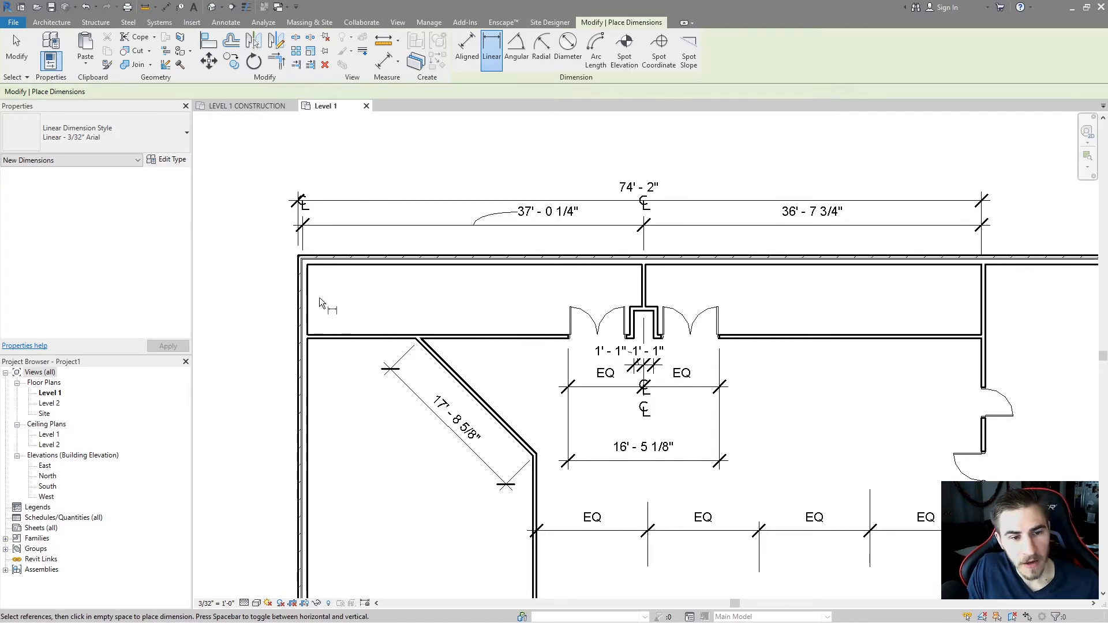
pyautogui.keyDown('shift'); pyautogui.hscroll(1, 326, 309); pyautogui.keyUp('shift')
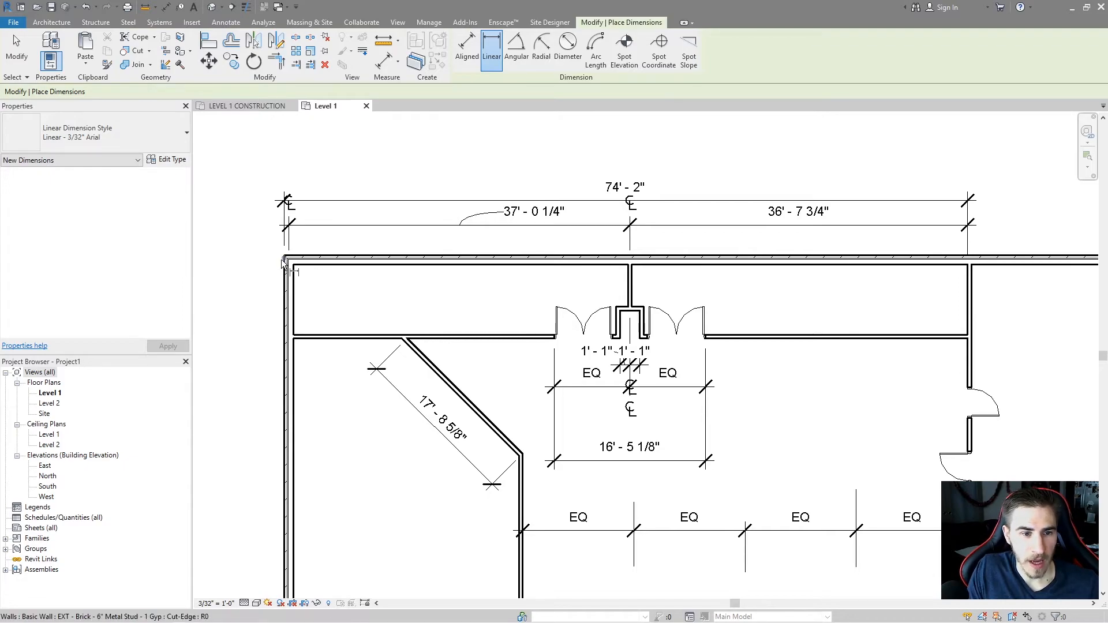
pyautogui.scroll(4, 277, 295)
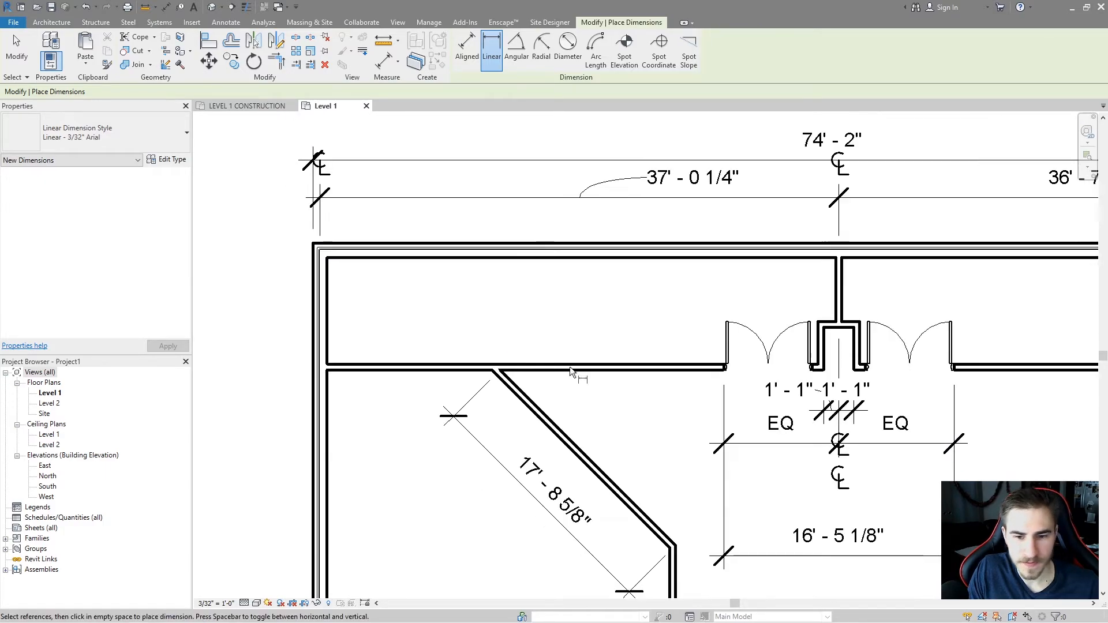
pyautogui.scroll(-2, 309, 252)
pyautogui.moveTo(597, 435); pyautogui.dragTo(535, 344, button='middle')
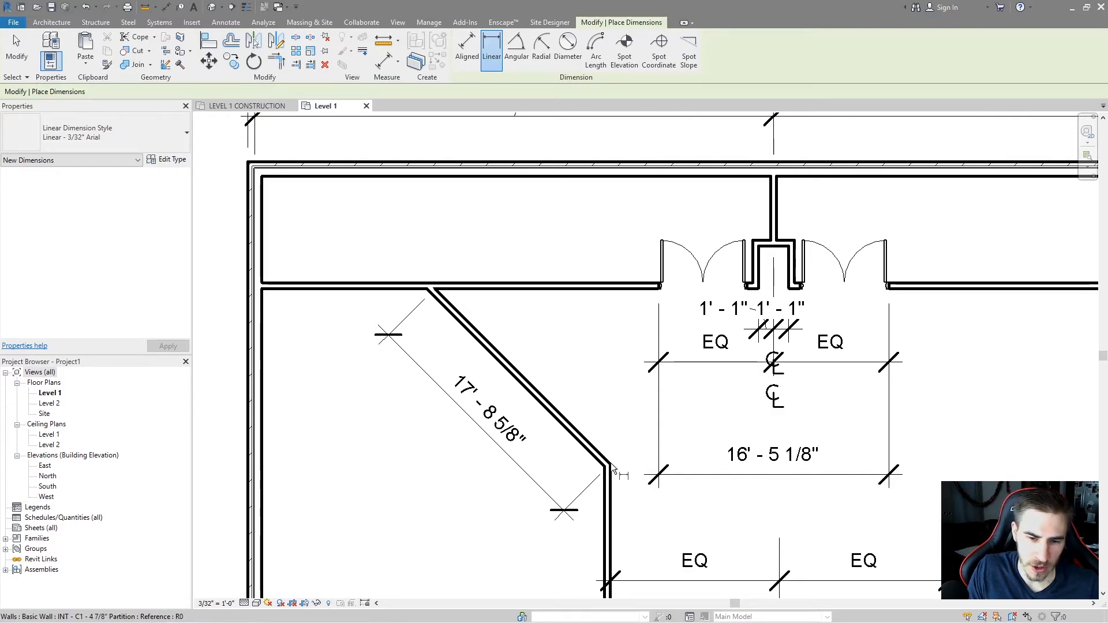
pyautogui.click(611, 466)
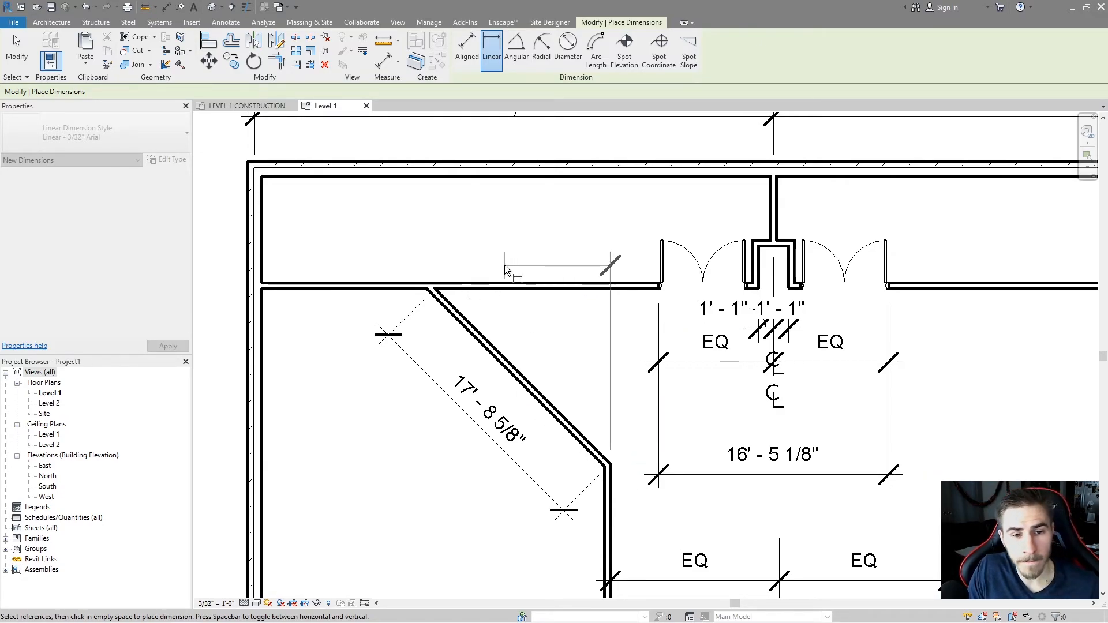
pyautogui.click(436, 290)
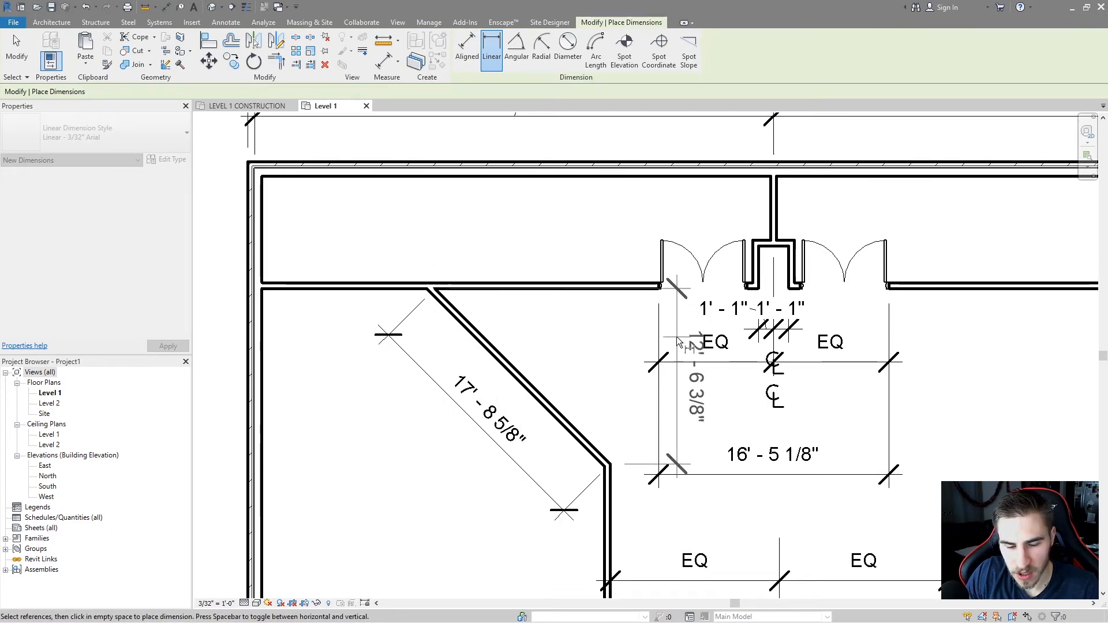
pyautogui.click(546, 219)
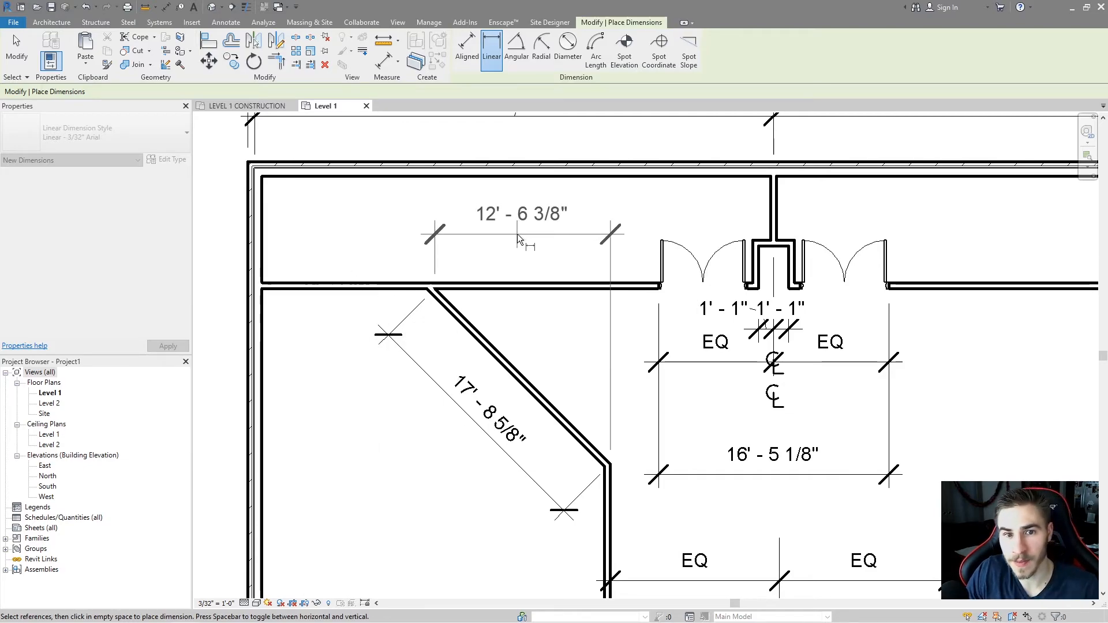
pyautogui.press('Escape')
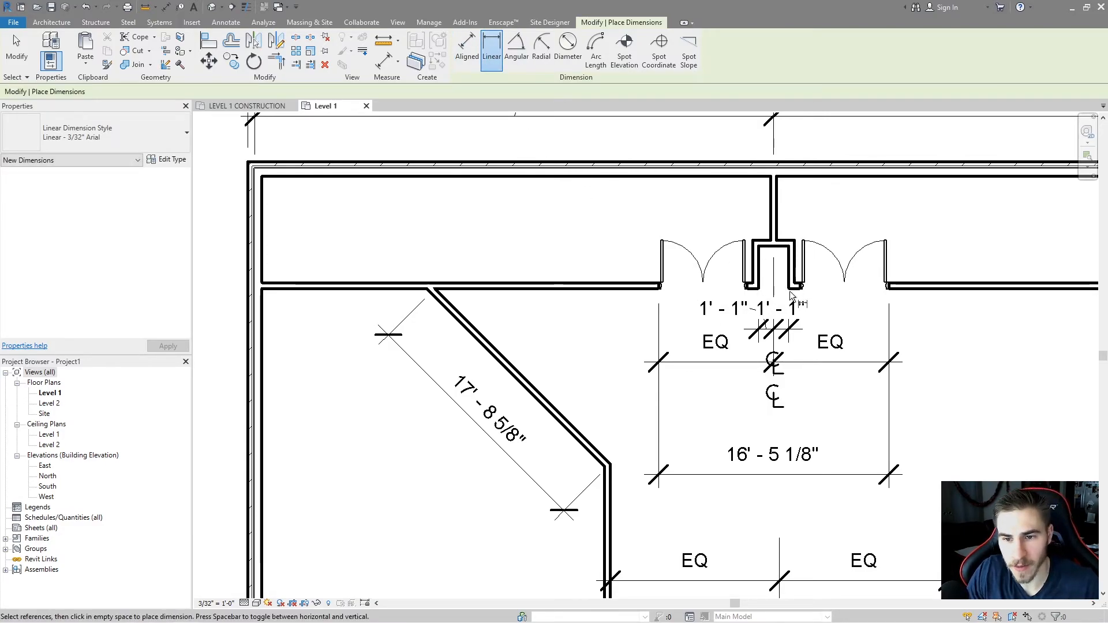
pyautogui.click(793, 295)
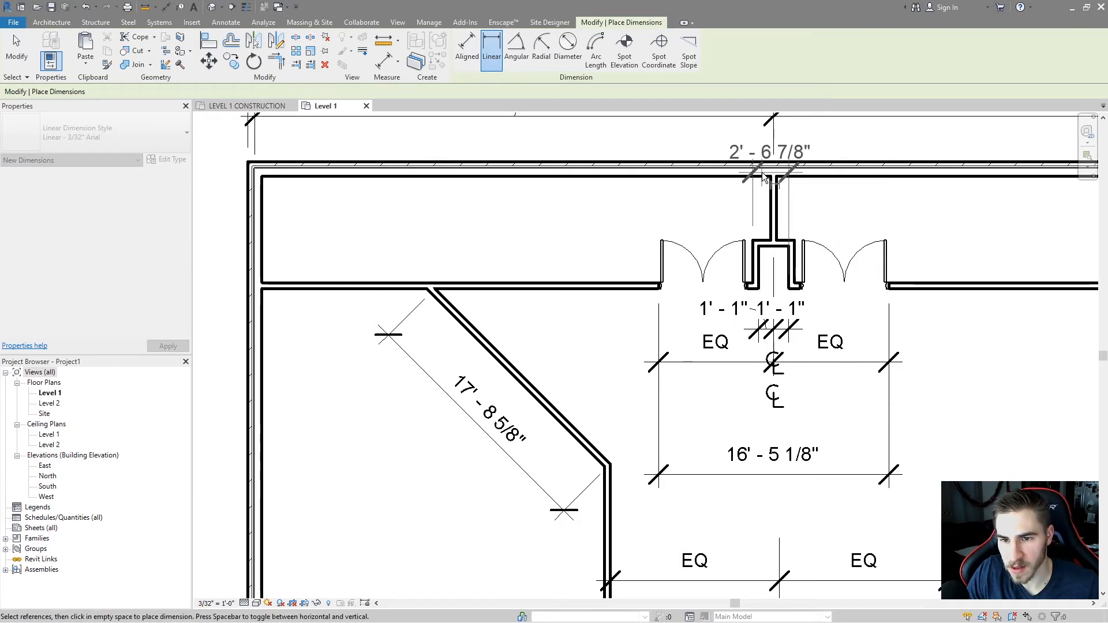
pyautogui.press('Escape')
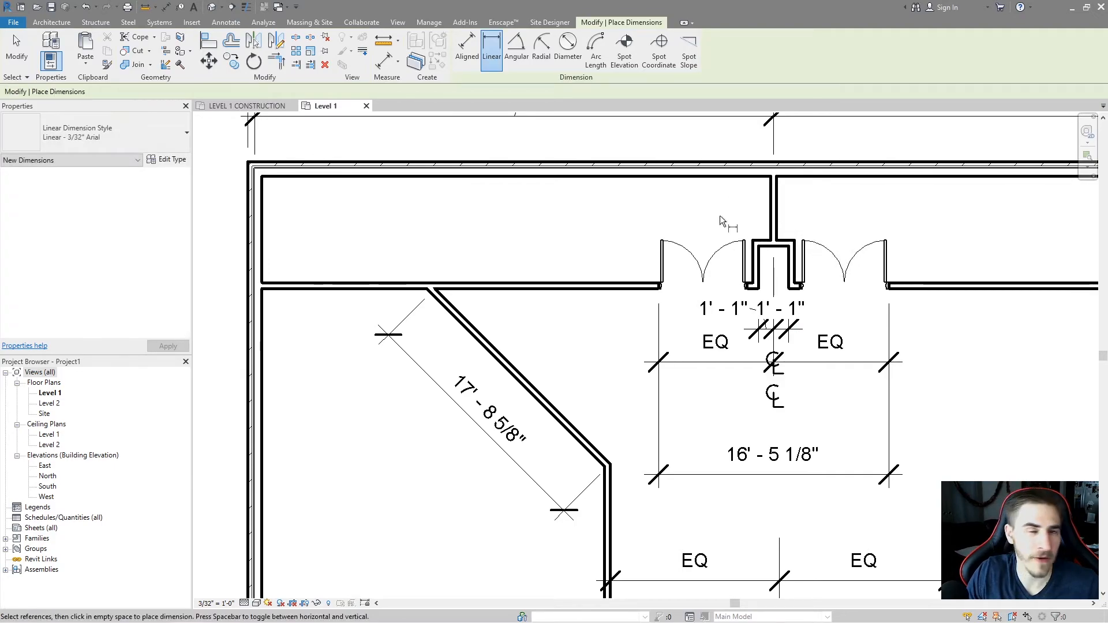
# Start the Angular dimension tool with Wall centerlines as the preferred wall reference.
pyautogui.scroll(-2, 554, 254)
pyautogui.moveTo(540, 264); pyautogui.dragTo(529, 283, button='middle')
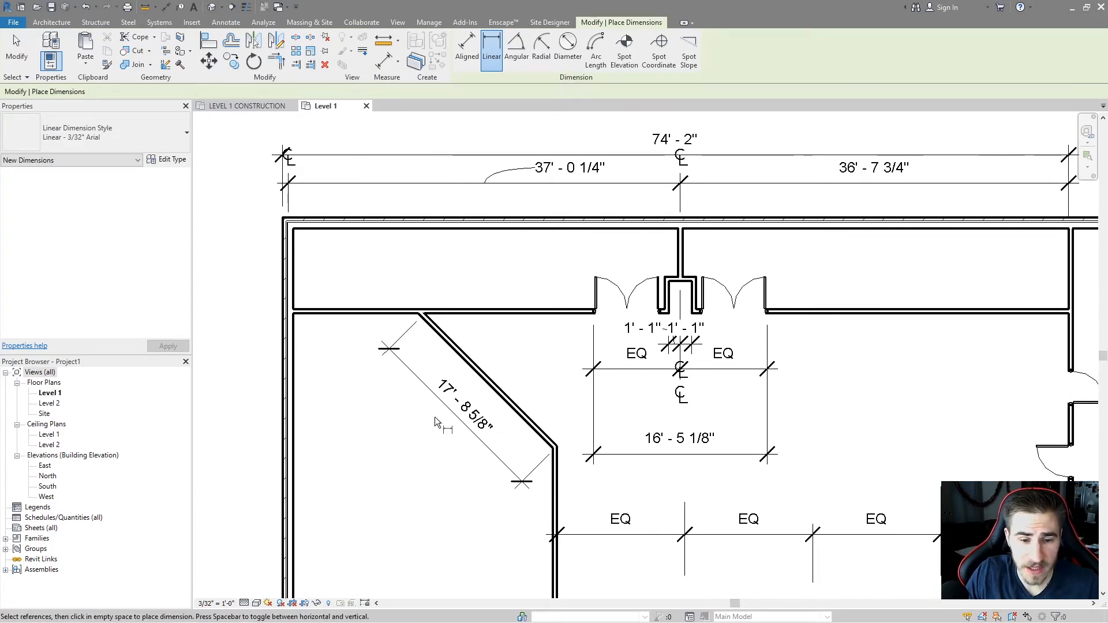
pyautogui.click(517, 46)
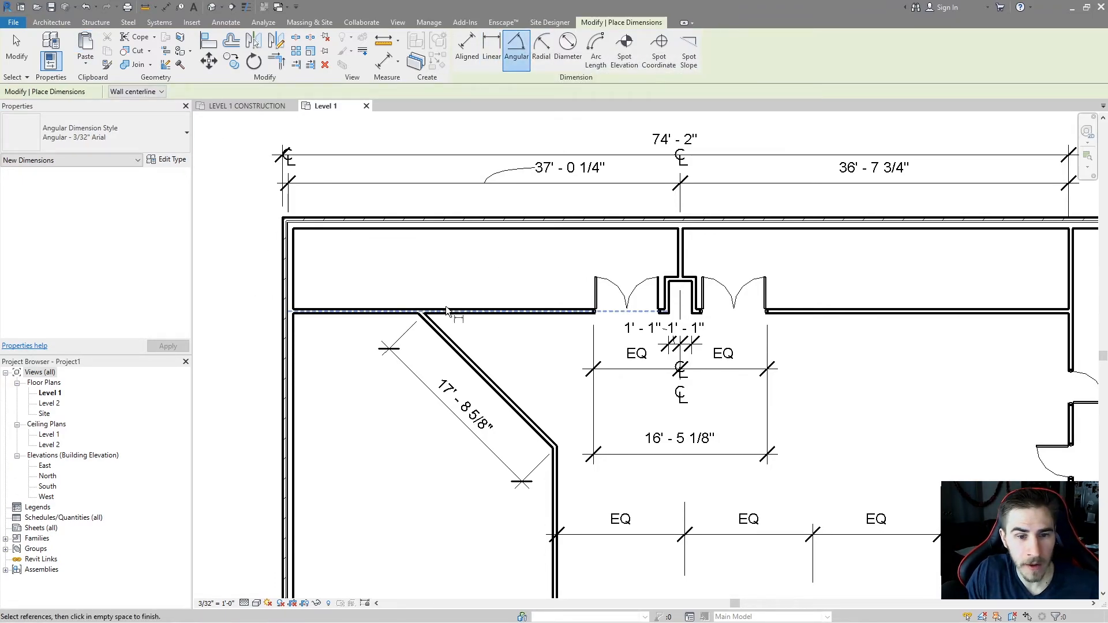
pyautogui.moveTo(446, 306); pyautogui.dragTo(402, 283, button='middle')
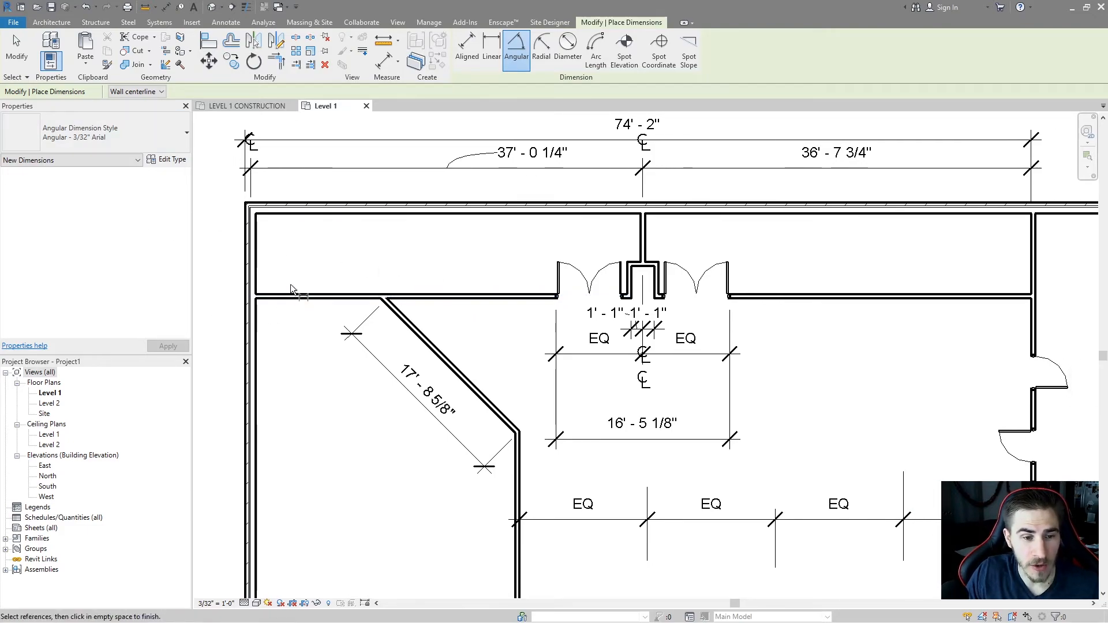
pyautogui.click(145, 91)
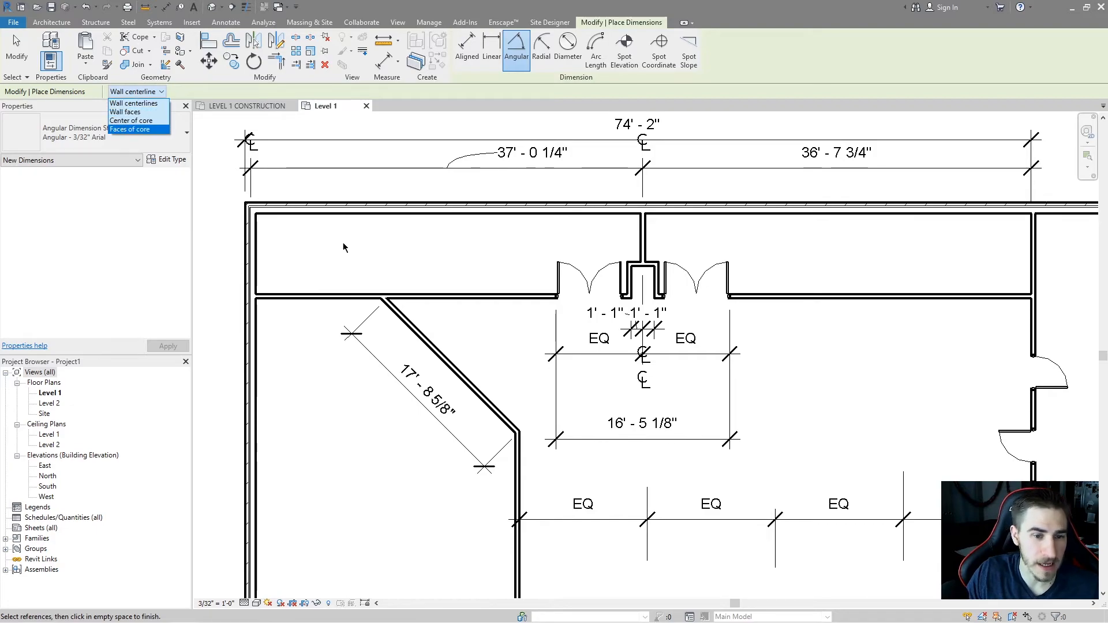
pyautogui.click(133, 102)
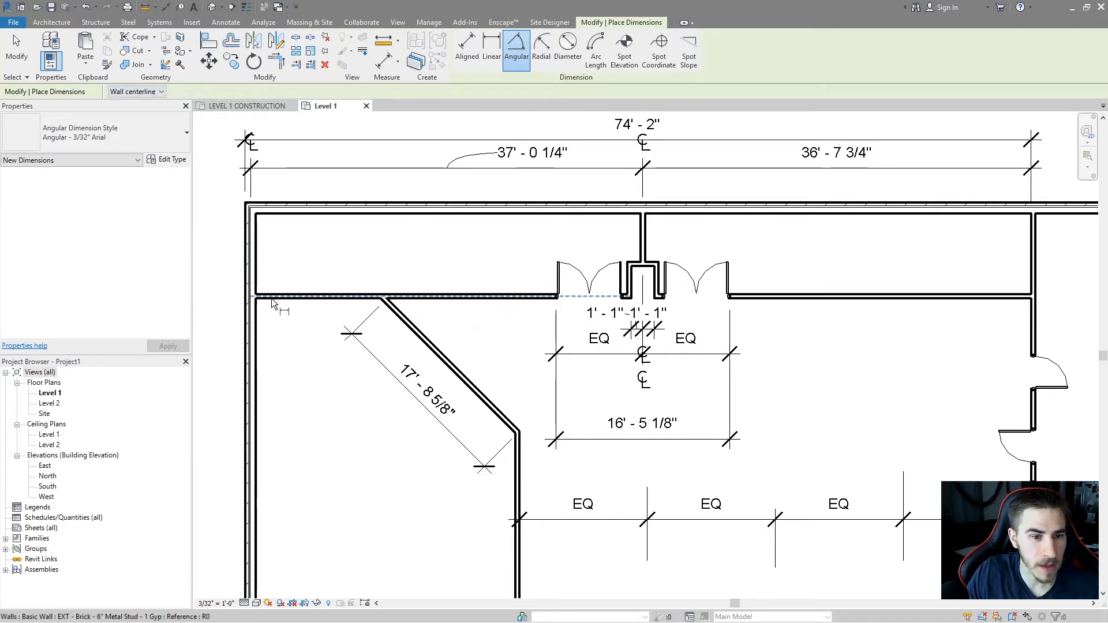
# Try an angular dimension between the left exterior wall and the horizontal interior wall.
pyautogui.scroll(4, 346, 312)
pyautogui.moveTo(385, 253); pyautogui.dragTo(362, 308, button='middle')
pyautogui.scroll(-1, 377, 287)
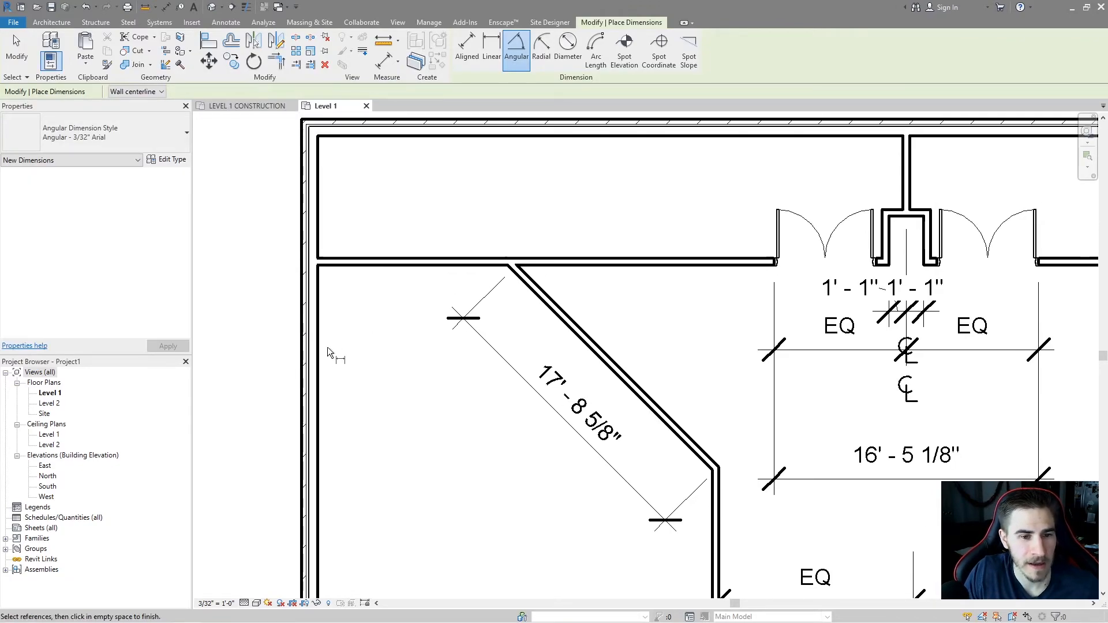
pyautogui.click(307, 309)
pyautogui.click(382, 261)
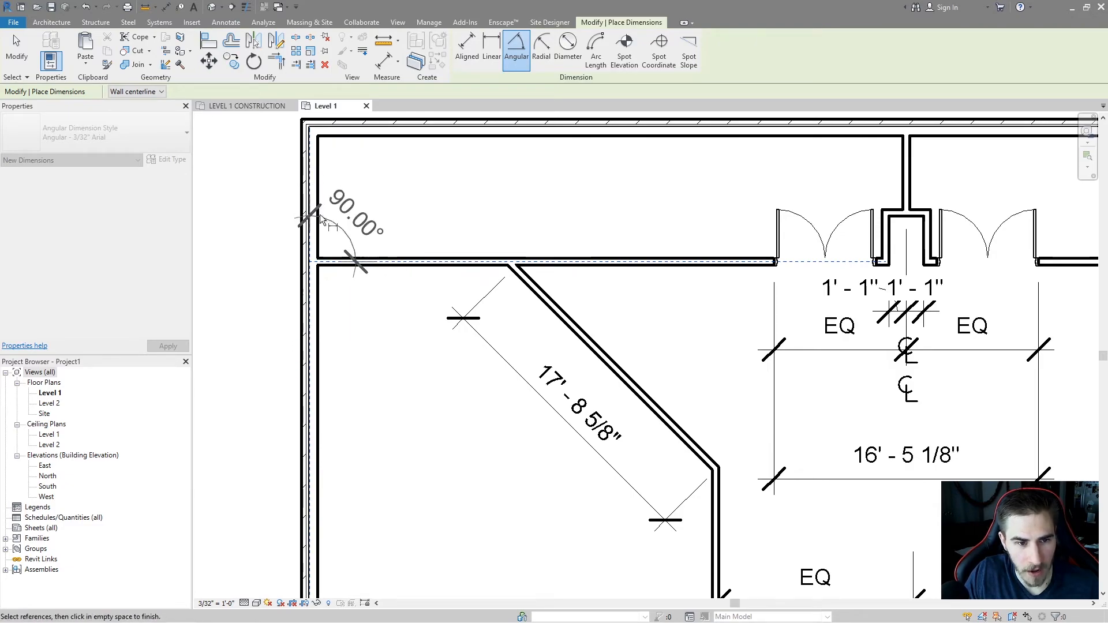
pyautogui.press('Escape')
# Try an angular dimension between the diagonal wall and the horizontal wall above it.
pyautogui.click(546, 301)
pyautogui.click(662, 259)
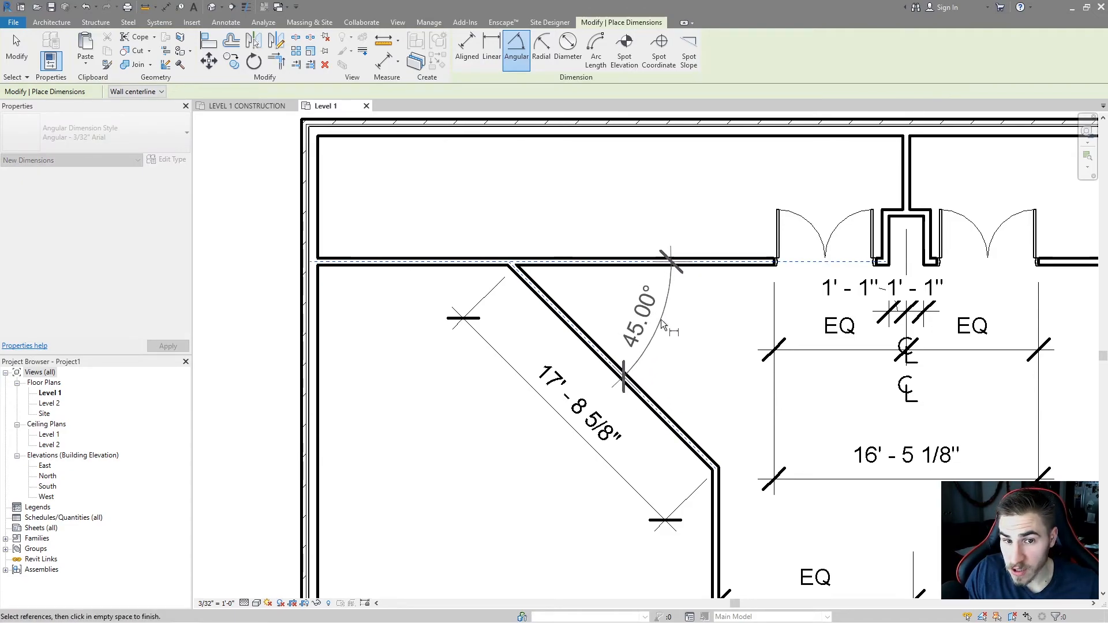
pyautogui.moveTo(605, 232); pyautogui.dragTo(597, 322, button='middle')
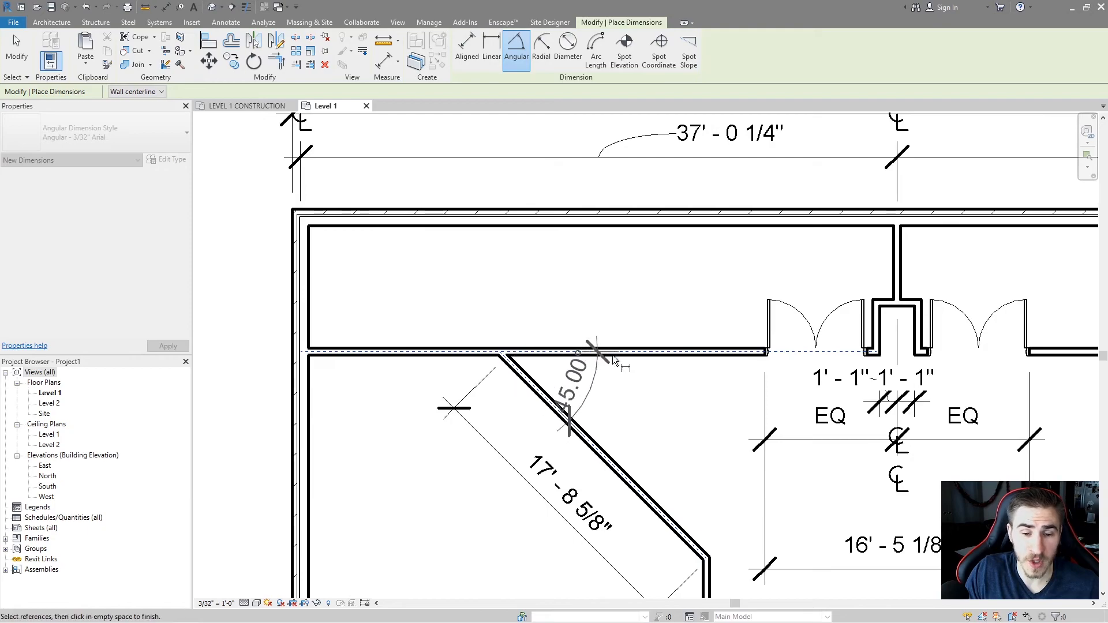
pyautogui.moveTo(617, 414); pyautogui.dragTo(544, 352, button='middle')
pyautogui.scroll(-2, 544, 352)
pyautogui.scroll(2, 447, 387)
pyautogui.press('Escape')
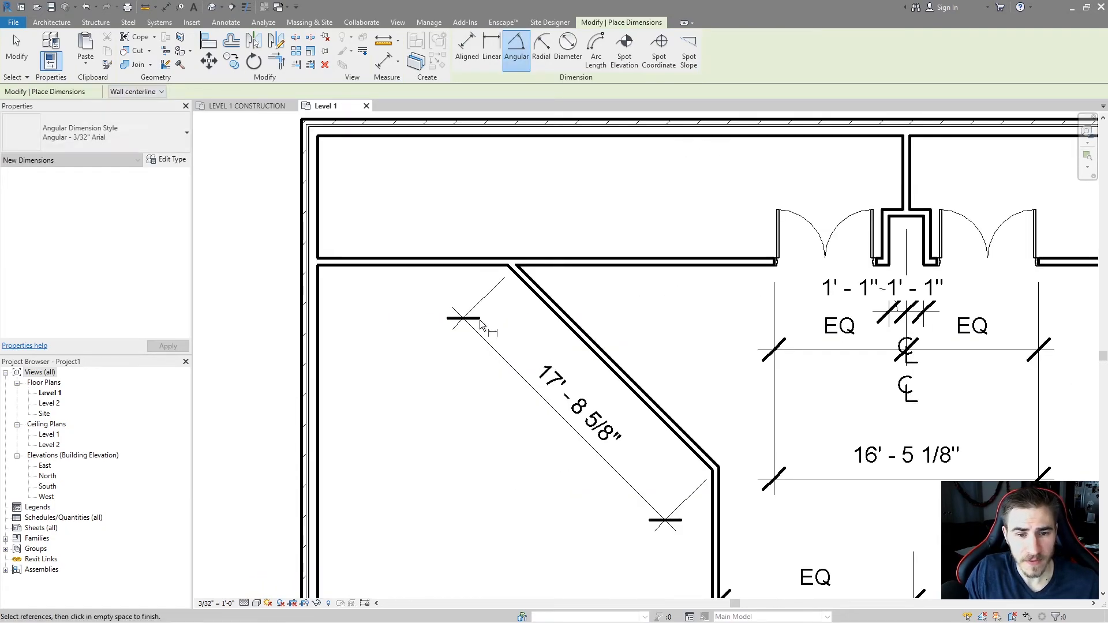
# Place an angular dimension between the diagonal wall and the horizontal wall above it.
pyautogui.click(553, 263)
pyautogui.click(557, 306)
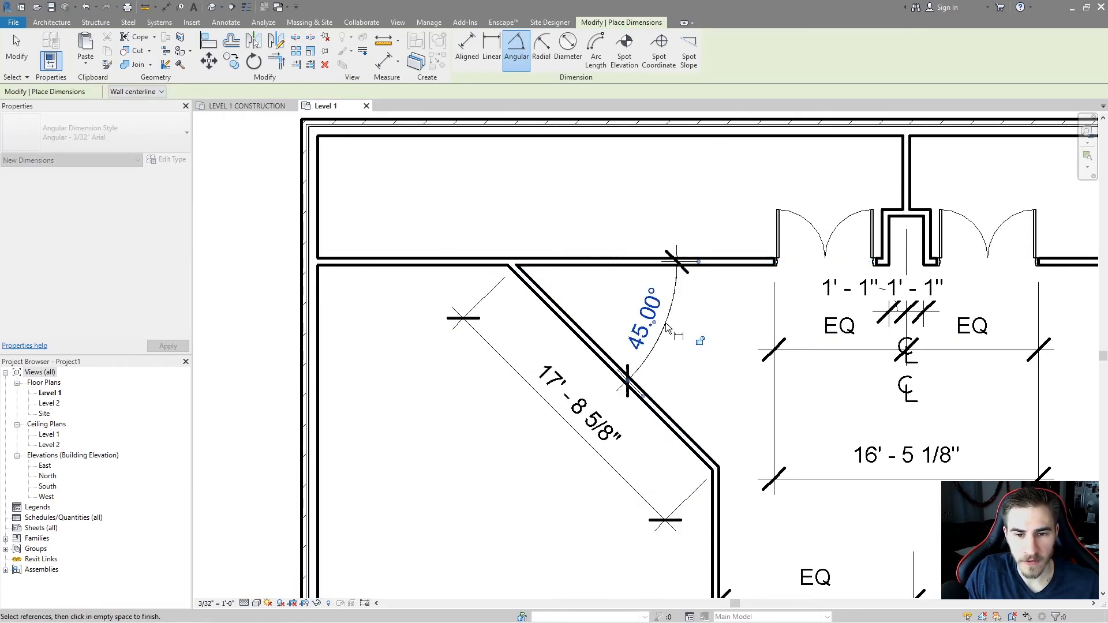
pyautogui.click(666, 324)
pyautogui.press('Escape')
pyautogui.moveTo(669, 324); pyautogui.dragTo(615, 322, button='middle')
pyautogui.moveTo(518, 214); pyautogui.dragTo(485, 245, button='middle')
pyautogui.scroll(-1, 485, 245)
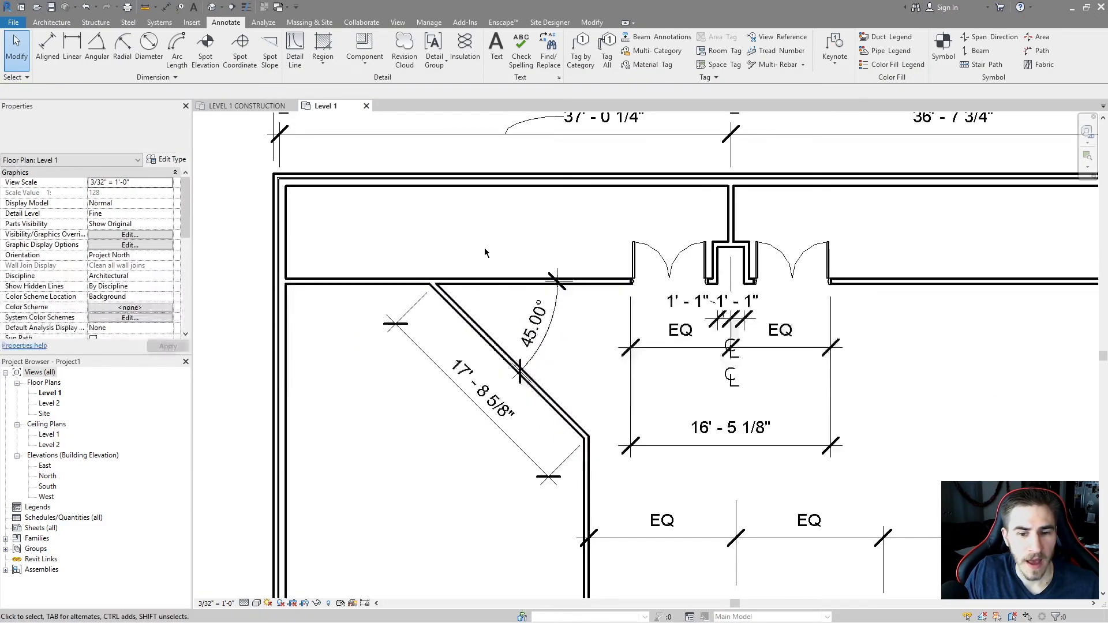
# Add a linear dimension from the vertical wall to the diagonal wall's upper end, placed above the room.
pyautogui.click(72, 50)
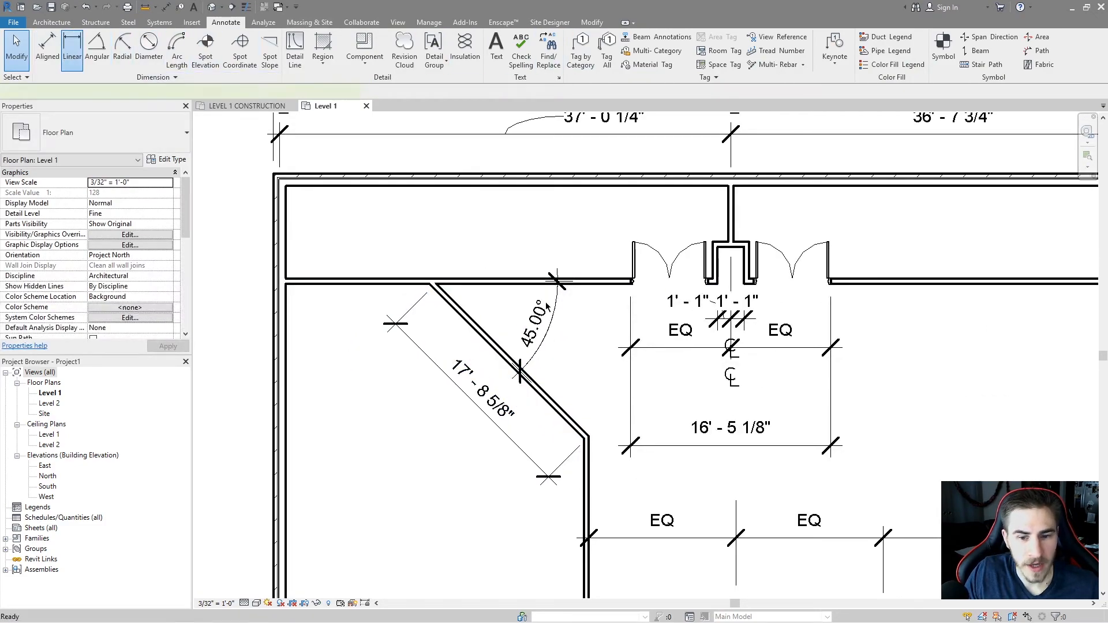
pyautogui.click(589, 437)
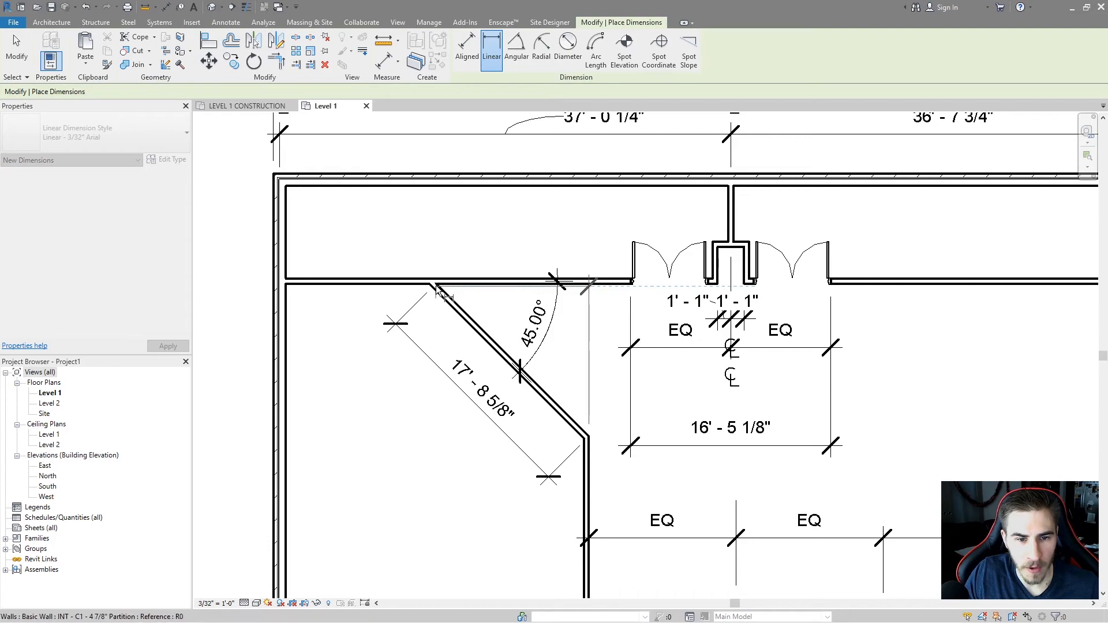
pyautogui.click(431, 287)
pyautogui.click(491, 244)
pyautogui.press('Escape')
pyautogui.press('Escape')
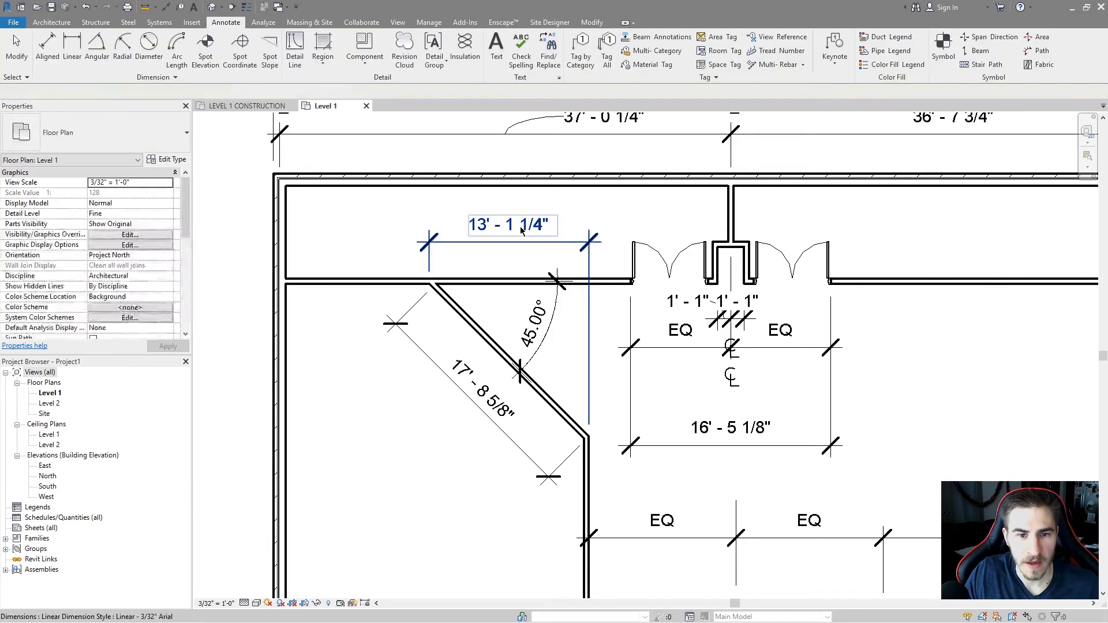
# Open the angular dimension's type properties, review its graphics and text parameters, and cancel.
pyautogui.click(574, 342)
pyautogui.click(526, 360)
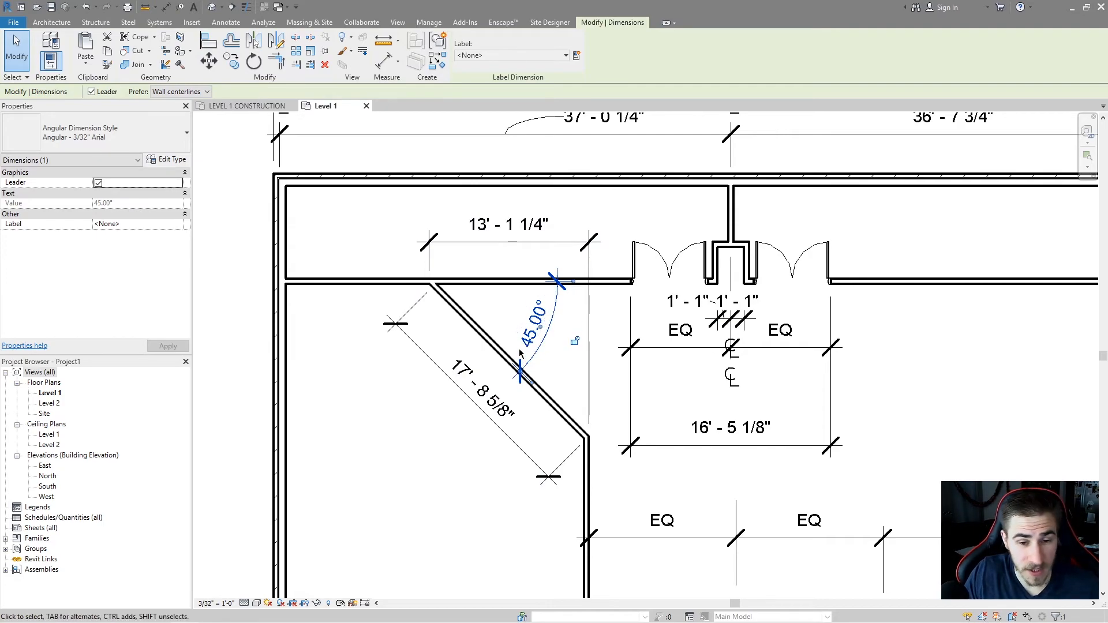
pyautogui.click(168, 160)
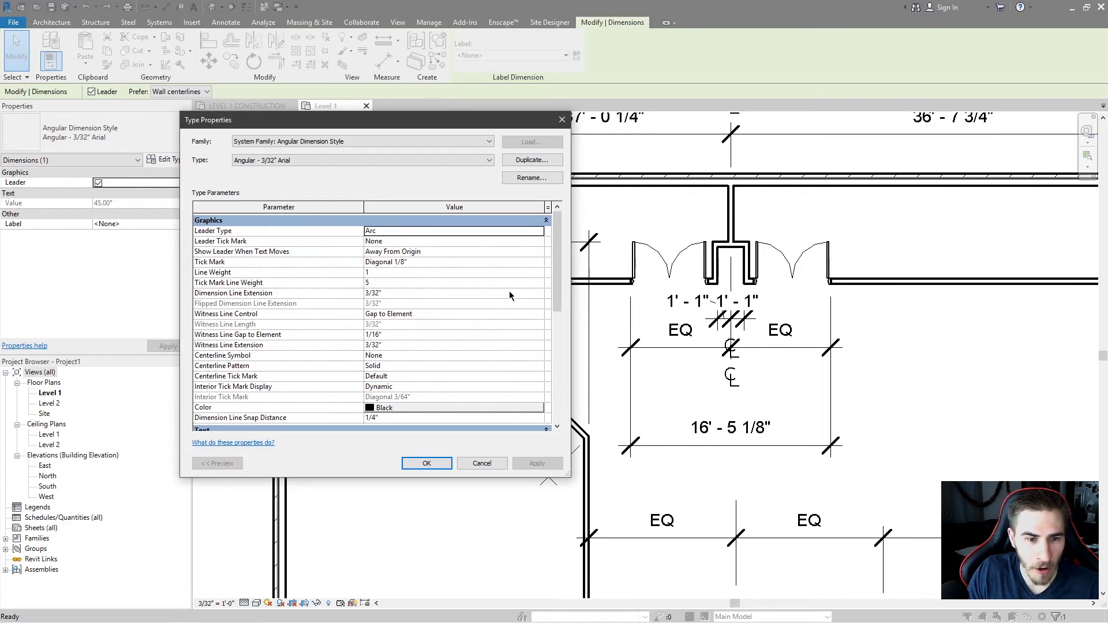
pyautogui.scroll(-5, 313, 283)
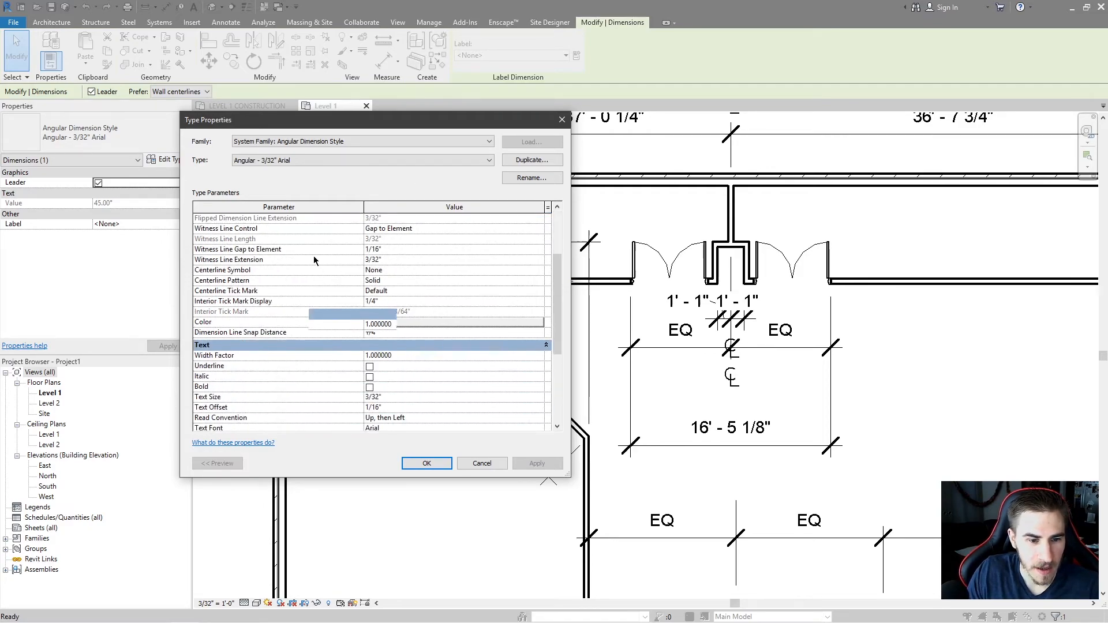
pyautogui.scroll(-3, 318, 257)
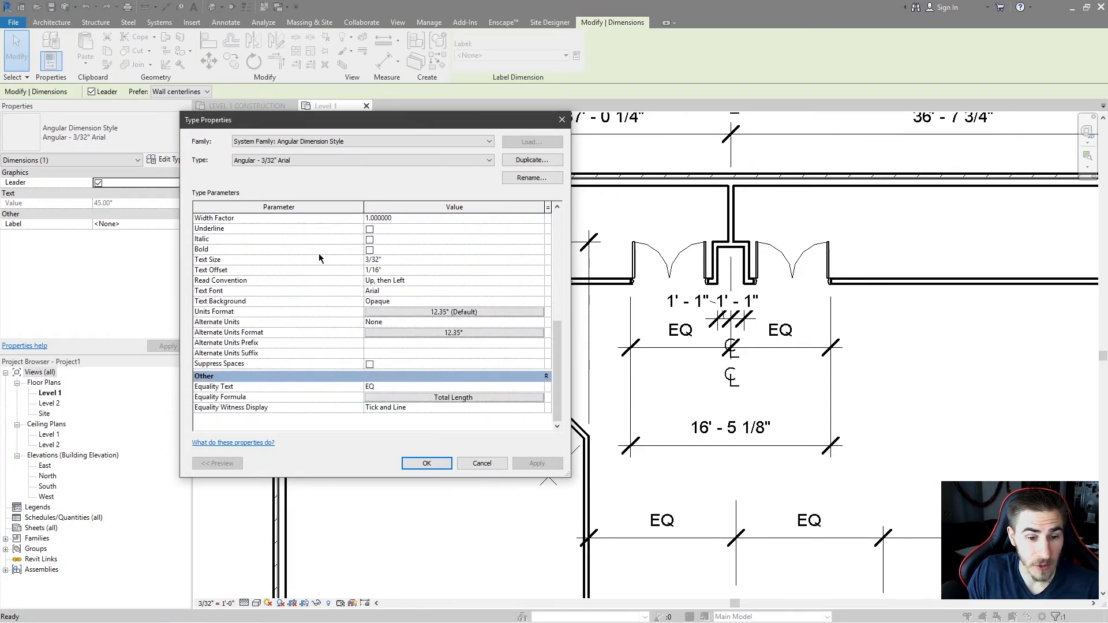
pyautogui.scroll(8, 275, 319)
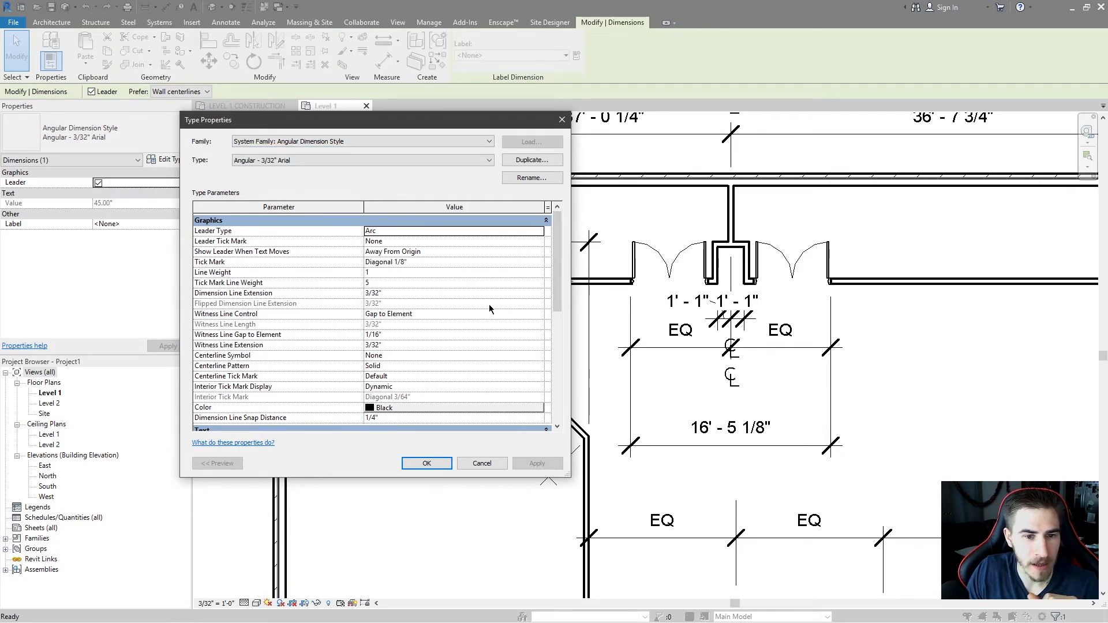
pyautogui.moveTo(243, 116); pyautogui.dragTo(687, 183)
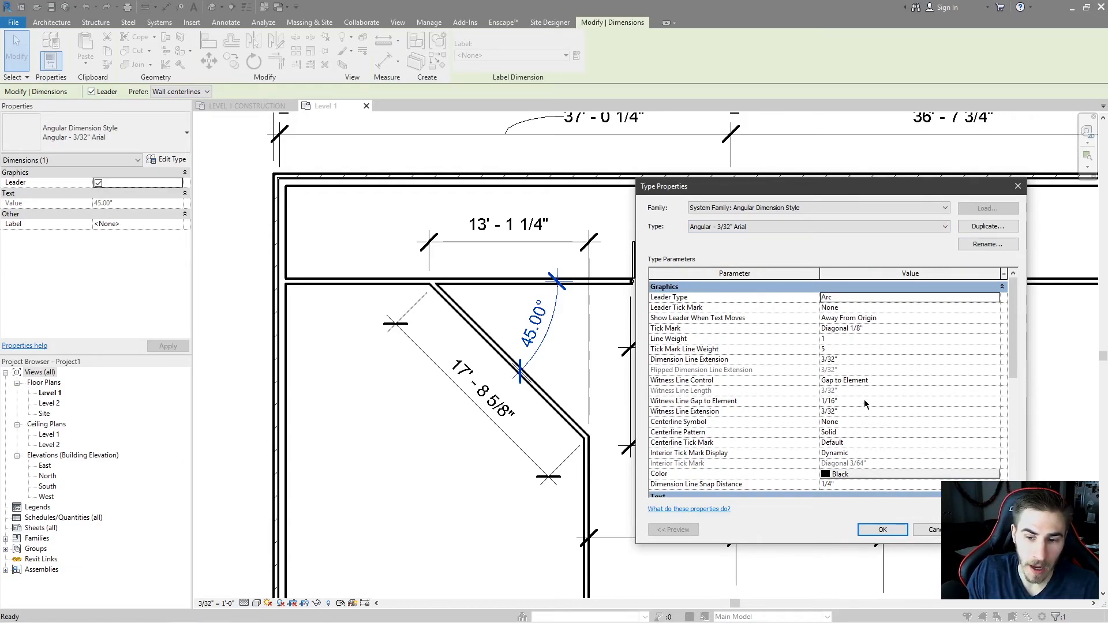
pyautogui.click(934, 532)
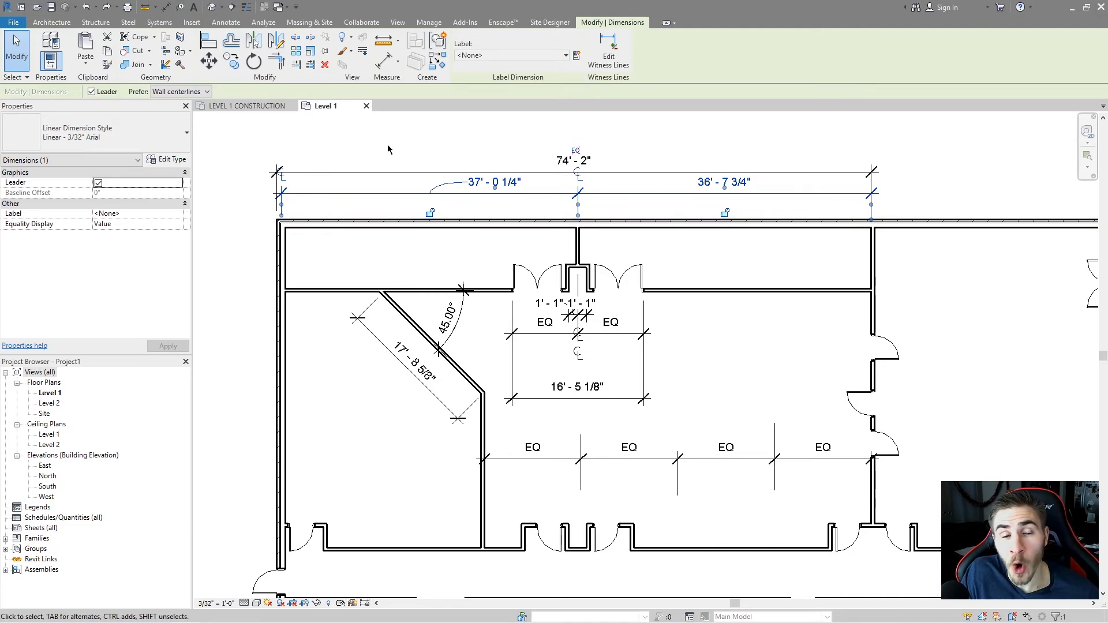
# Open the linear dimension's type properties, toggle Show Opening Height on and off, and close the dialog.
pyautogui.click(166, 160)
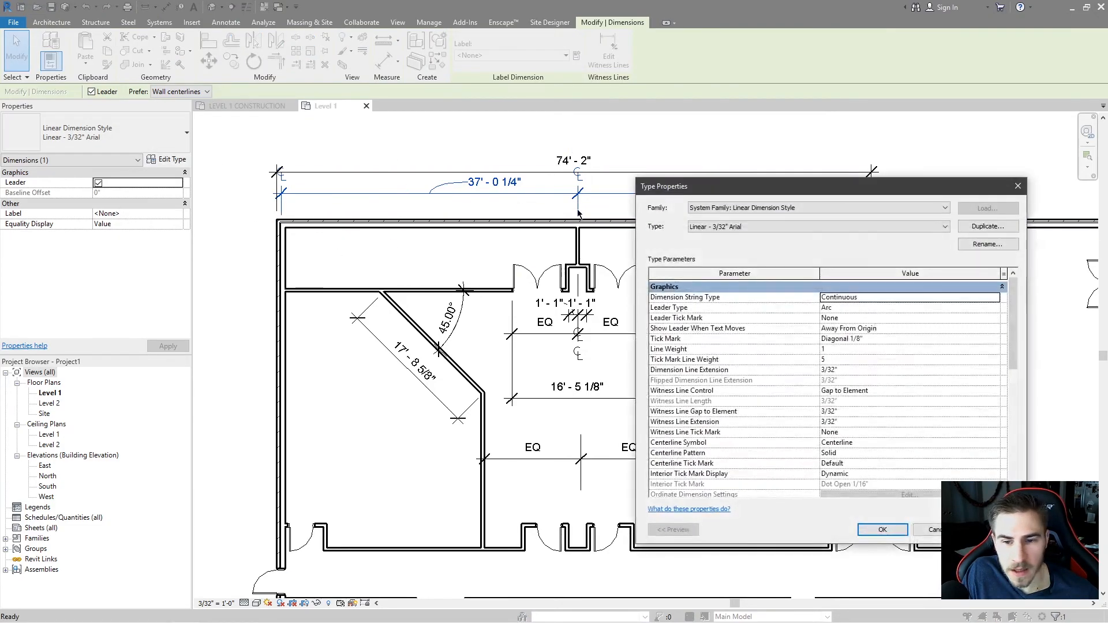
pyautogui.scroll(-5, 743, 357)
pyautogui.scroll(-2, 725, 359)
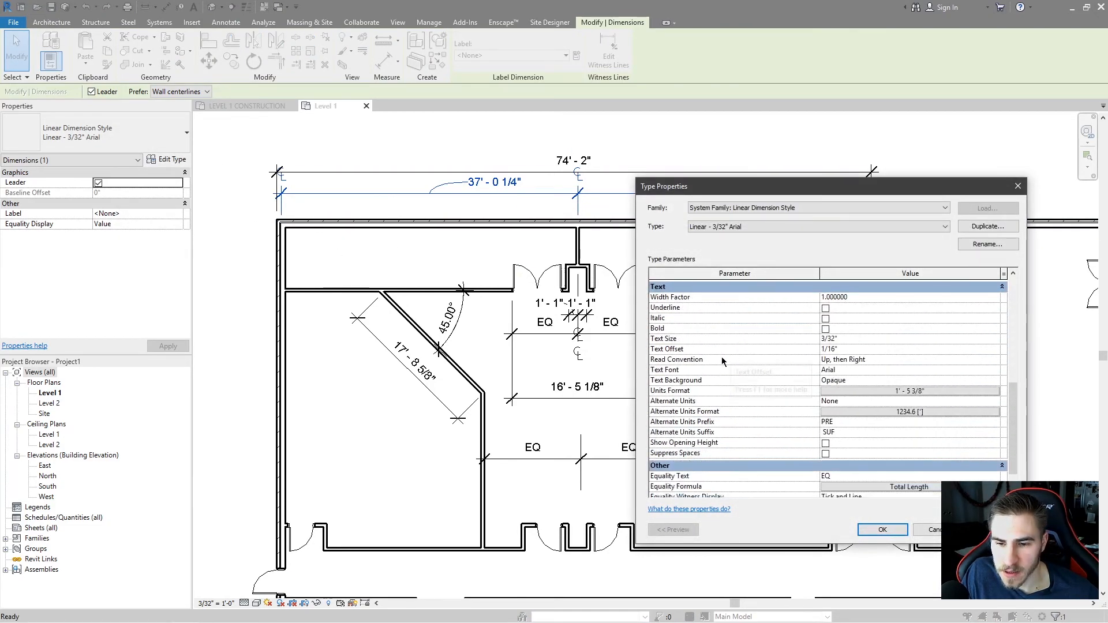
pyautogui.click(825, 443)
pyautogui.click(825, 443)
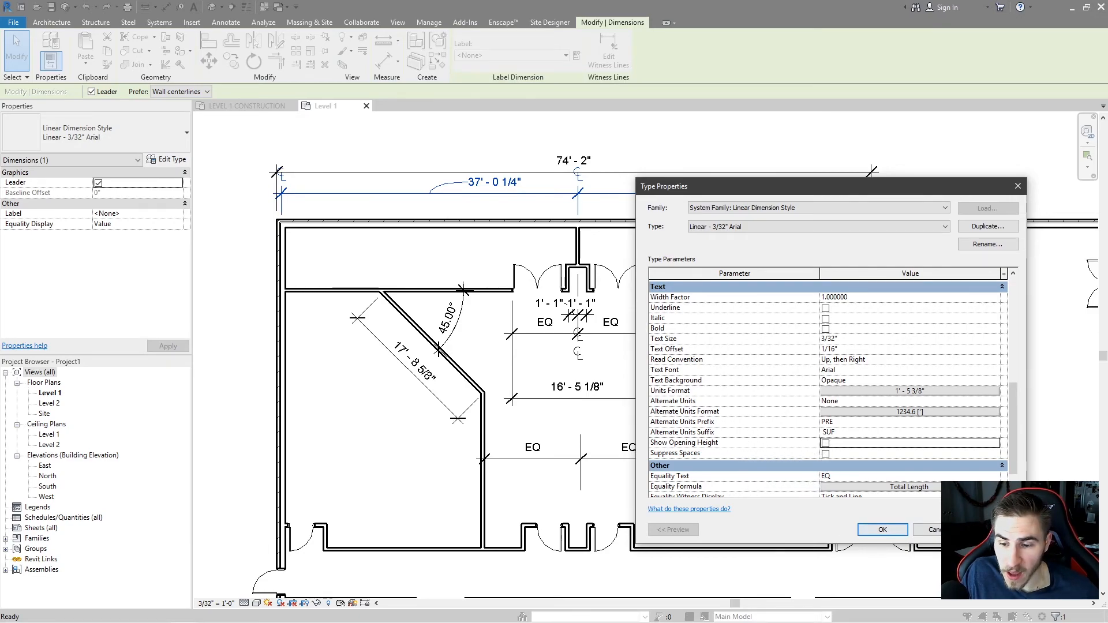
pyautogui.click(883, 529)
pyautogui.click(363, 460)
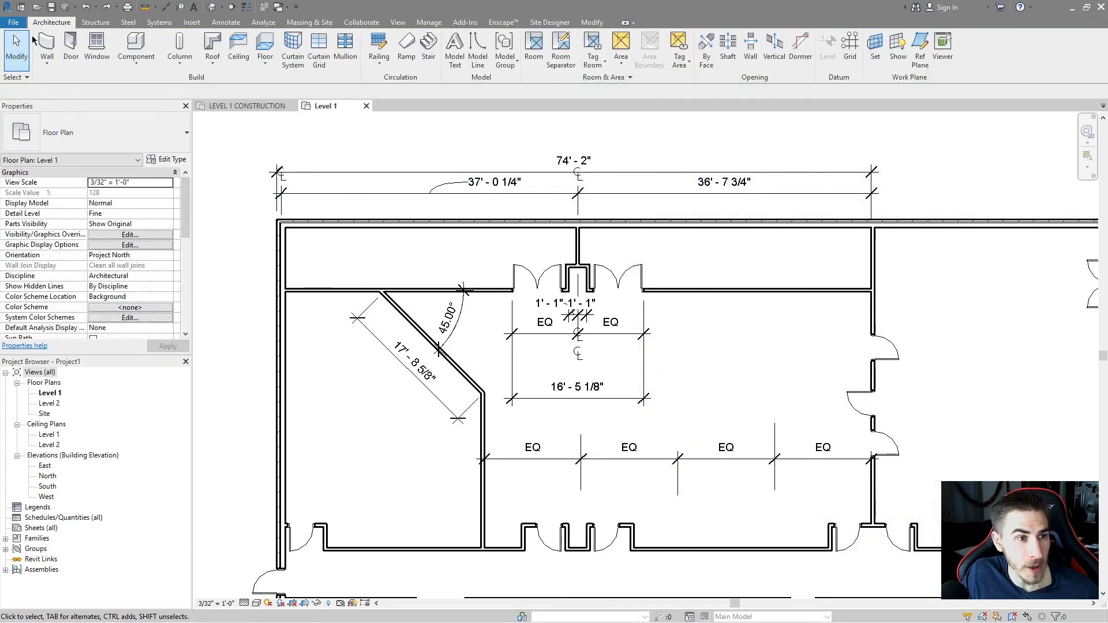
# Place a Fixed 36" x 72" window in the left exterior wall below the diagonal wall.
pyautogui.click(96, 43)
pyautogui.click(95, 133)
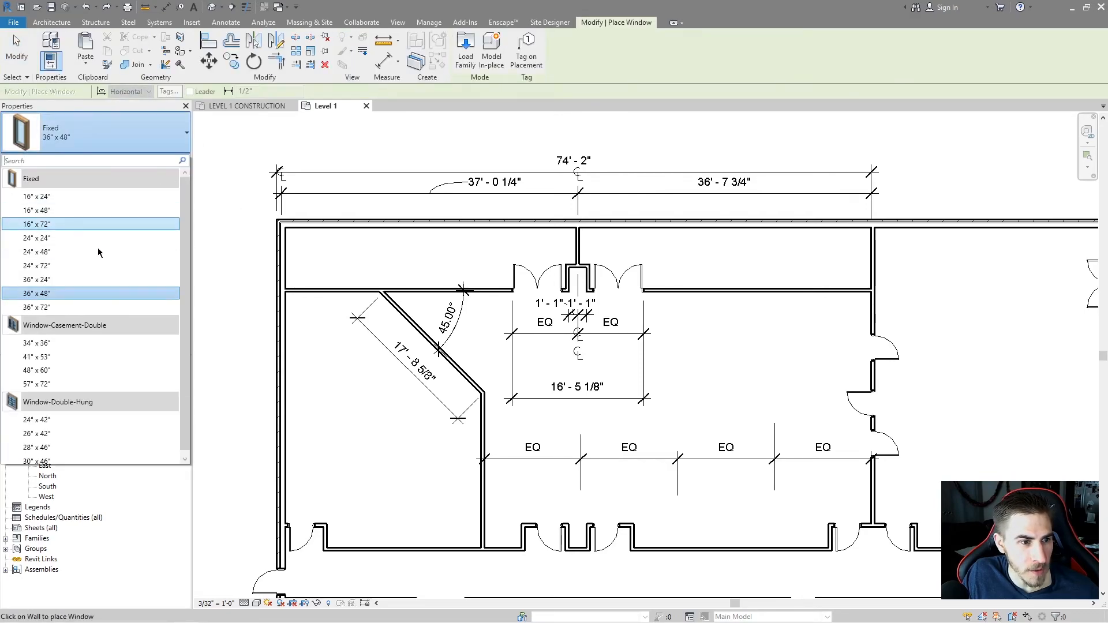
pyautogui.click(65, 308)
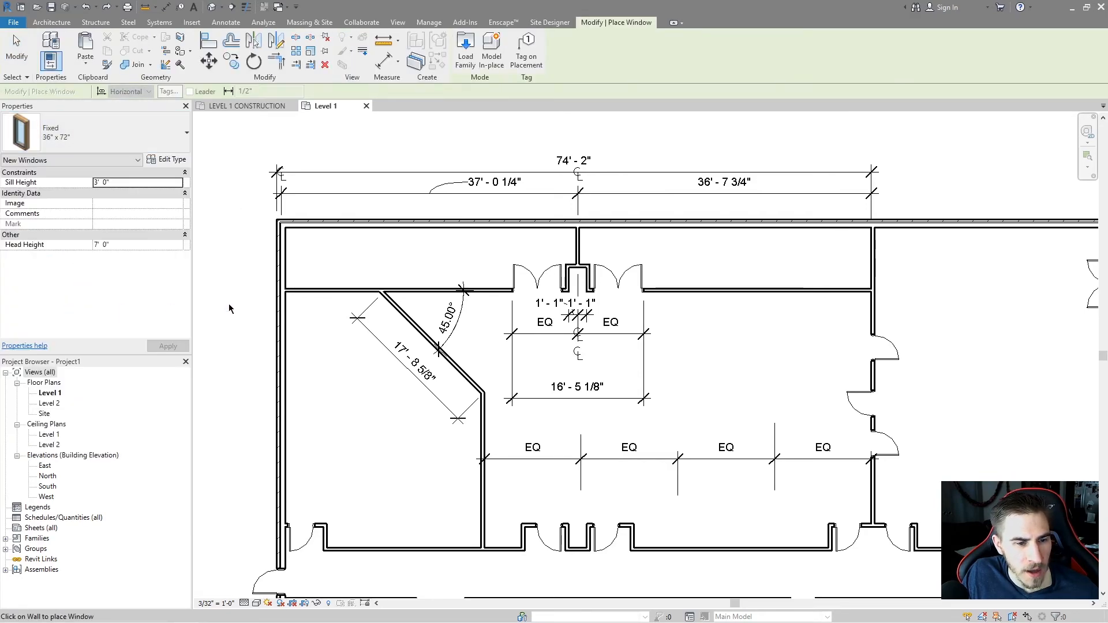
pyautogui.scroll(2, 323, 364)
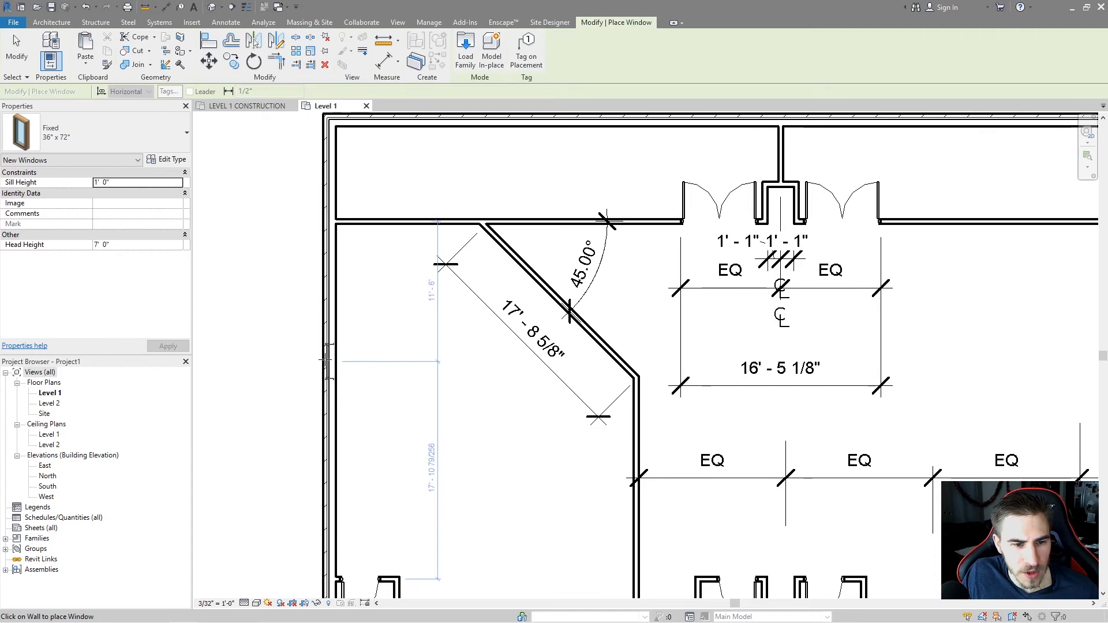
pyautogui.click(325, 360)
pyautogui.moveTo(369, 376); pyautogui.dragTo(456, 416, button='middle')
pyautogui.press('Escape')
pyautogui.press('Escape')
pyautogui.moveTo(444, 358); pyautogui.dragTo(409, 455, button='middle')
# Add an aligned dimension along the left wall from the top wall to both edges of the new window.
pyautogui.click(226, 22)
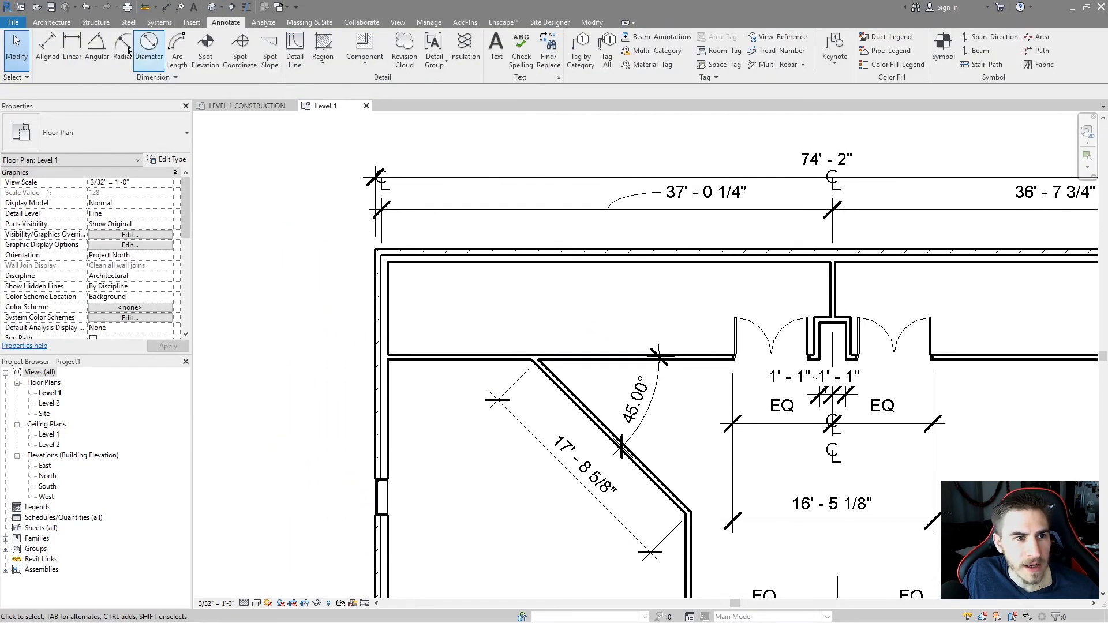
pyautogui.click(47, 49)
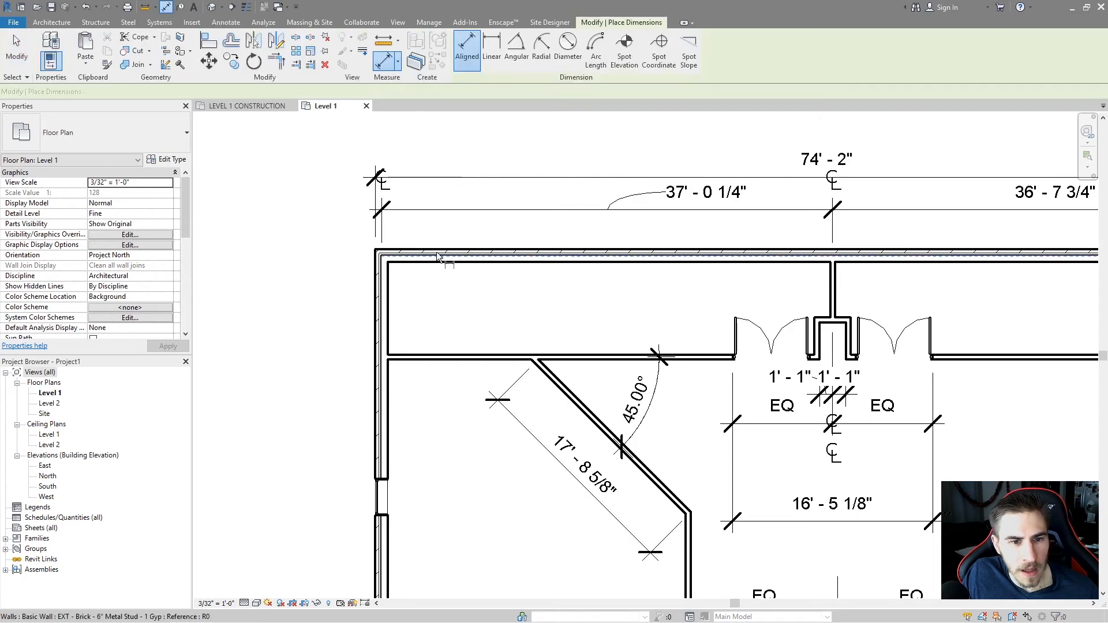
pyautogui.click(404, 254)
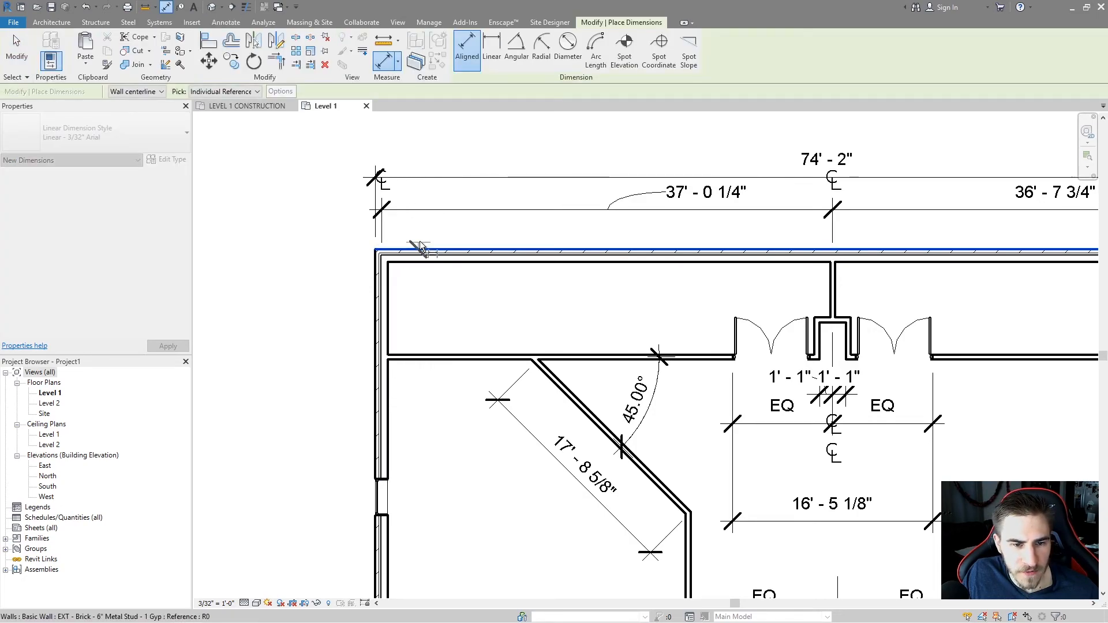
pyautogui.click(379, 478)
pyautogui.click(384, 515)
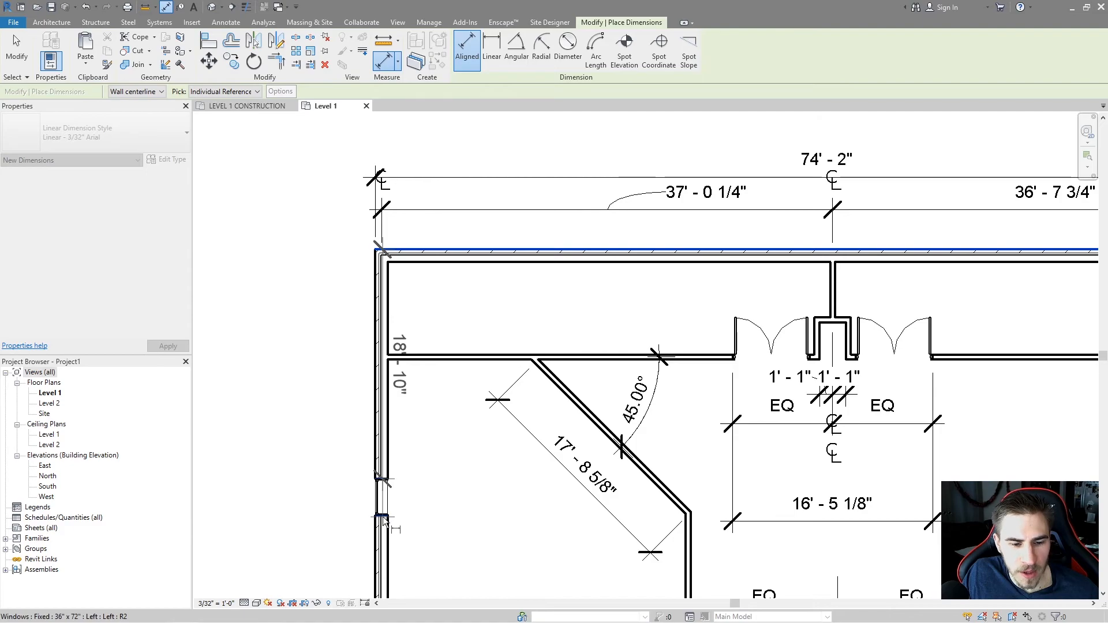
pyautogui.click(335, 383)
pyautogui.press('Escape')
pyautogui.press('Escape')
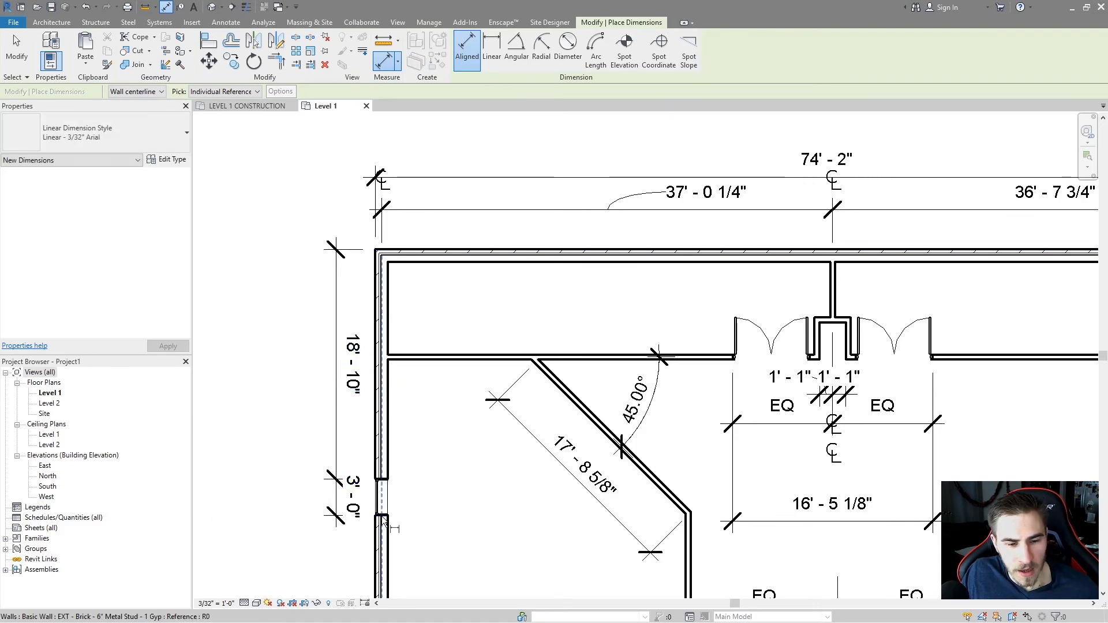
# Enable Show Opening Height in the window dimension's linear type properties.
pyautogui.moveTo(480, 530); pyautogui.dragTo(470, 505, button='middle')
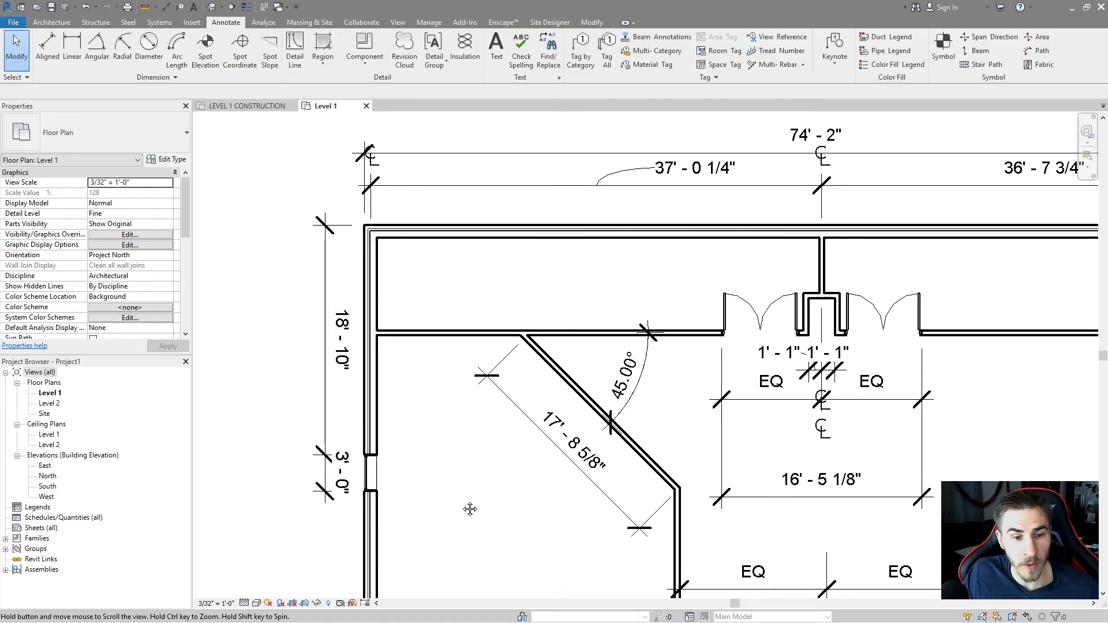
pyautogui.click(337, 486)
pyautogui.click(168, 160)
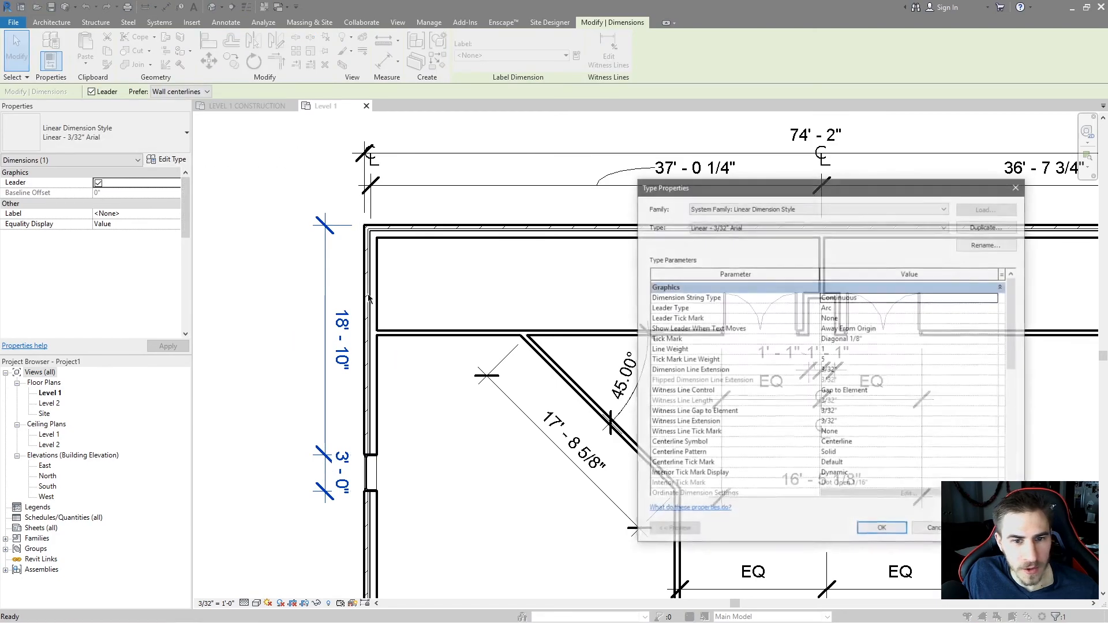
pyautogui.scroll(-10, 736, 329)
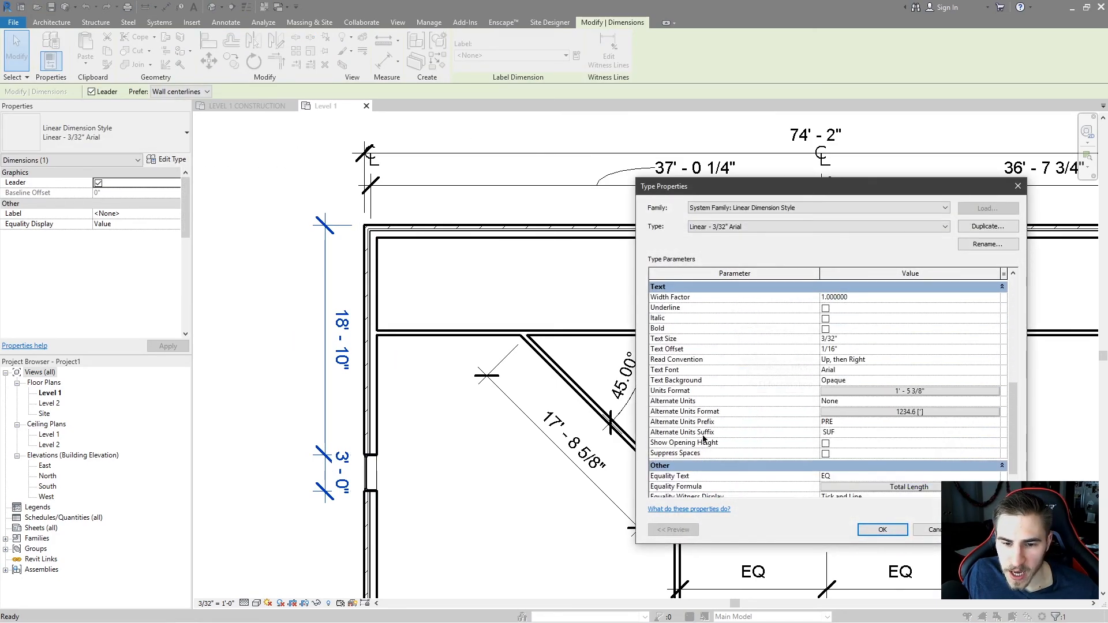
pyautogui.click(826, 443)
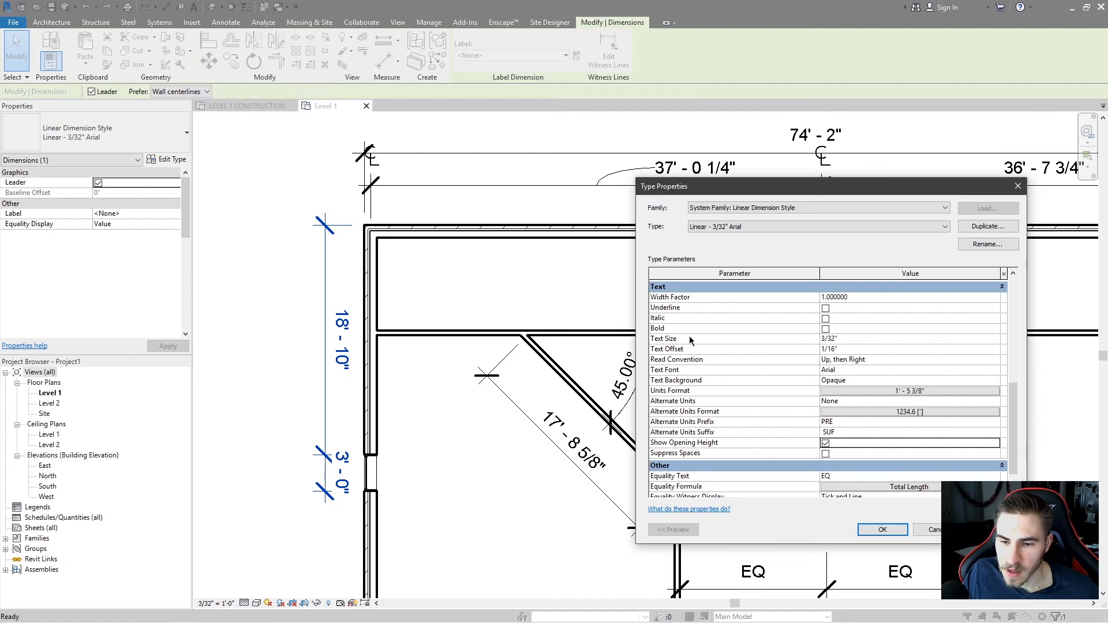
pyautogui.press('Return')
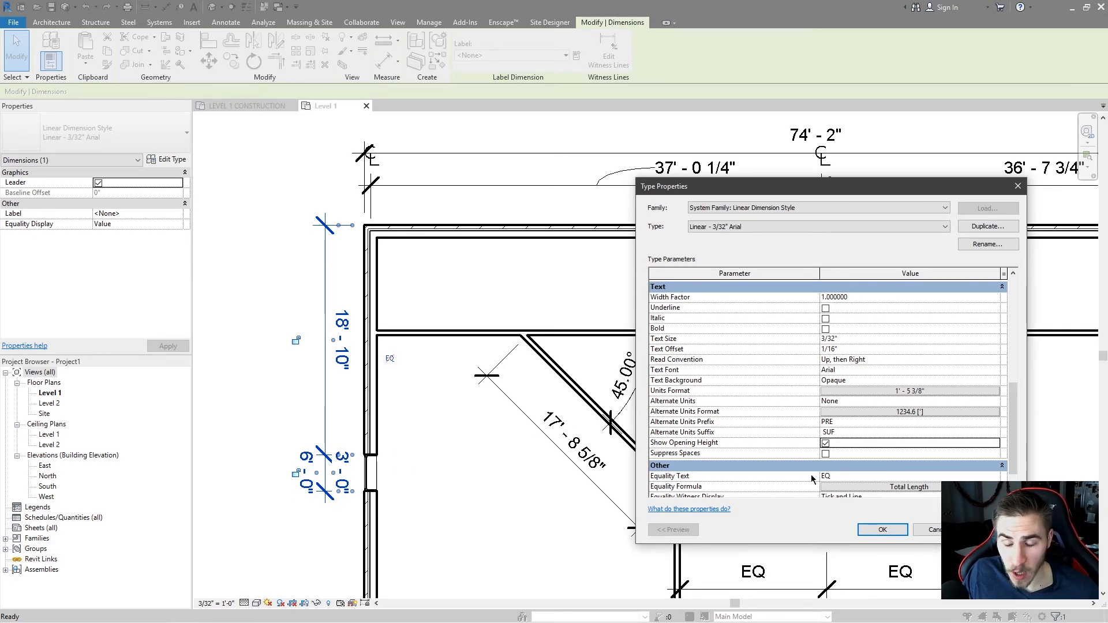
pyautogui.click(882, 529)
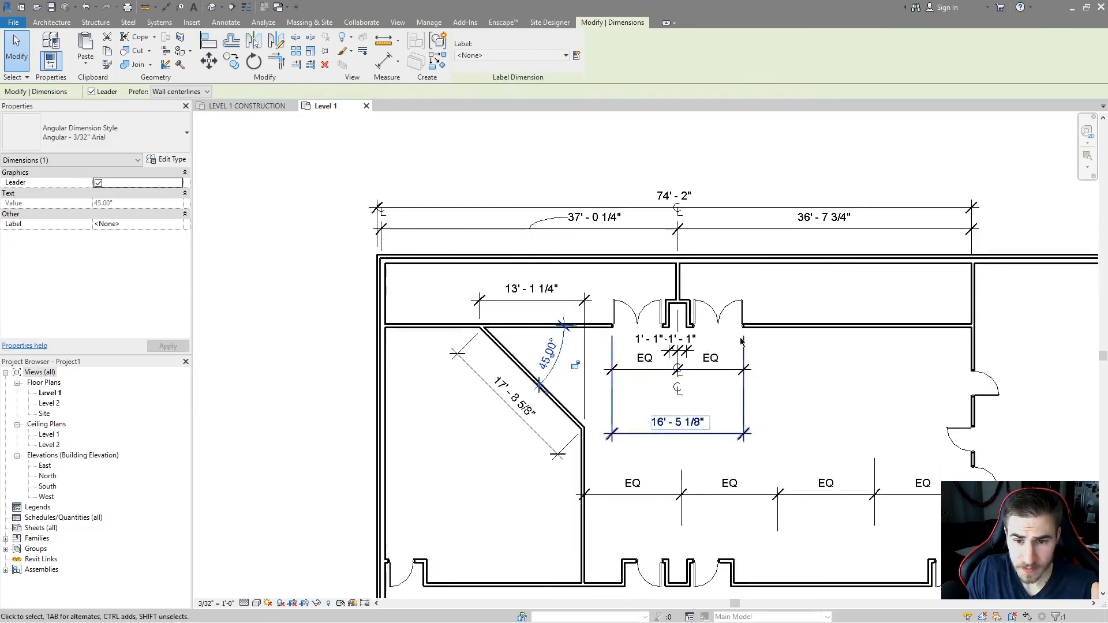
pyautogui.scroll(3, 742, 342)
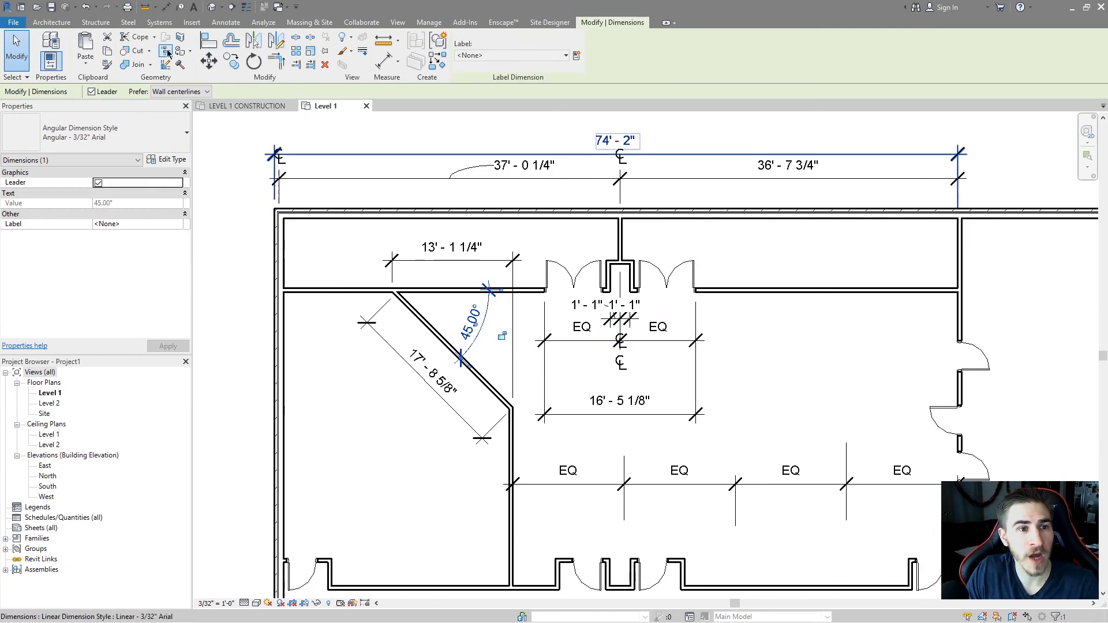
pyautogui.click(226, 22)
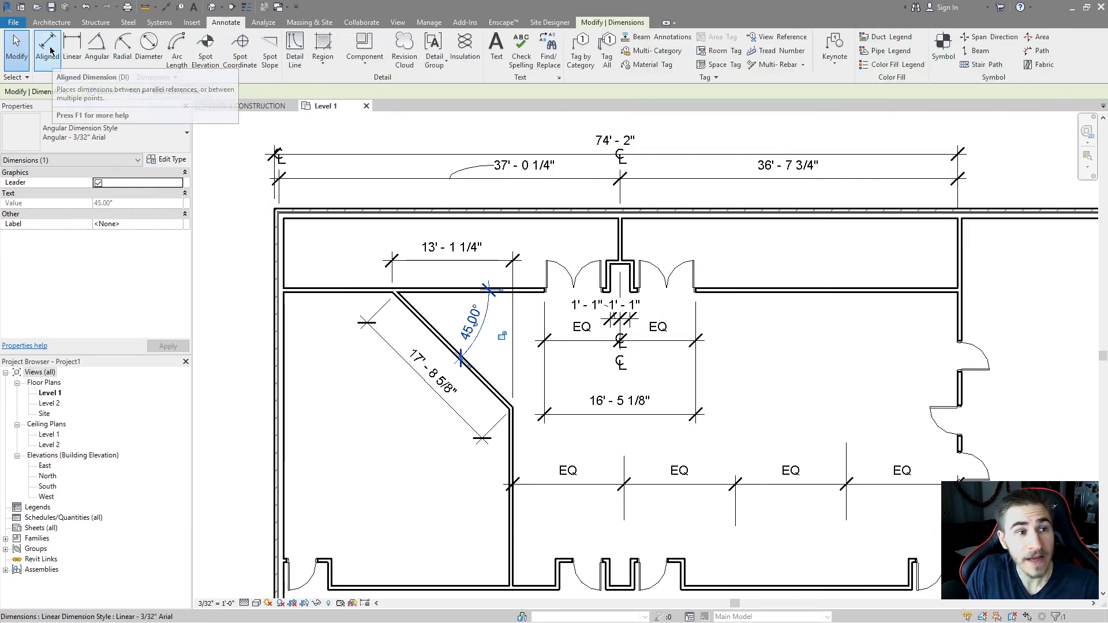